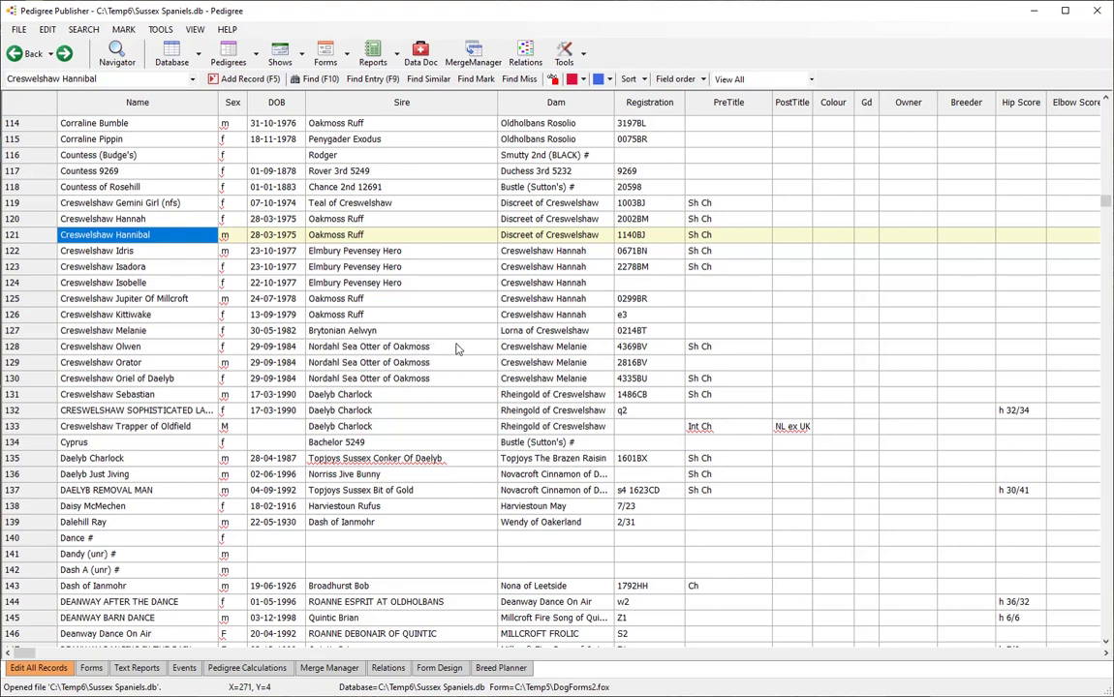
pyautogui.click(137, 300)
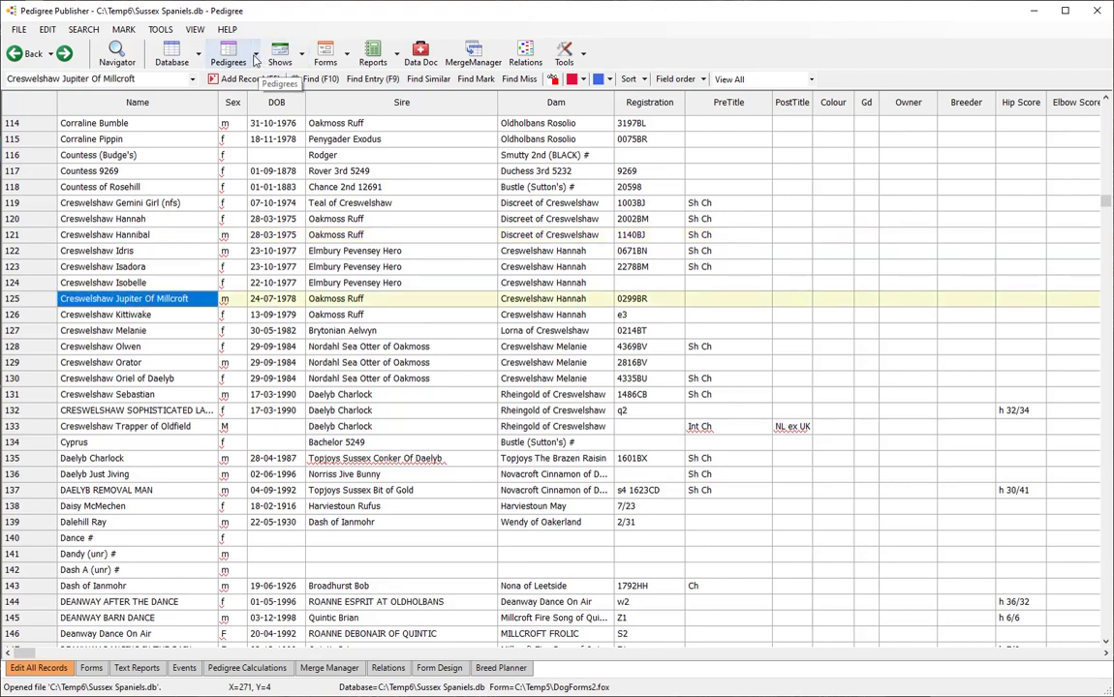
pyautogui.click(256, 56)
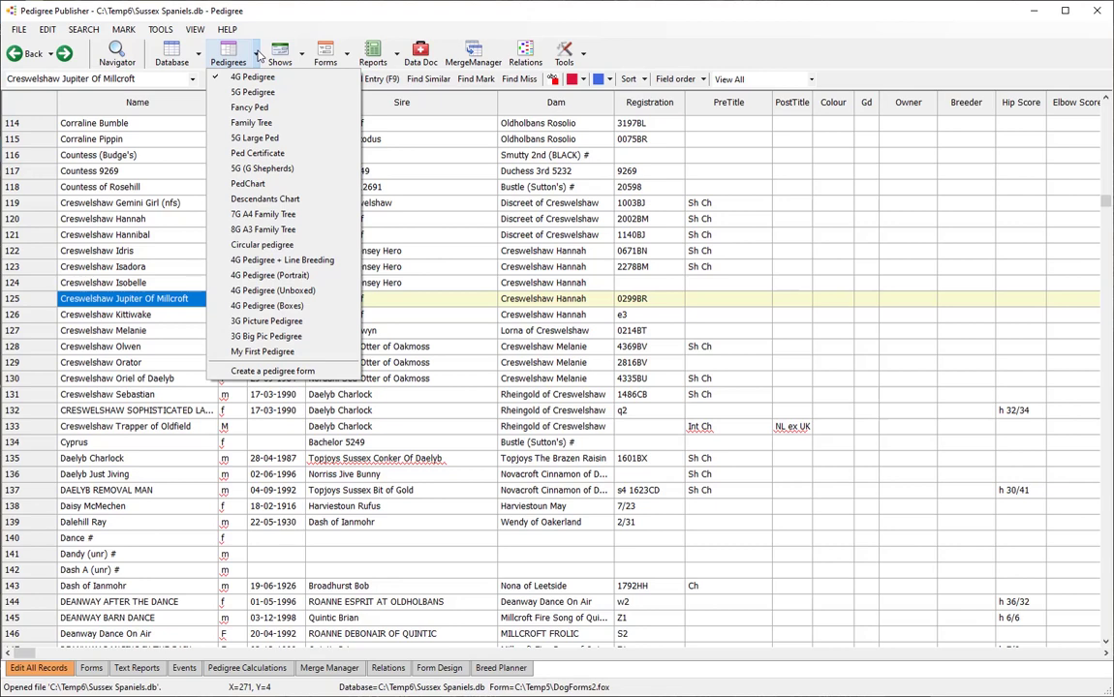
pyautogui.click(258, 57)
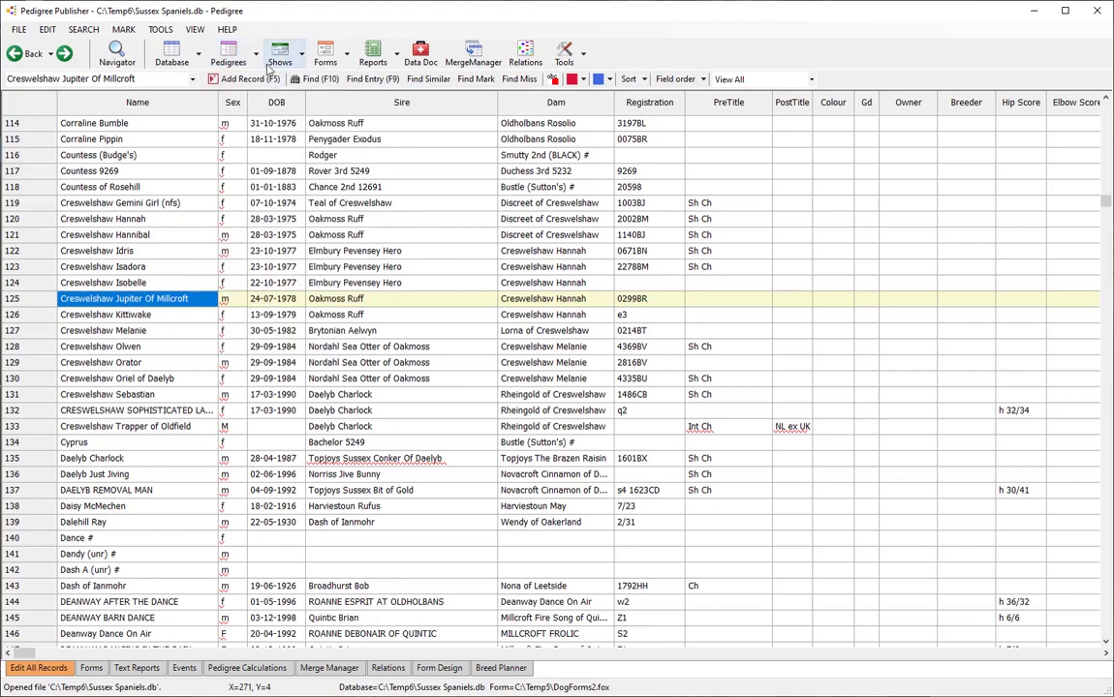
pyautogui.click(349, 57)
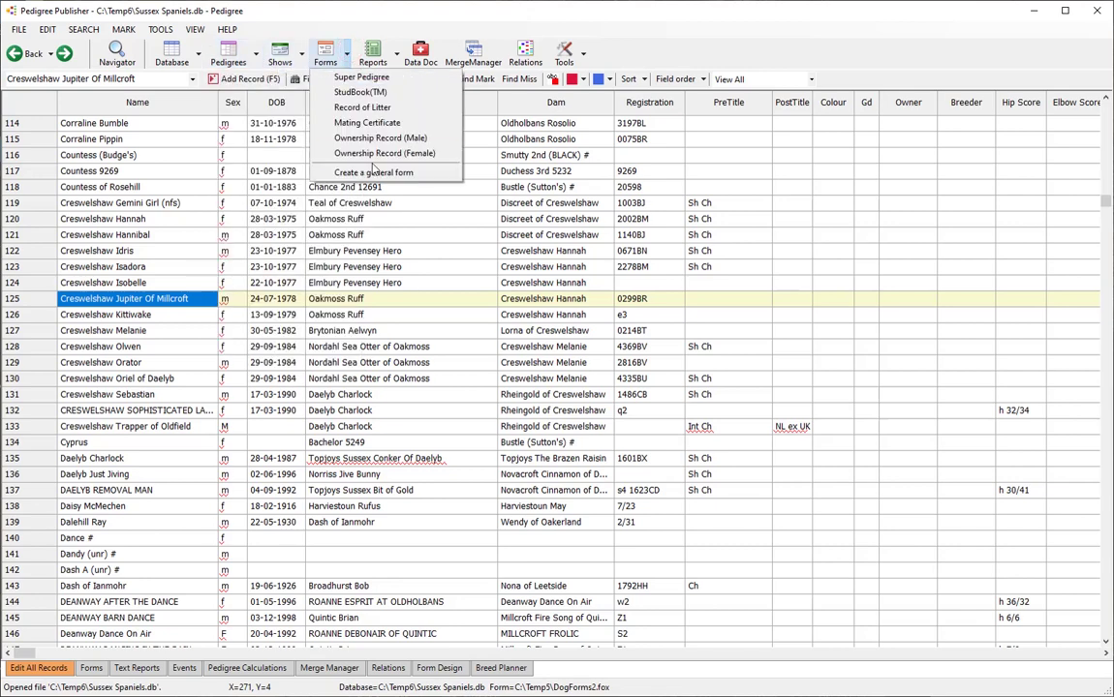
pyautogui.click(351, 55)
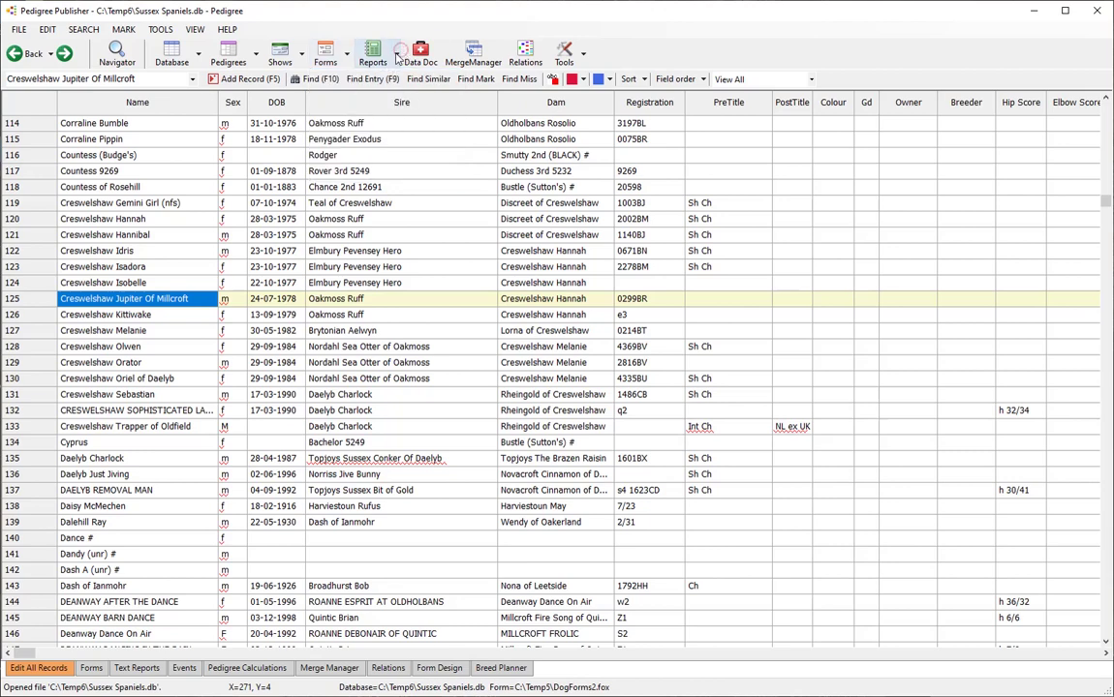
pyautogui.click(397, 55)
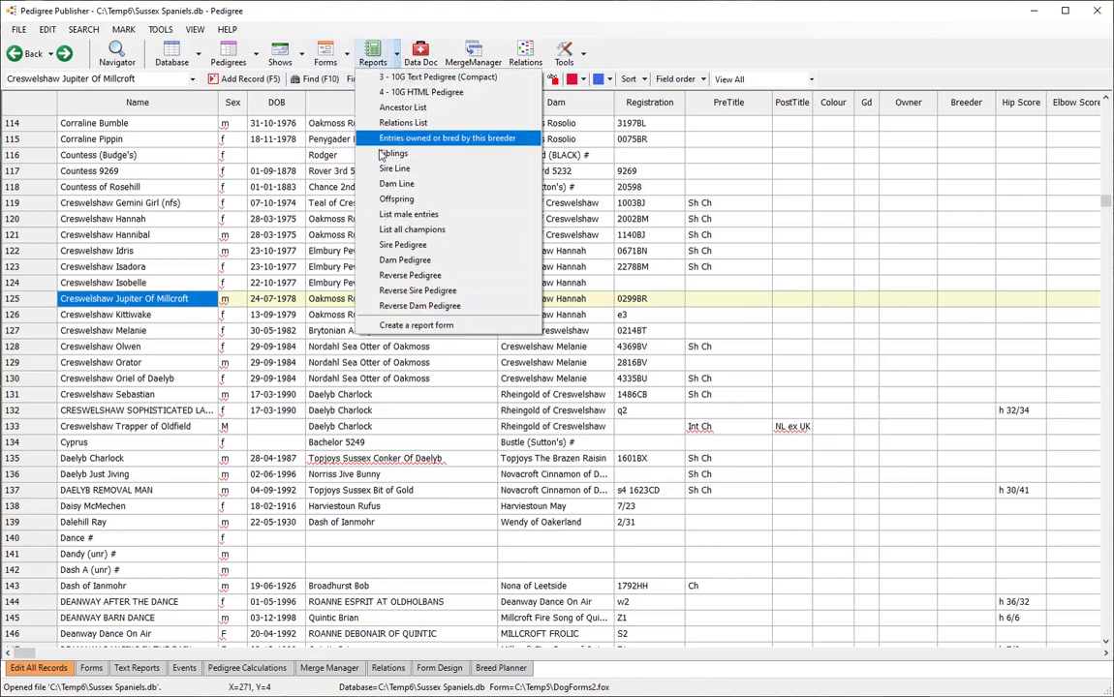
pyautogui.click(236, 54)
# Create a landscape pedigree form named "My second form" on A4 210 x 297 mm paper.
pyautogui.click(254, 55)
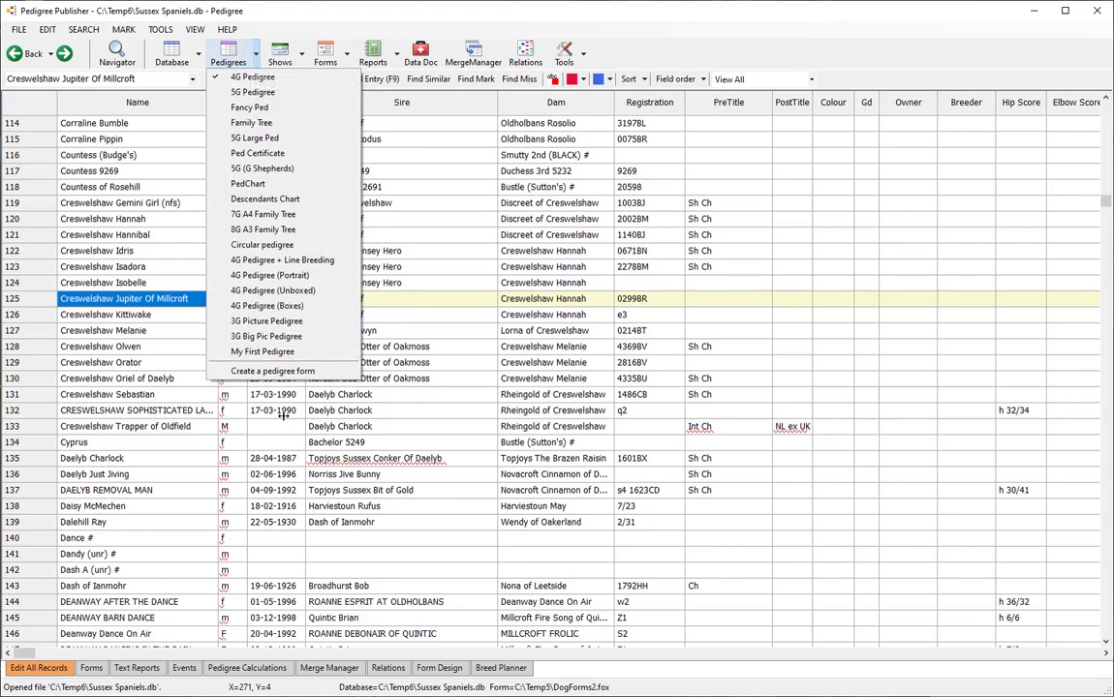
pyautogui.click(295, 374)
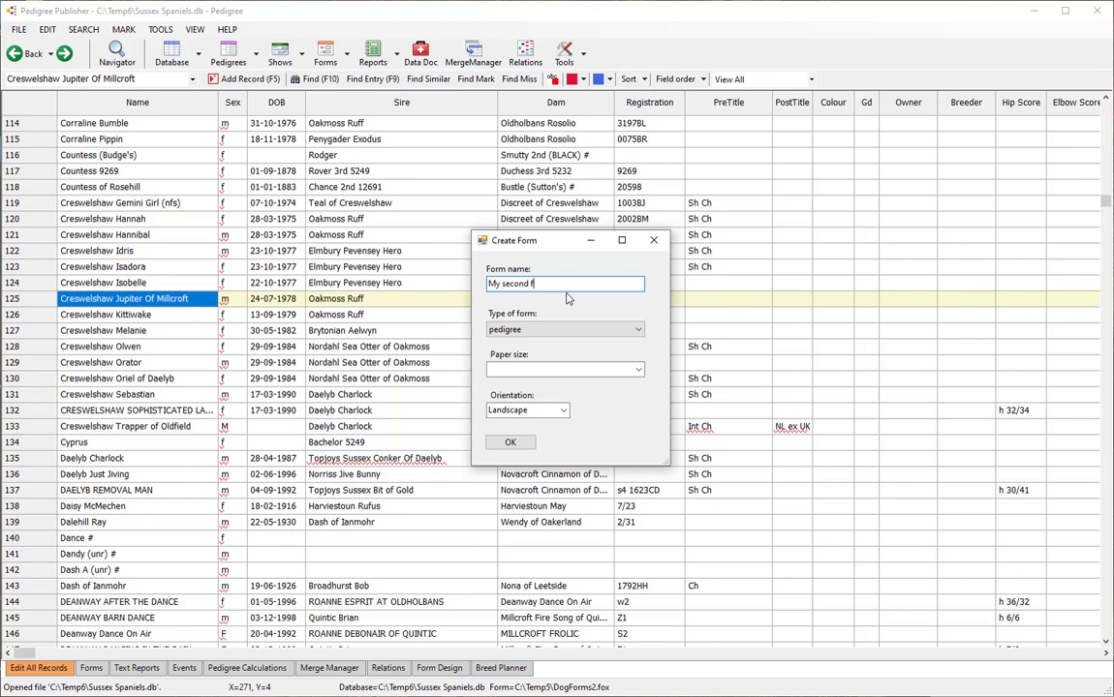
pyautogui.click(637, 369)
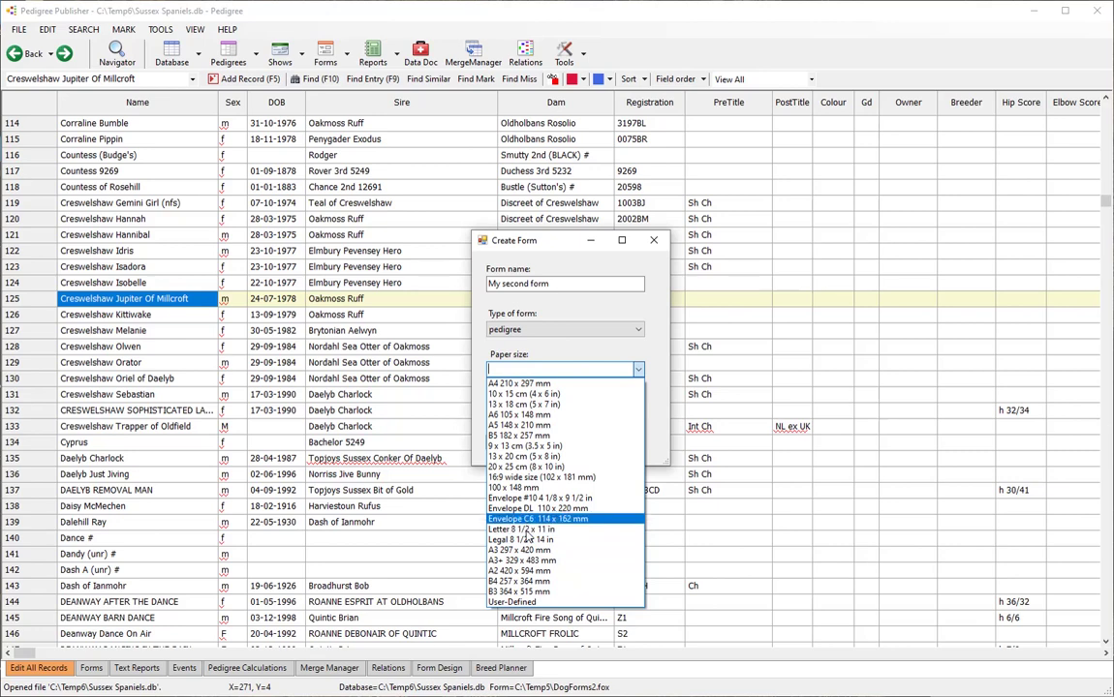
pyautogui.click(505, 384)
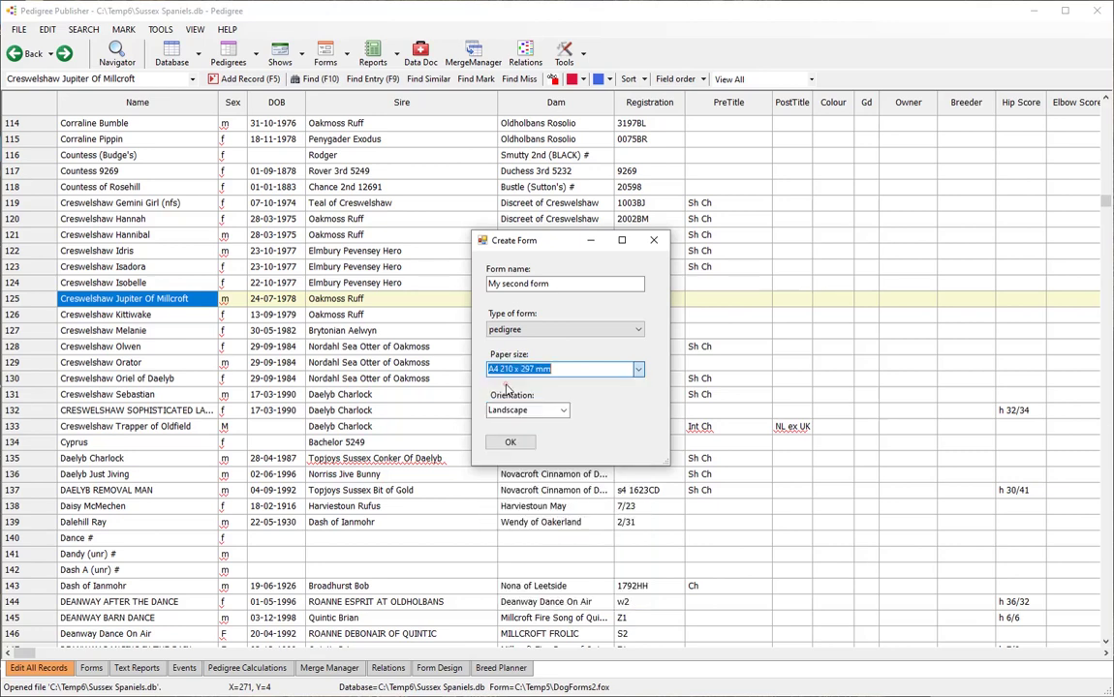
pyautogui.click(507, 441)
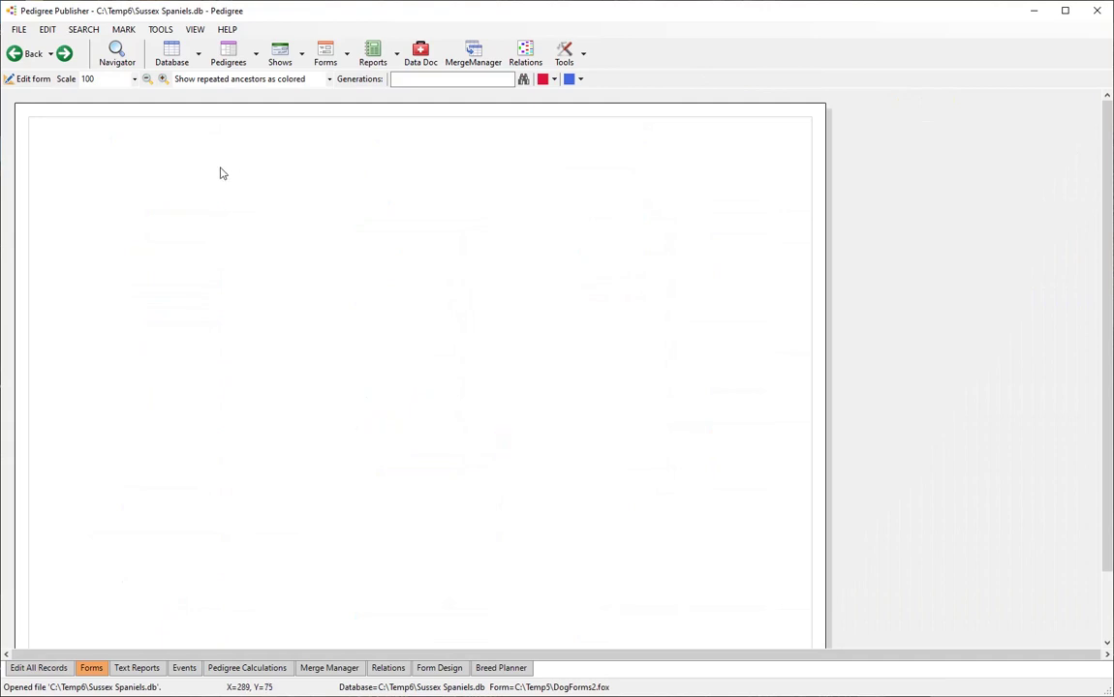
# Examine the blank form page at several zoom levels, finishing at a scale of 90.
pyautogui.scroll(-4, 377, 251)
pyautogui.scroll(-3, 377, 251)
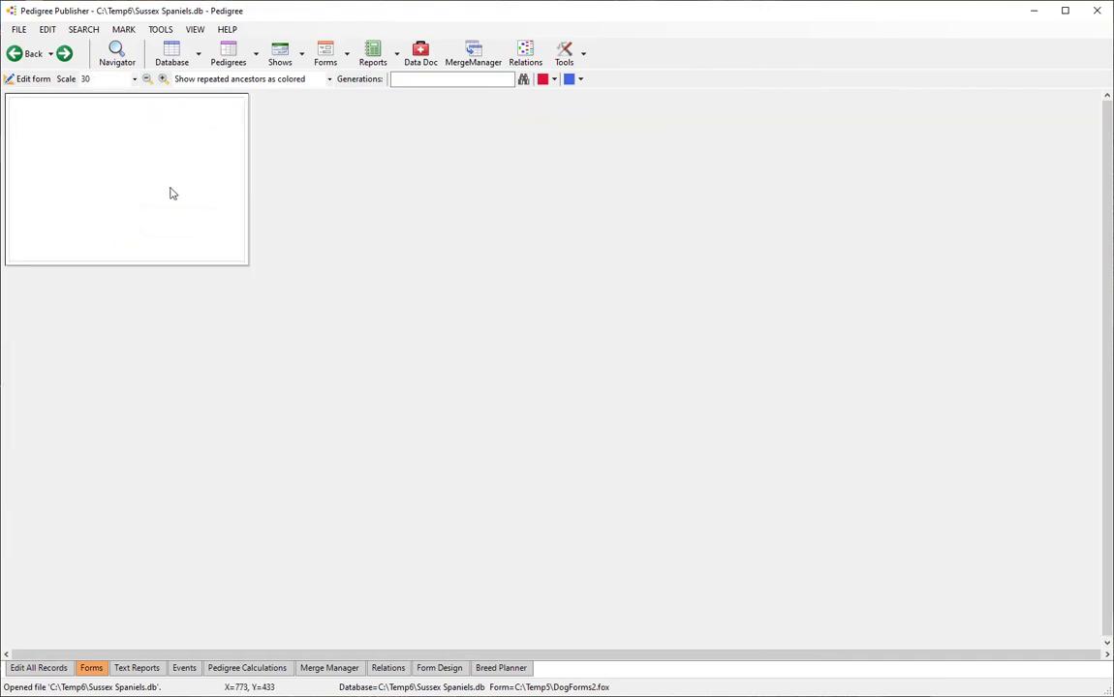
pyautogui.scroll(5, 172, 193)
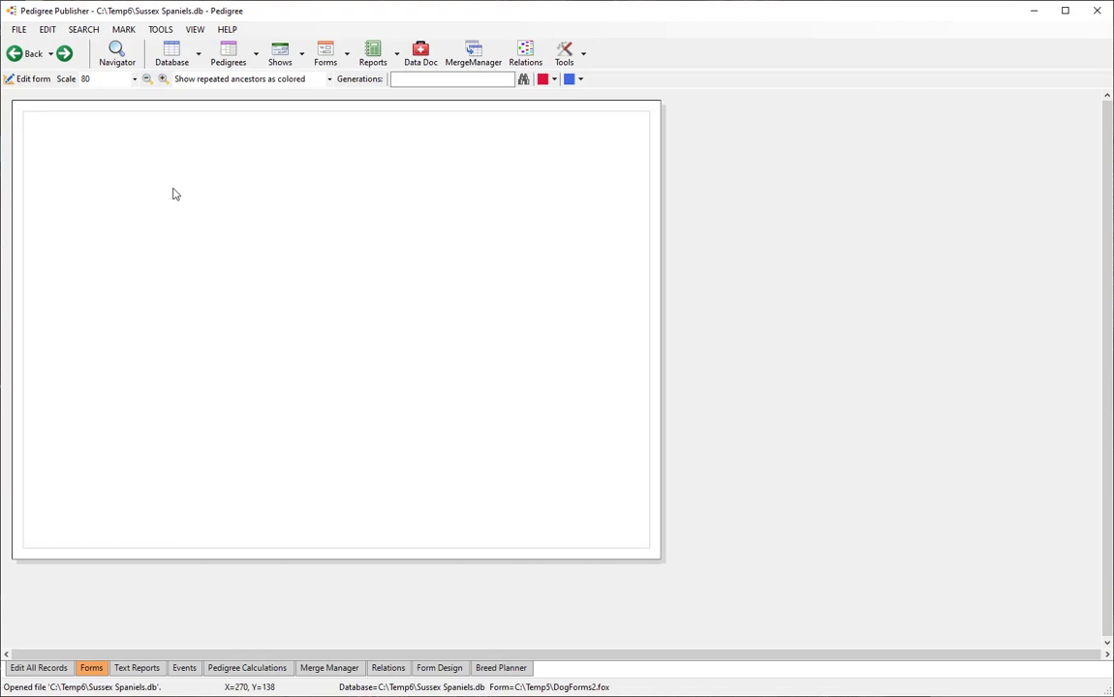
pyautogui.scroll(1, 172, 194)
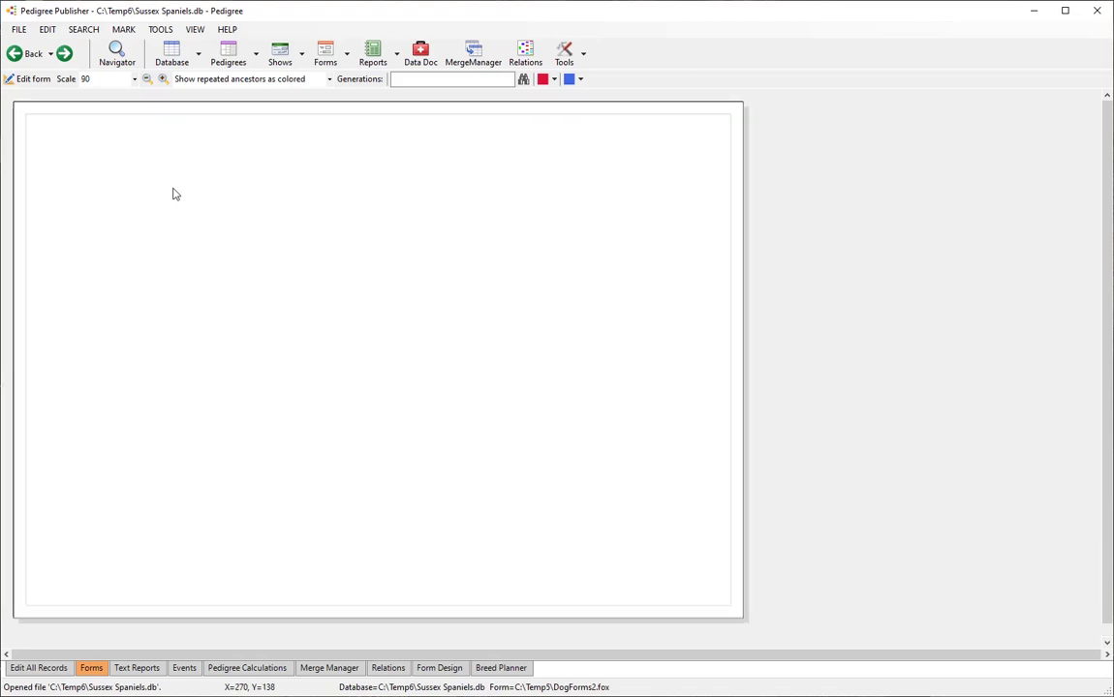
pyautogui.scroll(-3, 206, 208)
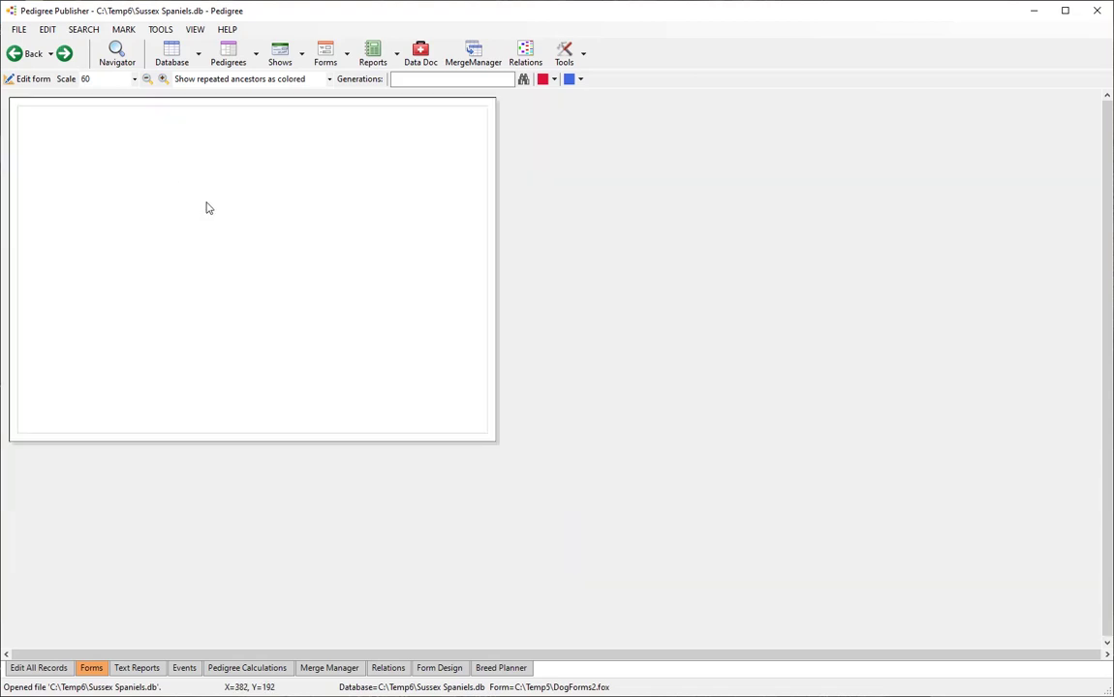
pyautogui.scroll(3, 207, 208)
pyautogui.scroll(-3, 201, 198)
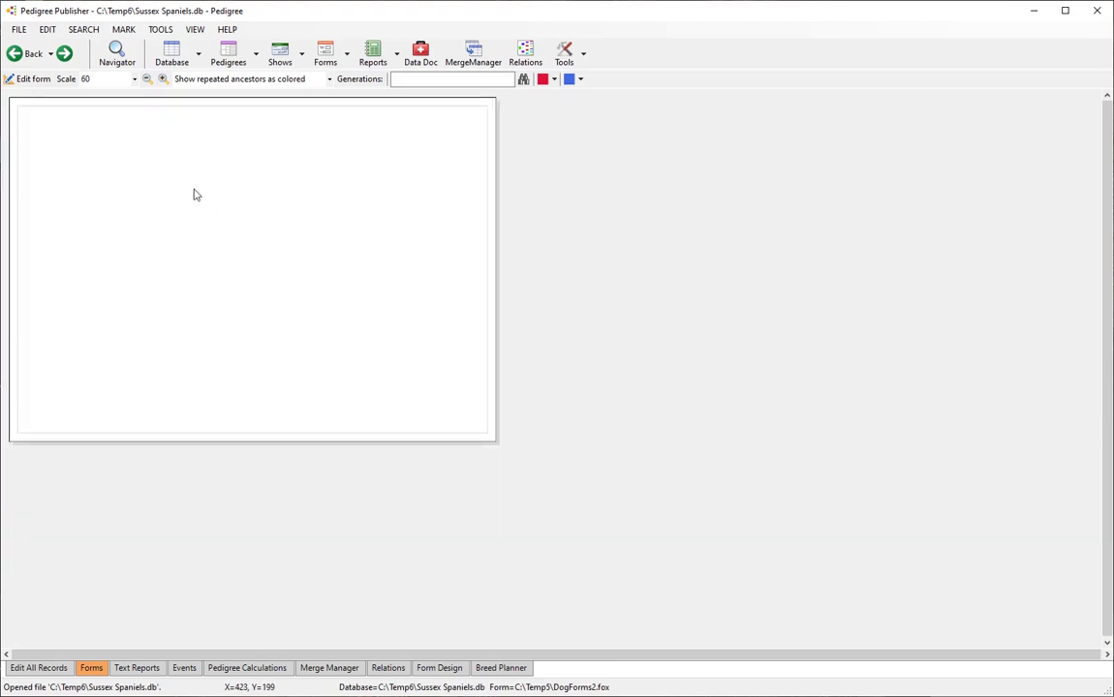
pyautogui.click(163, 82)
pyautogui.click(163, 81)
pyautogui.click(163, 81)
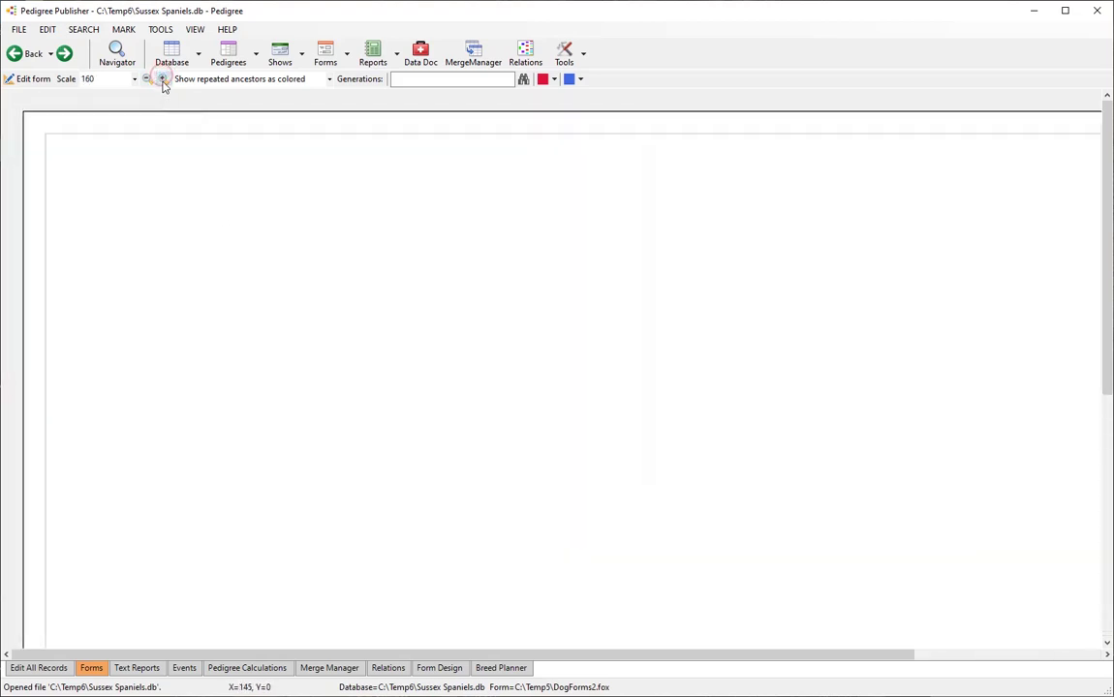
pyautogui.click(148, 81)
pyautogui.click(148, 80)
pyautogui.click(148, 81)
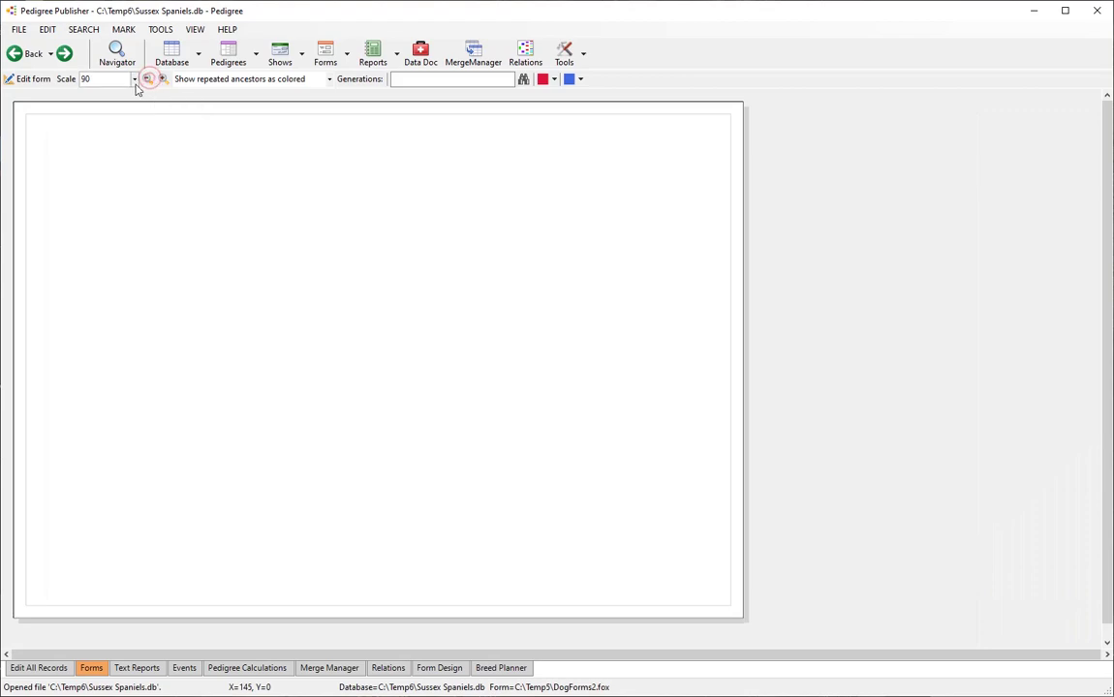
pyautogui.click(135, 79)
pyautogui.click(269, 138)
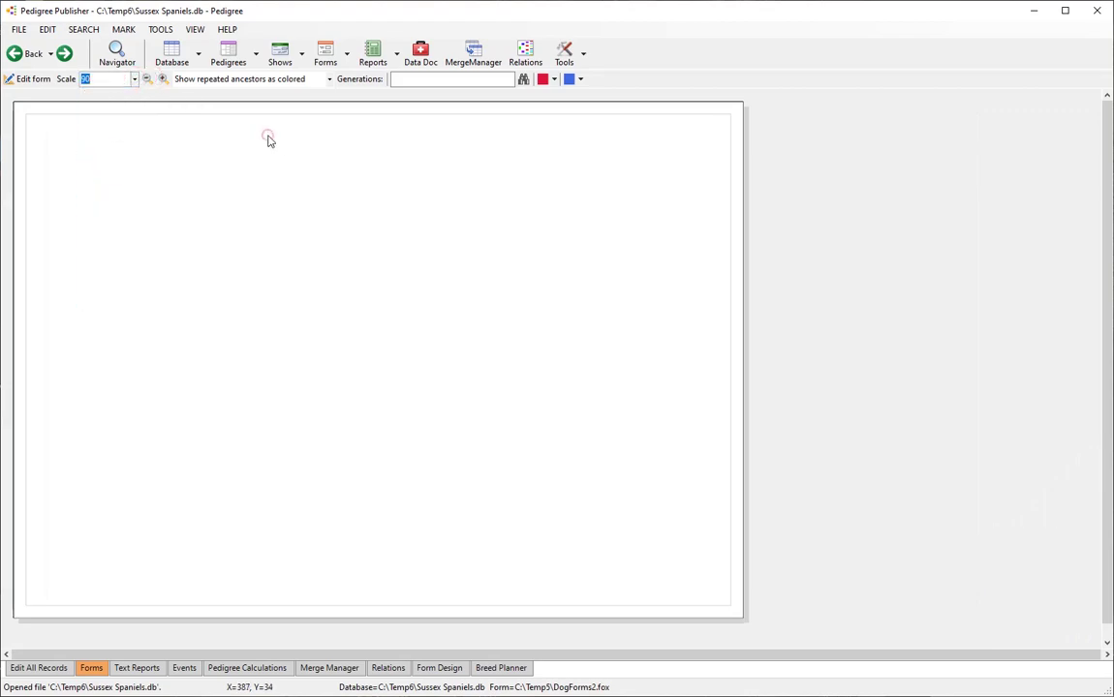
pyautogui.click(172, 55)
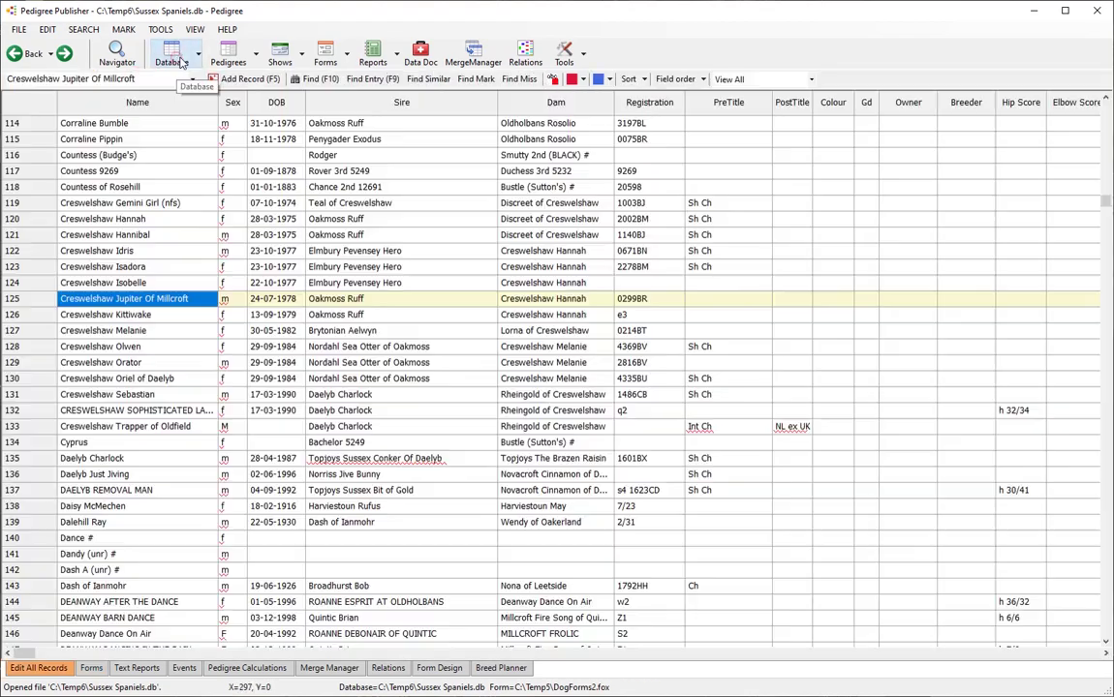
pyautogui.click(108, 332)
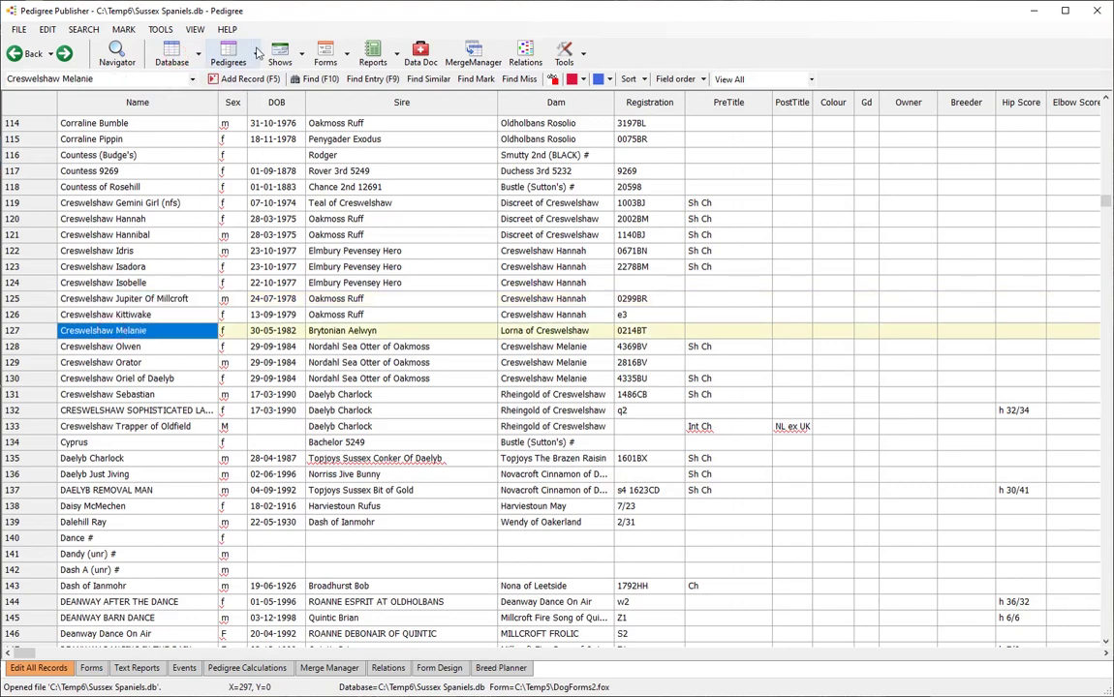
pyautogui.click(256, 54)
pyautogui.click(248, 333)
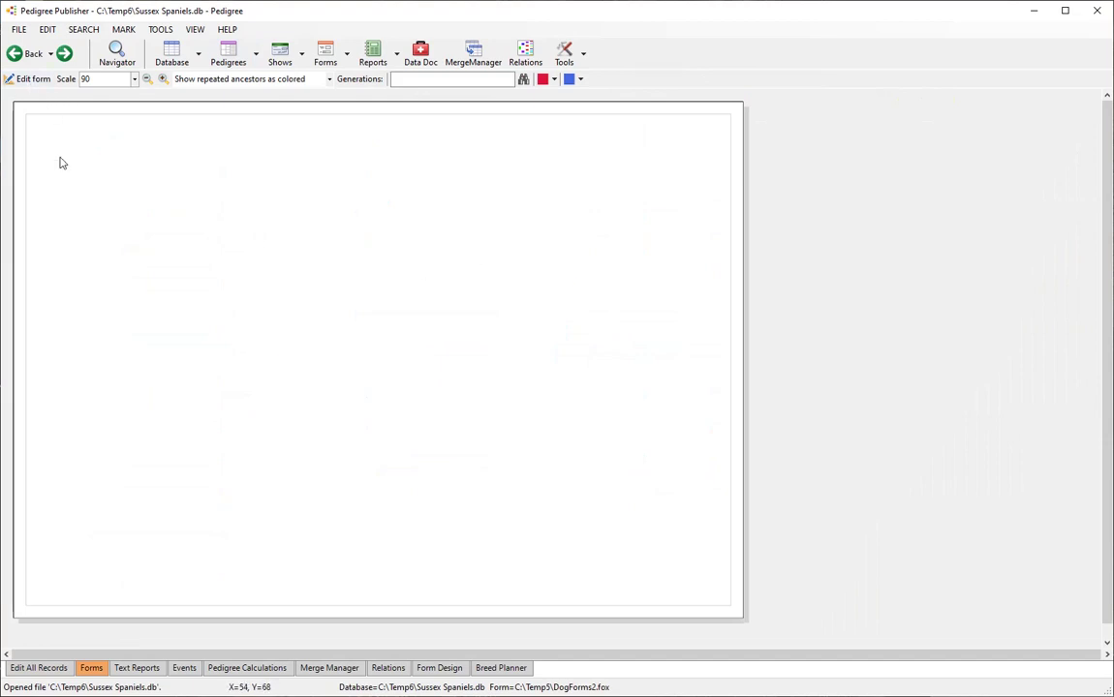
pyautogui.click(35, 79)
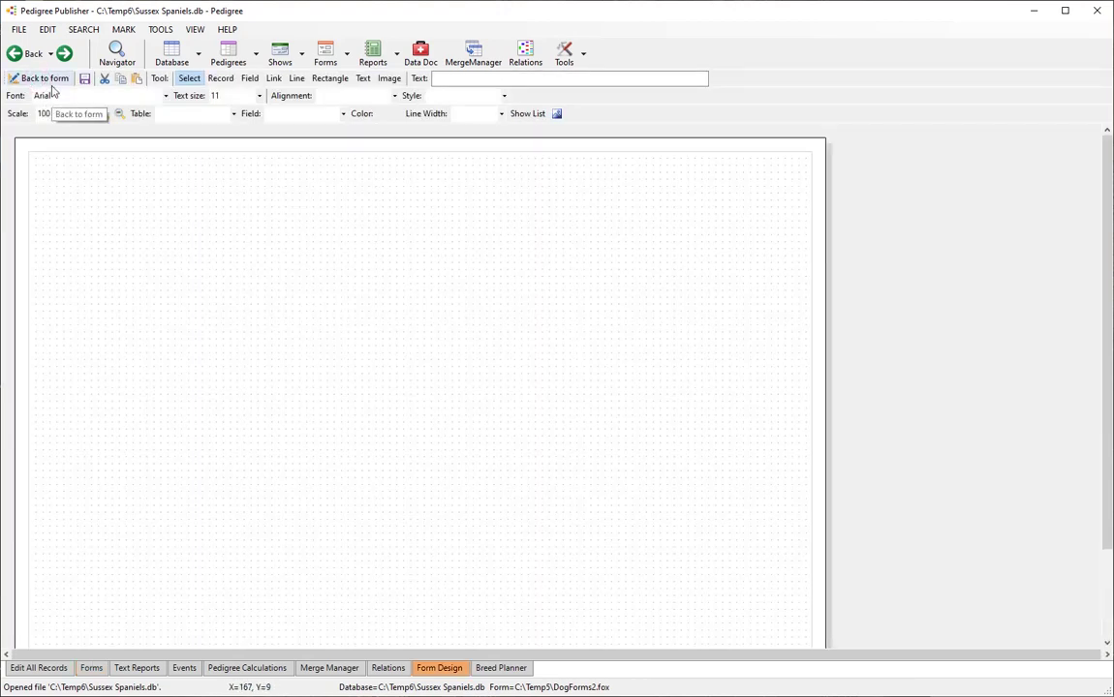
# Draw a wide record box across the upper part of the blank form page.
pyautogui.scroll(-1, 431, 246)
pyautogui.scroll(-2, 431, 246)
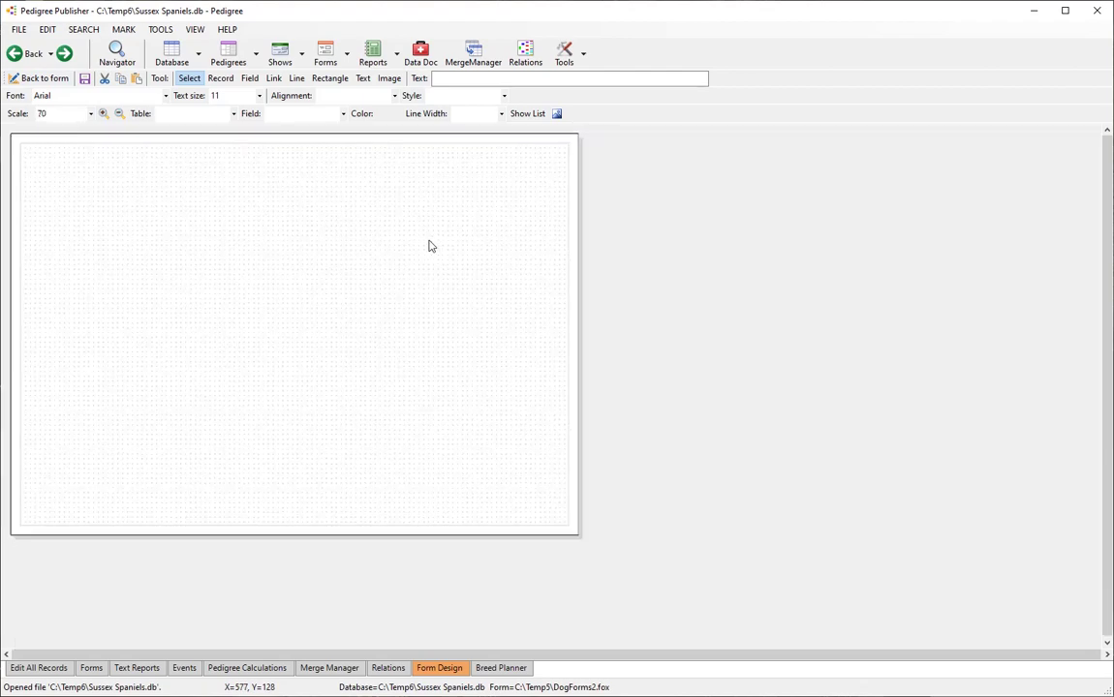
pyautogui.scroll(7, 431, 246)
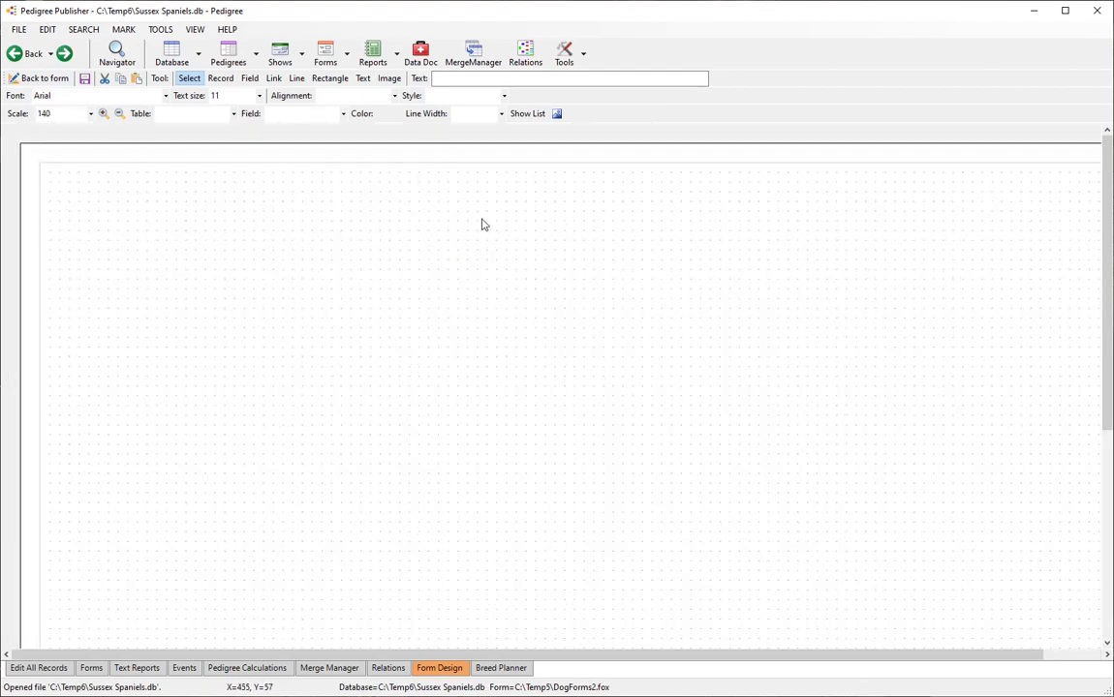
pyautogui.scroll(16, 204, 200)
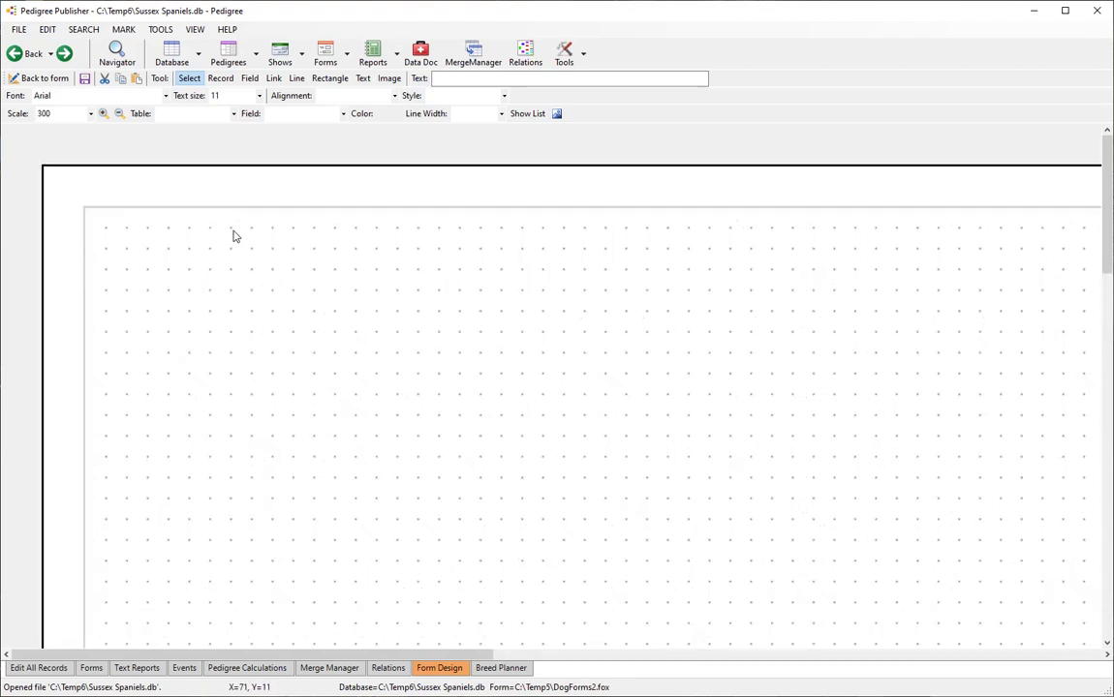
pyautogui.scroll(-18, 316, 249)
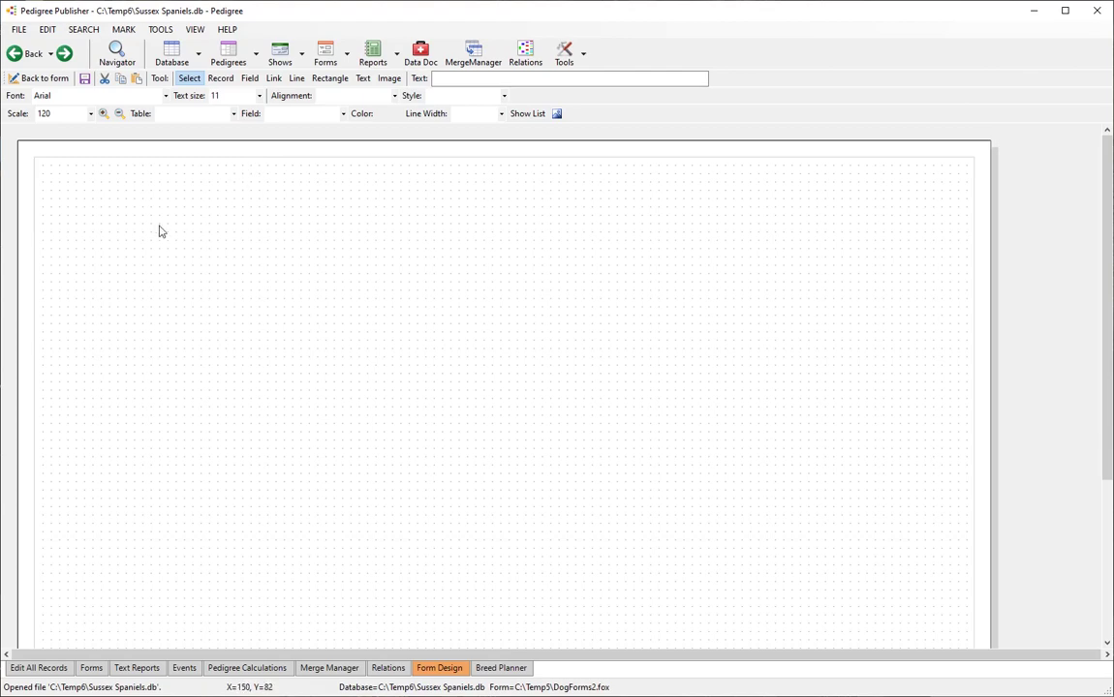
pyautogui.click(221, 80)
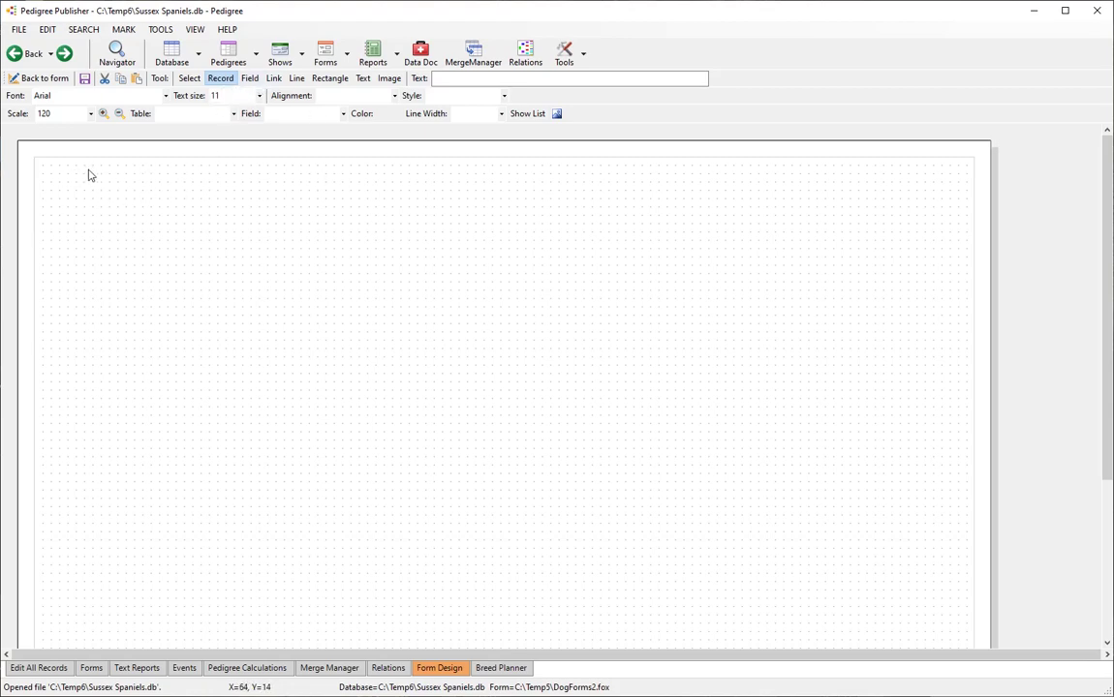
pyautogui.moveTo(87, 171); pyautogui.dragTo(708, 256)
pyautogui.click(416, 292)
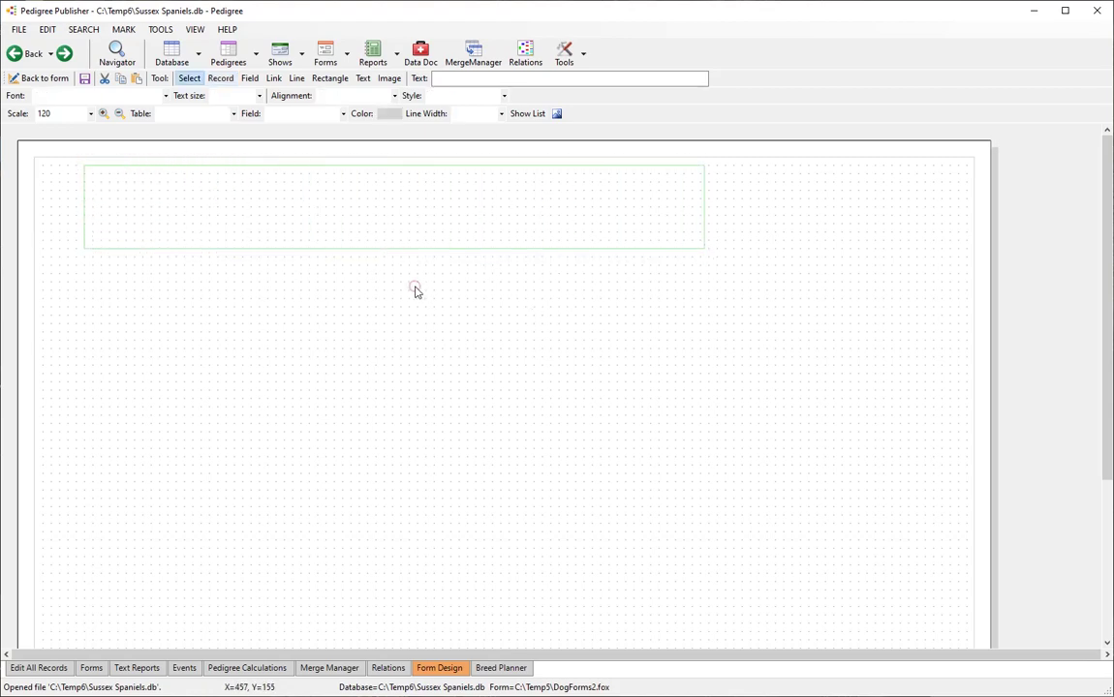
# Move the record box to the right and slightly down so it sits nearer the page's centre.
pyautogui.click(303, 250)
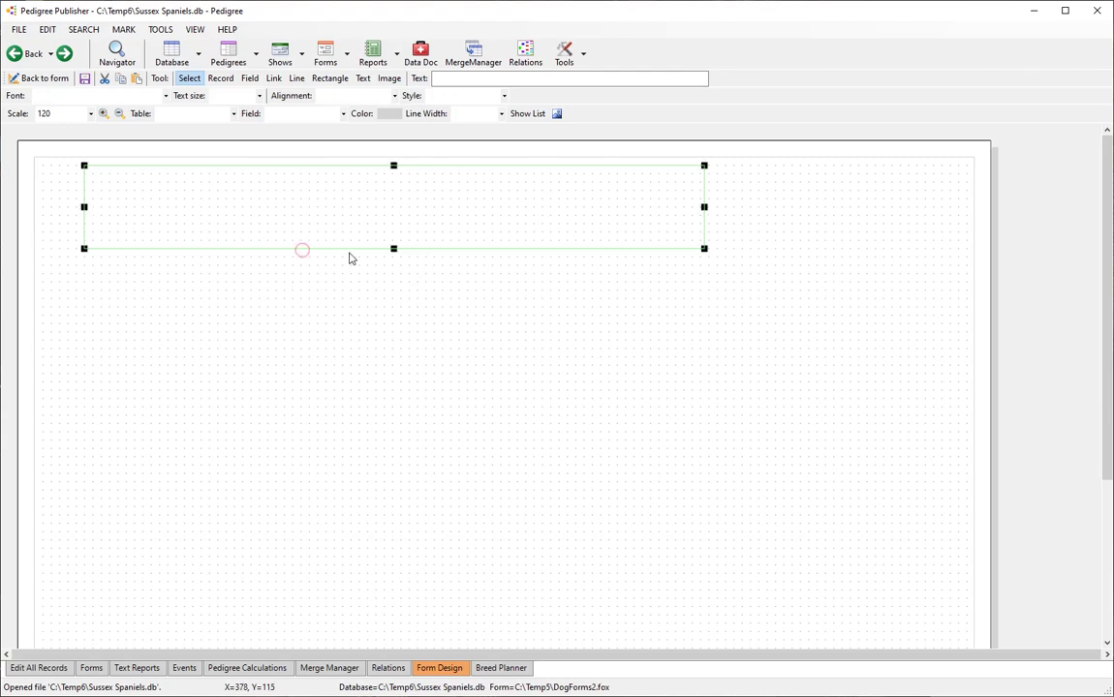
pyautogui.moveTo(351, 254); pyautogui.dragTo(429, 255)
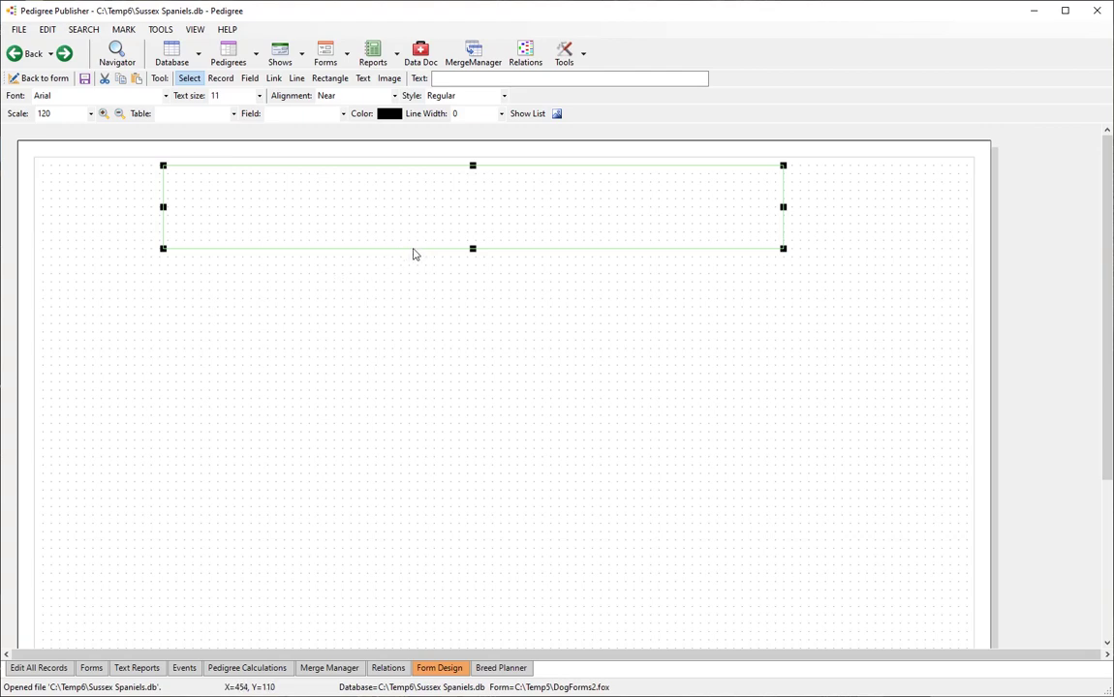
pyautogui.moveTo(413, 253)
pyautogui.mouseDown()
pyautogui.moveTo(410, 274)
pyautogui.moveTo(420, 252)
pyautogui.moveTo(446, 267)
pyautogui.moveTo(529, 265)
pyautogui.moveTo(420, 263)
pyautogui.mouseUp()
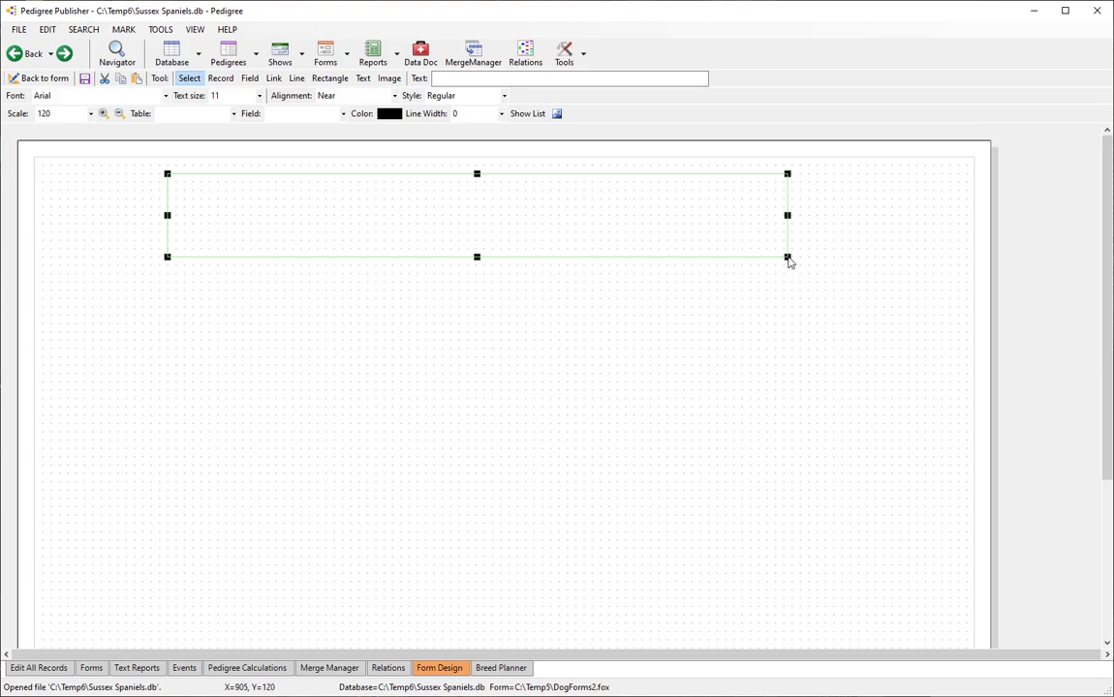
# Shrink the record box from its lower-right corner and assign it the Pedigree table.
pyautogui.moveTo(789, 259); pyautogui.dragTo(673, 250)
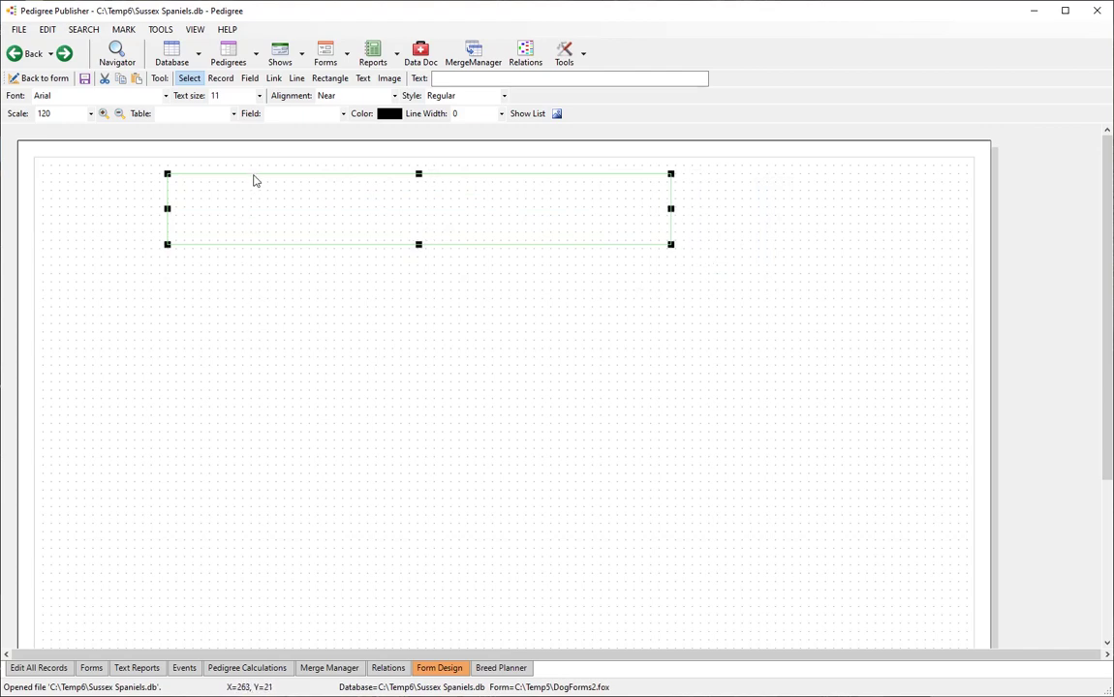
pyautogui.click(234, 116)
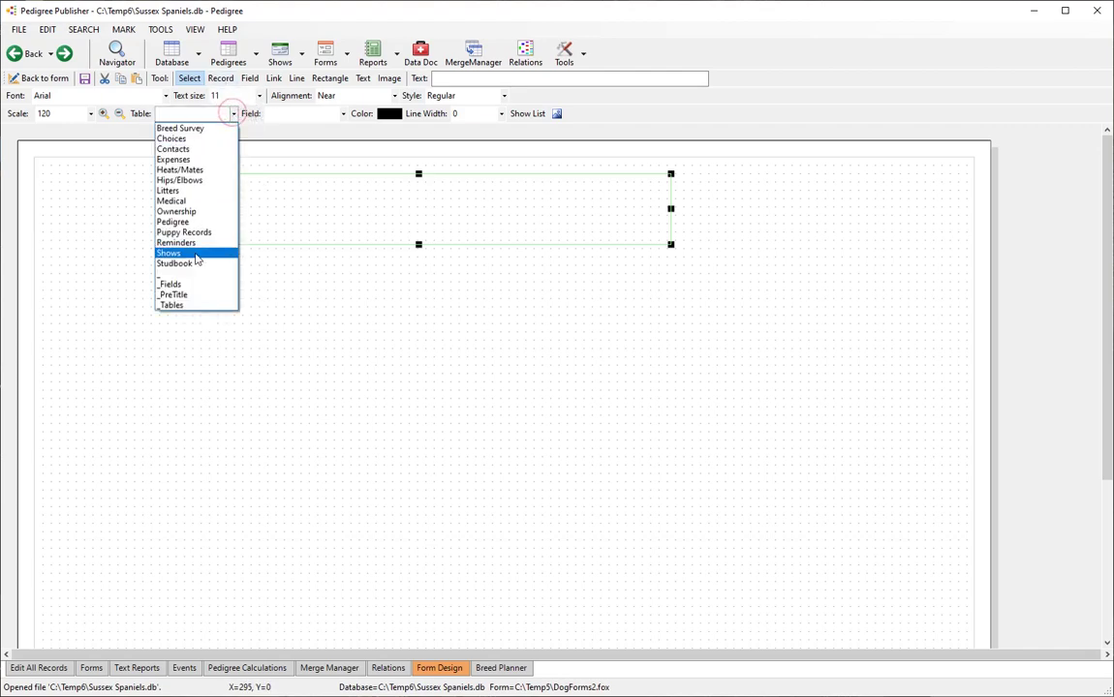
pyautogui.click(198, 222)
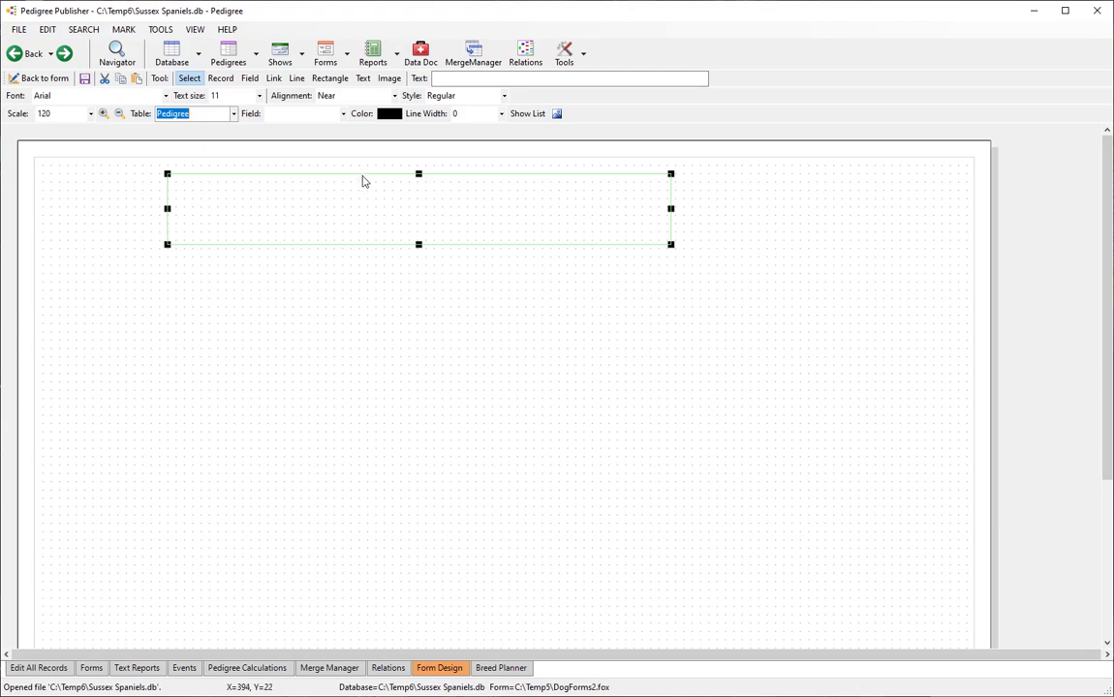
# Shift the record box left and slightly down, and place an enlarged field box in the upper middle of it.
pyautogui.moveTo(366, 180); pyautogui.dragTo(338, 187)
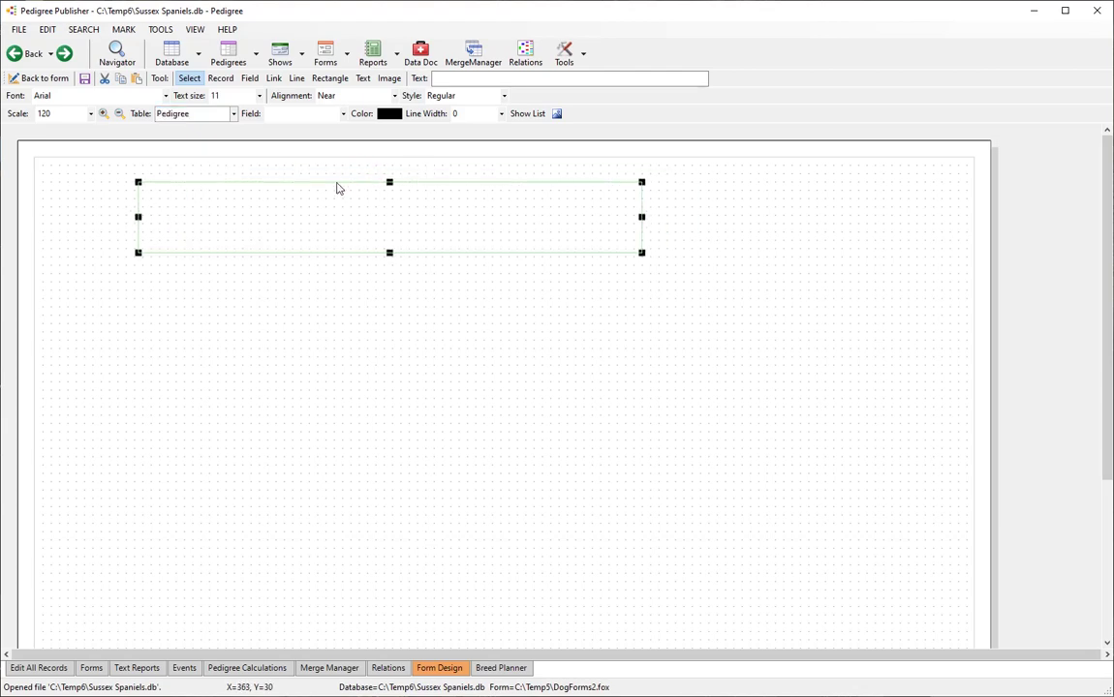
pyautogui.click(249, 78)
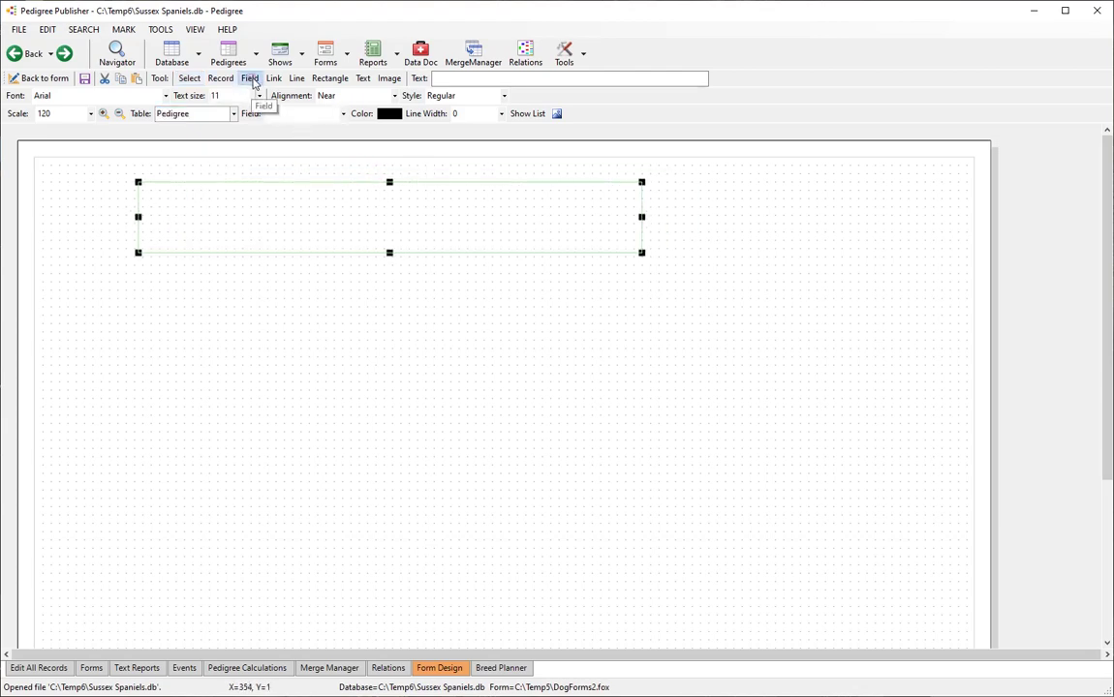
pyautogui.moveTo(159, 191); pyautogui.dragTo(465, 198)
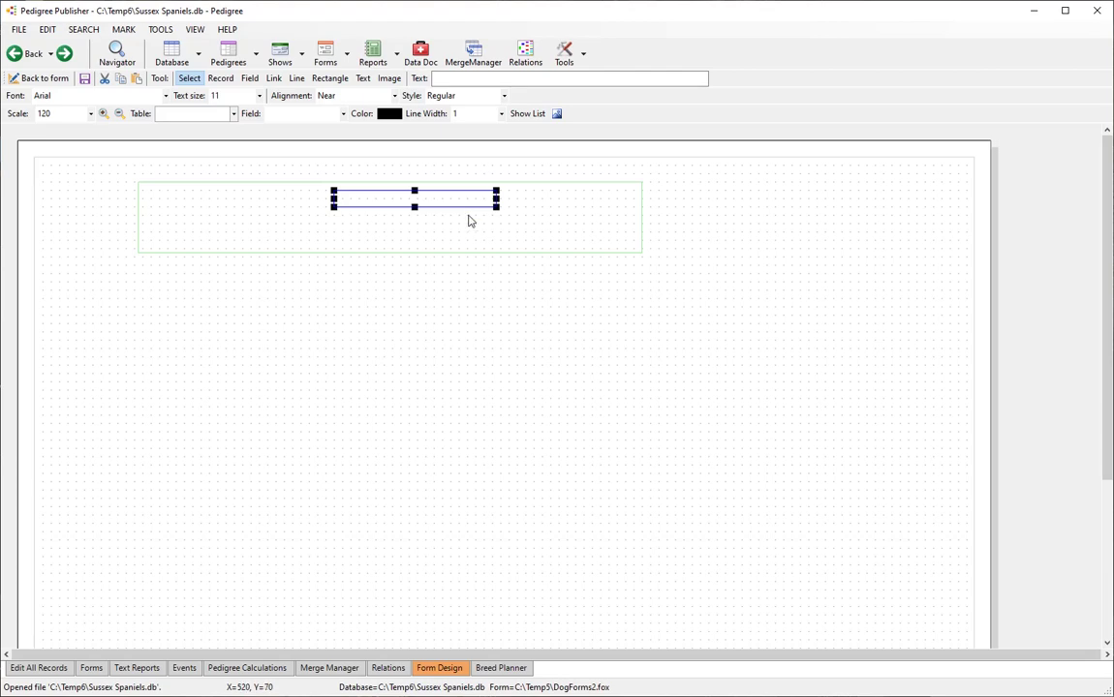
pyautogui.moveTo(496, 208); pyautogui.dragTo(537, 219)
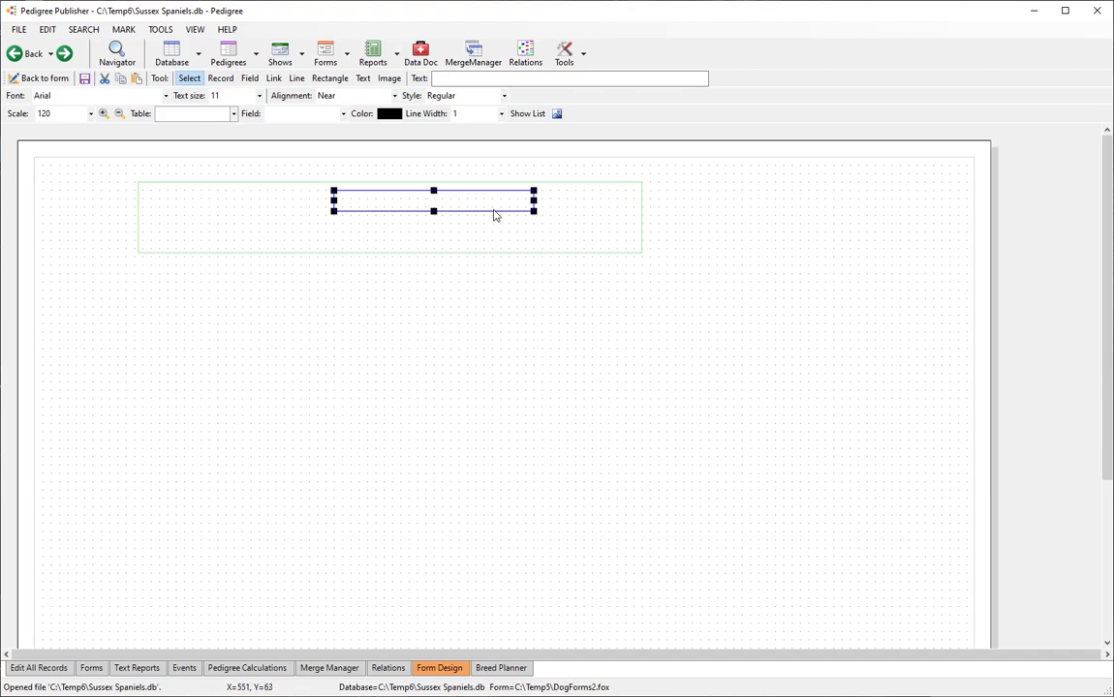
pyautogui.moveTo(493, 215); pyautogui.dragTo(445, 211)
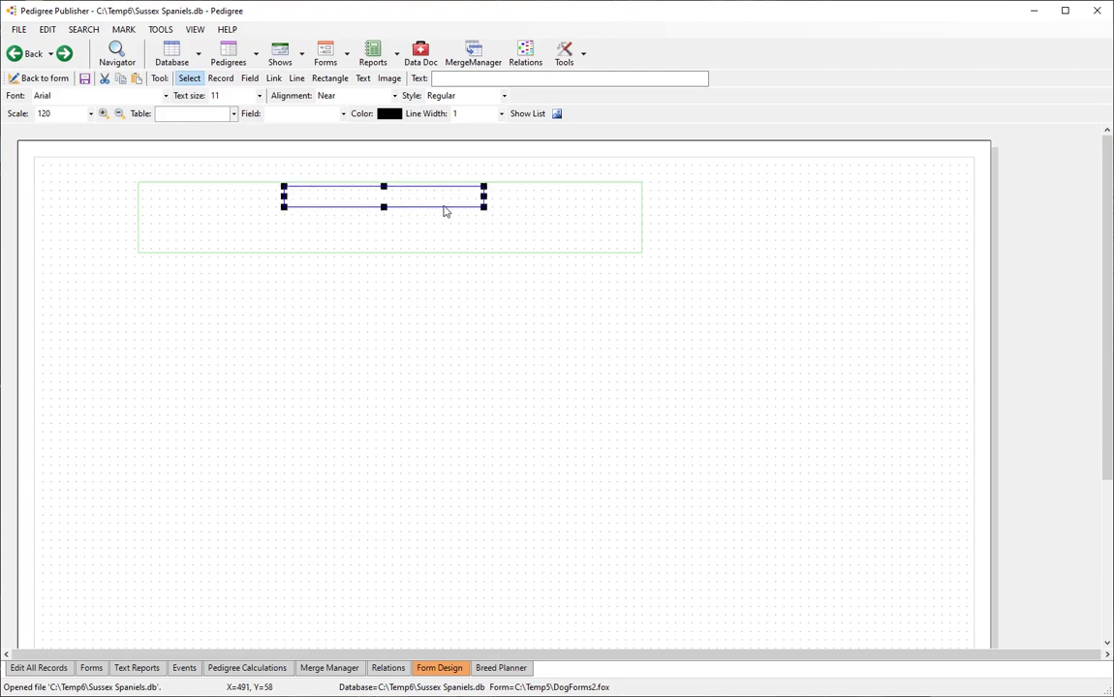
# Assign the Name field to the field box inside the record box, then deselect it.
pyautogui.click(343, 114)
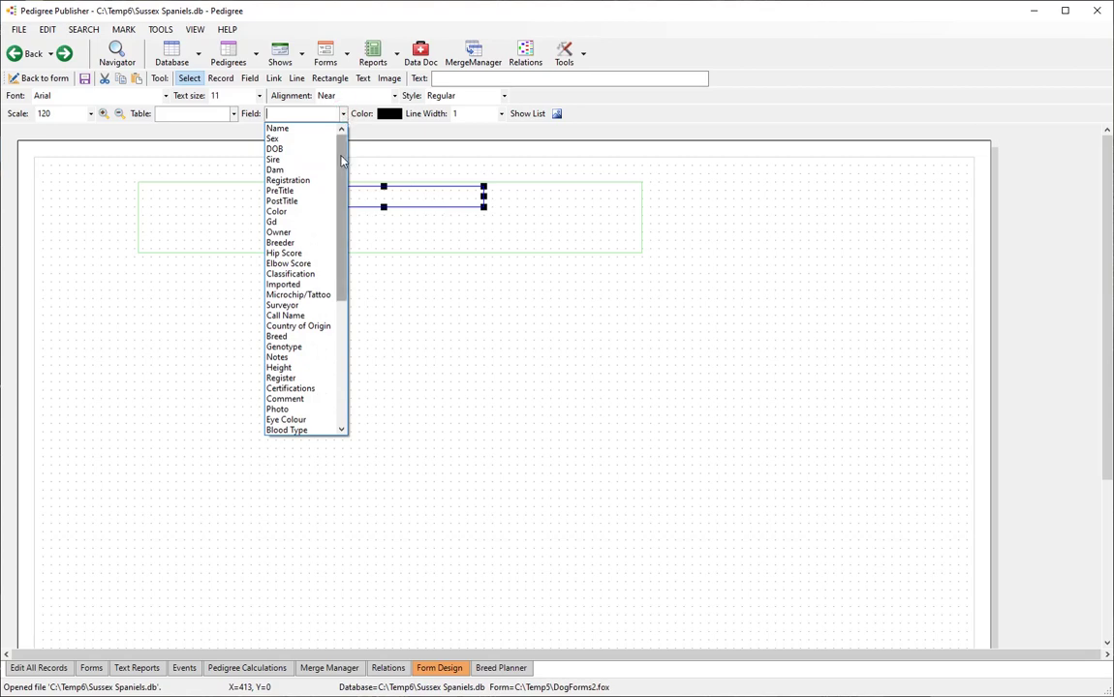
pyautogui.click(286, 133)
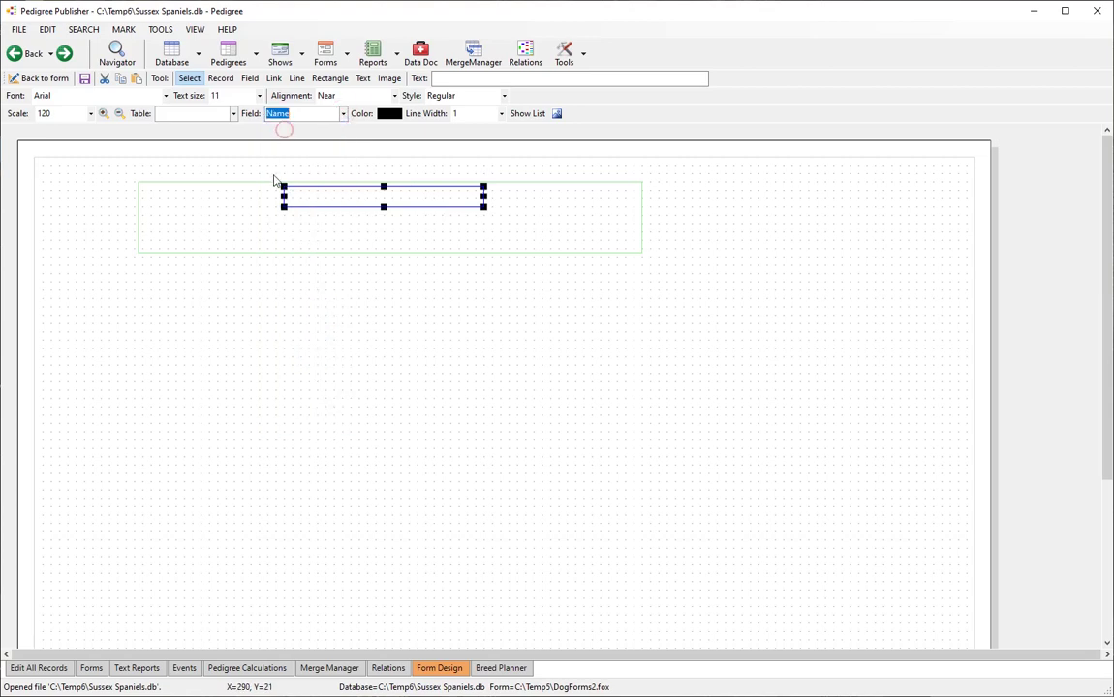
pyautogui.click(338, 158)
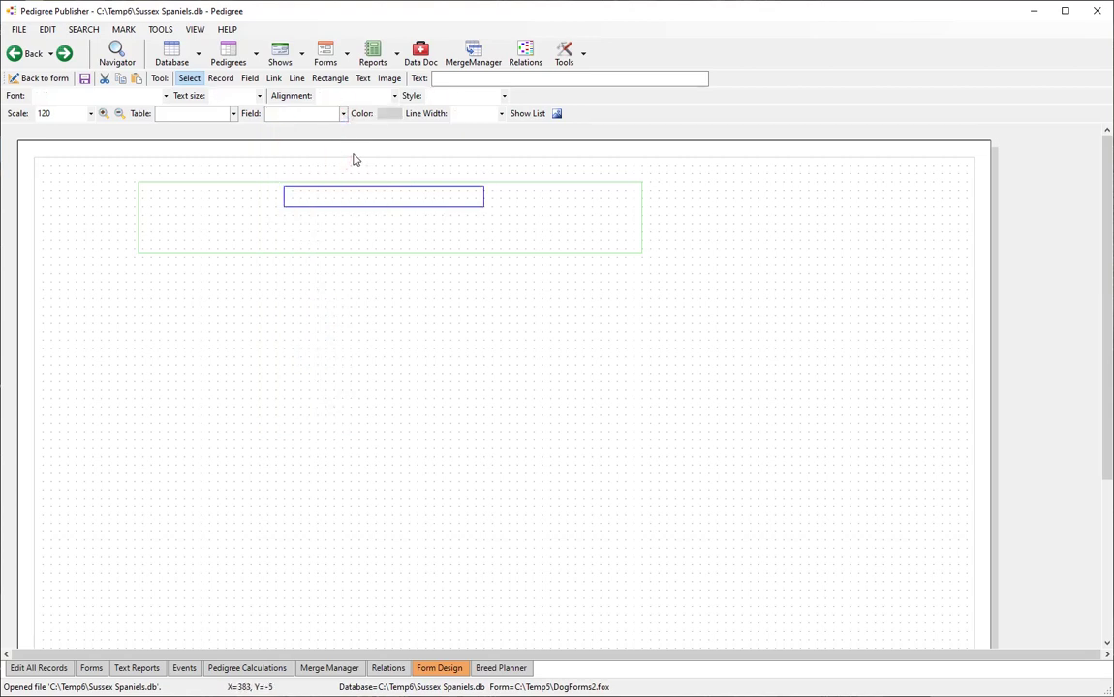
pyautogui.click(377, 214)
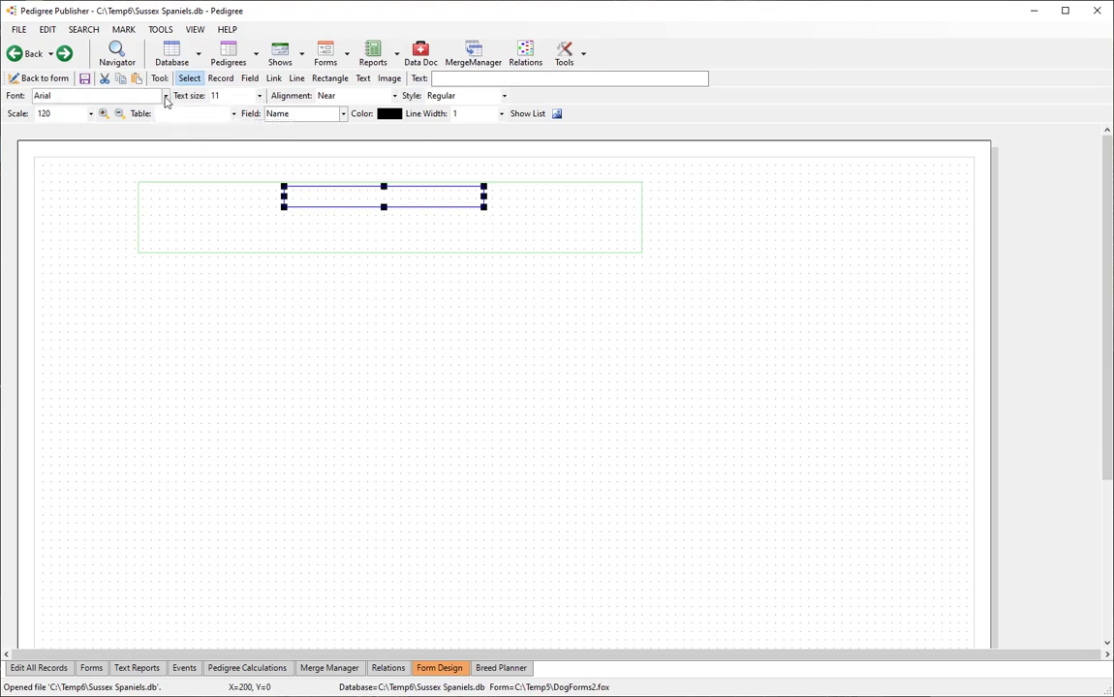
pyautogui.click(198, 204)
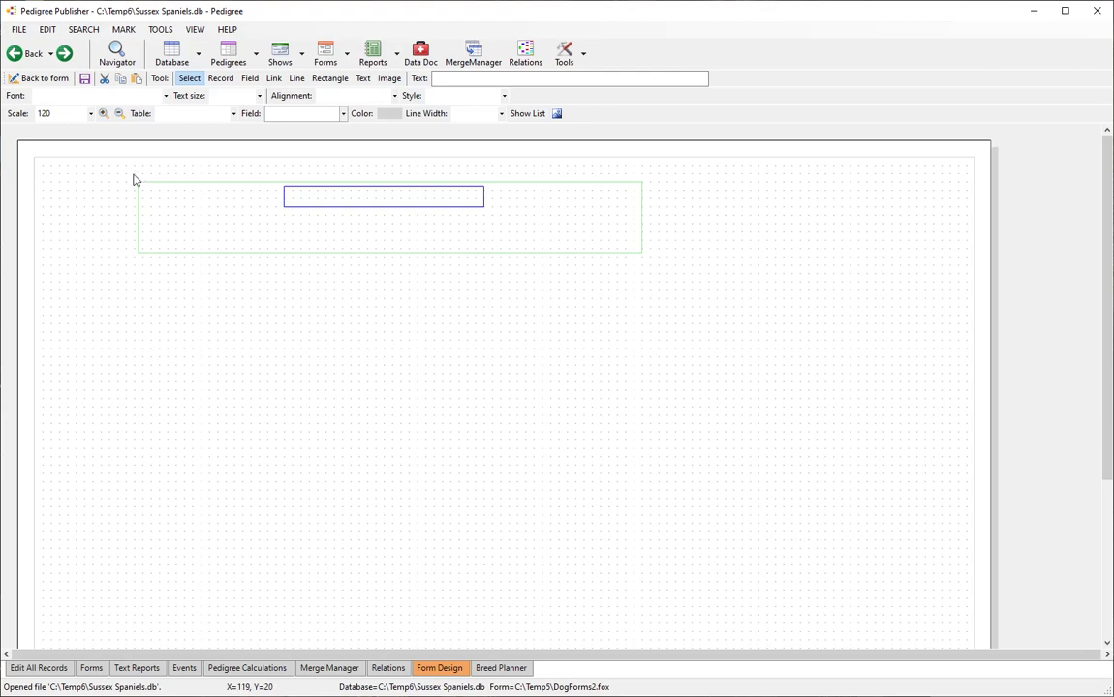
pyautogui.click(40, 81)
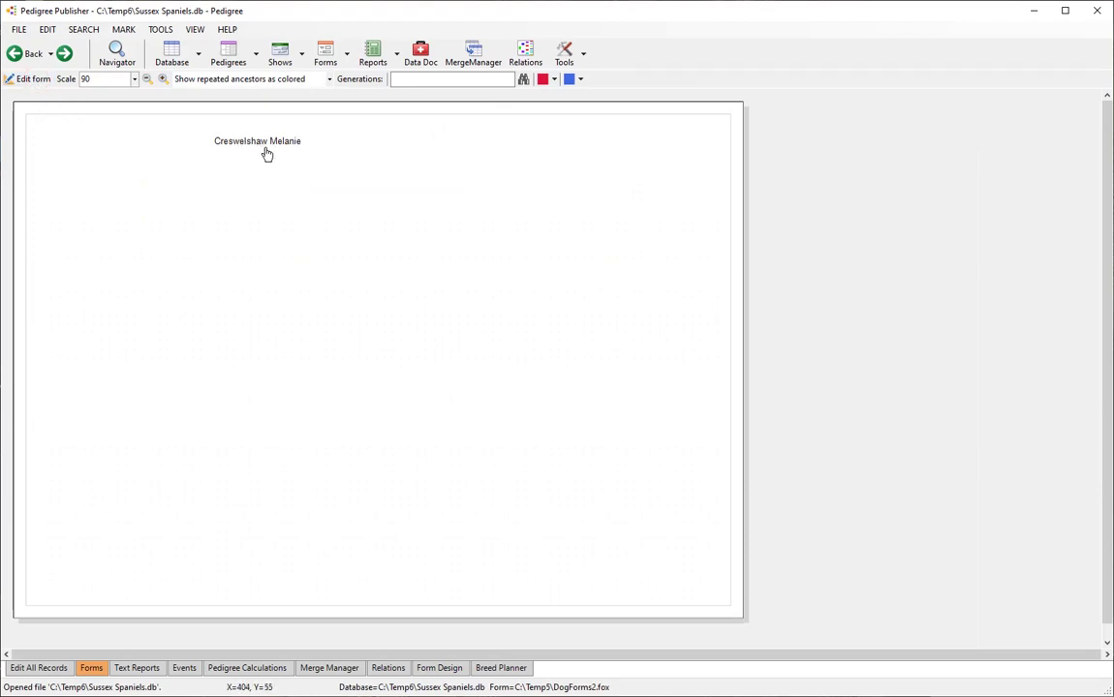
pyautogui.click(172, 56)
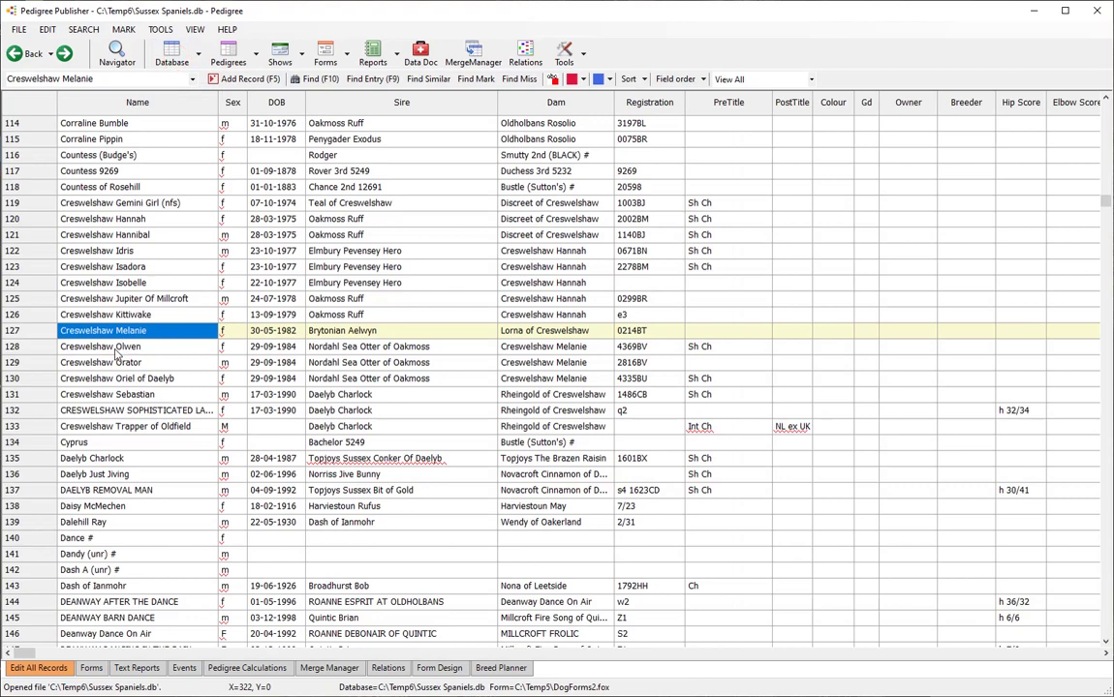
pyautogui.doubleClick(111, 349)
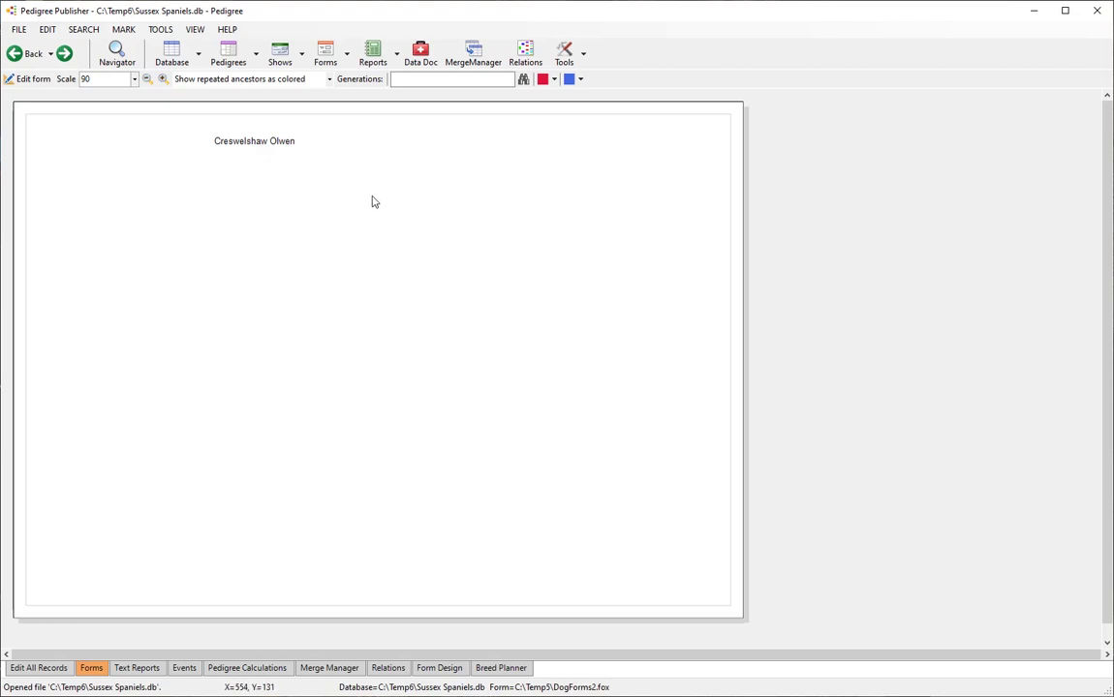
# Return to form editing and widen the Name field box on both sides within the record box.
pyautogui.click(29, 80)
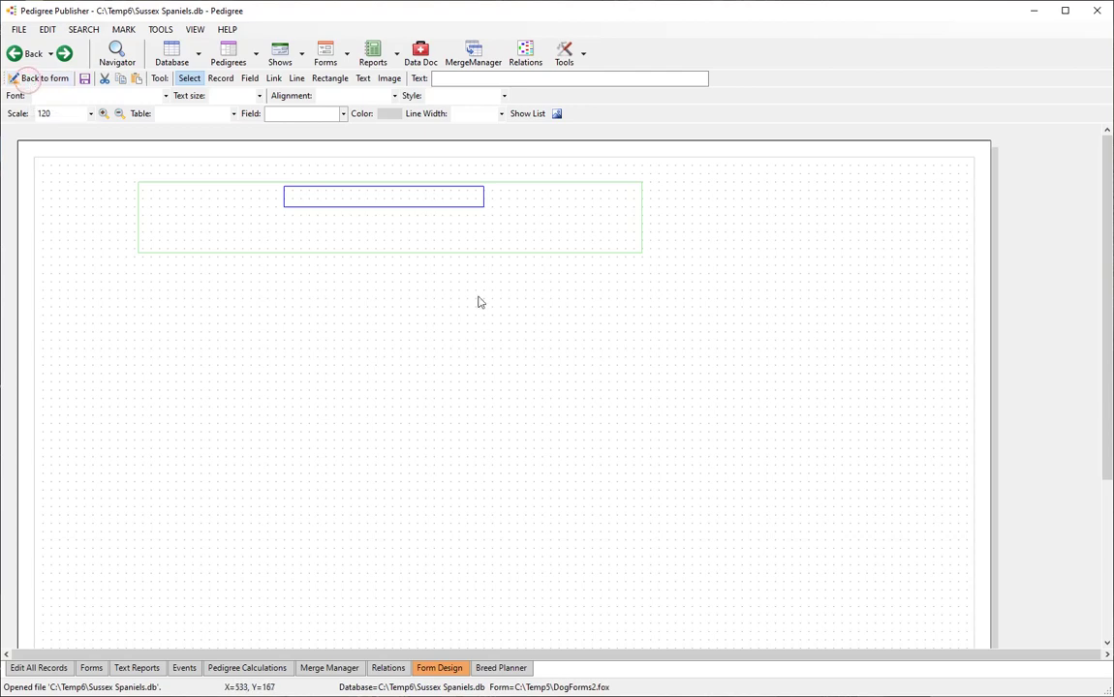
pyautogui.click(475, 201)
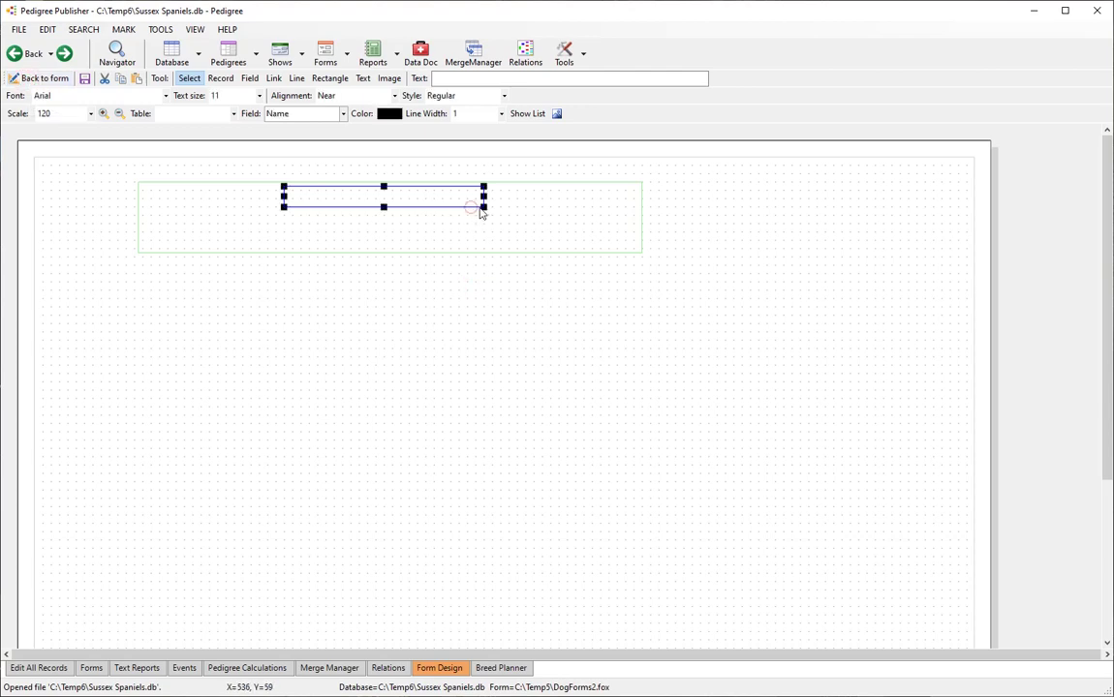
pyautogui.moveTo(483, 203)
pyautogui.mouseDown()
pyautogui.moveTo(584, 216)
pyautogui.moveTo(479, 215)
pyautogui.moveTo(491, 213)
pyautogui.mouseUp()
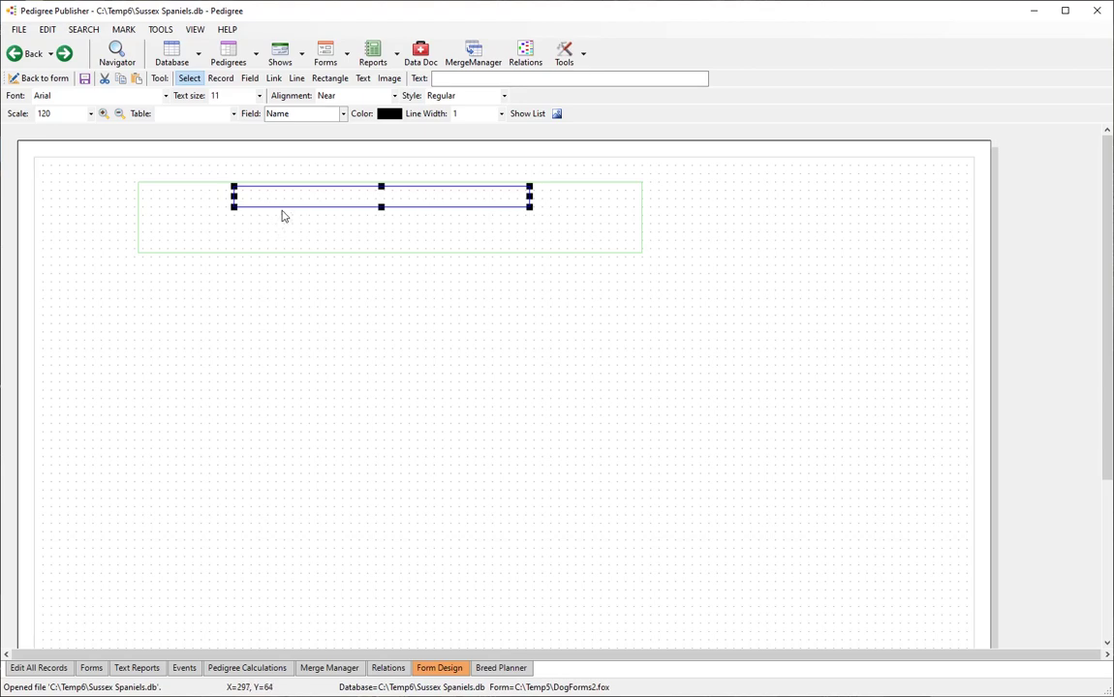
# Add a field expression named "Subject" and assign it to the Pedigree table.
pyautogui.click(47, 29)
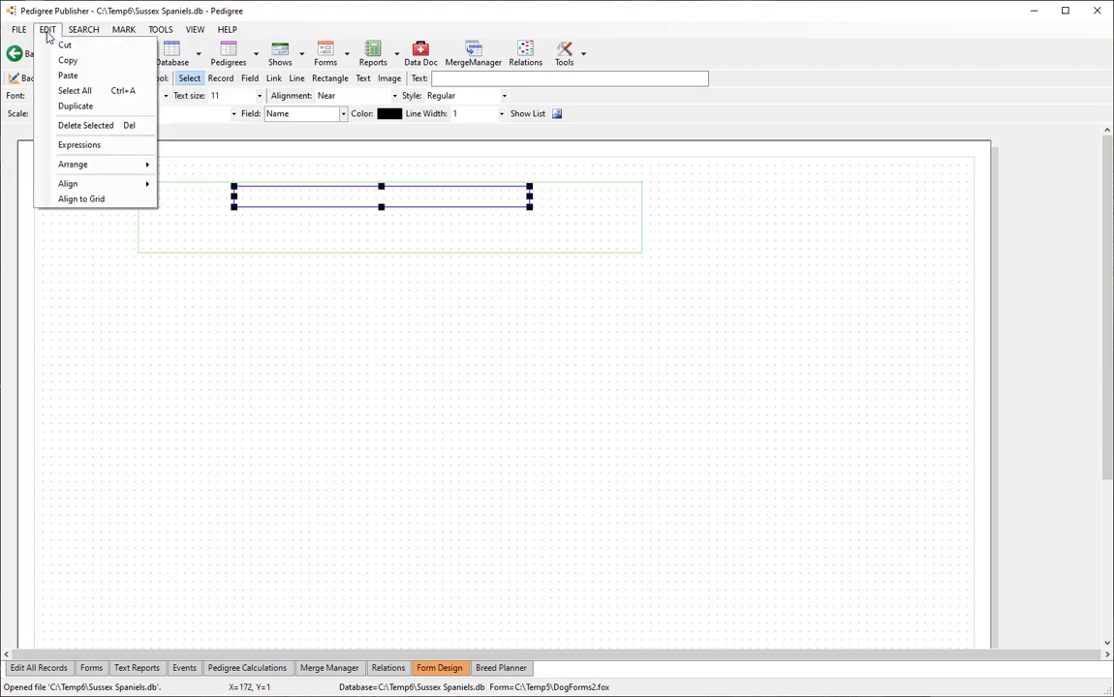
pyautogui.click(90, 145)
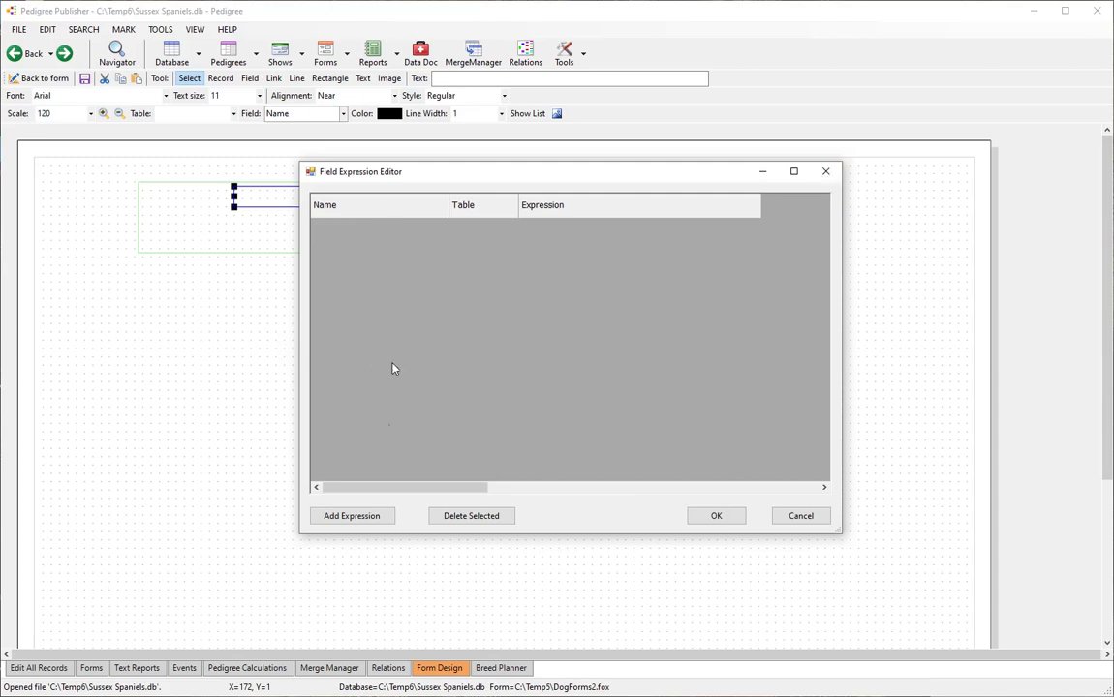
pyautogui.click(355, 516)
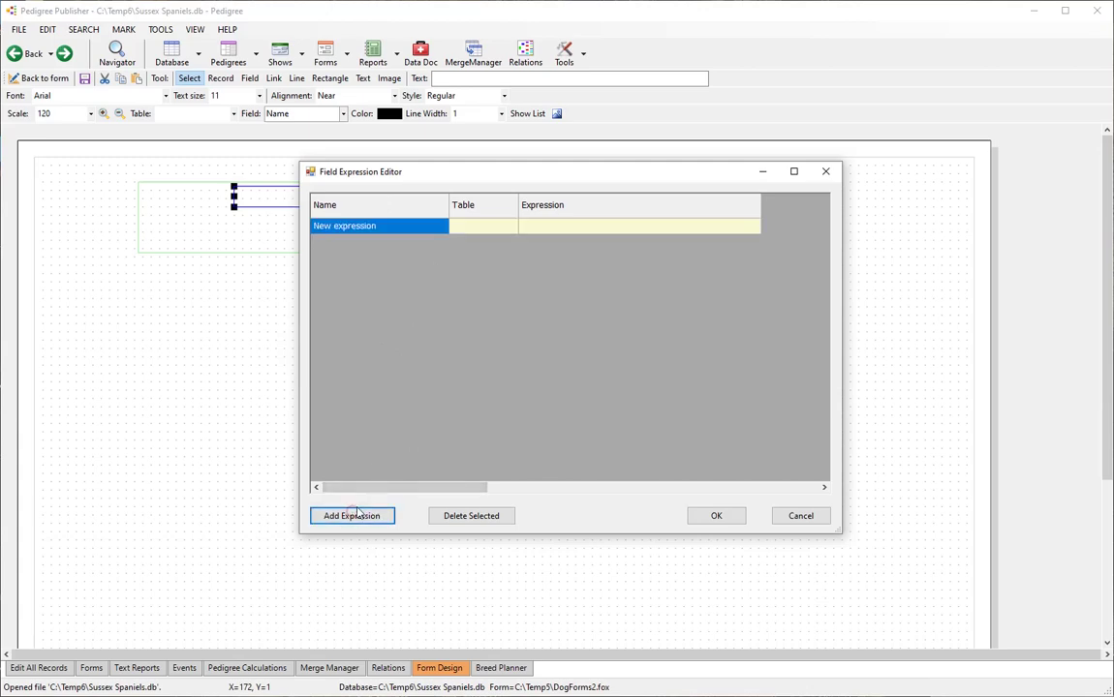
pyautogui.click(394, 230)
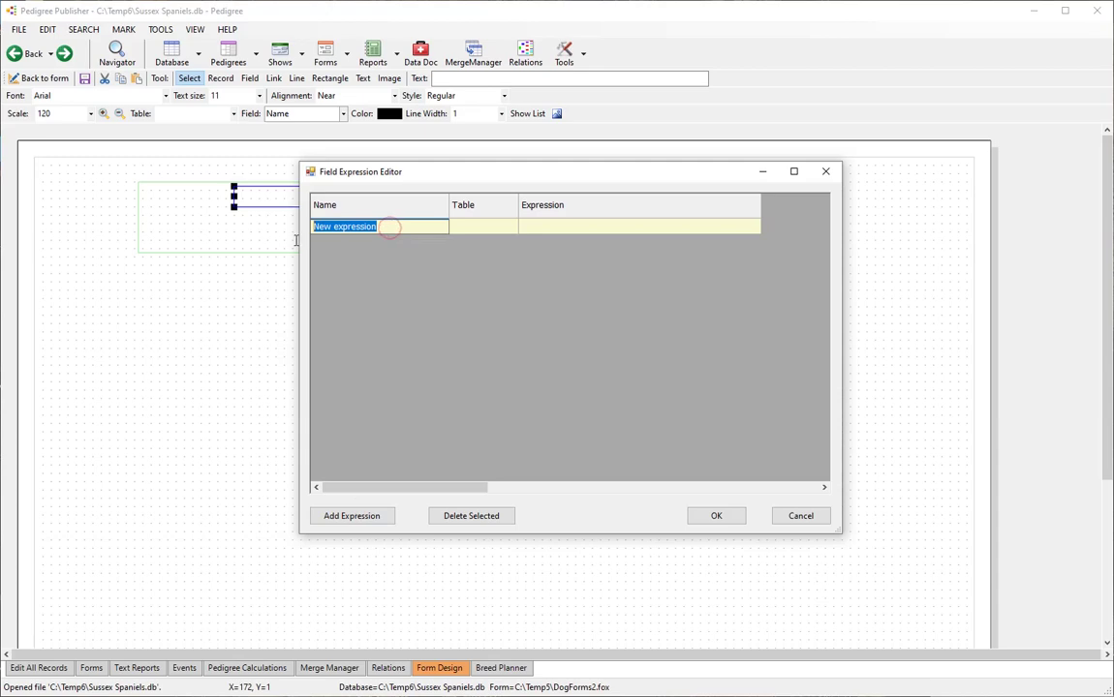
pyautogui.write('Subject')
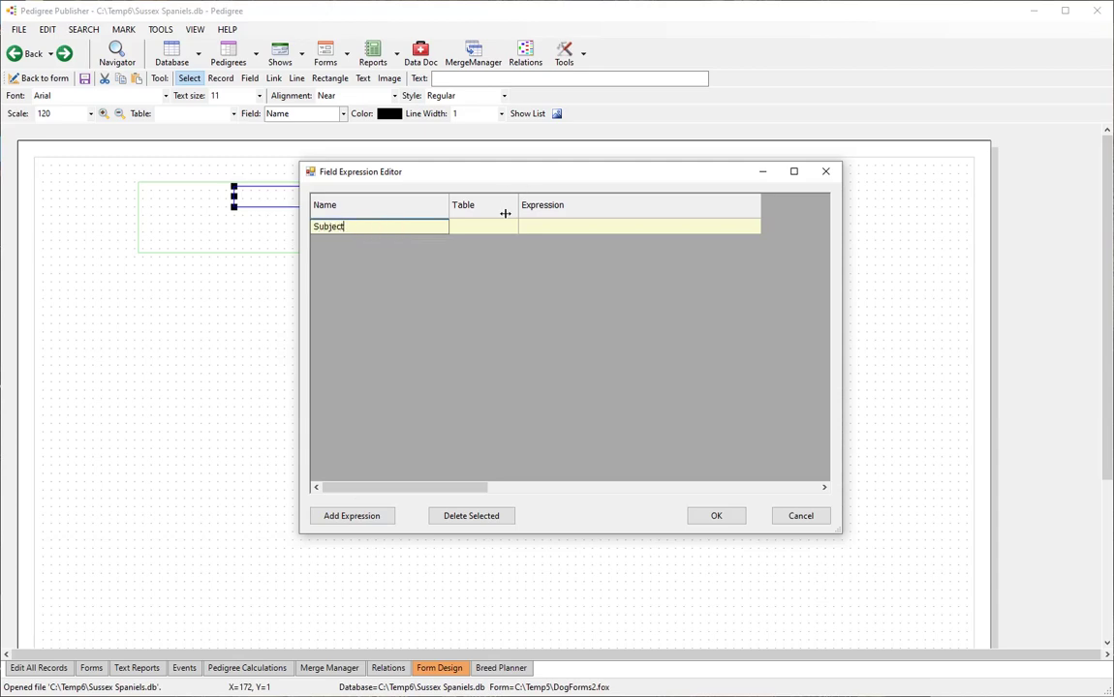
pyautogui.click(497, 227)
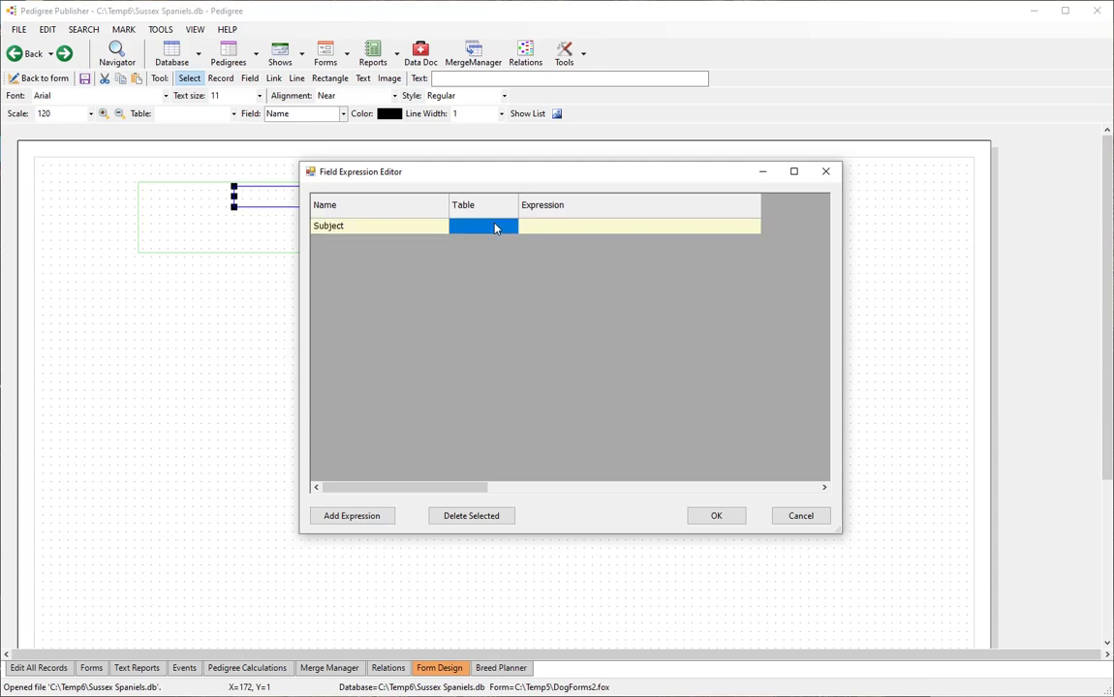
pyautogui.click(497, 226)
pyautogui.click(512, 226)
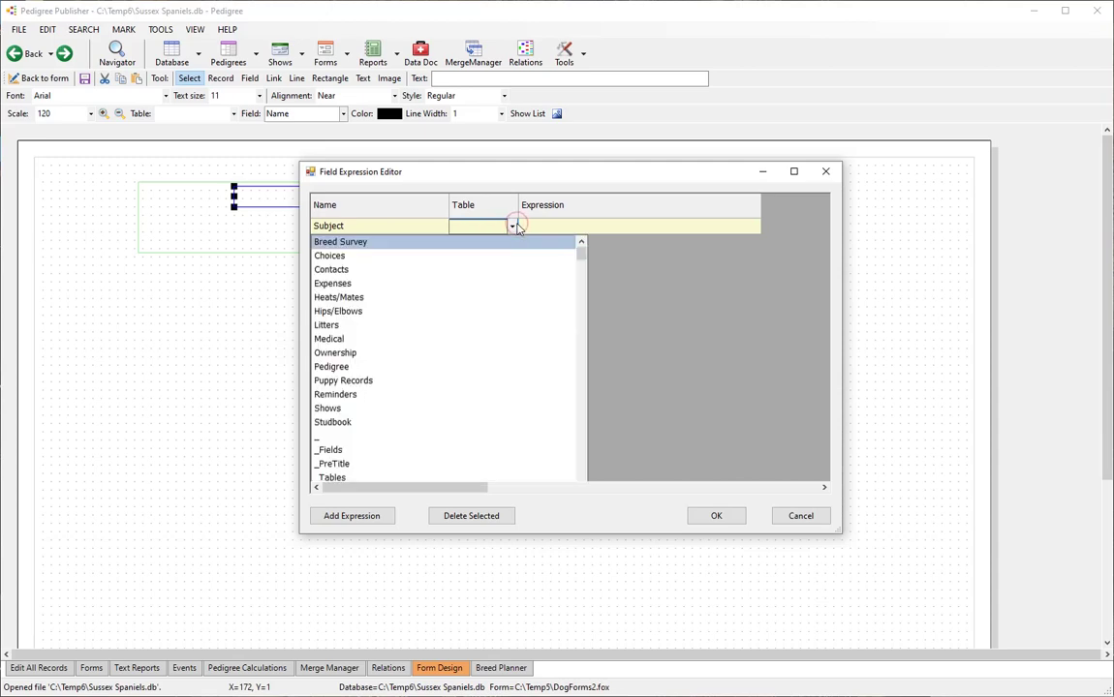
pyautogui.click(410, 366)
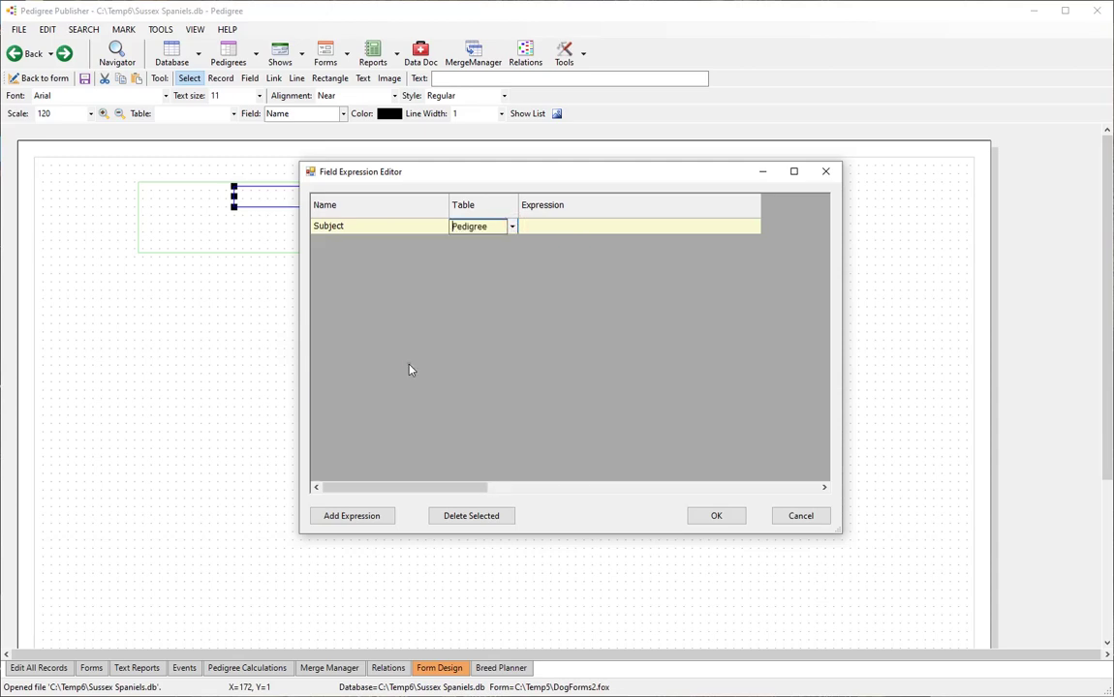
pyautogui.click(556, 298)
# Open the Subject expression for editing and insert the PreTitle field.
pyautogui.click(570, 228)
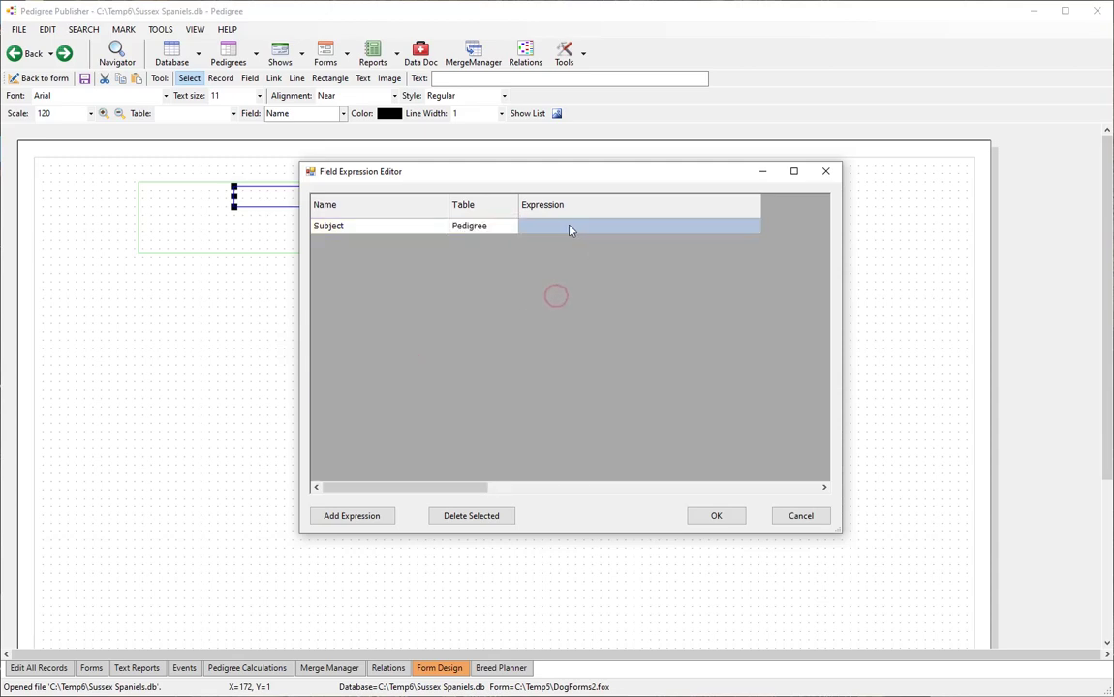
pyautogui.click(570, 229)
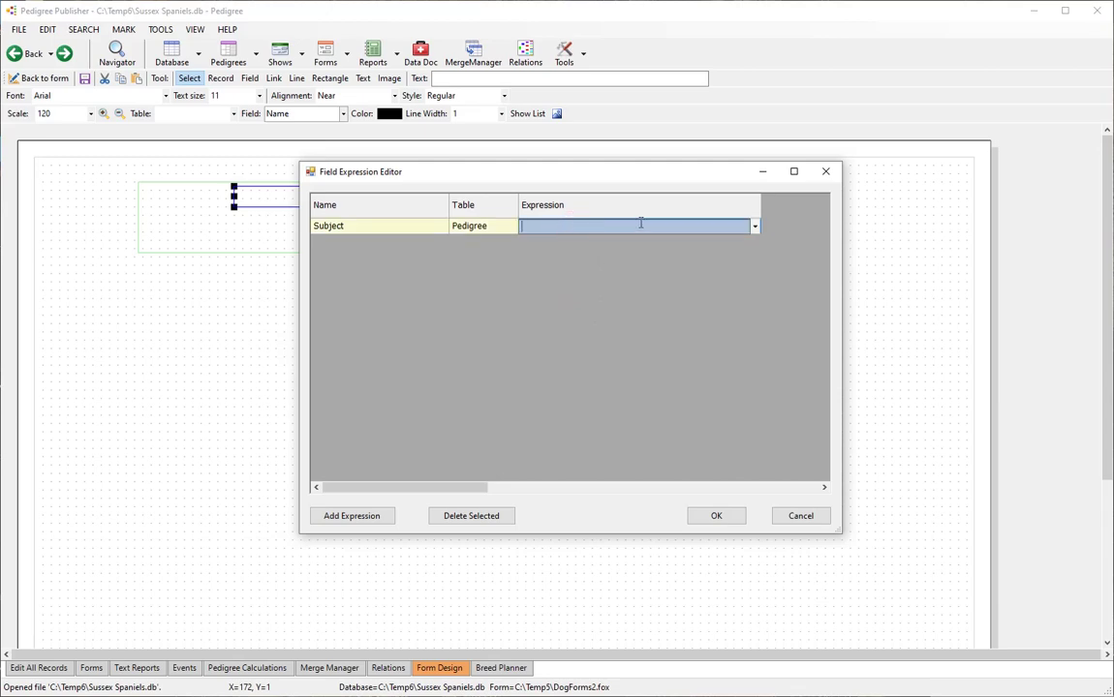
pyautogui.click(755, 227)
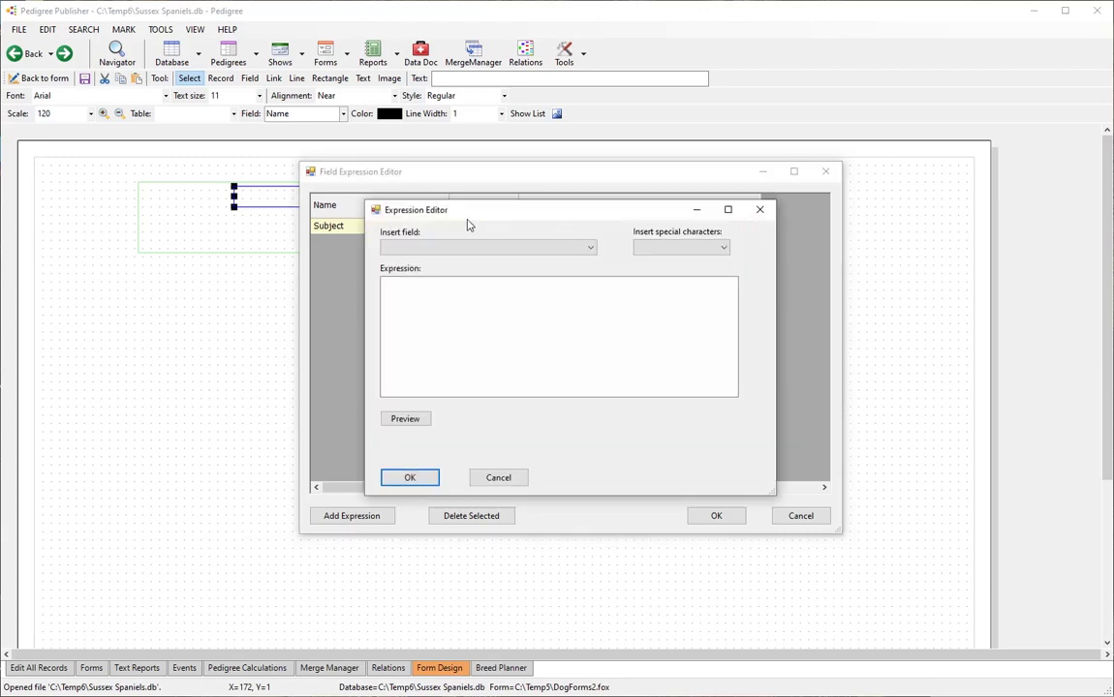
pyautogui.moveTo(489, 212); pyautogui.dragTo(511, 210)
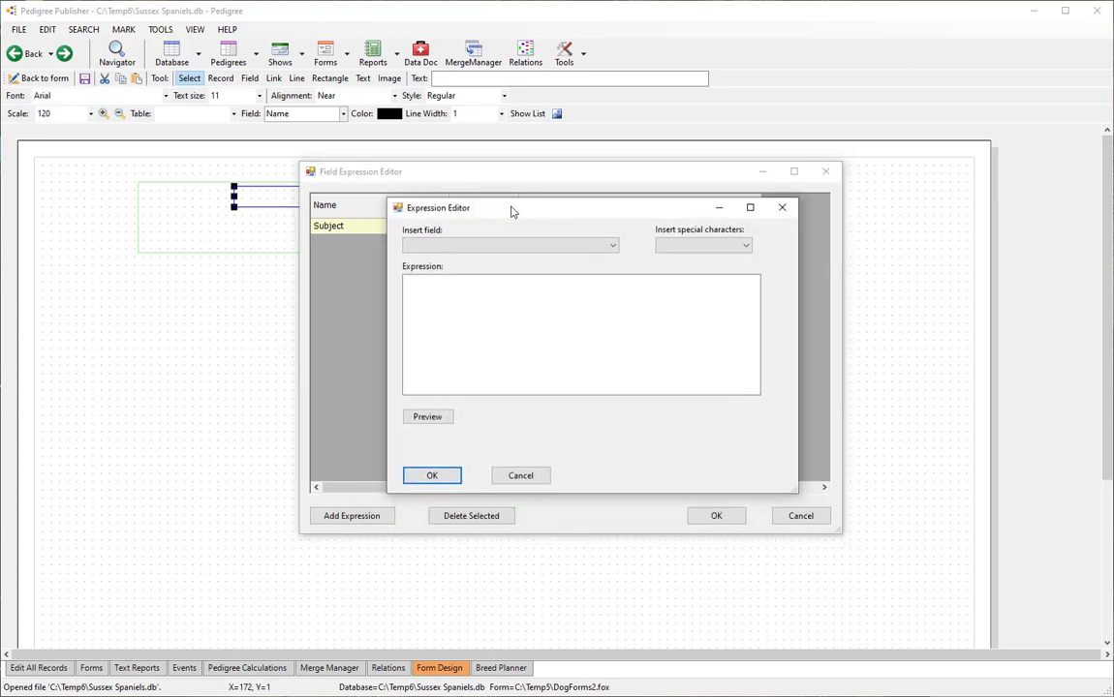
pyautogui.click(423, 284)
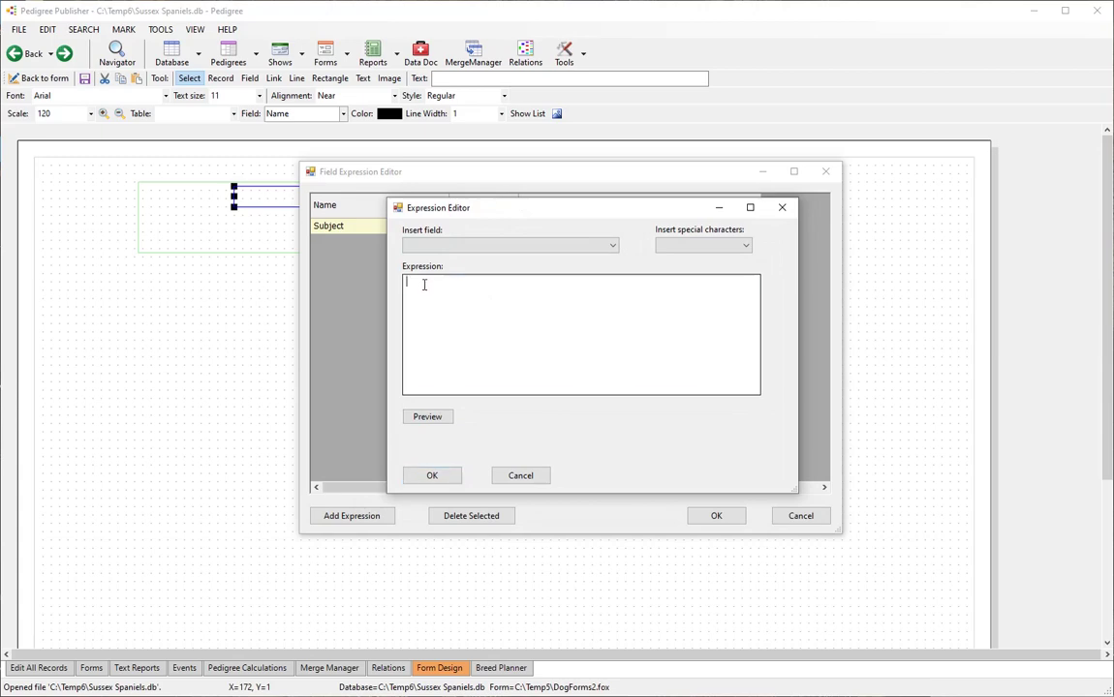
pyautogui.click(614, 246)
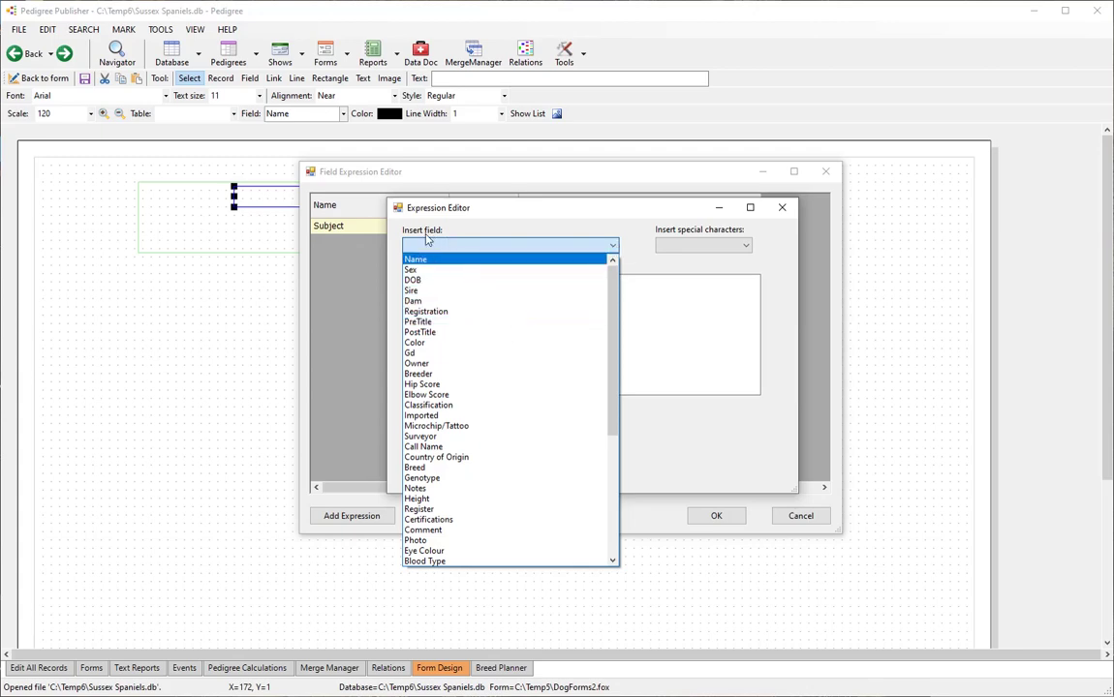
pyautogui.click(419, 322)
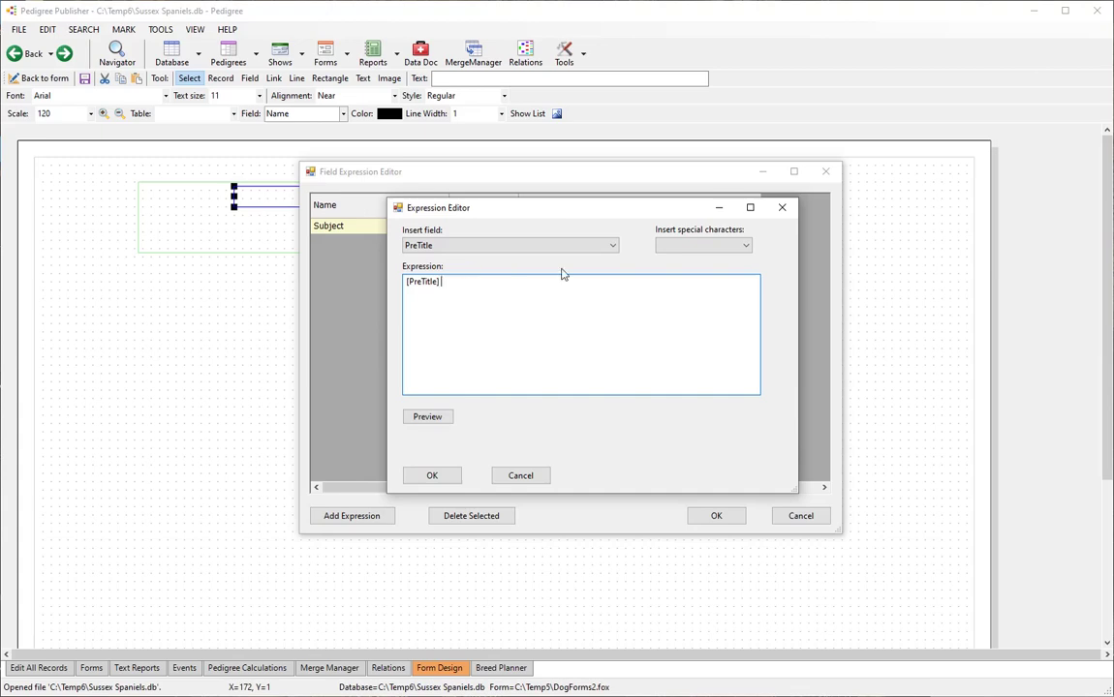
# Append the Name and PostTitle fields to the Subject expression, giving [PreTitle] [Name] [PostTitle], and accept the expression.
pyautogui.click(613, 247)
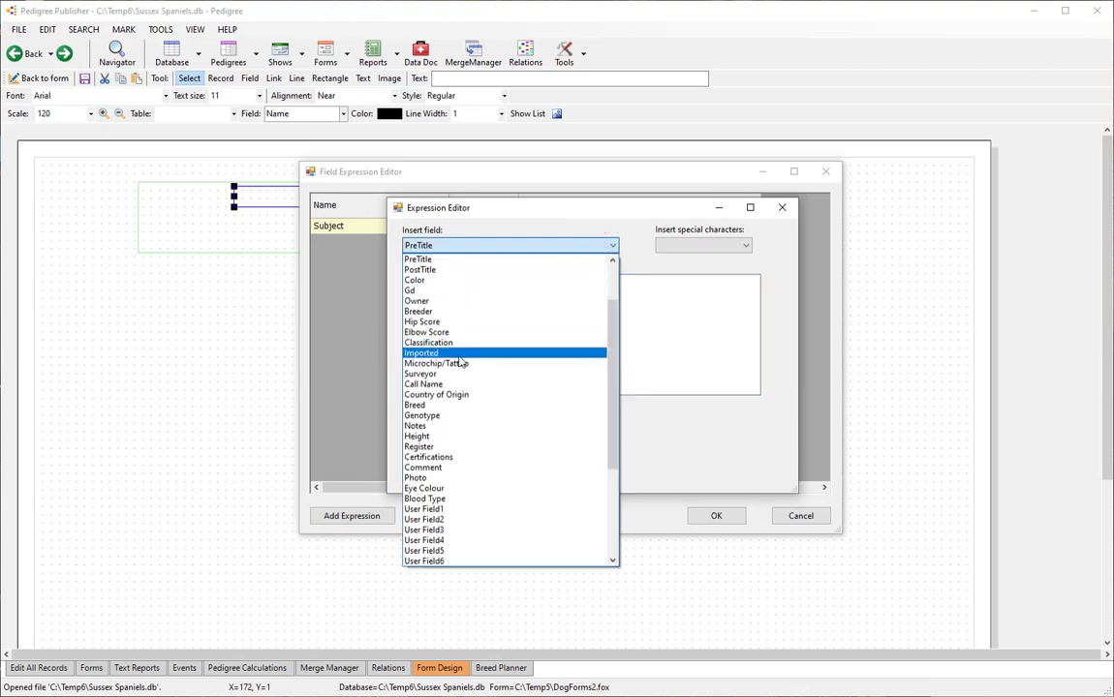
pyautogui.scroll(-5, 447, 308)
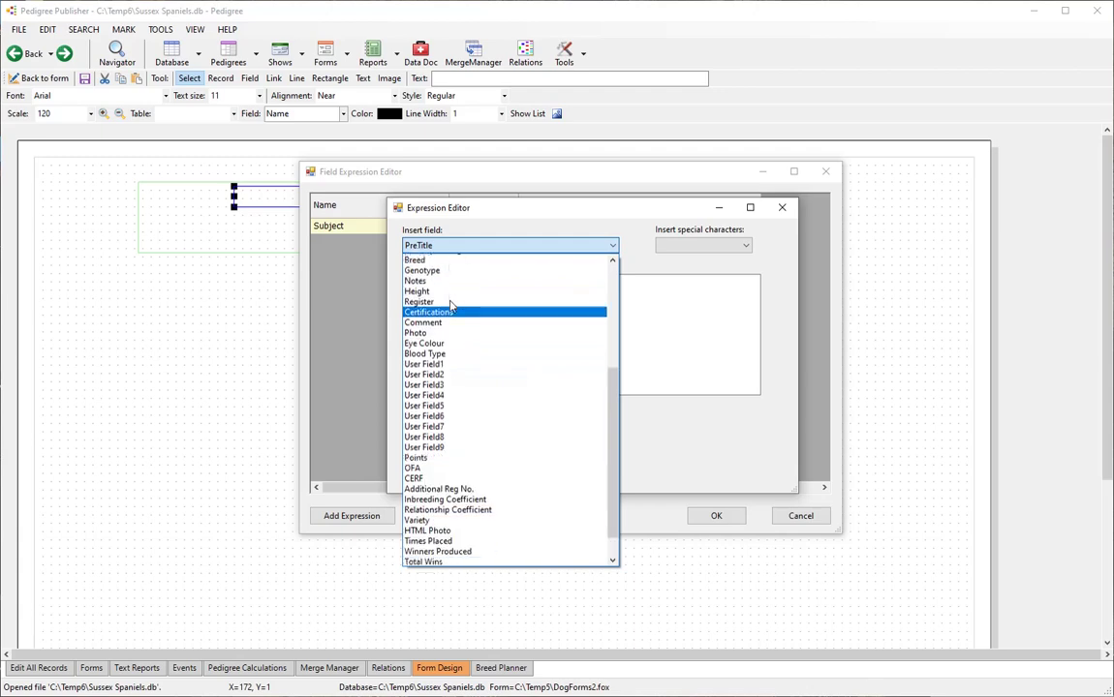
pyautogui.scroll(7, 436, 281)
pyautogui.click(417, 260)
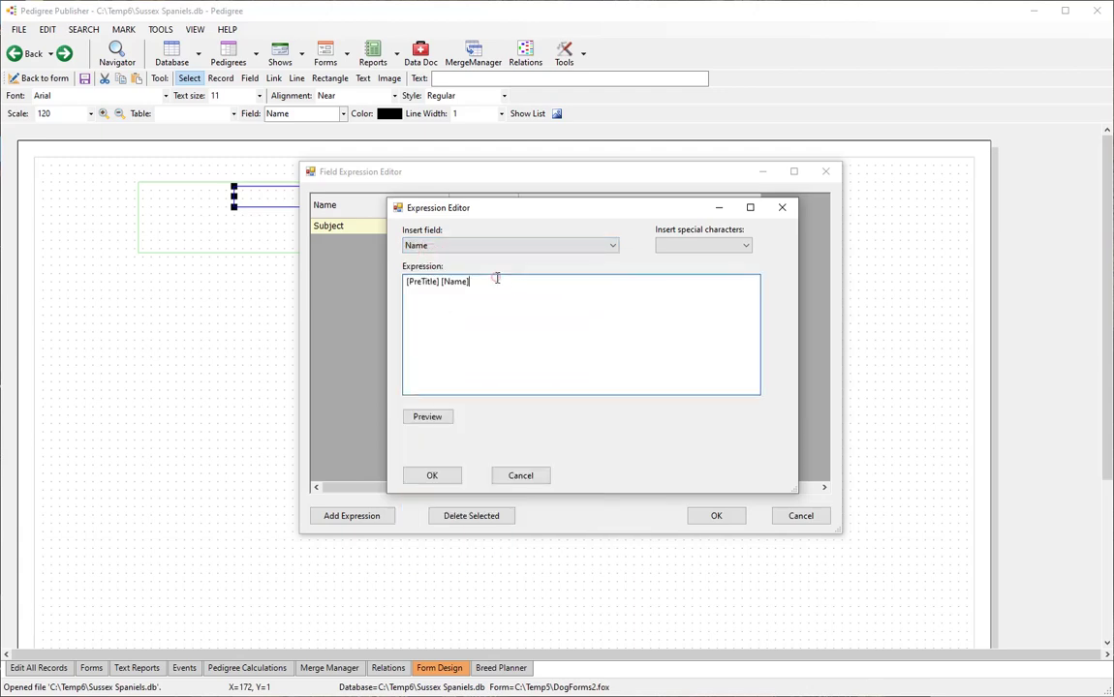
pyautogui.click(495, 280)
pyautogui.click(607, 246)
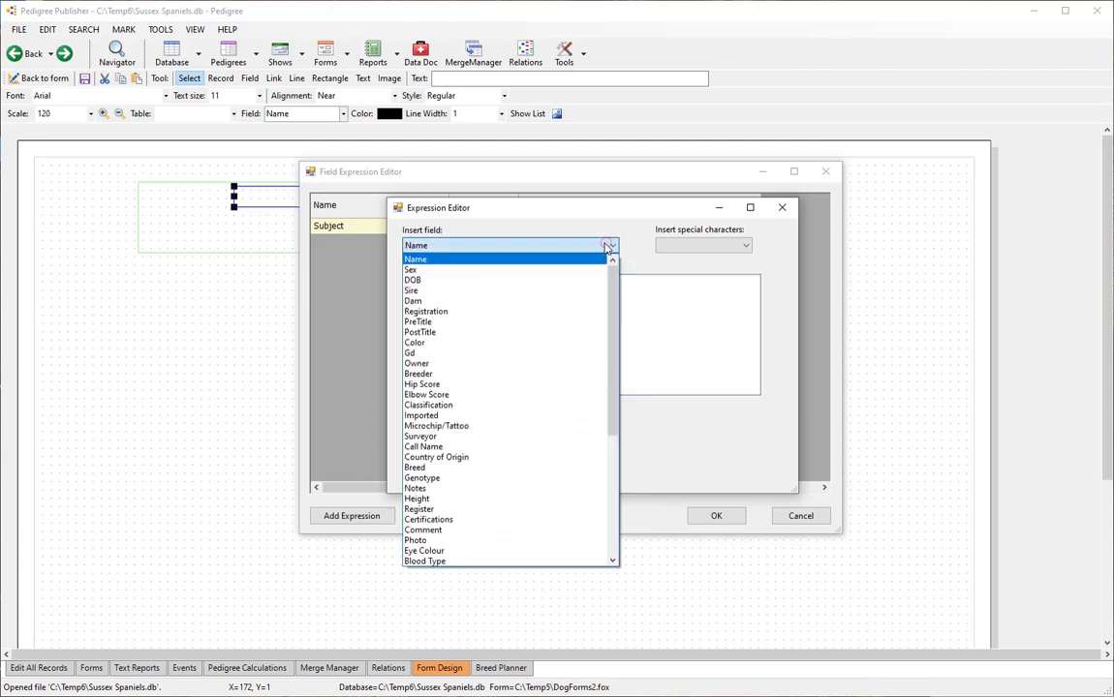
pyautogui.click(463, 332)
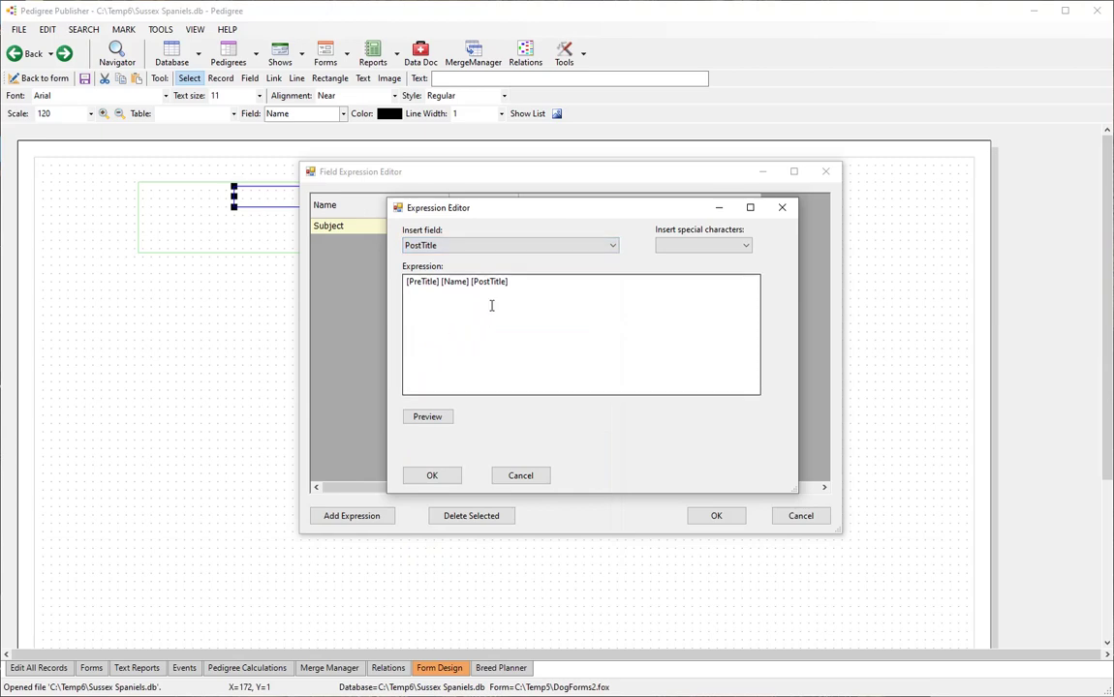
pyautogui.click(432, 475)
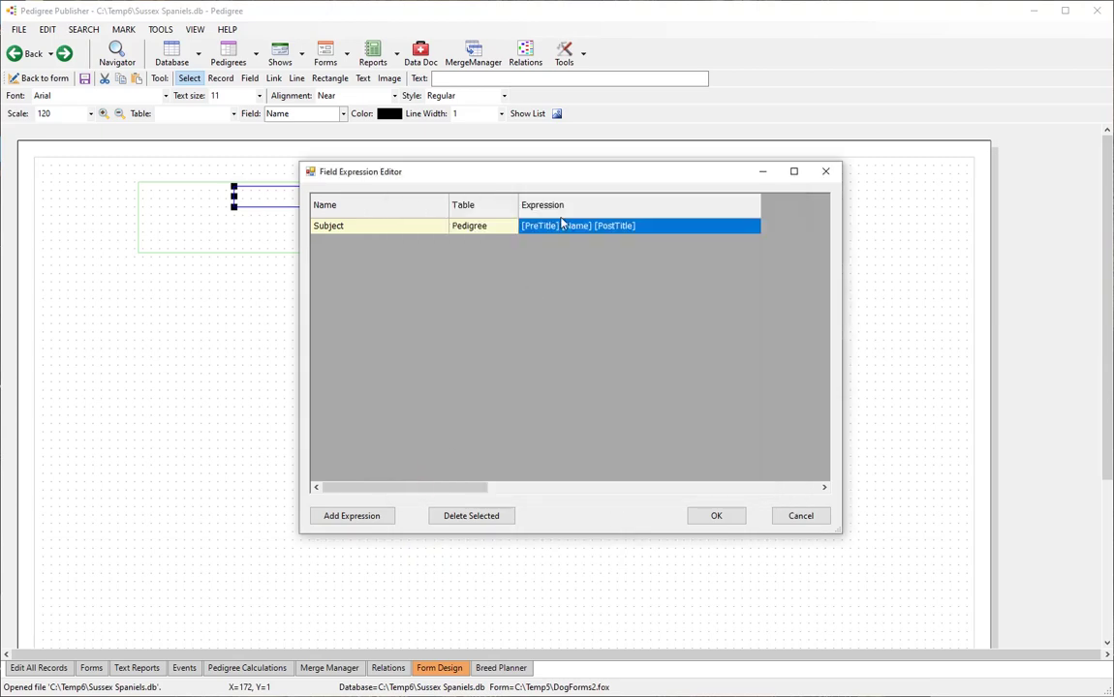
pyautogui.click(716, 515)
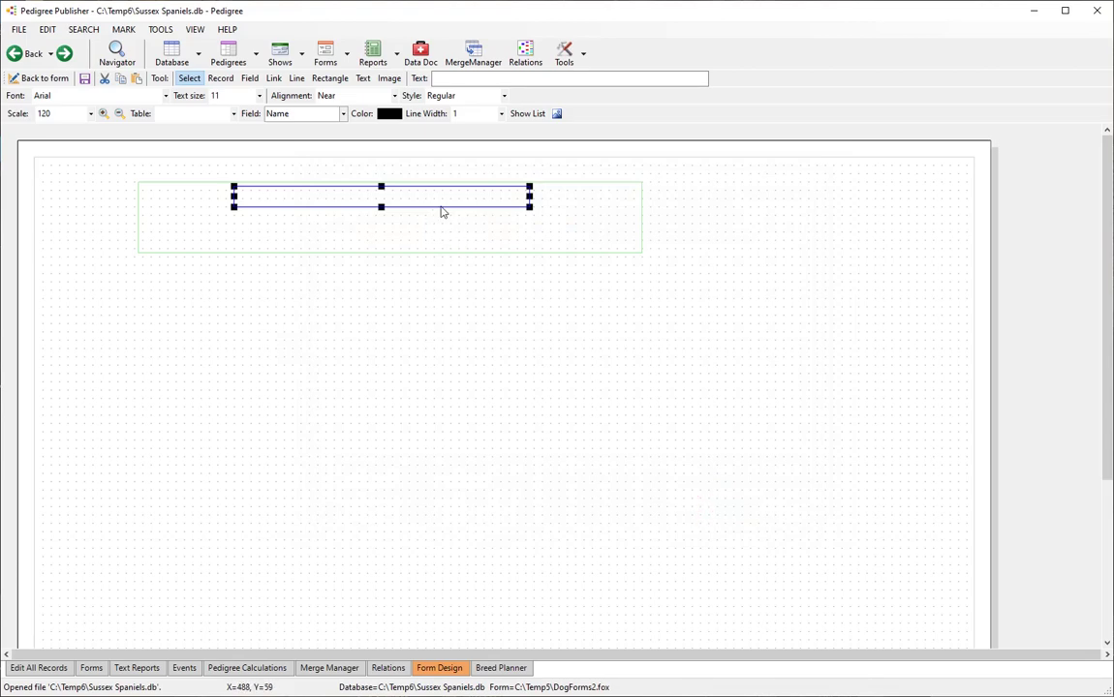
pyautogui.click(342, 115)
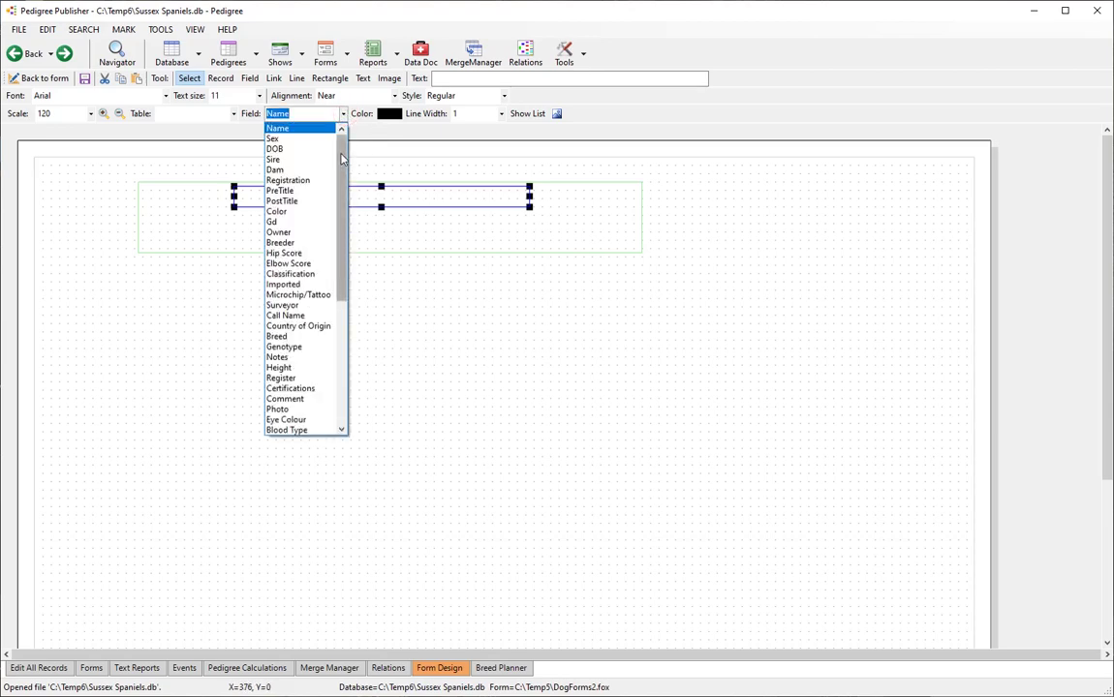
pyautogui.scroll(-3, 348, 199)
pyautogui.scroll(-5, 356, 252)
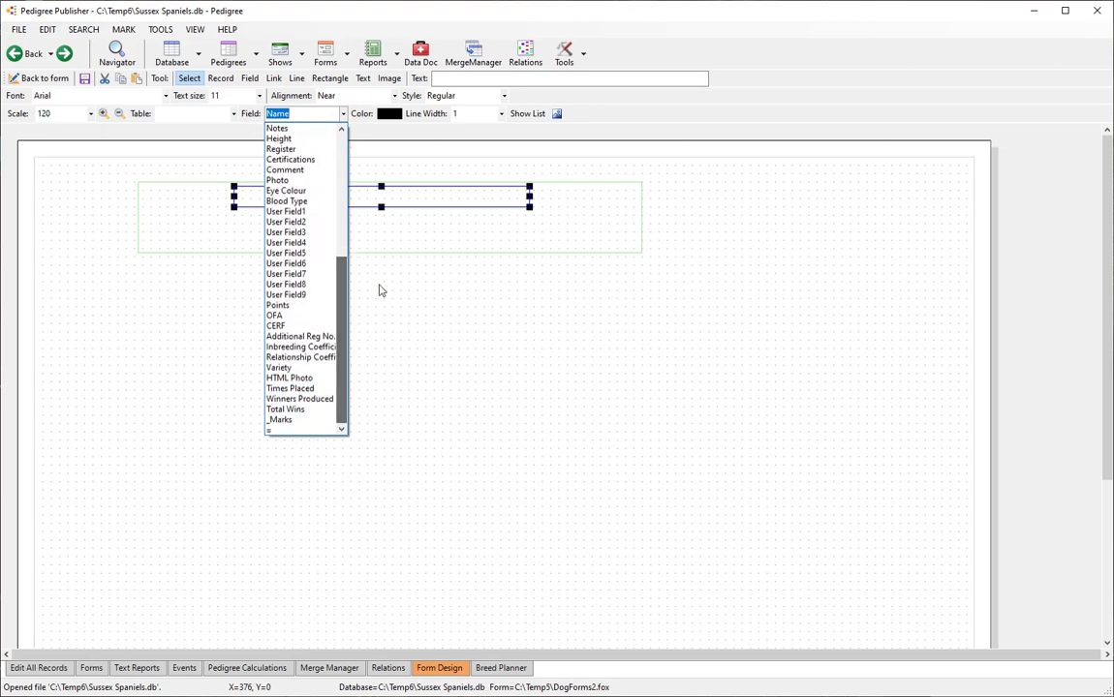
pyautogui.click(382, 282)
pyautogui.click(300, 238)
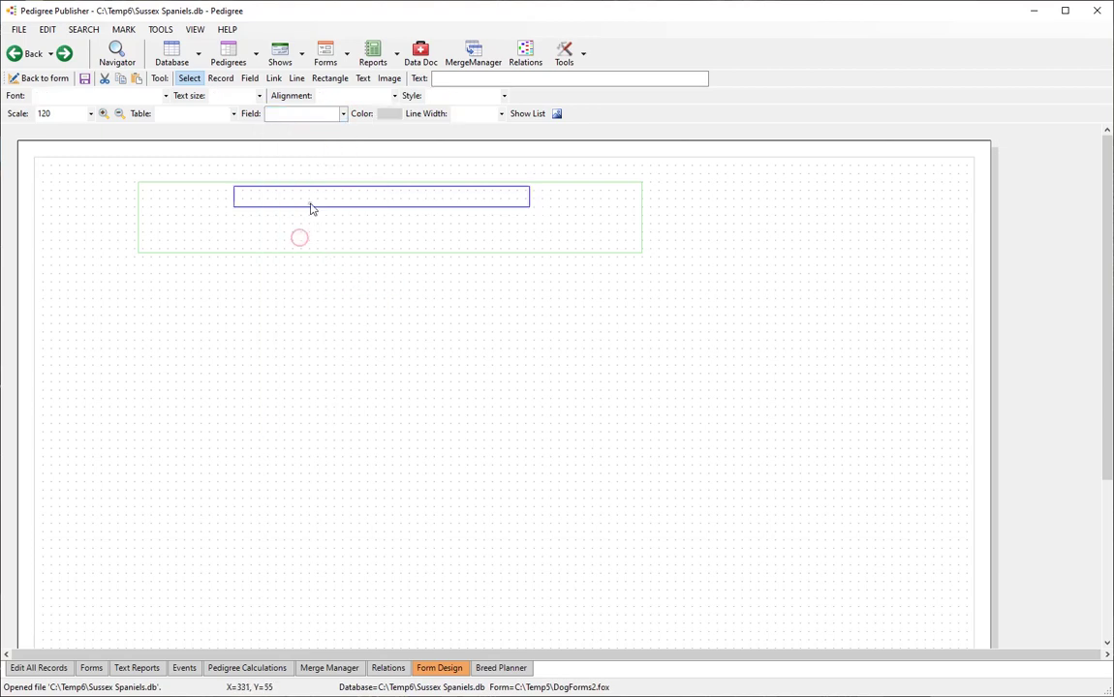
# Assign the =Subject expression to the field box inside the record box in place of the Name field.
pyautogui.click(310, 205)
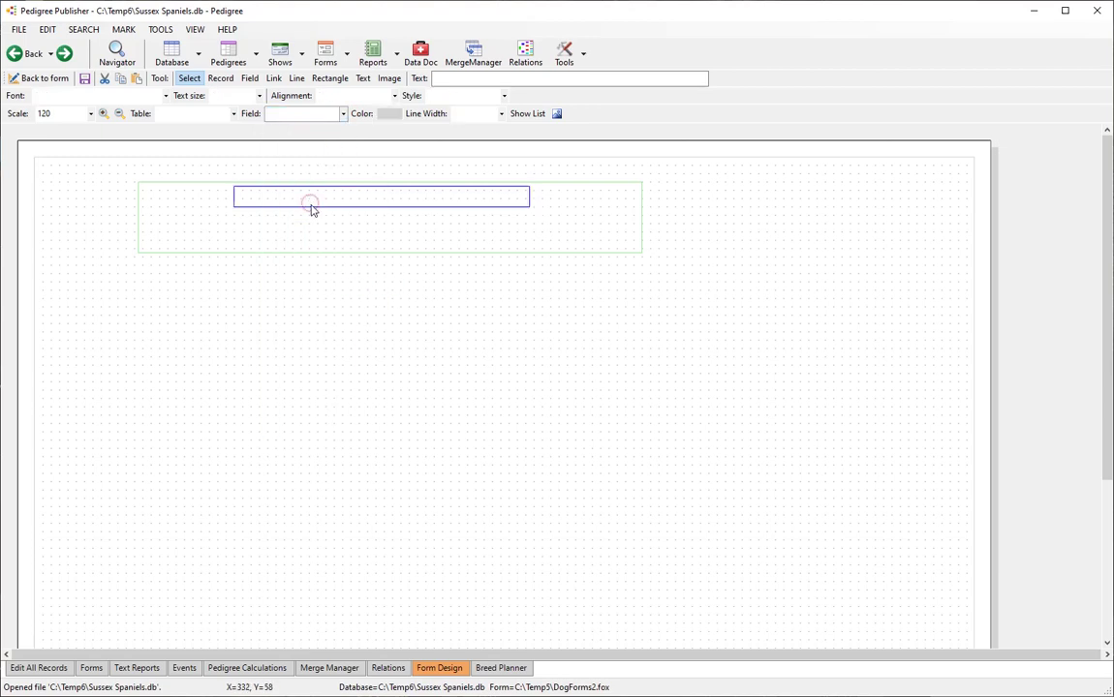
pyautogui.click(342, 114)
pyautogui.scroll(-6, 328, 255)
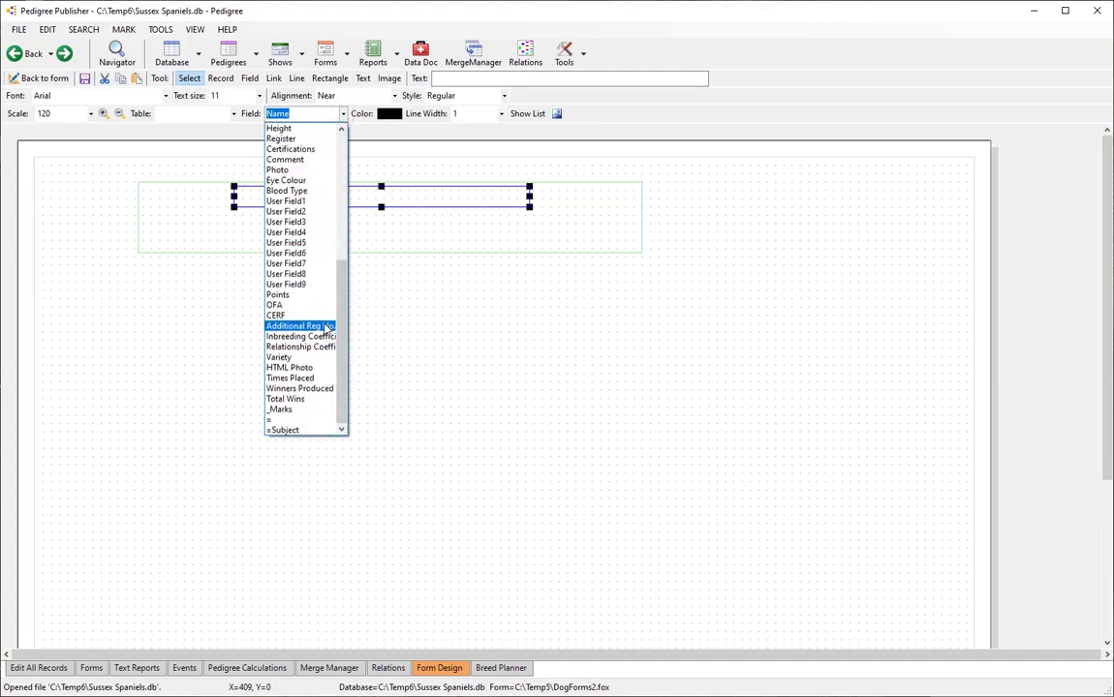
pyautogui.click(290, 431)
pyautogui.click(360, 323)
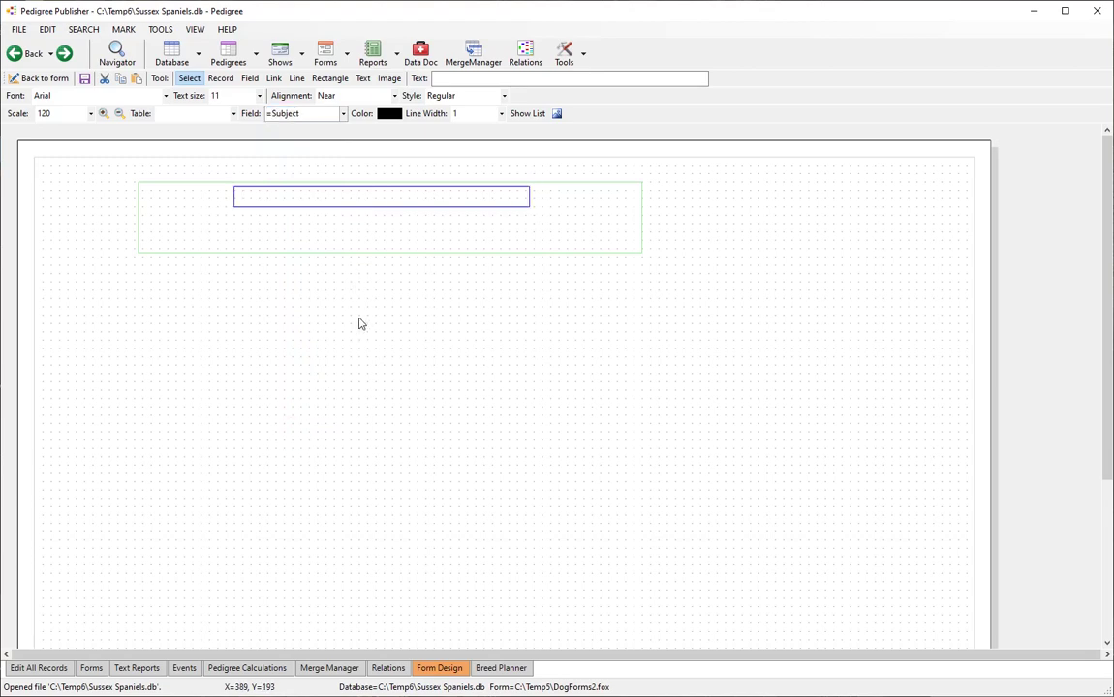
# Preview the form to check the Subject expression, and return to form editing.
pyautogui.click(417, 212)
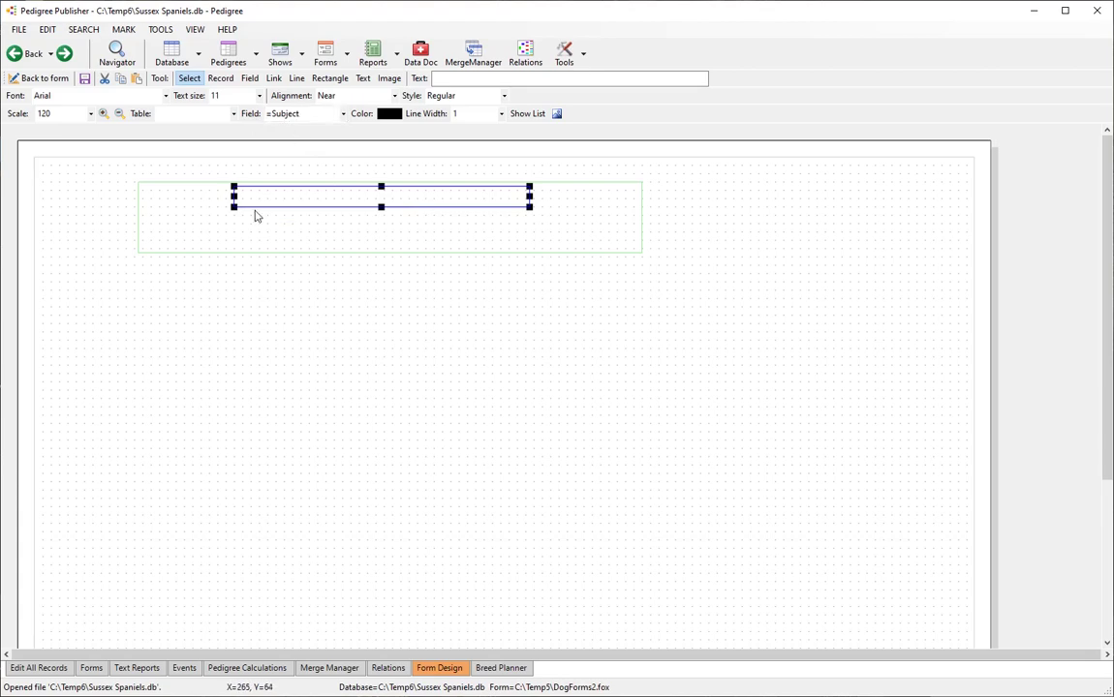
pyautogui.click(39, 78)
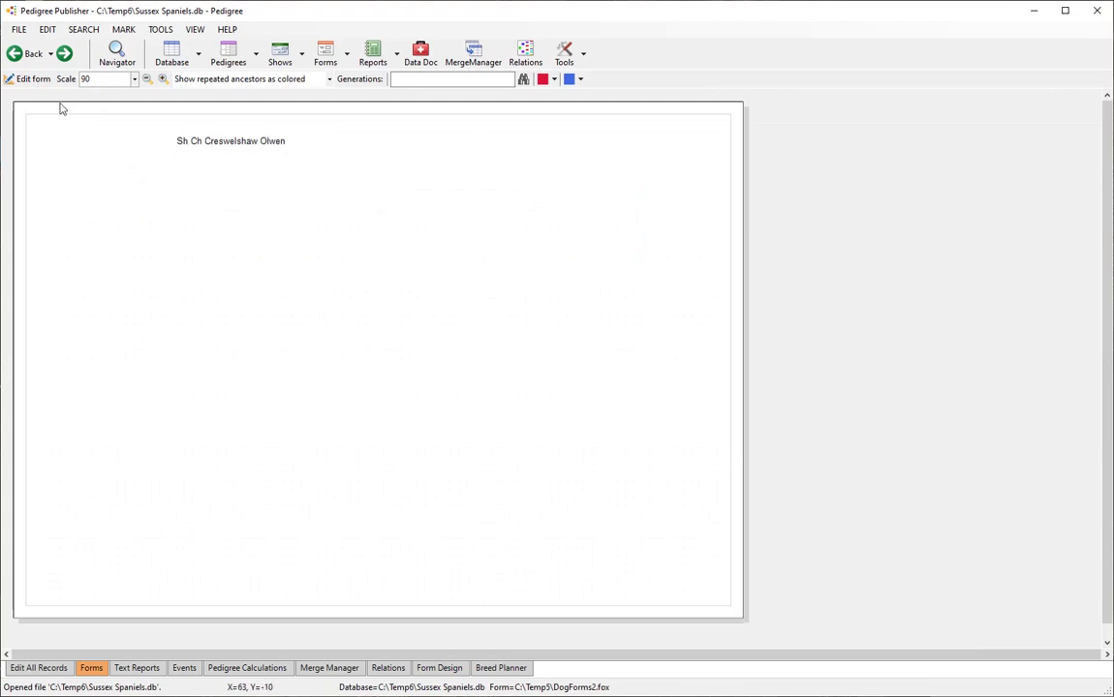
pyautogui.click(32, 81)
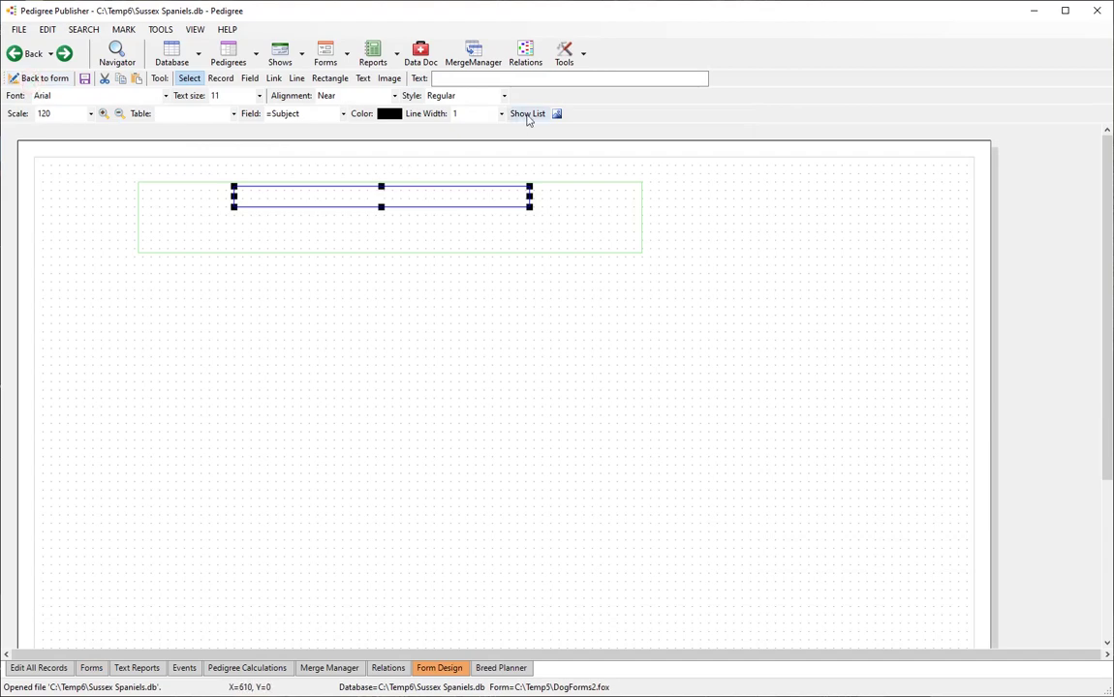
# Move the record box together with its Subject field box to the upper middle of the page.
pyautogui.moveTo(684, 169); pyautogui.dragTo(103, 293)
pyautogui.moveTo(301, 258); pyautogui.dragTo(412, 240)
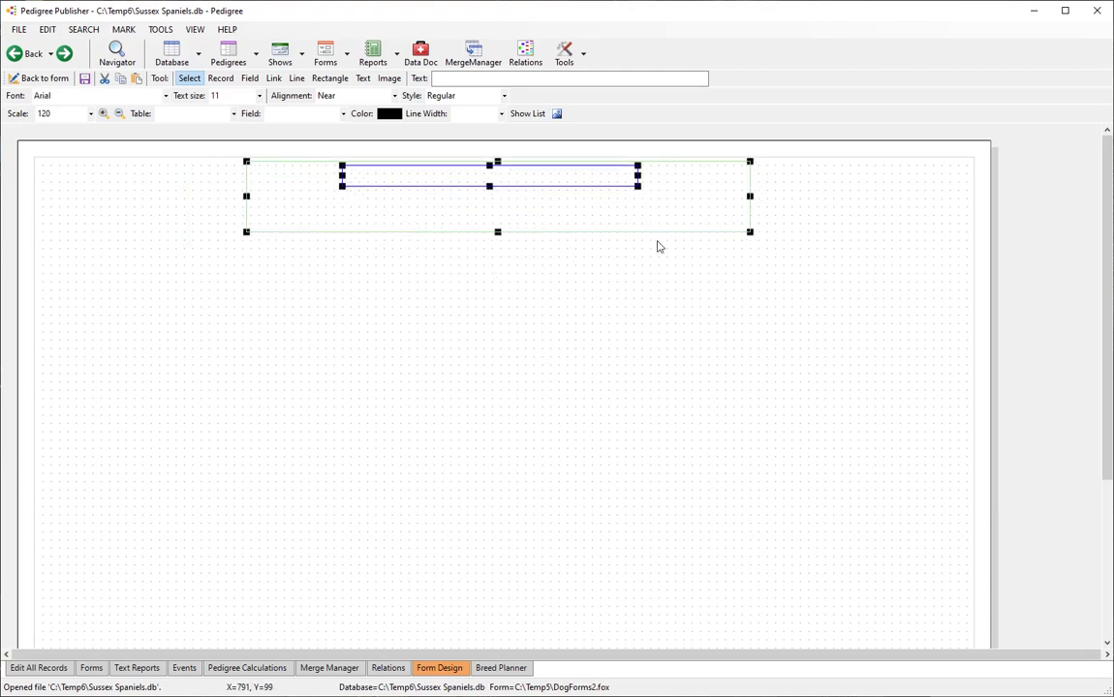
pyautogui.click(703, 276)
# Try selecting the record box alone, and then together with its field box by enclosing both in a selection rectangle.
pyautogui.moveTo(749, 235); pyautogui.dragTo(755, 235)
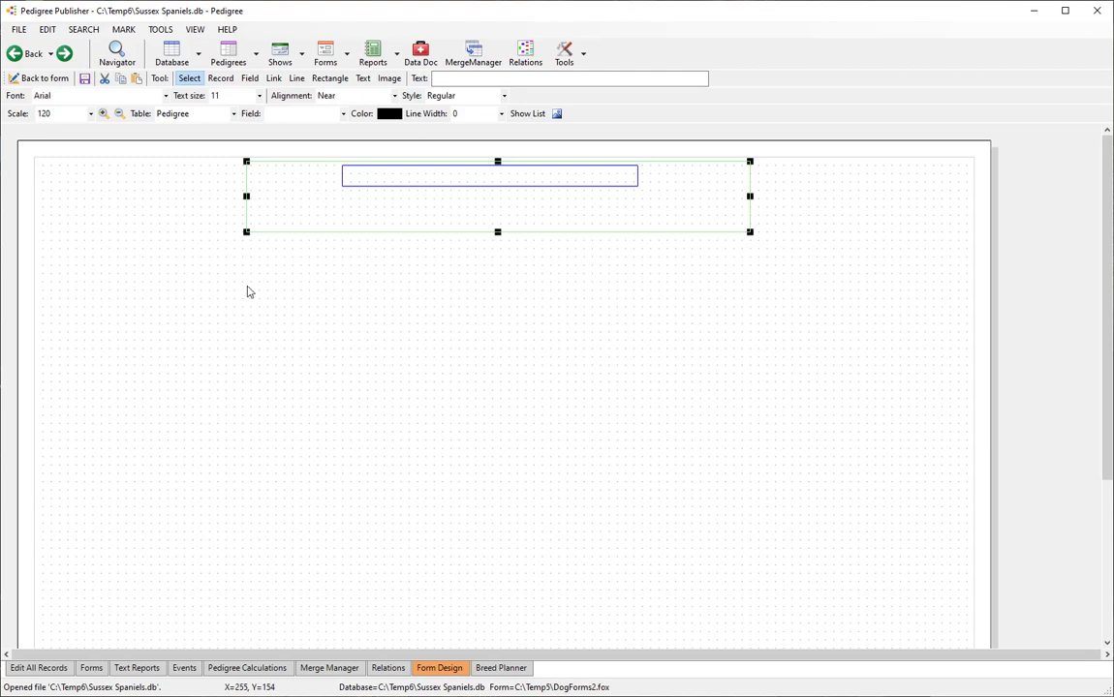
pyautogui.click(200, 269)
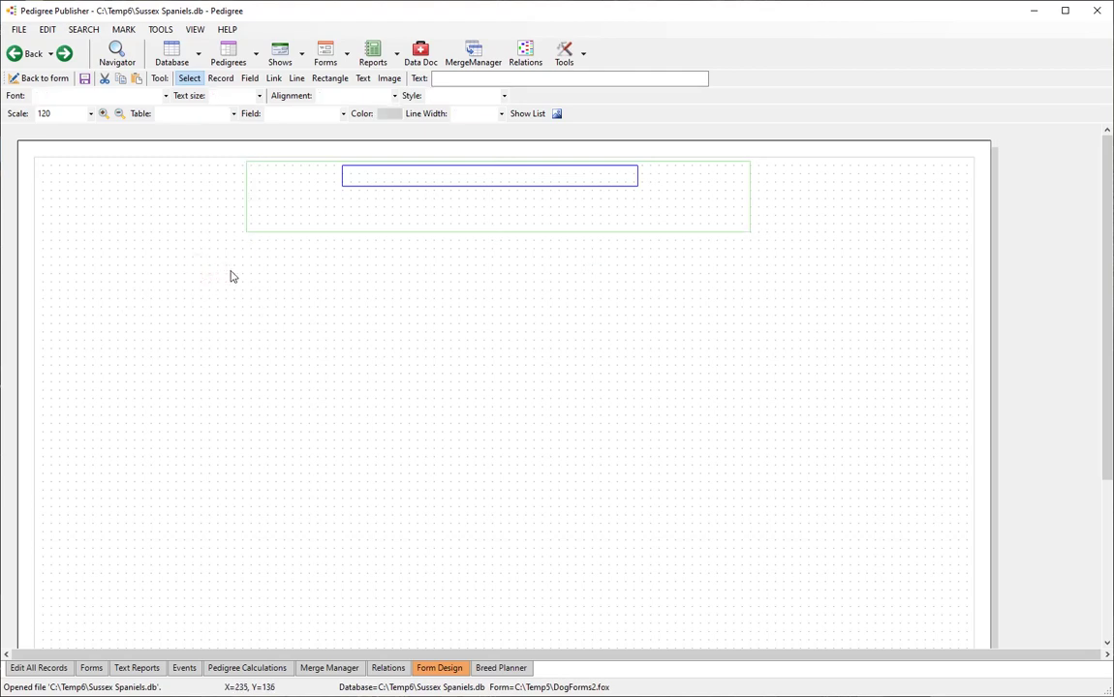
pyautogui.moveTo(226, 269); pyautogui.dragTo(778, 143)
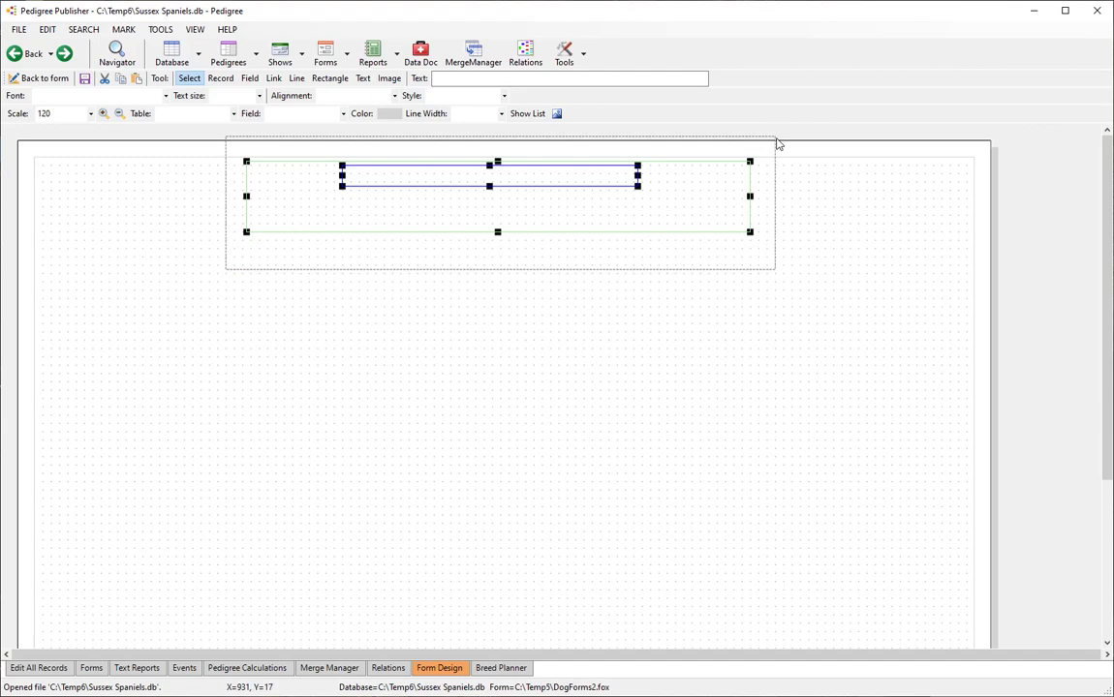
pyautogui.moveTo(778, 143); pyautogui.dragTo(782, 148)
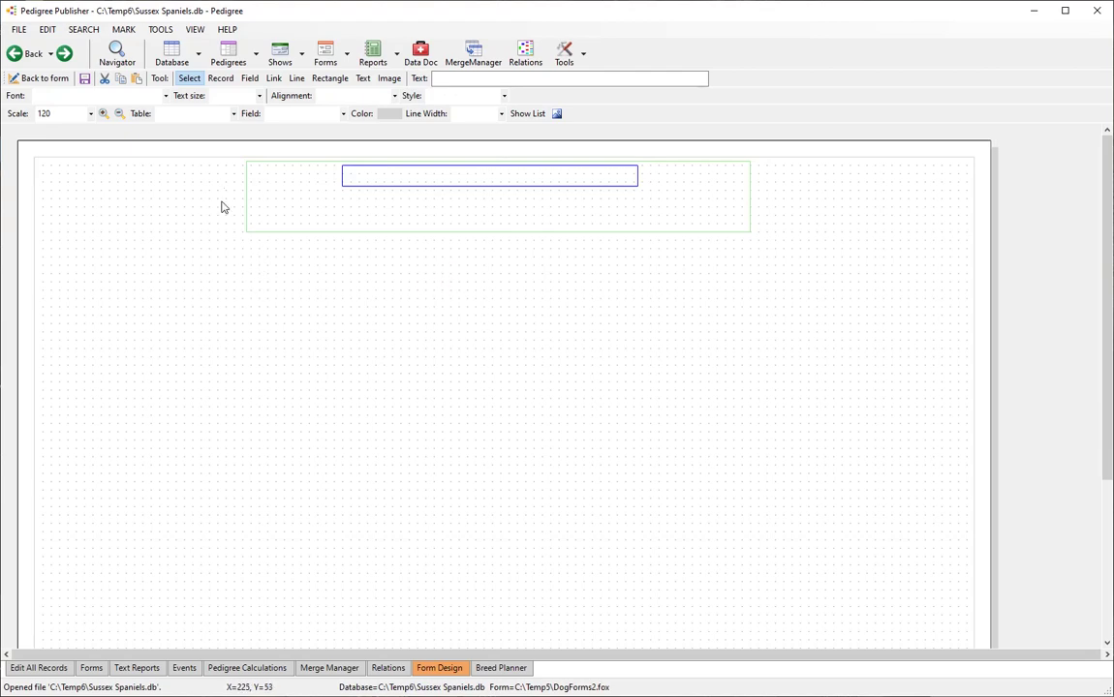
pyautogui.moveTo(218, 146); pyautogui.dragTo(803, 276)
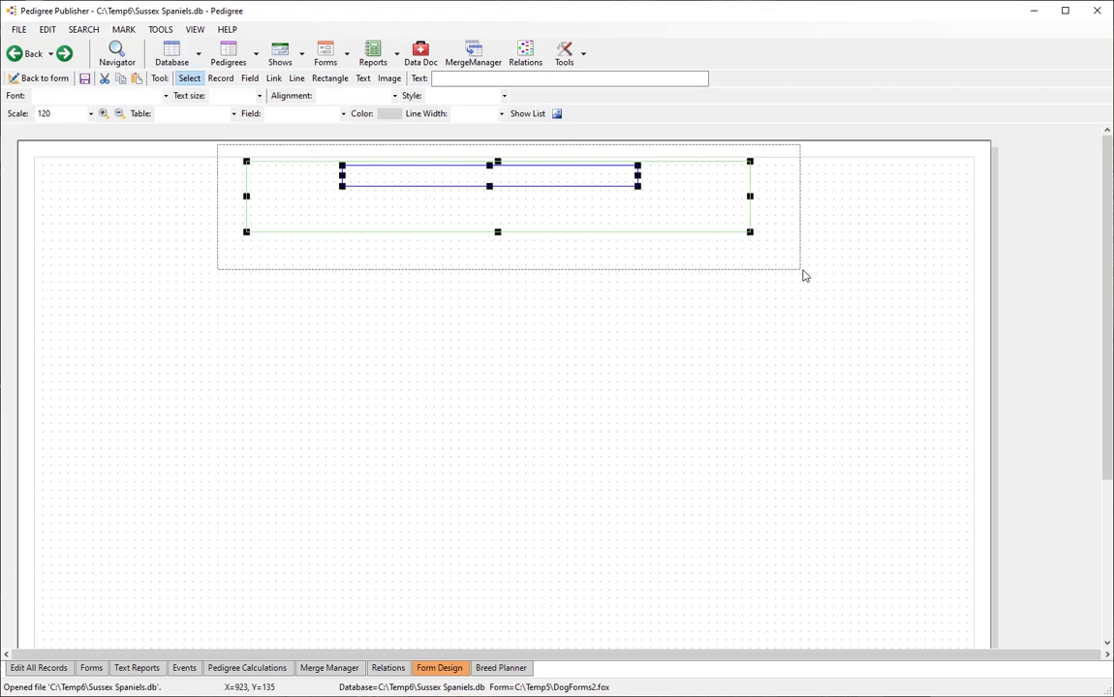
pyautogui.moveTo(803, 276); pyautogui.dragTo(807, 277)
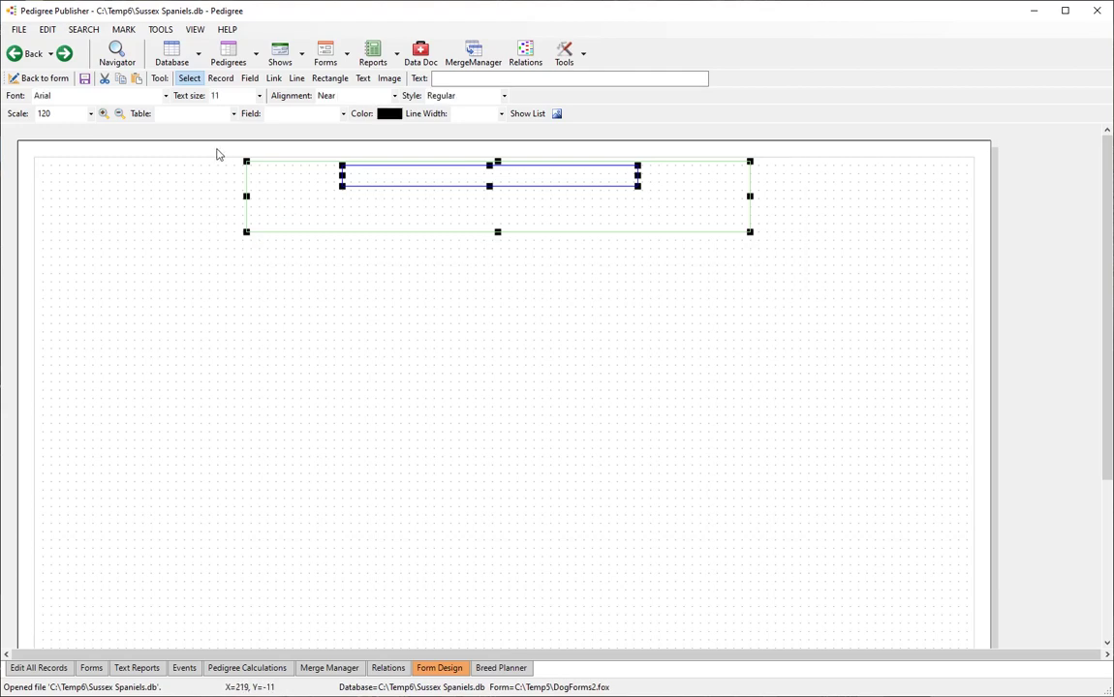
pyautogui.moveTo(216, 148); pyautogui.dragTo(813, 280)
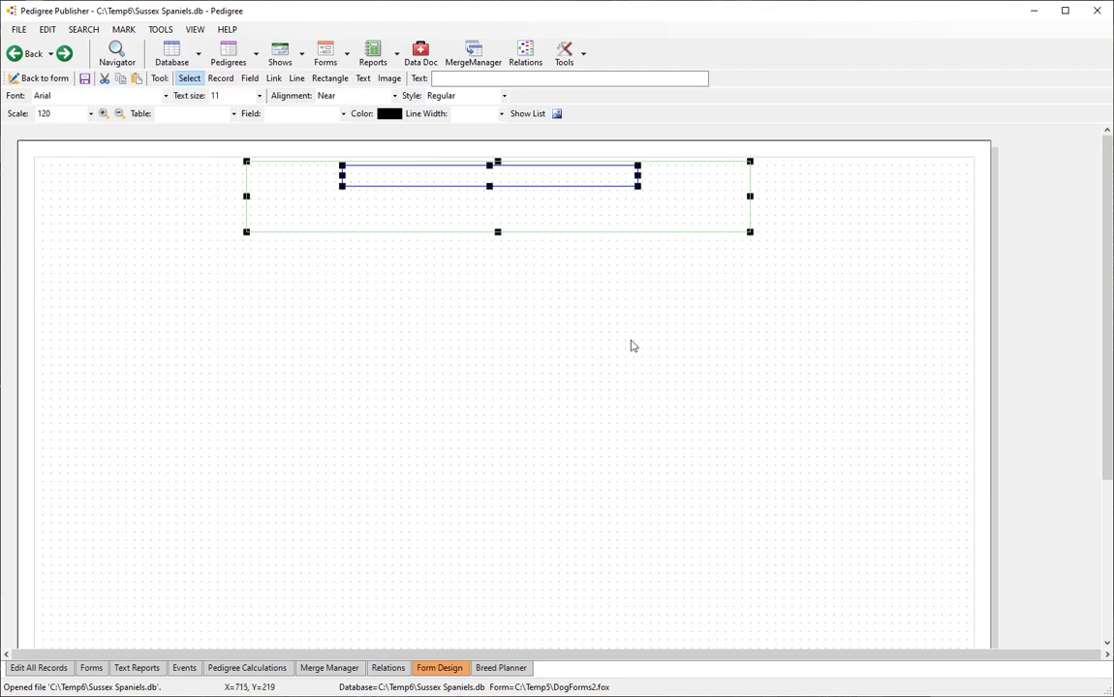
pyautogui.click(523, 259)
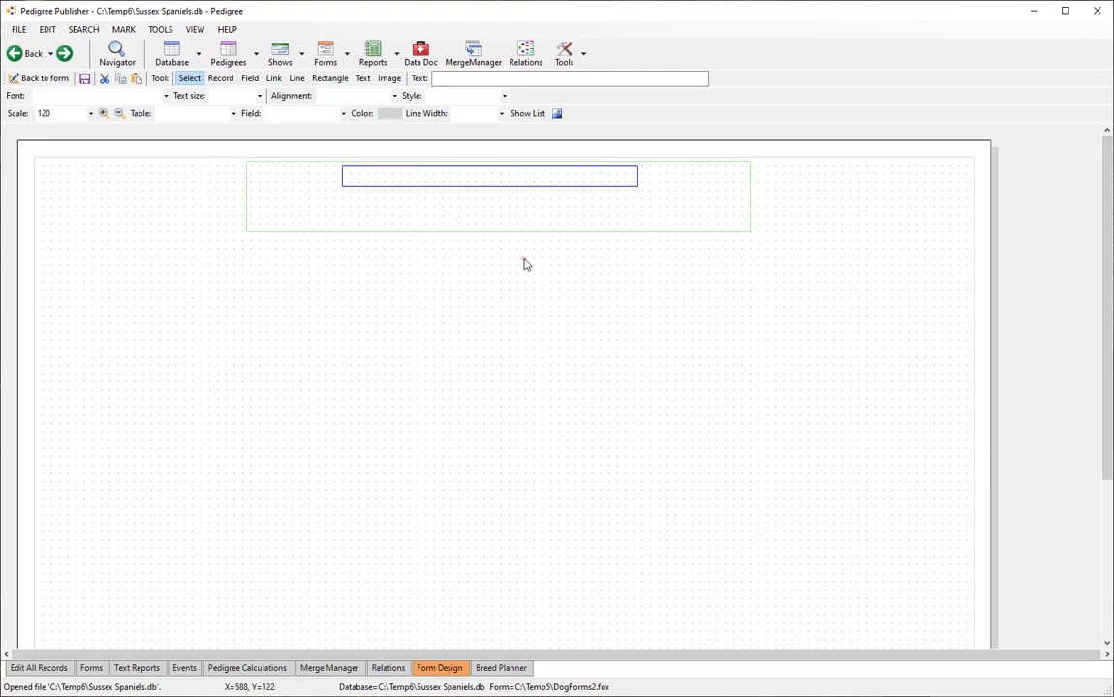
# Copy and paste the record box with its Subject field box, and place the copy below and left of the original.
pyautogui.click(506, 187)
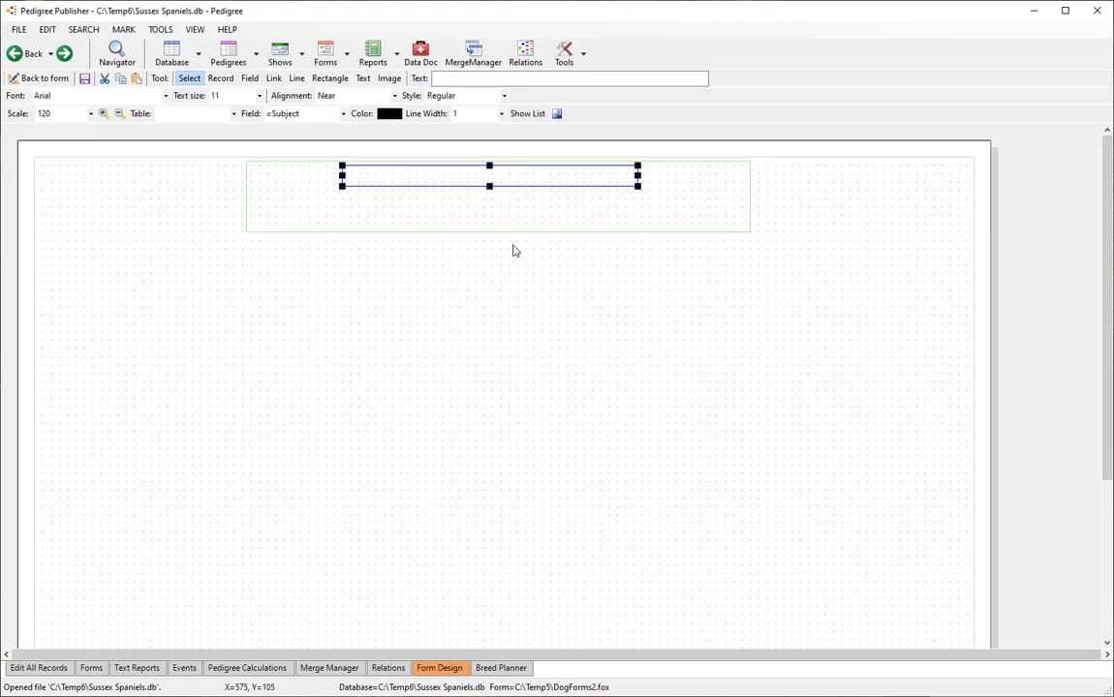
pyautogui.keyDown('shift'); pyautogui.click(519, 231); pyautogui.keyUp('shift')
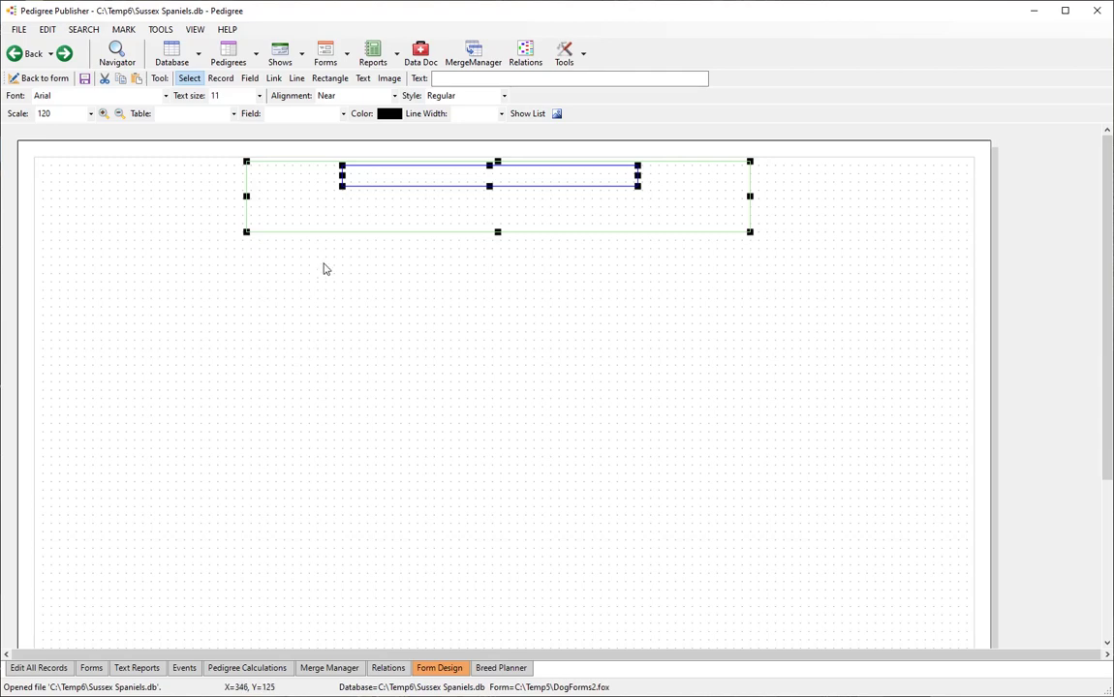
pyautogui.click(48, 30)
pyautogui.click(68, 61)
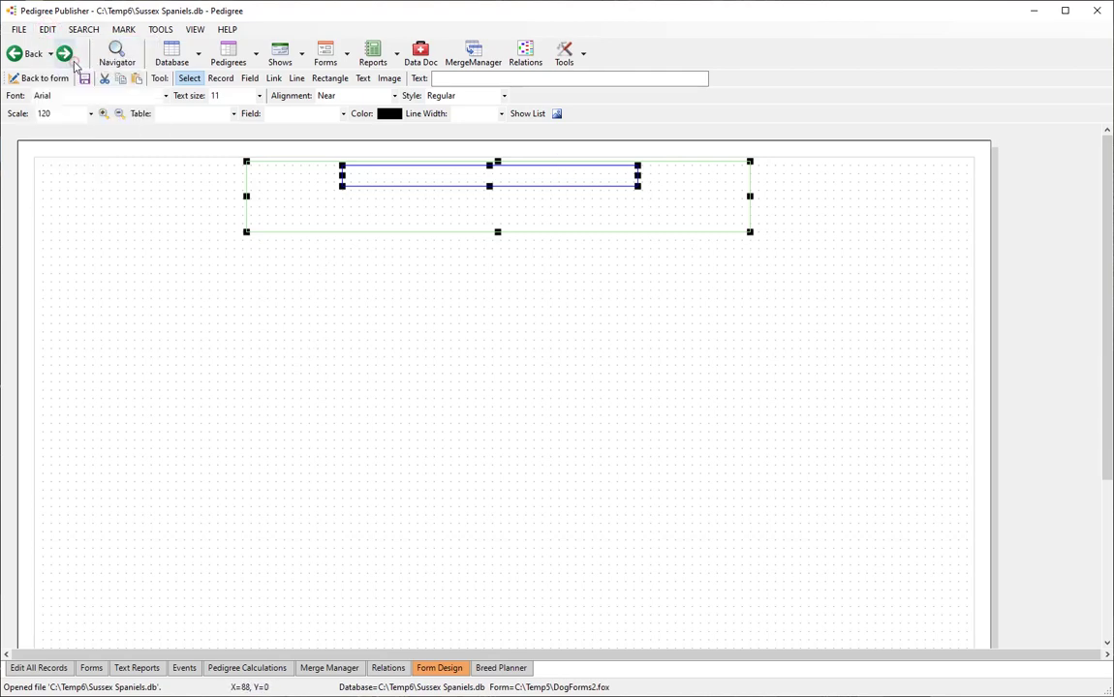
pyautogui.click(47, 30)
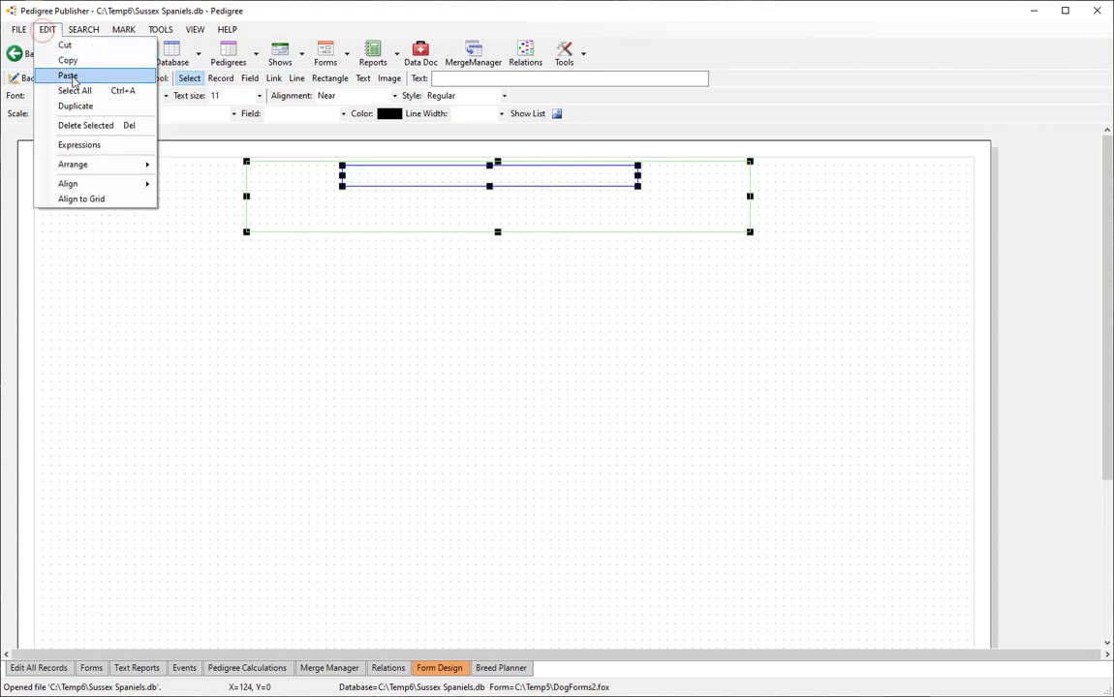
pyautogui.click(67, 75)
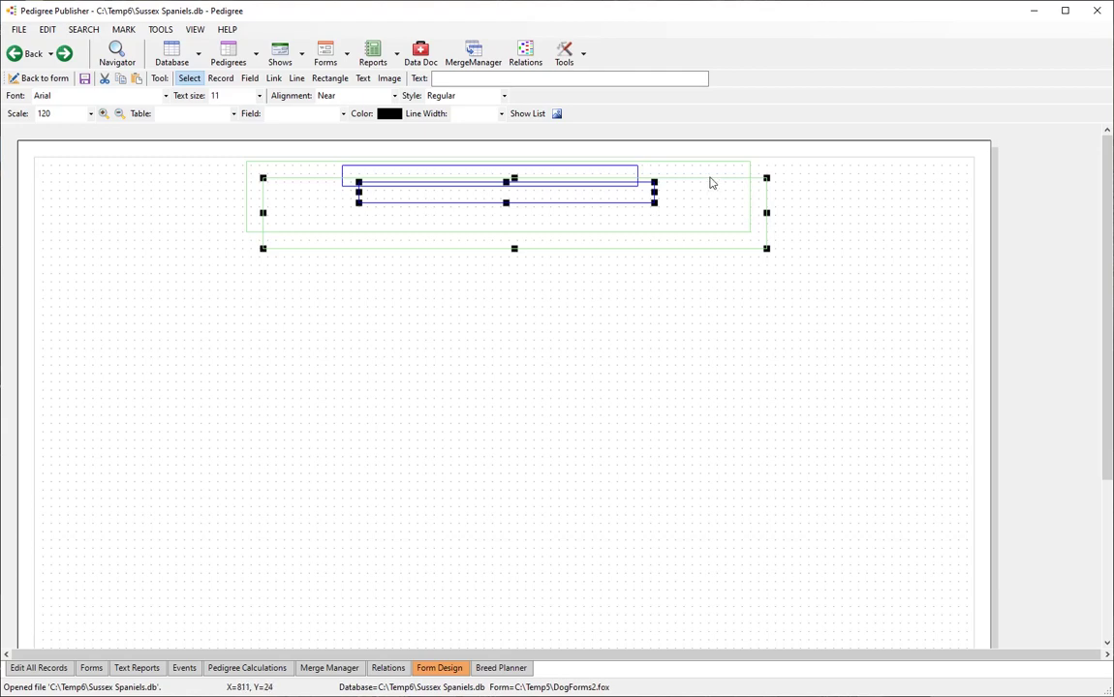
pyautogui.moveTo(710, 182); pyautogui.dragTo(537, 252)
pyautogui.click(523, 287)
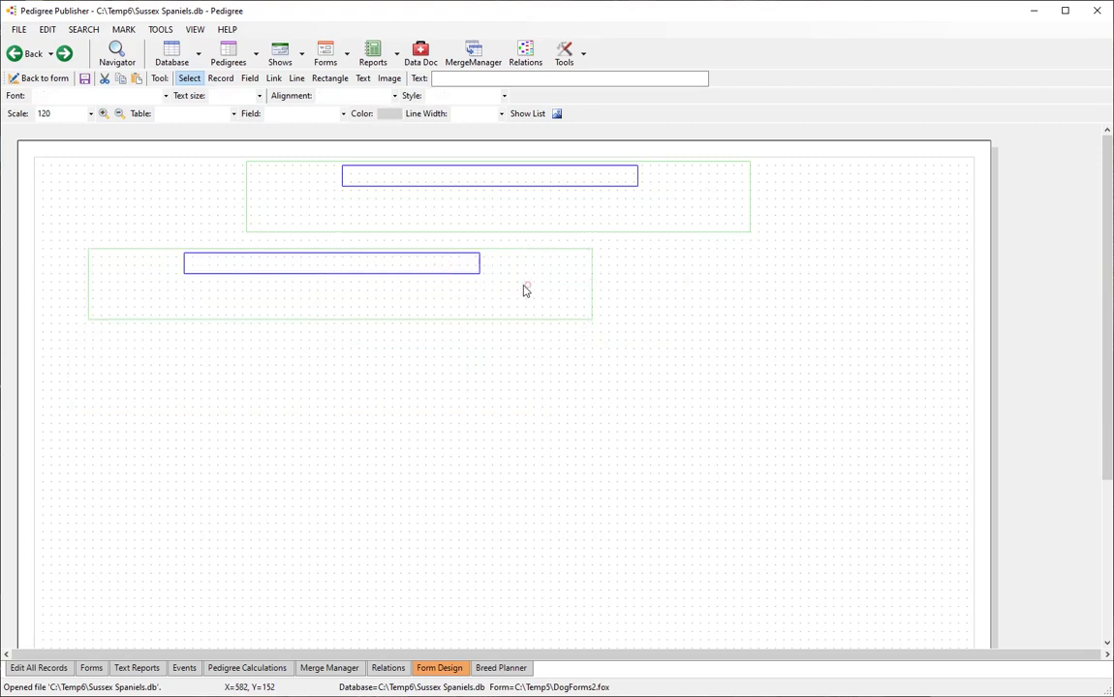
# Reshape the copied record box into a narrower, taller block, enlarge its field box to nearly fill it, and preview the form.
pyautogui.click(472, 272)
pyautogui.moveTo(474, 279); pyautogui.dragTo(264, 314)
pyautogui.click(589, 320)
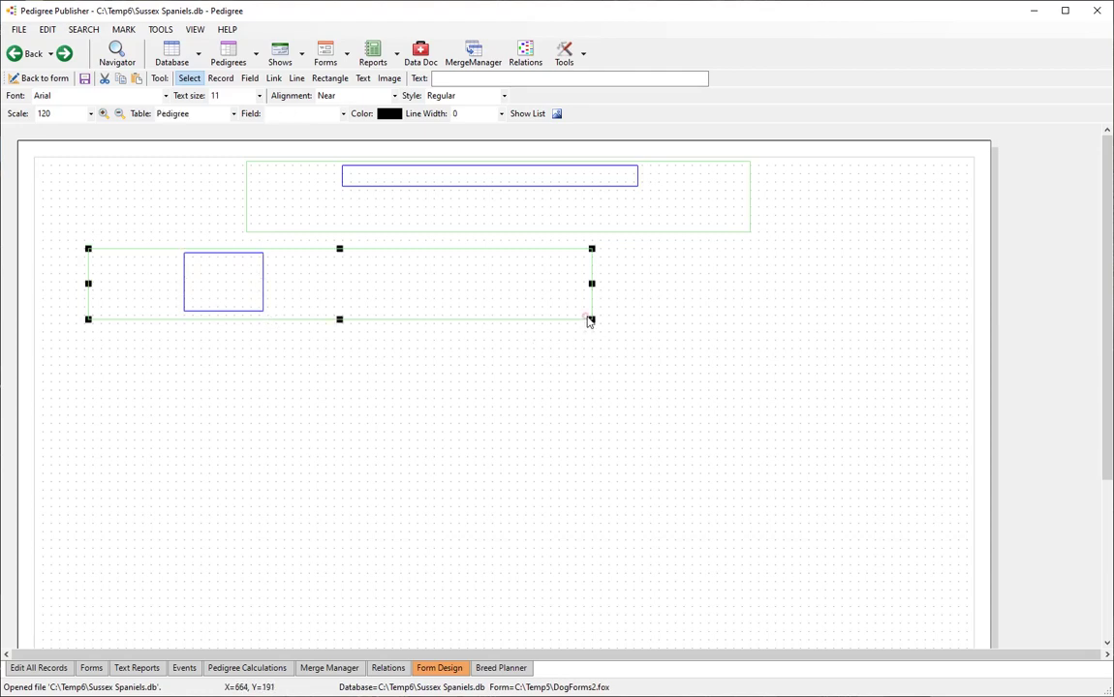
pyautogui.moveTo(590, 318); pyautogui.dragTo(285, 378)
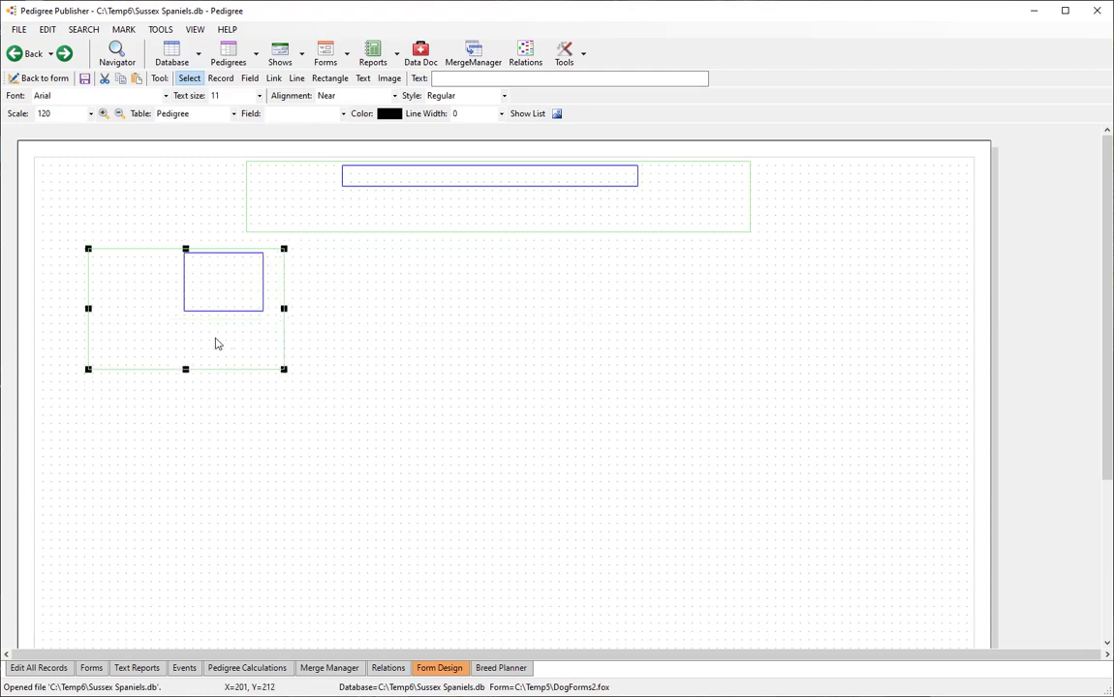
pyautogui.click(187, 315)
pyautogui.moveTo(186, 315); pyautogui.dragTo(100, 368)
pyautogui.click(210, 320)
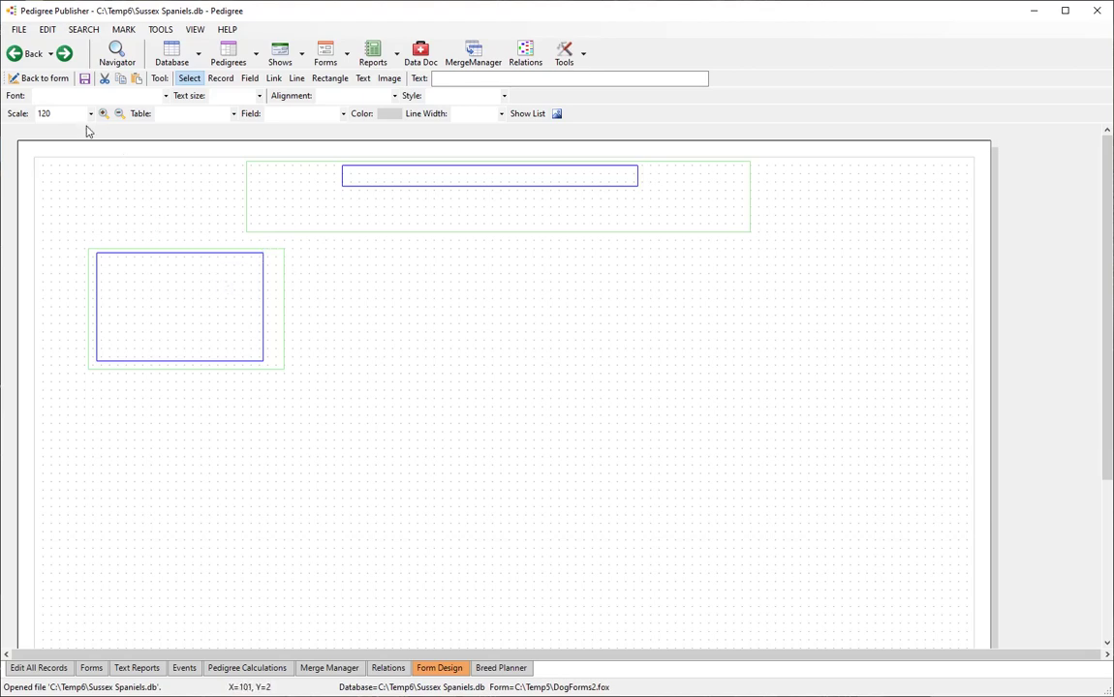
pyautogui.click(48, 80)
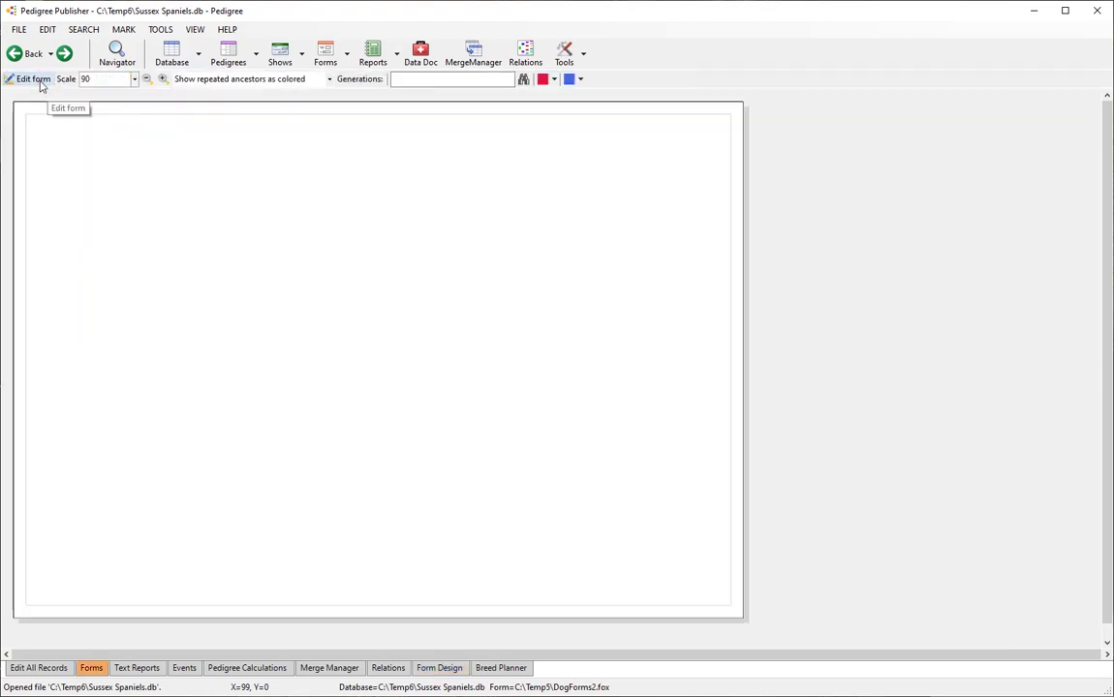
# Reopen the form for editing, display the Drawing List, and widen its item pane and Errors column to read the full messages.
pyautogui.click(36, 79)
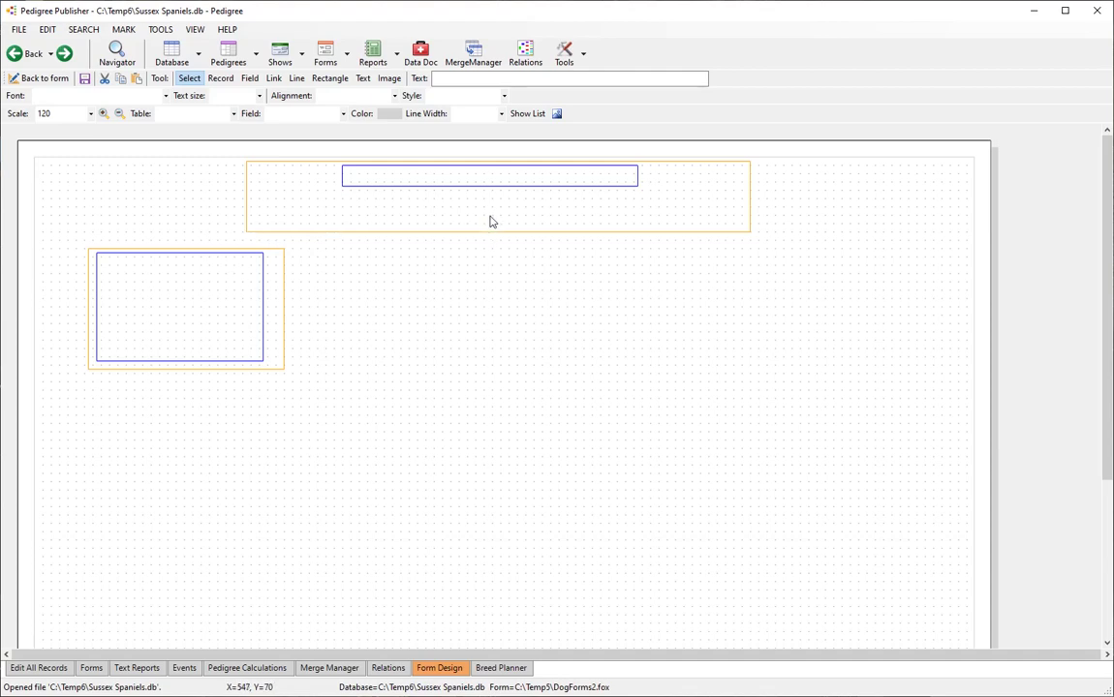
pyautogui.click(535, 115)
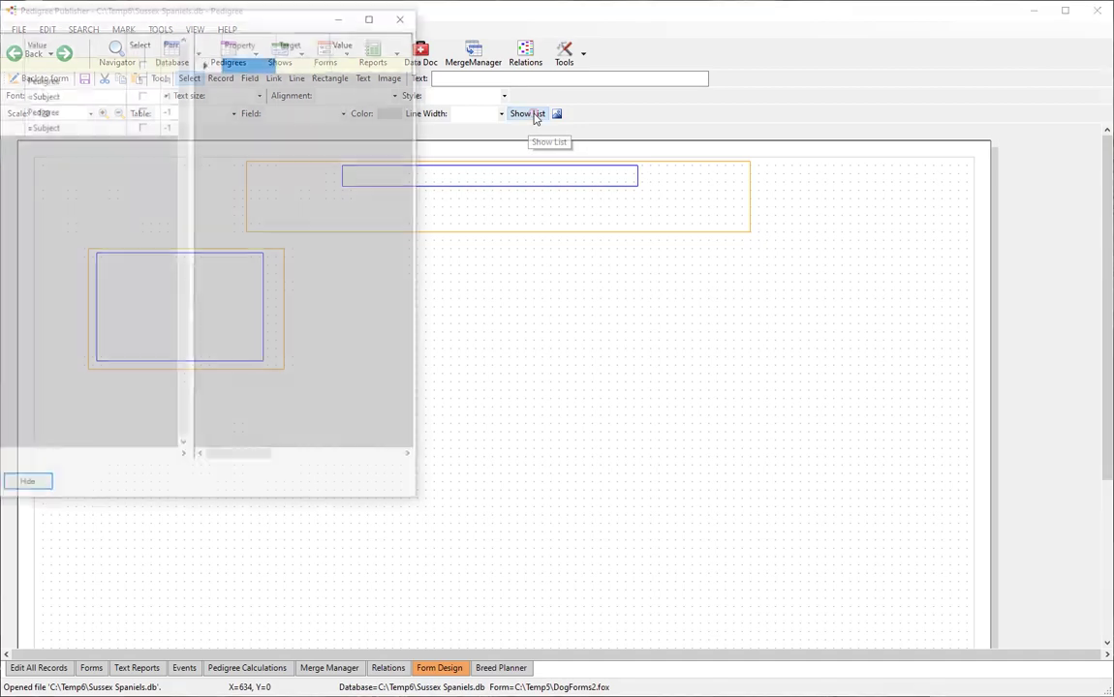
pyautogui.moveTo(216, 18)
pyautogui.mouseDown()
pyautogui.moveTo(485, 69)
pyautogui.moveTo(809, 90)
pyautogui.moveTo(796, 105)
pyautogui.mouseUp()
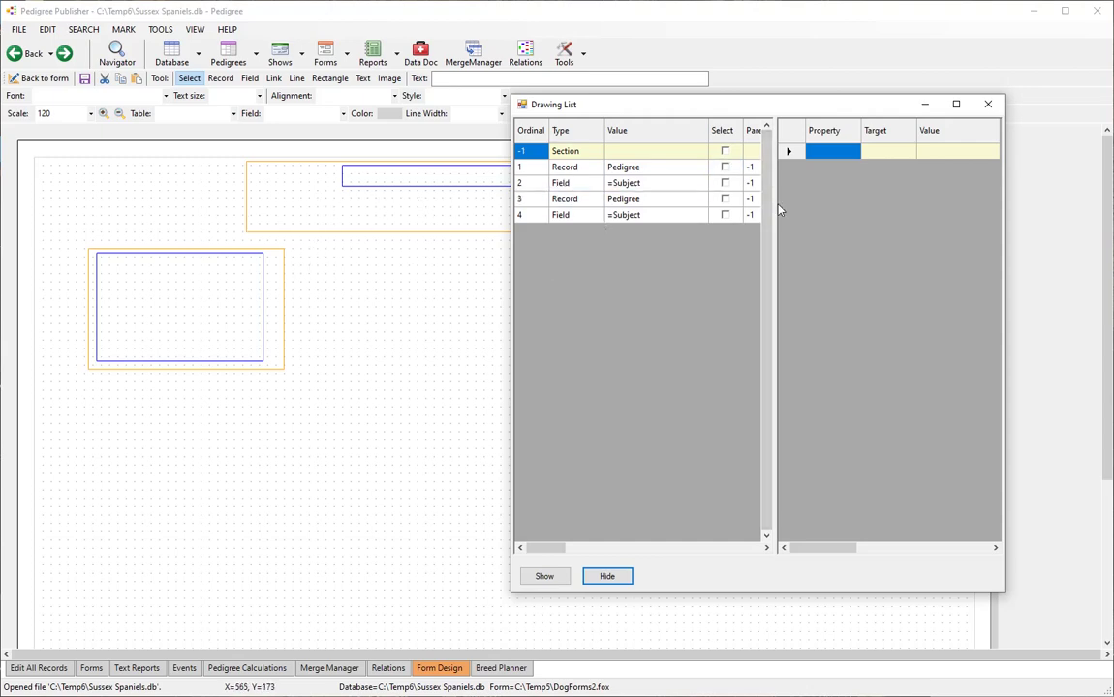
pyautogui.moveTo(779, 210); pyautogui.dragTo(939, 205)
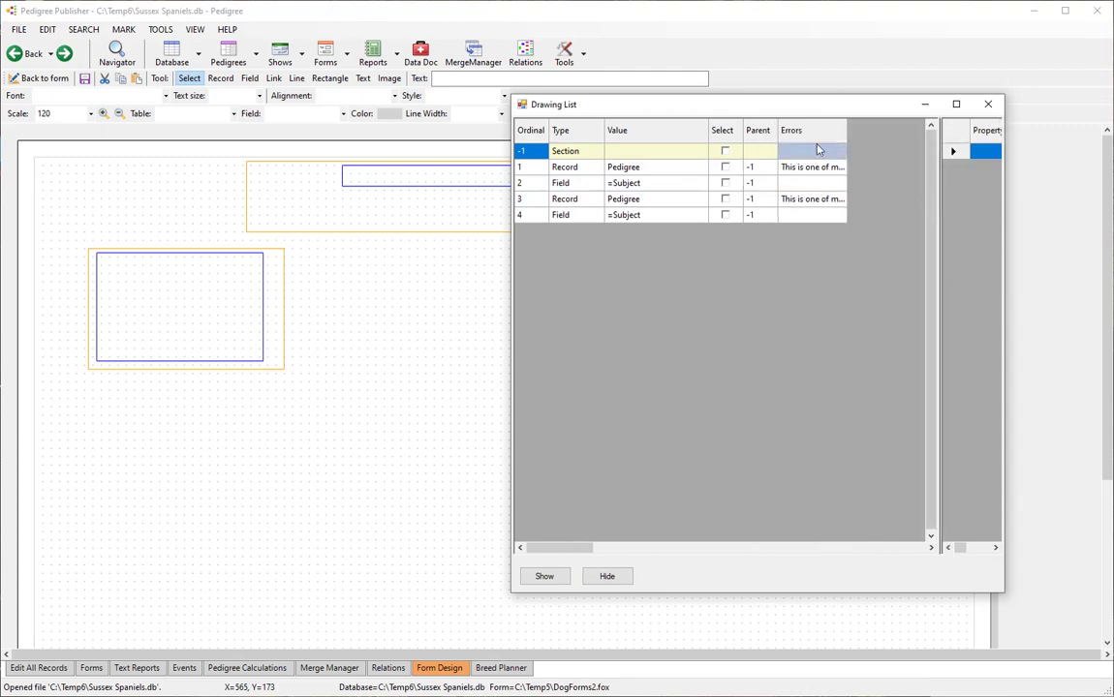
pyautogui.doubleClick(846, 130)
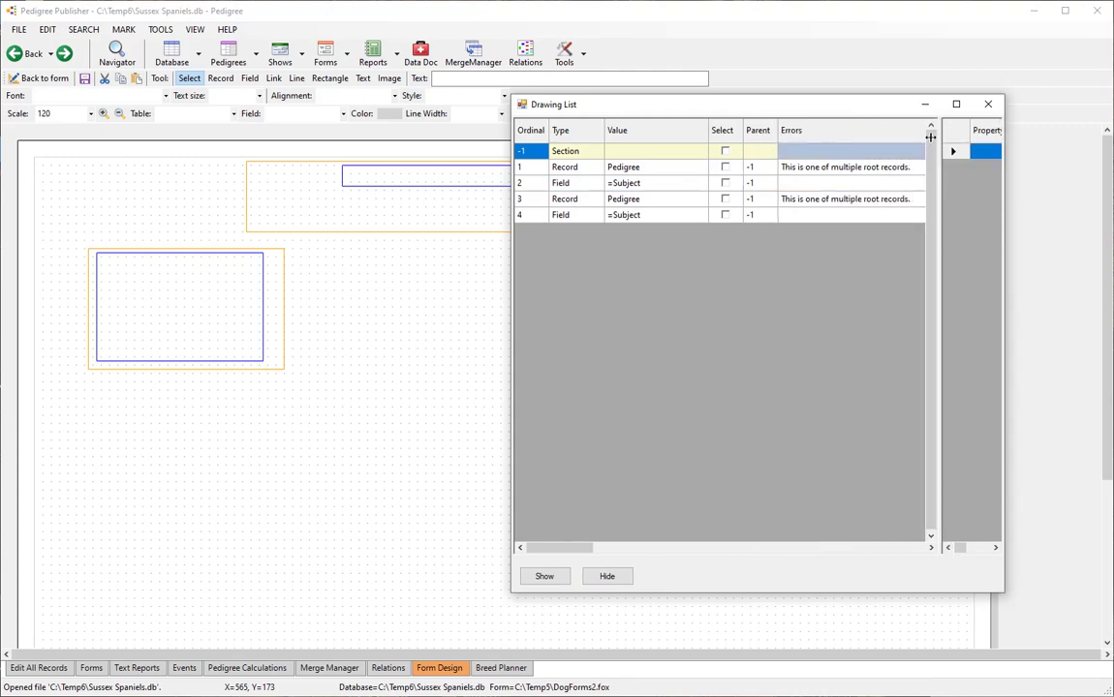
# Mark both Pedigree records flagged in the Drawing List as selected to identify their boxes on the page.
pyautogui.click(565, 169)
pyautogui.click(568, 200)
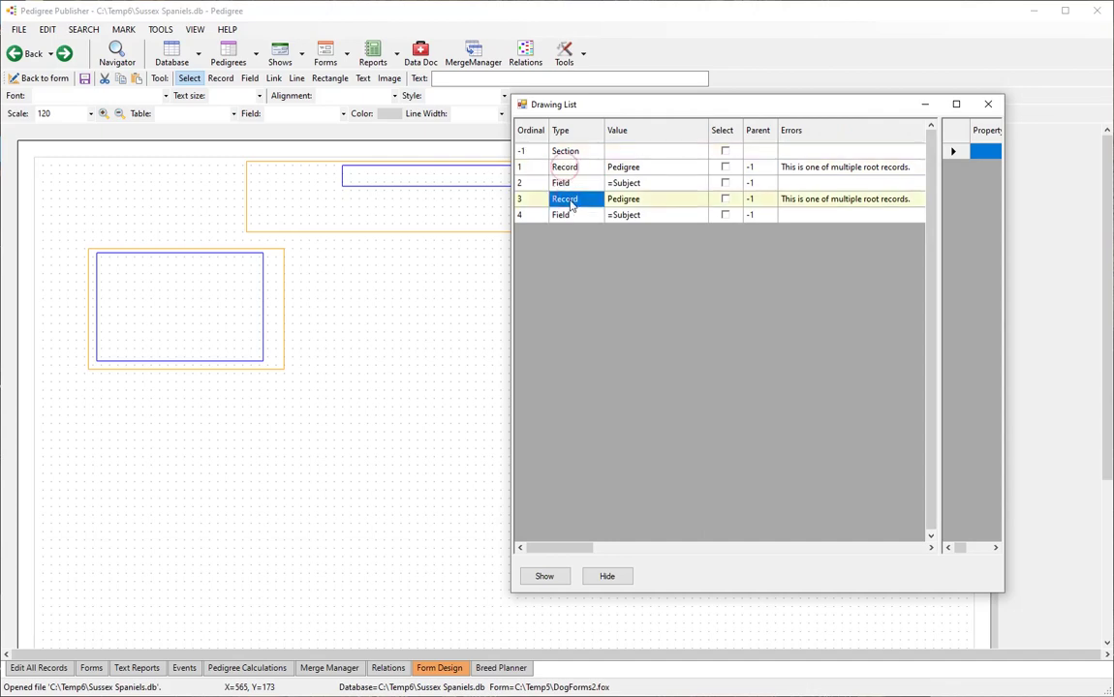
pyautogui.click(726, 168)
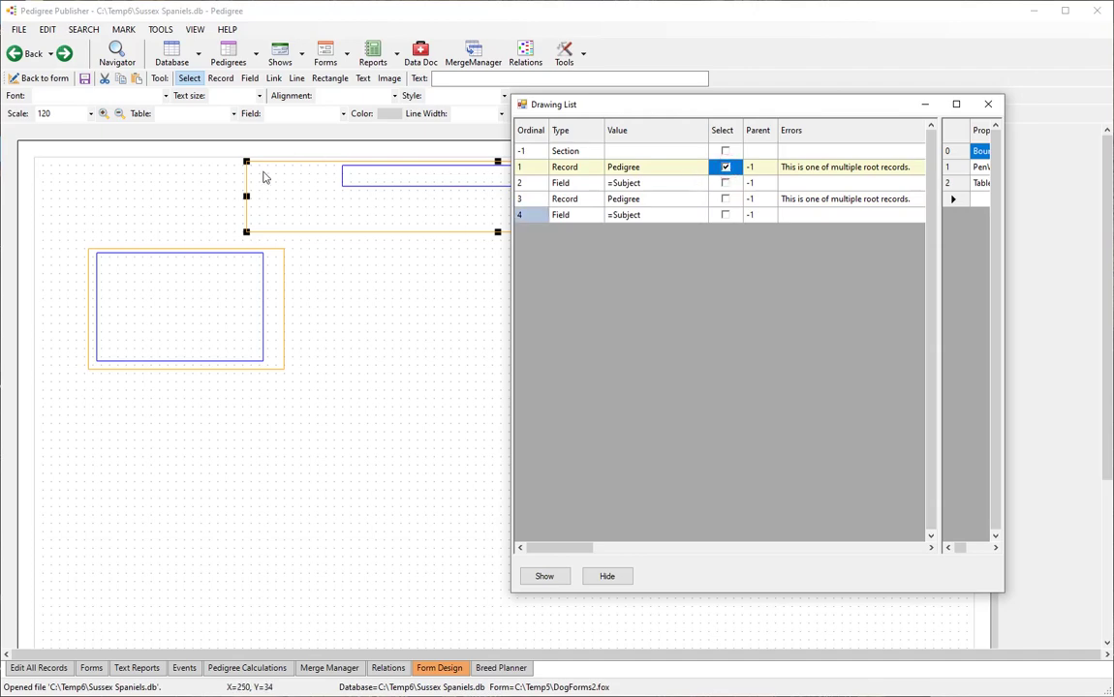
pyautogui.click(726, 199)
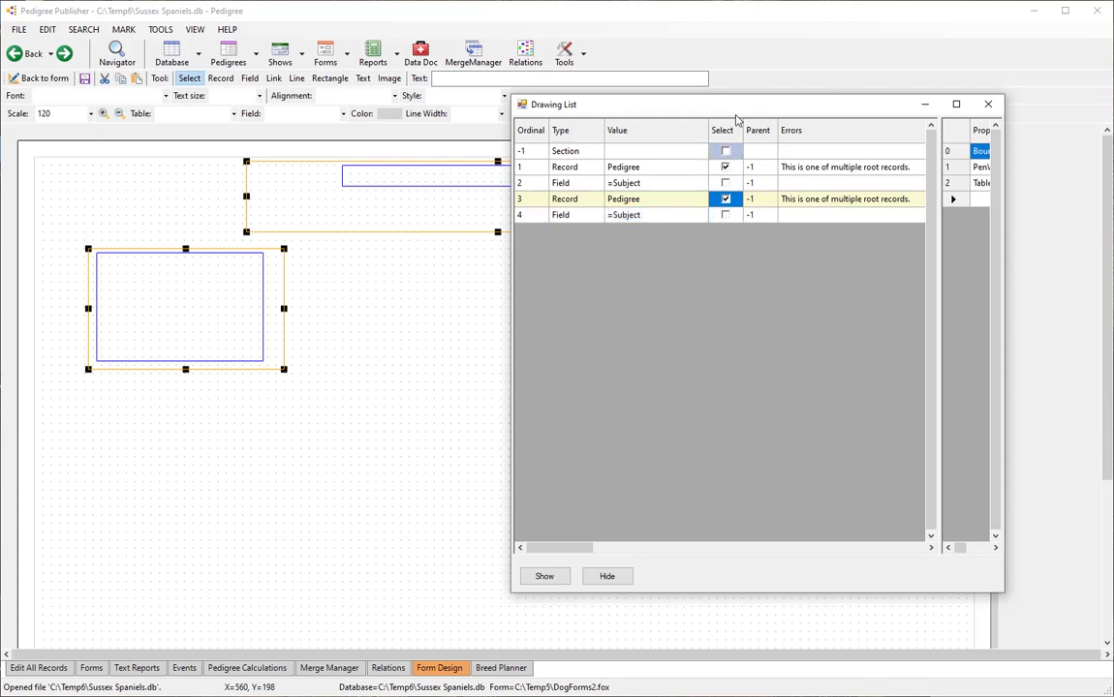
pyautogui.moveTo(721, 104)
pyautogui.mouseDown()
pyautogui.moveTo(684, 121)
pyautogui.moveTo(739, 121)
pyautogui.mouseUp()
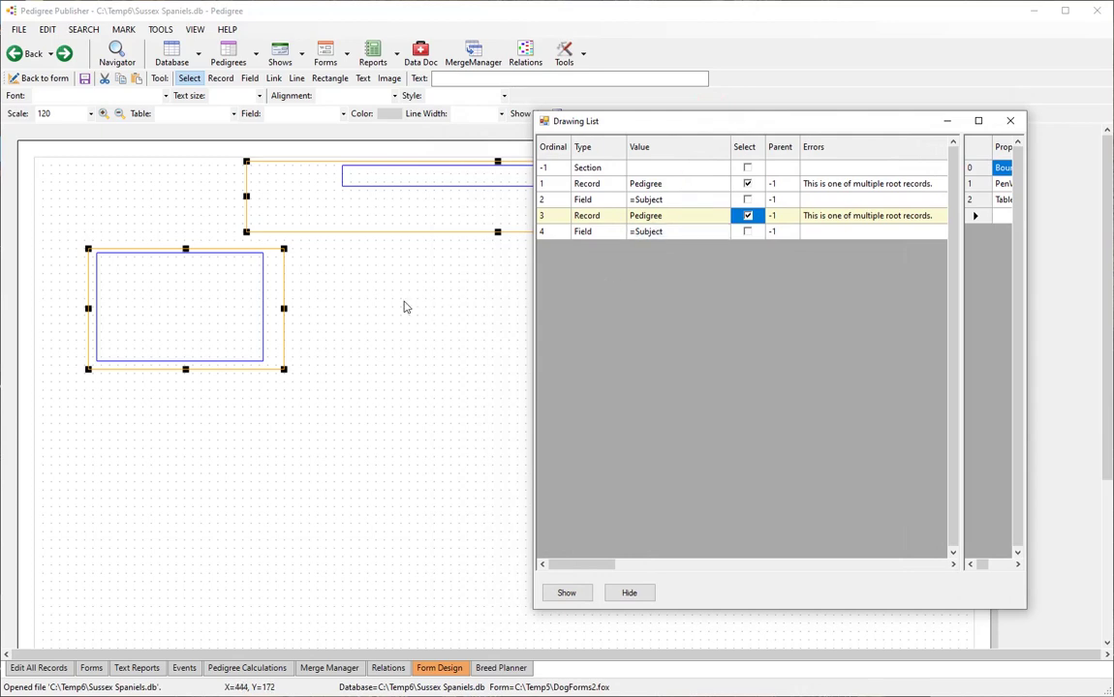
# Clear the selection, check which list entry matches the lower record box by selecting it on the page, and close the Drawing List.
pyautogui.click(399, 300)
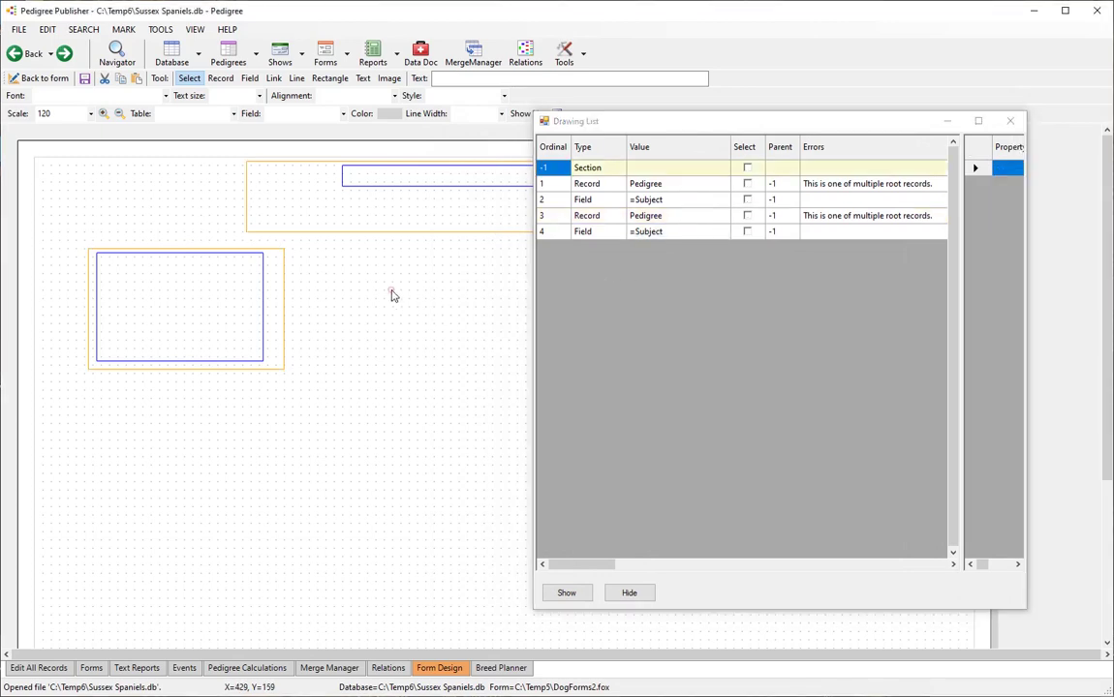
pyautogui.click(274, 251)
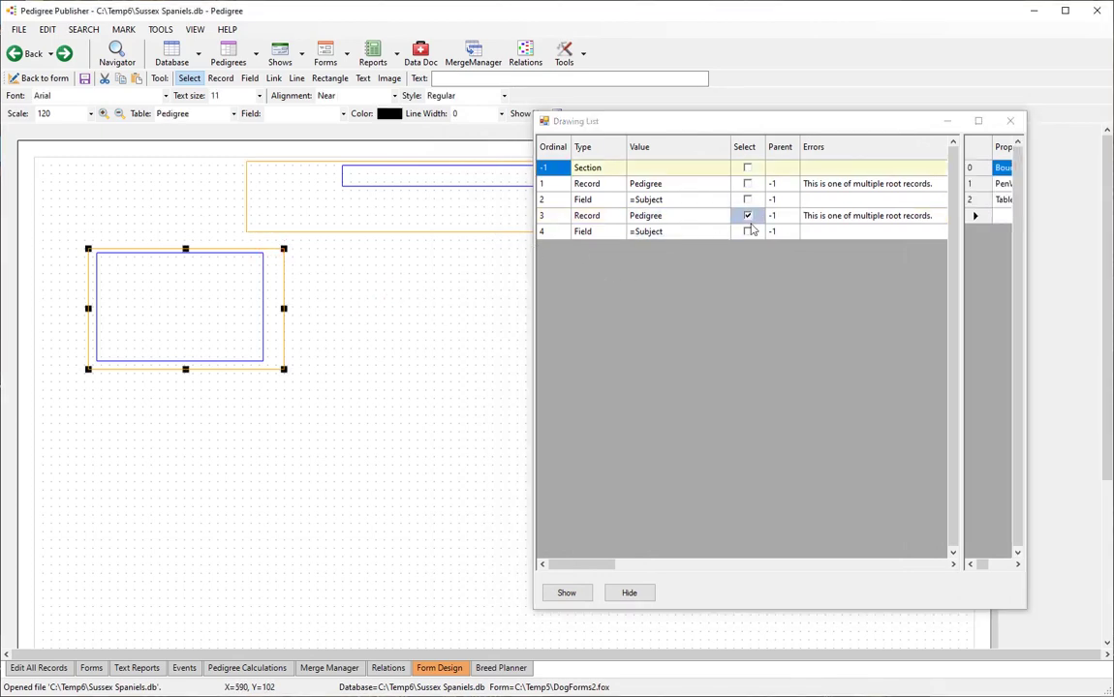
pyautogui.click(1010, 121)
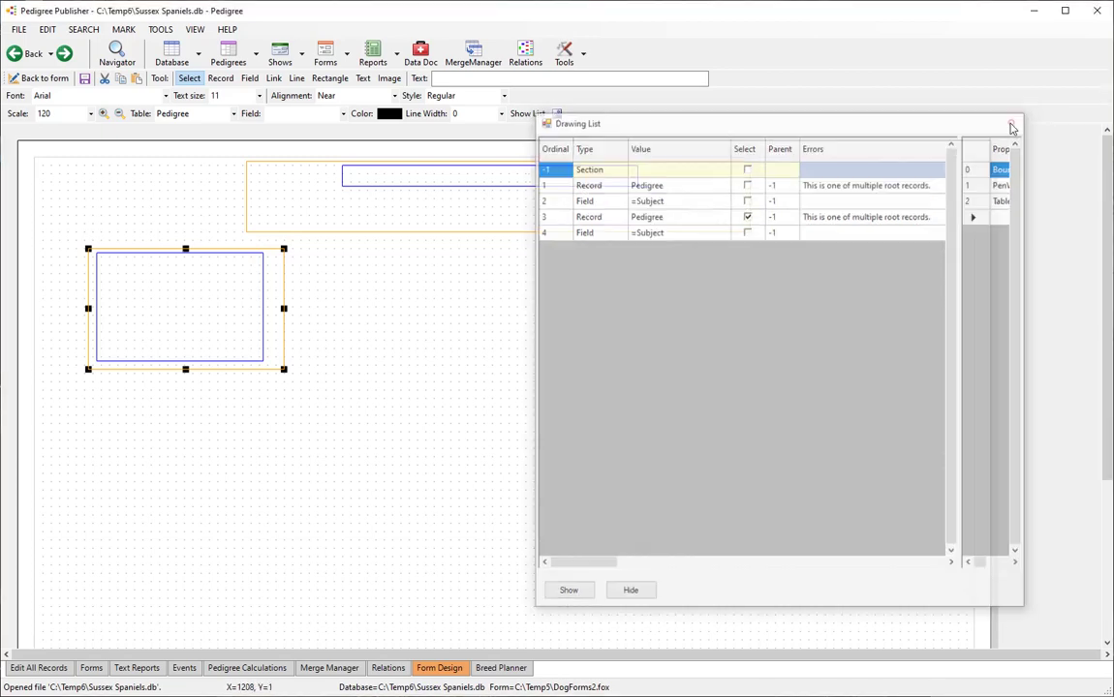
pyautogui.click(365, 263)
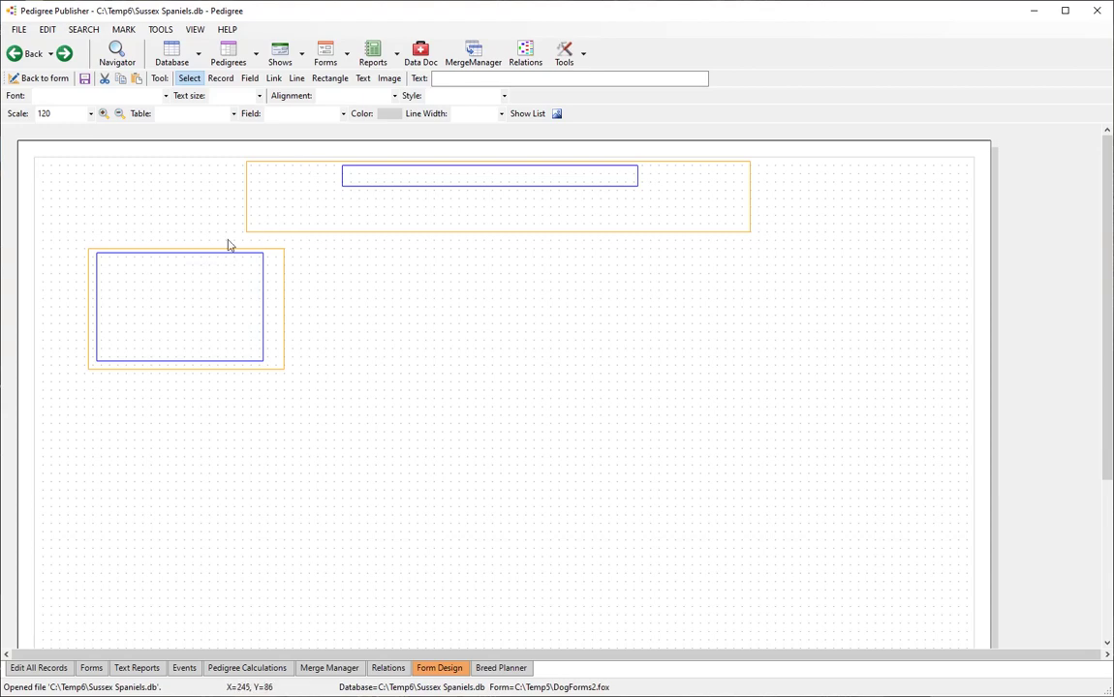
# Draw a link from the top record box to the block below it and set the link's field to Sire.
pyautogui.click(275, 80)
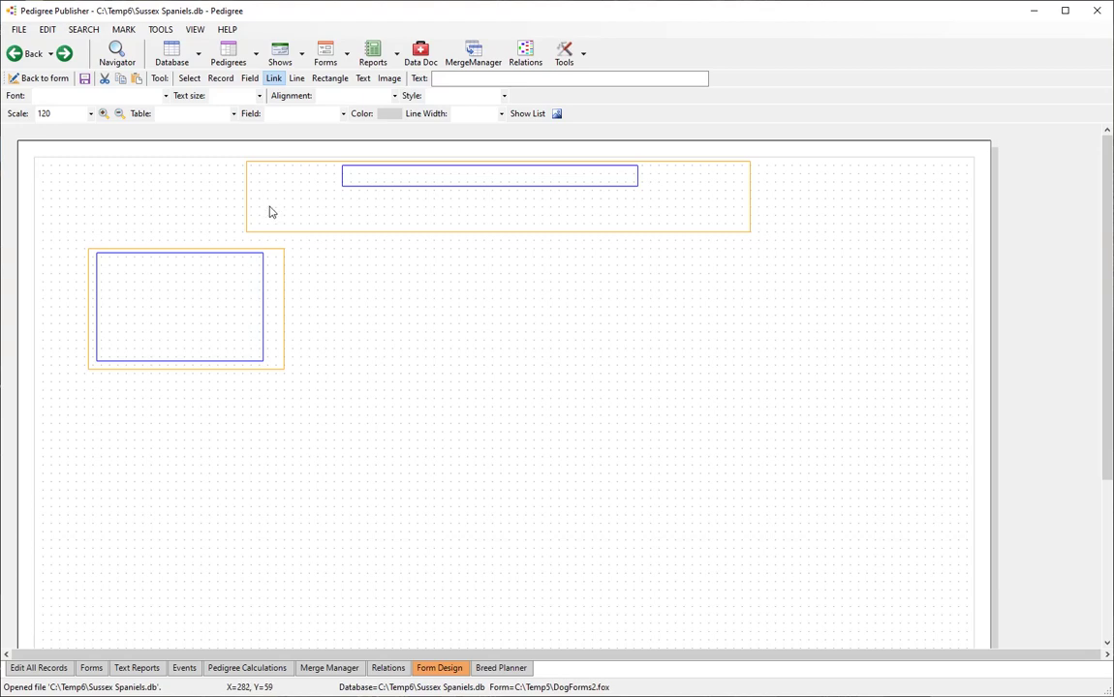
pyautogui.moveTo(272, 206); pyautogui.dragTo(234, 291)
pyautogui.click(311, 276)
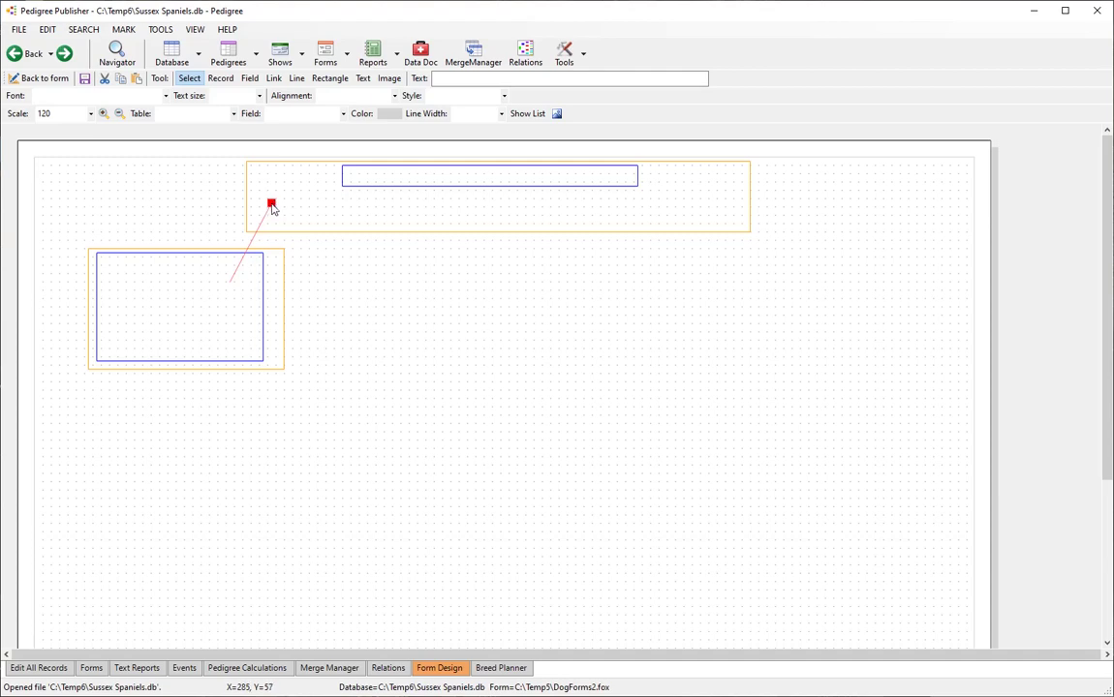
pyautogui.click(232, 283)
pyautogui.click(236, 268)
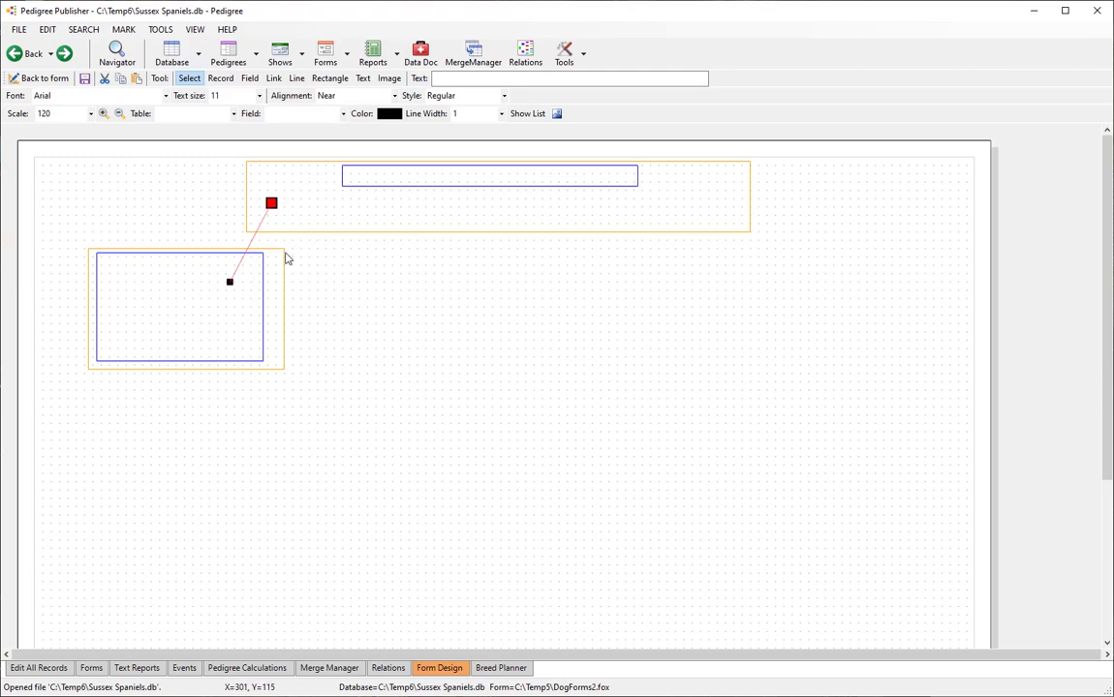
pyautogui.click(343, 114)
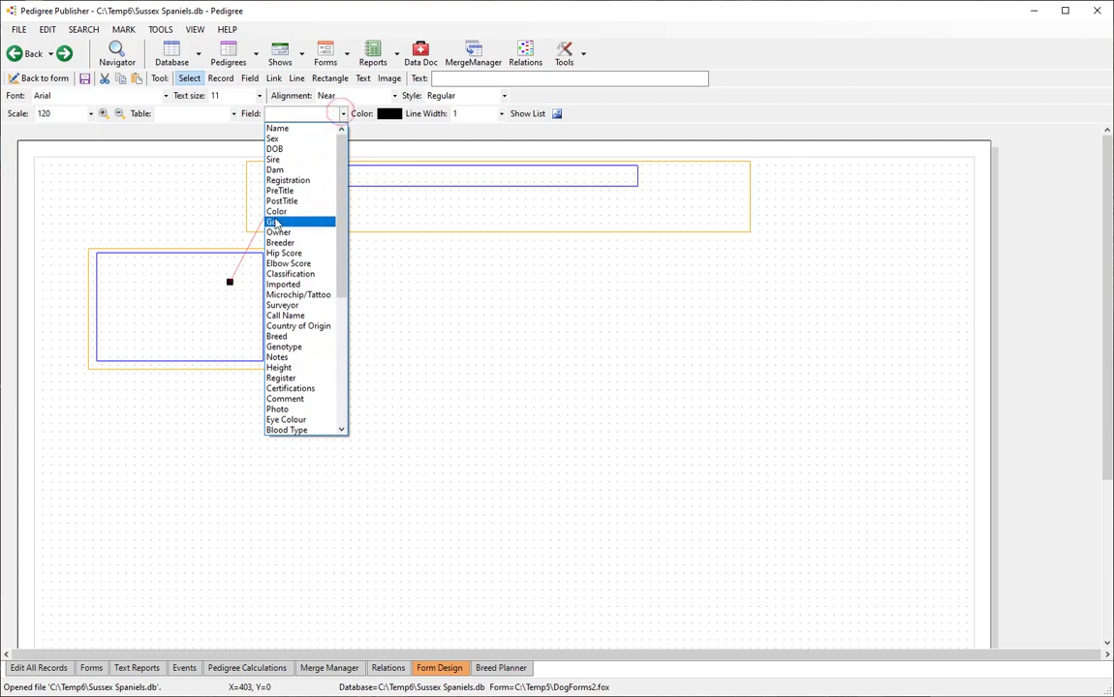
pyautogui.click(293, 159)
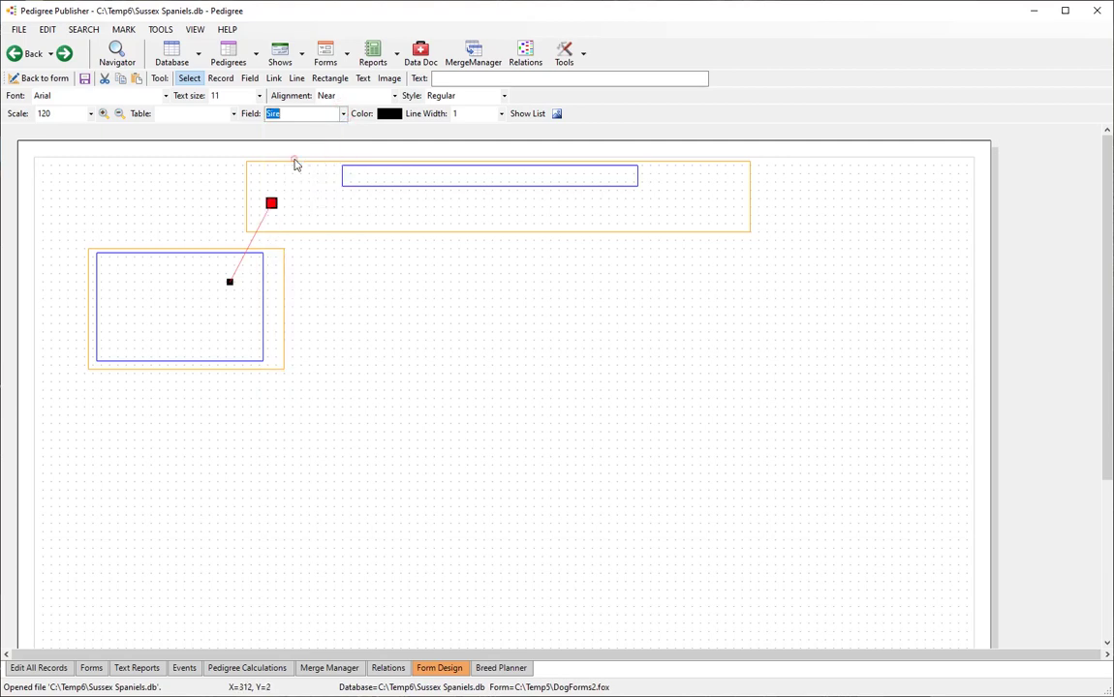
pyautogui.click(329, 292)
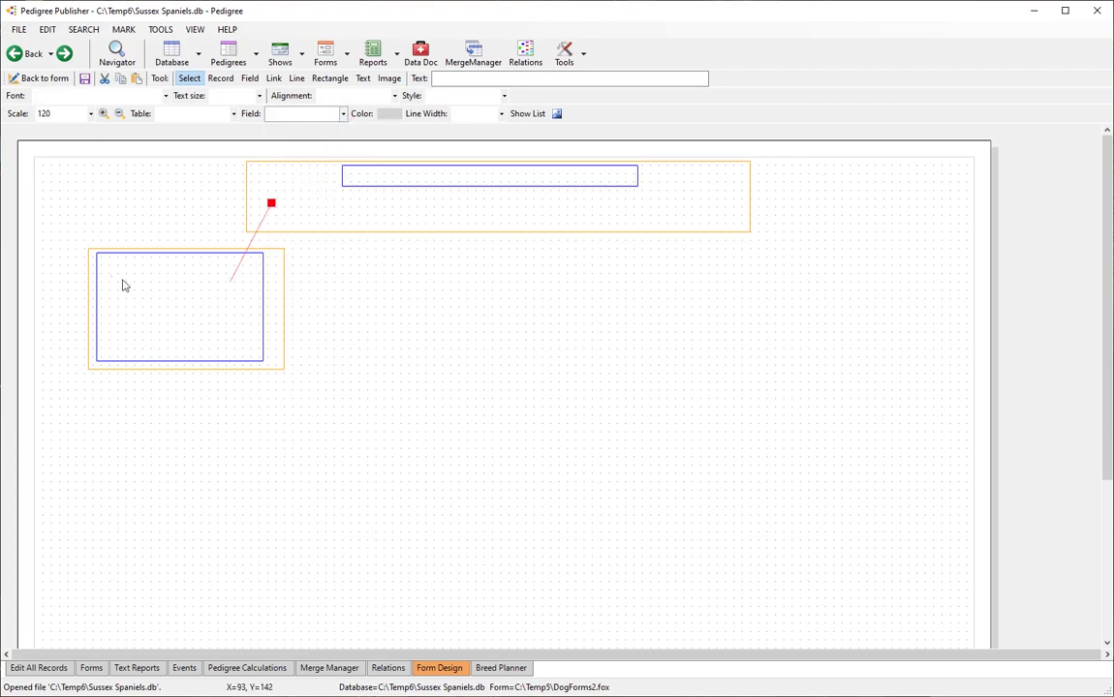
# Select the lower record box together with its field box, and copy and paste them.
pyautogui.moveTo(71, 237); pyautogui.dragTo(314, 400)
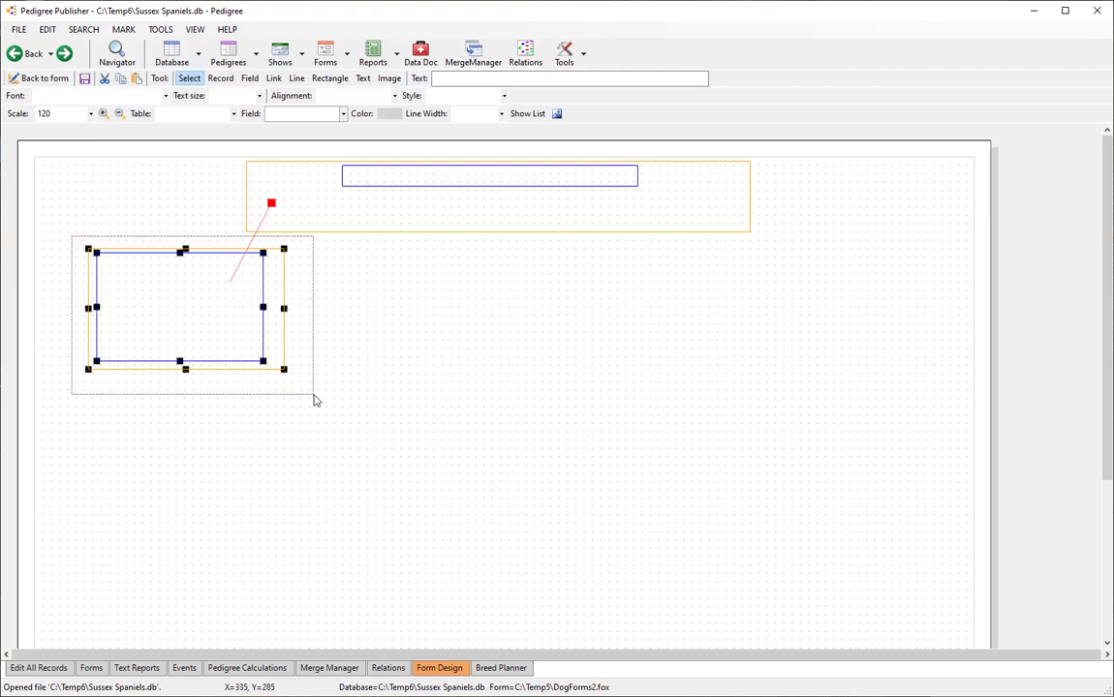
pyautogui.moveTo(315, 399); pyautogui.dragTo(315, 399)
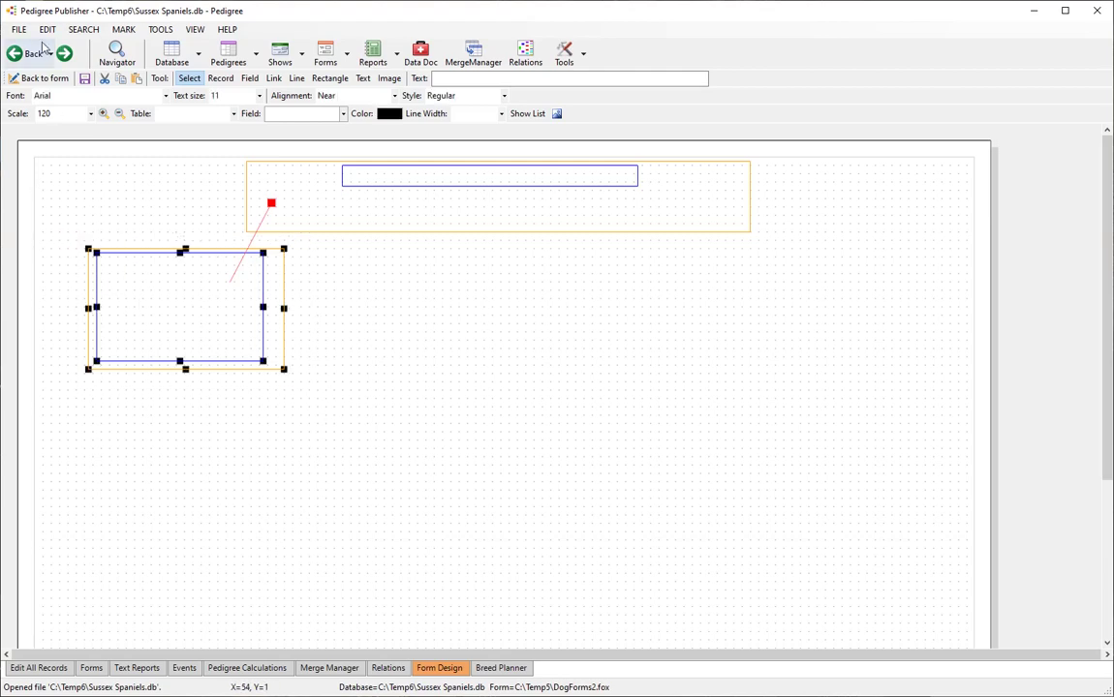
pyautogui.click(47, 29)
pyautogui.click(70, 61)
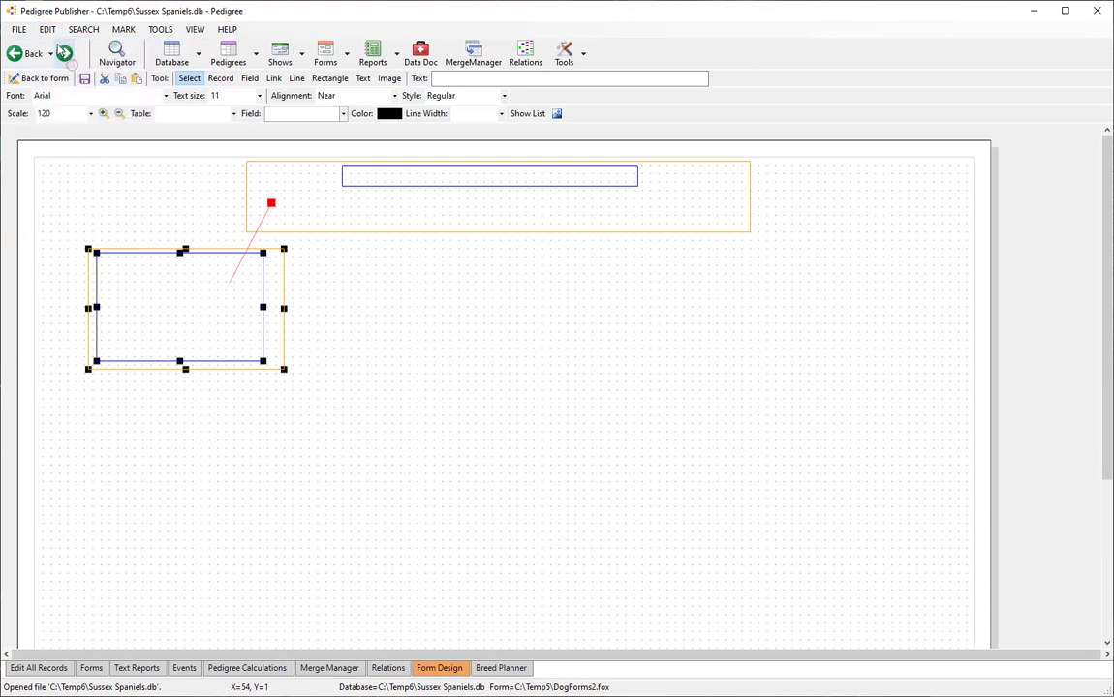
pyautogui.click(46, 29)
pyautogui.click(78, 77)
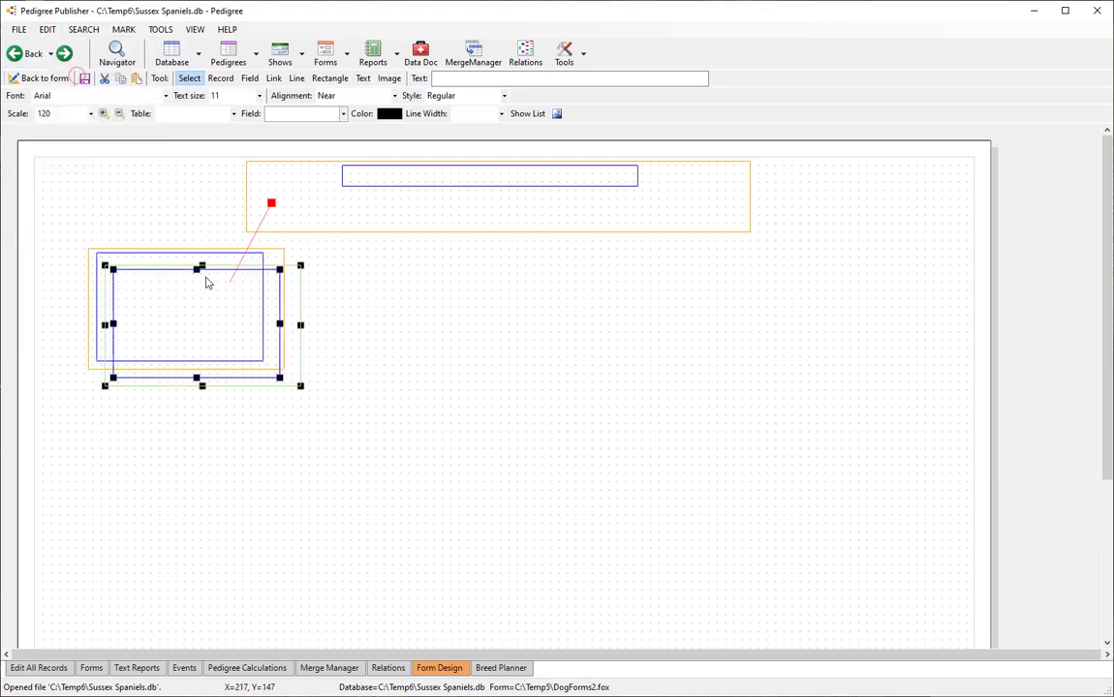
# Move the pasted record box and its field box directly below the sire block, aligned with its left edge.
pyautogui.press('Down')
pyautogui.press('Down')
pyautogui.press('Down')
pyautogui.press('Down')
pyautogui.press('Down')
pyautogui.press('Down')
pyautogui.press('Down')
pyautogui.press('Down')
pyautogui.press('Down')
pyautogui.press('Down')
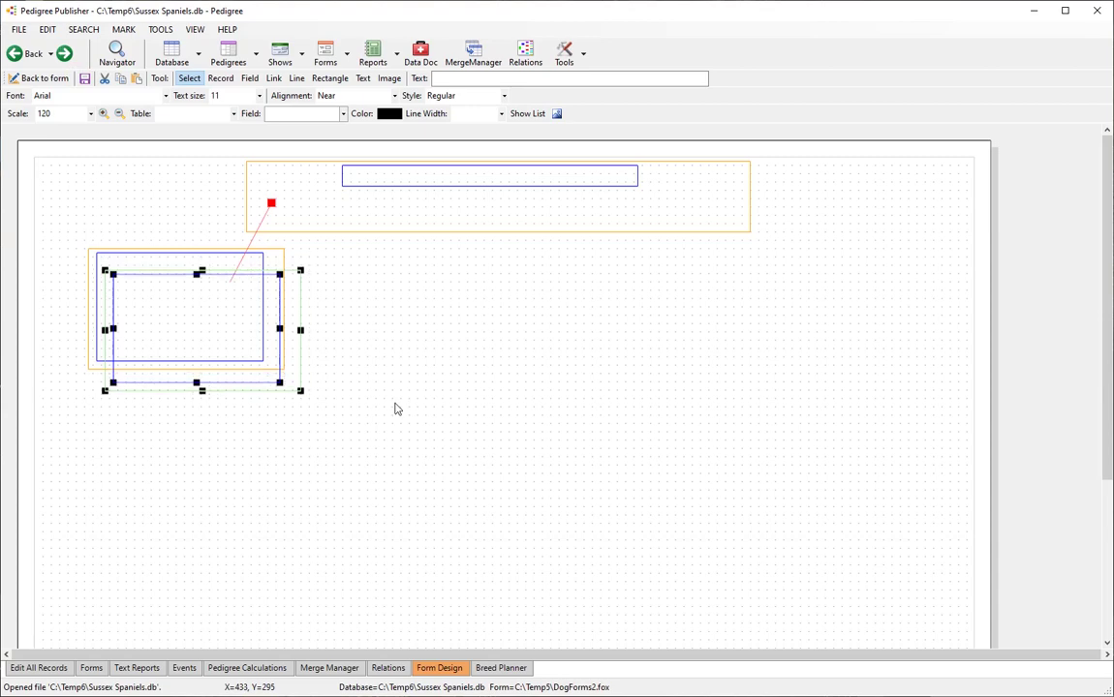
pyautogui.press('Down')
pyautogui.press('Down')
pyautogui.press('Down')
pyautogui.press('Down')
pyautogui.press('Down')
pyautogui.press('Down')
pyautogui.press('Down')
pyautogui.press('Down')
pyautogui.press('Down')
pyautogui.press('Down')
pyautogui.press('Down')
pyautogui.press('Down')
pyautogui.press('Down')
pyautogui.press('Down')
pyautogui.press('Down')
pyautogui.press('Down')
pyautogui.press('Down')
pyautogui.press('Down')
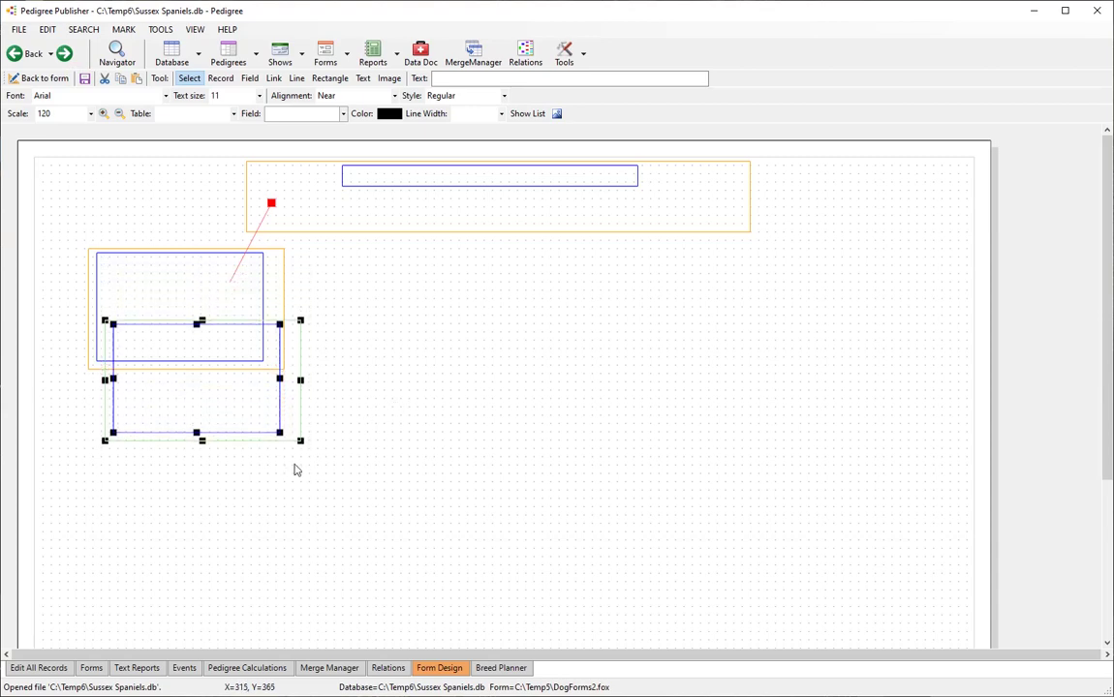
pyautogui.press('Down')
pyautogui.press('Down')
pyautogui.press('Down')
pyautogui.press('Down')
pyautogui.press('Down')
pyautogui.press('Down')
pyautogui.press('Down')
pyautogui.press('Down')
pyautogui.press('Down')
pyautogui.press('Down')
pyautogui.press('Down')
pyautogui.press('Down')
pyautogui.press('Down')
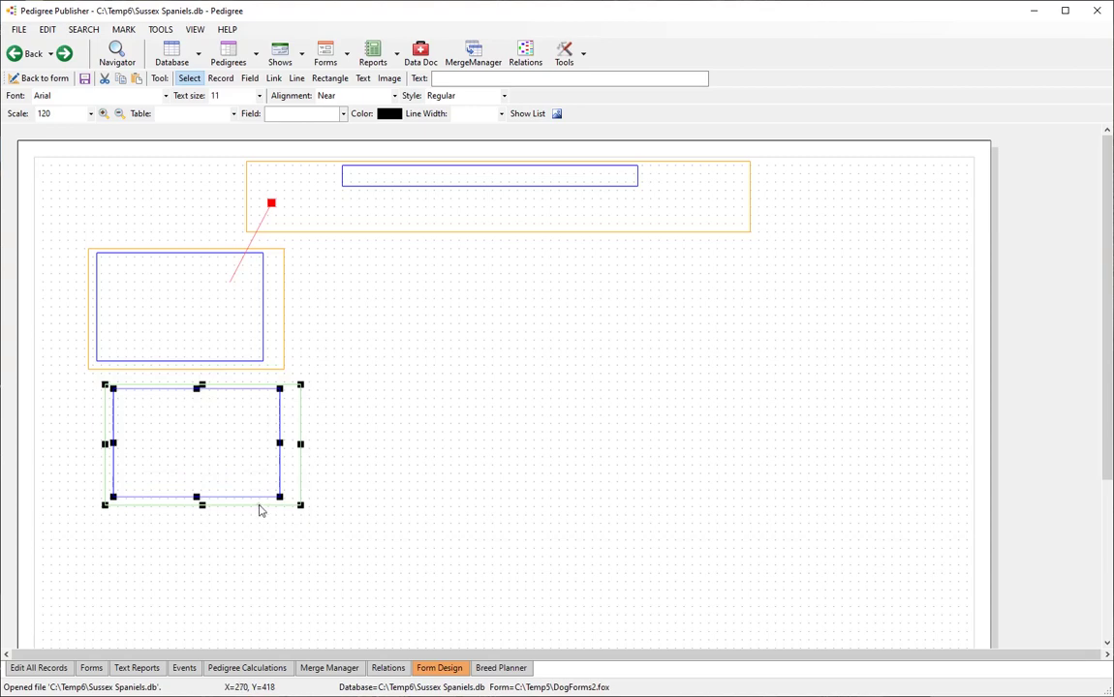
pyautogui.moveTo(261, 510)
pyautogui.mouseDown()
pyautogui.moveTo(233, 507)
pyautogui.moveTo(245, 510)
pyautogui.mouseUp()
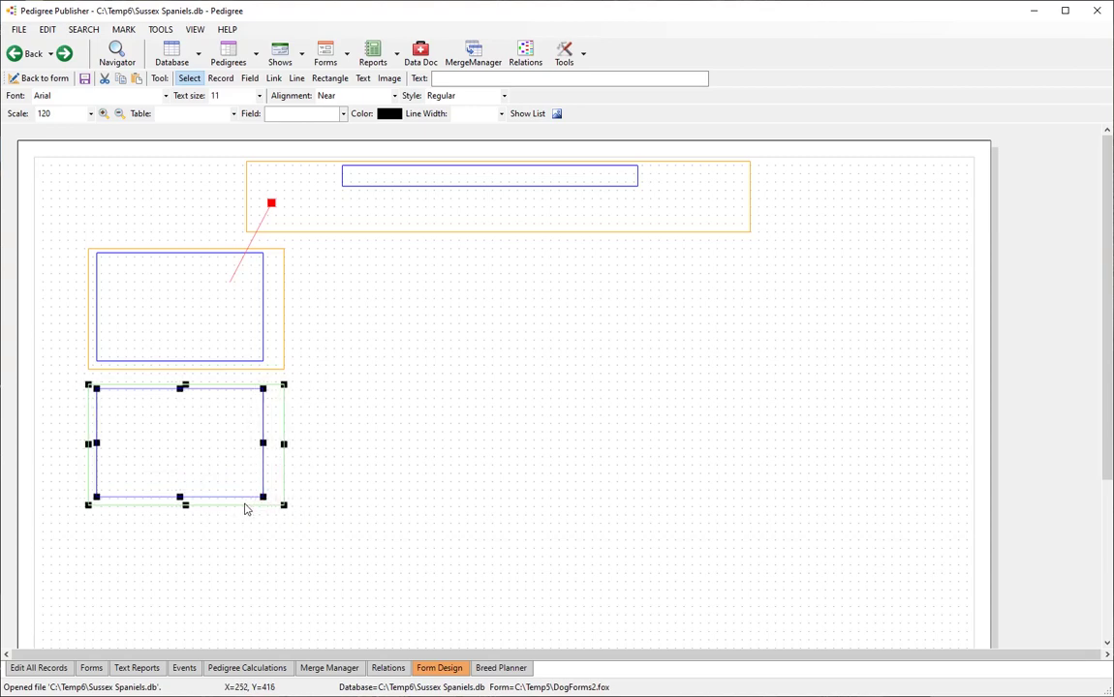
pyautogui.click(372, 428)
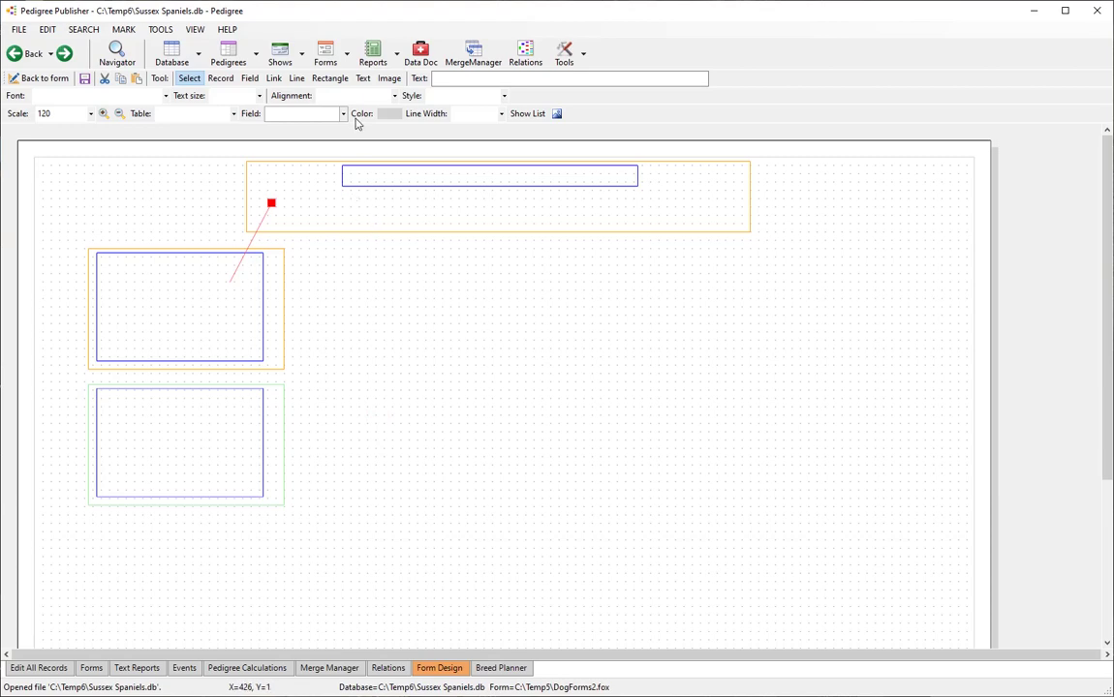
# Draw a link from the top record box to the lowest record box and set the link's field to Dam.
pyautogui.click(274, 78)
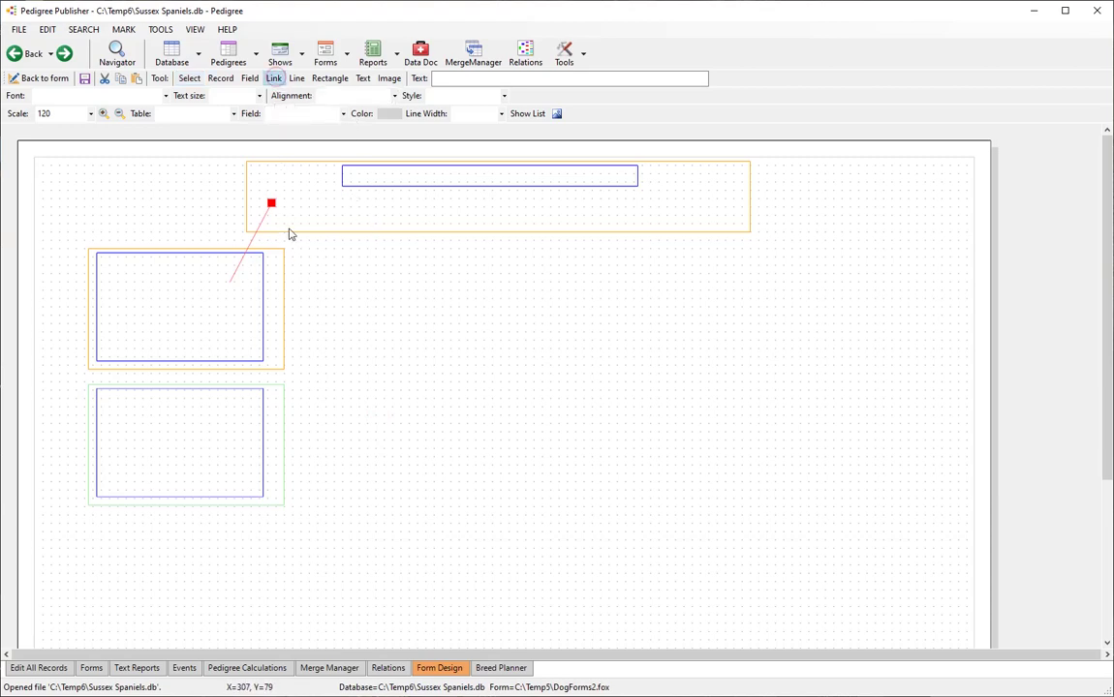
pyautogui.click(292, 207)
pyautogui.click(208, 448)
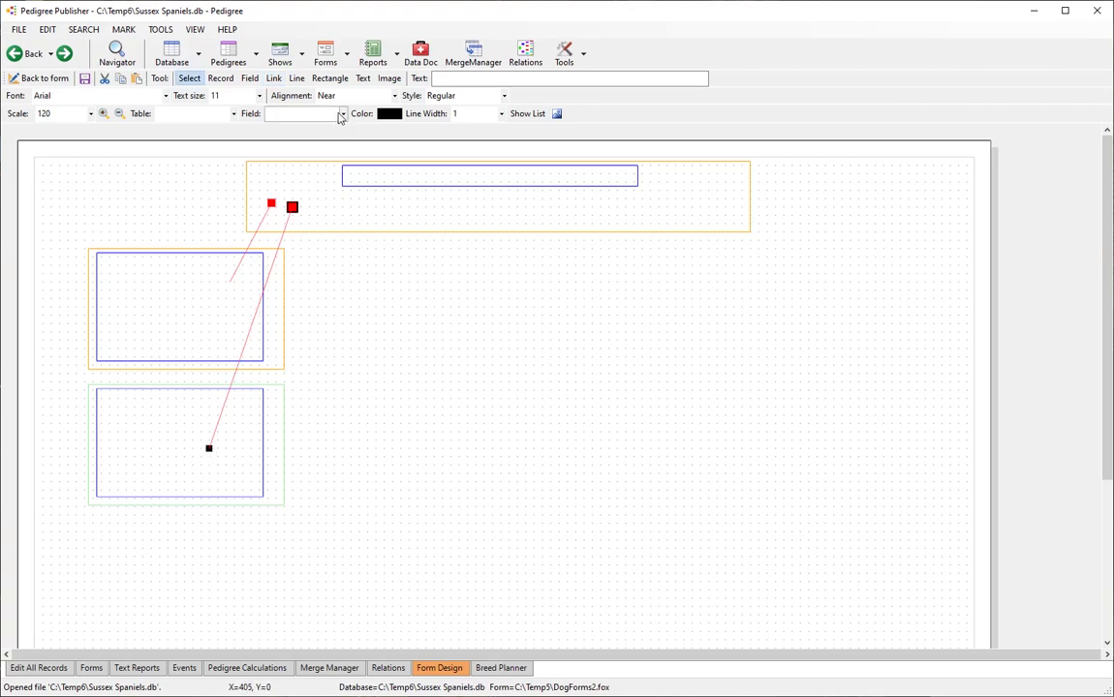
pyautogui.click(306, 113)
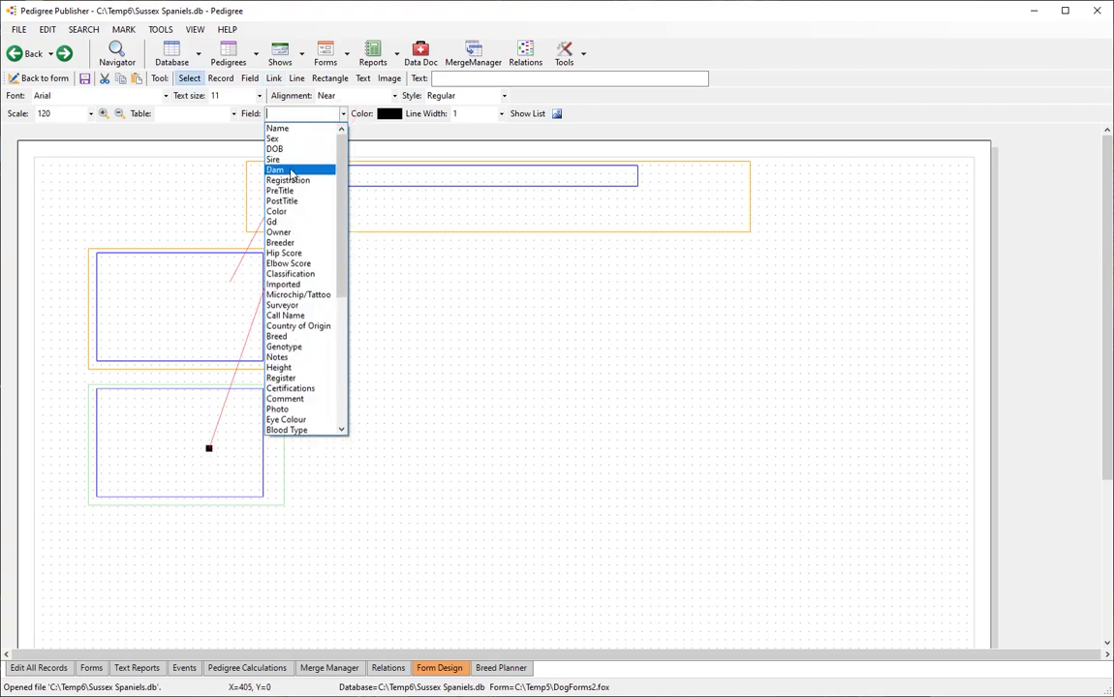
pyautogui.click(288, 170)
pyautogui.click(179, 198)
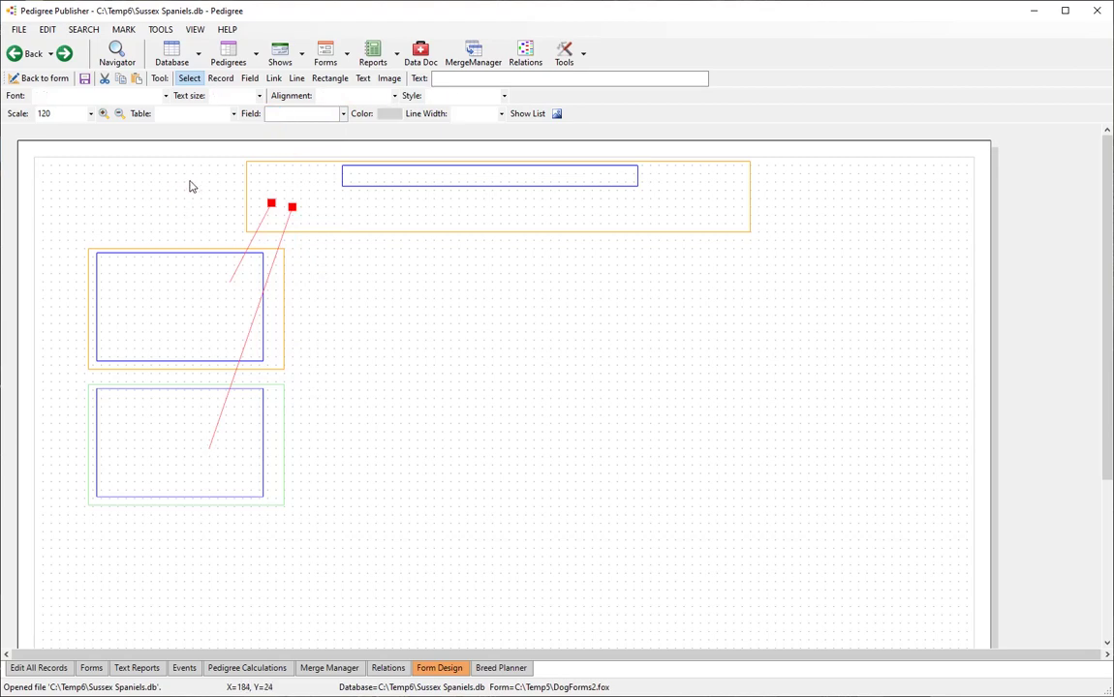
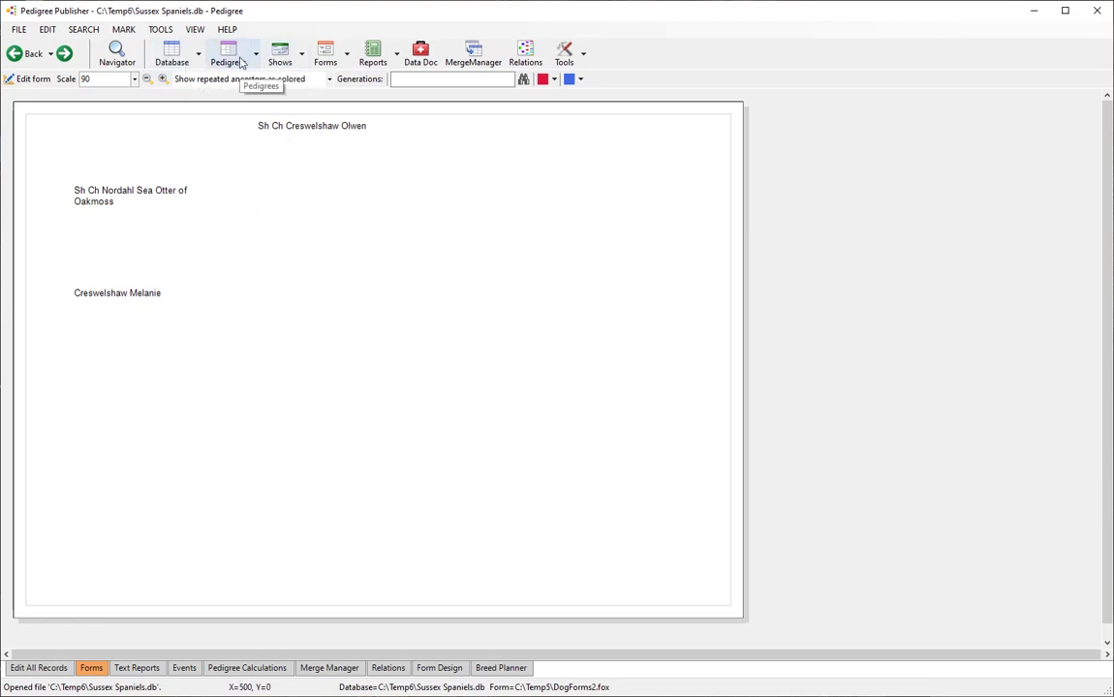
# Return to editing the form's design and widen the top record box by extending its right edge.
pyautogui.click(31, 82)
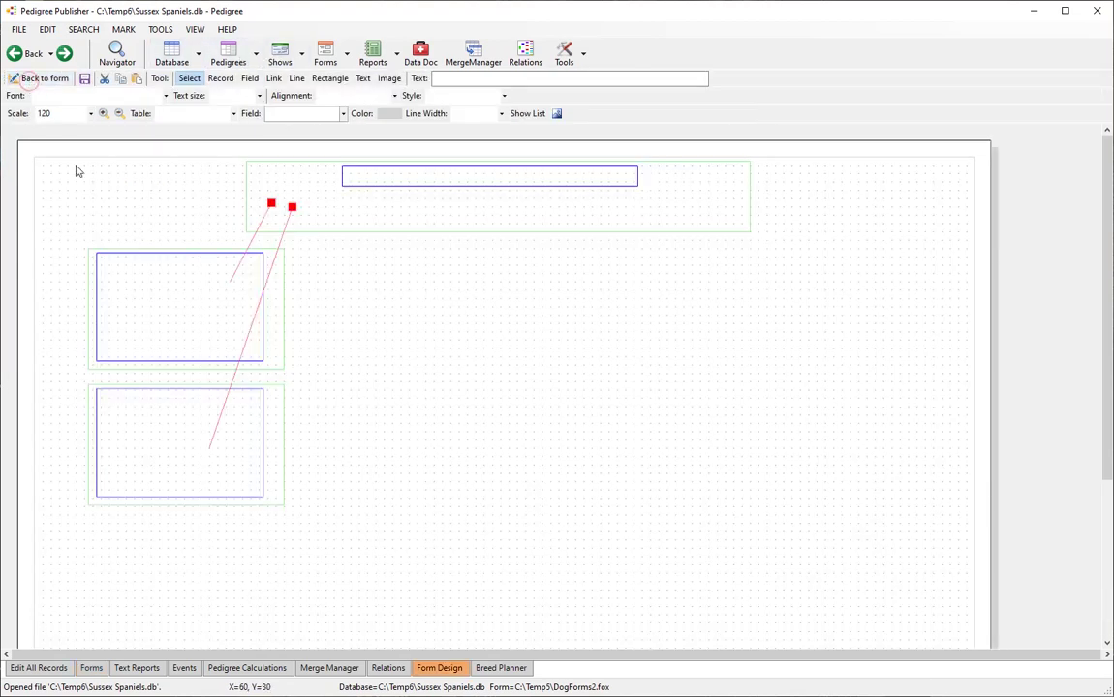
pyautogui.click(747, 230)
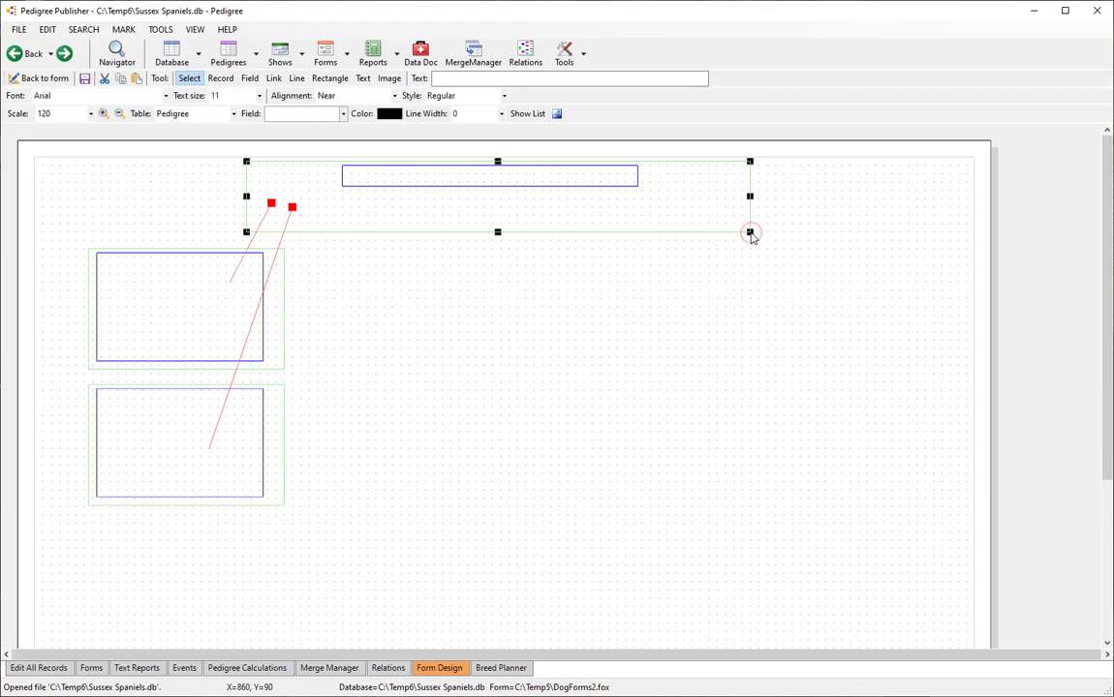
pyautogui.moveTo(749, 231); pyautogui.dragTo(838, 241)
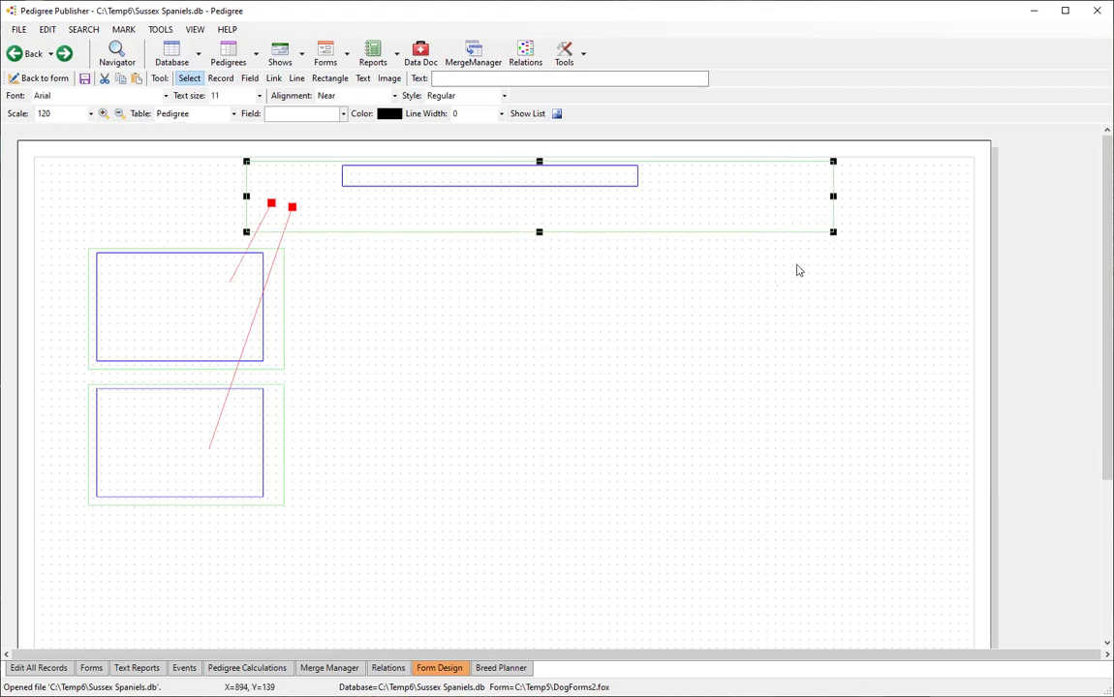
pyautogui.click(180, 199)
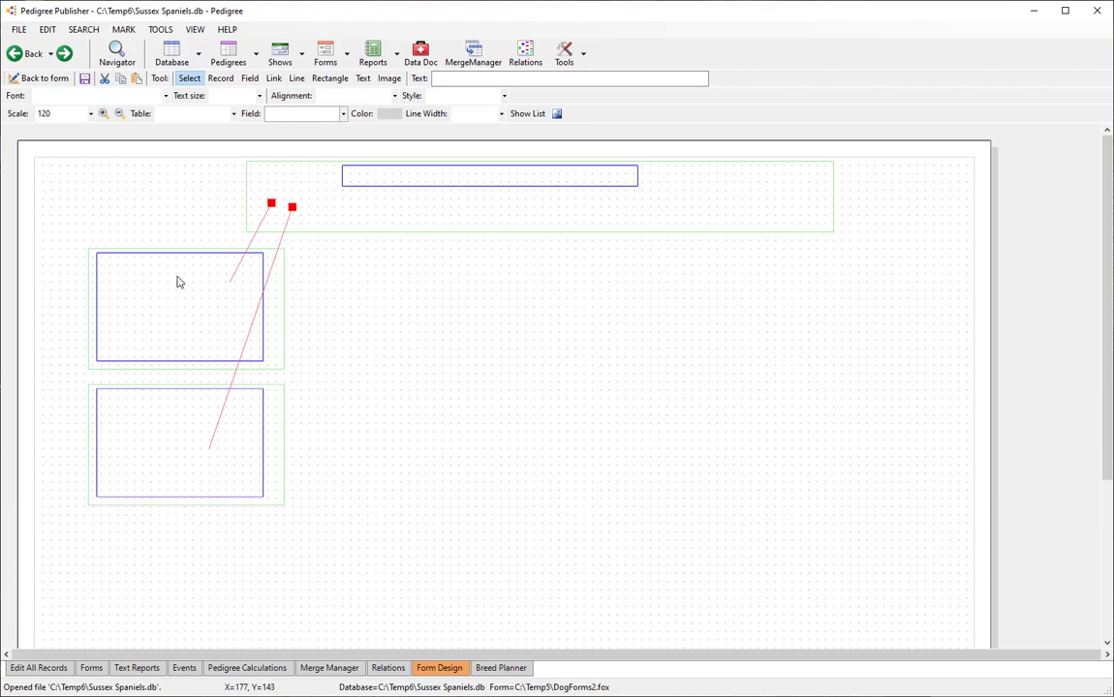
# Copy and paste the sire record box with its field box, and place the copy beside the sire block at the same height.
pyautogui.moveTo(71, 242); pyautogui.dragTo(352, 407)
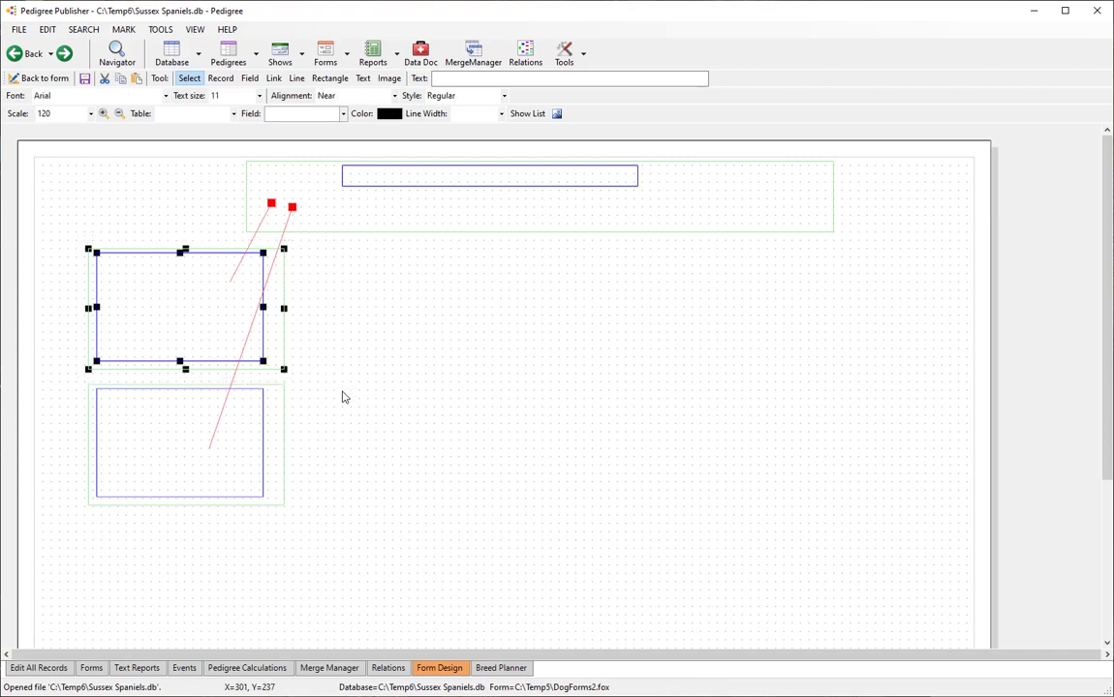
pyautogui.click(46, 29)
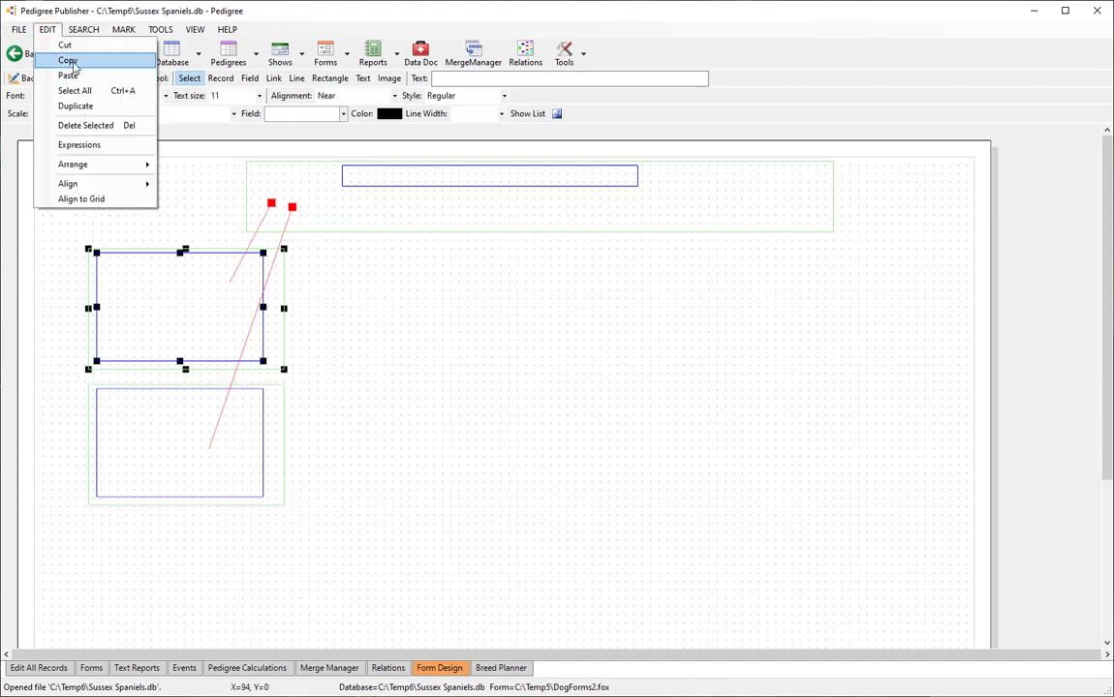
pyautogui.click(73, 61)
pyautogui.click(46, 30)
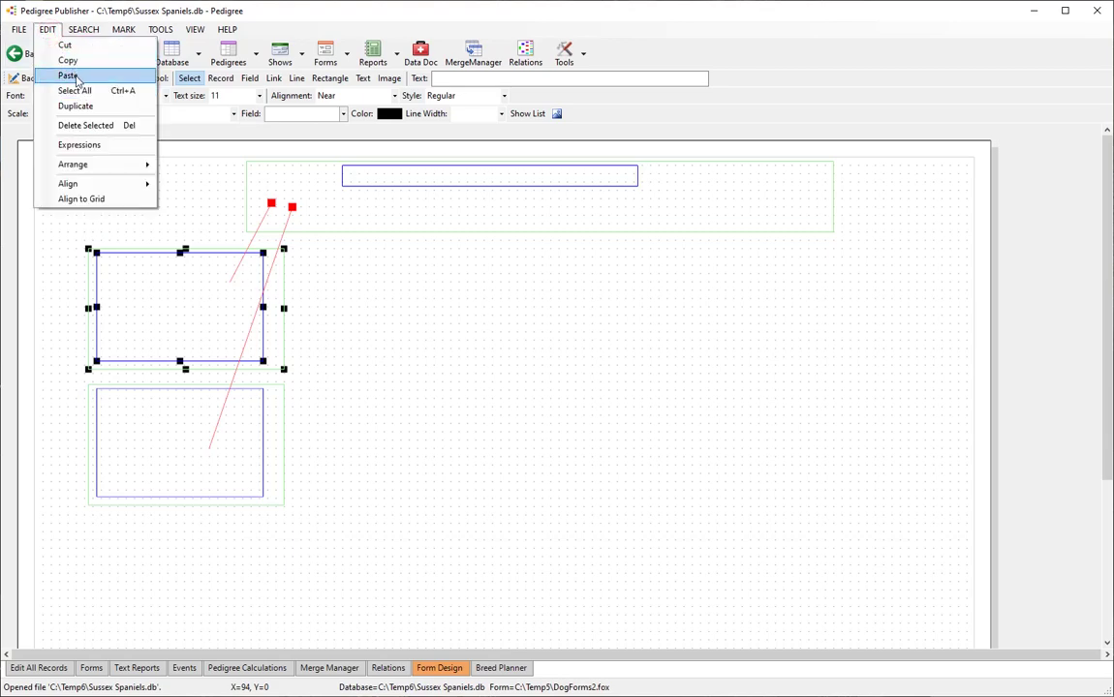
pyautogui.click(68, 76)
pyautogui.moveTo(301, 298); pyautogui.dragTo(514, 285)
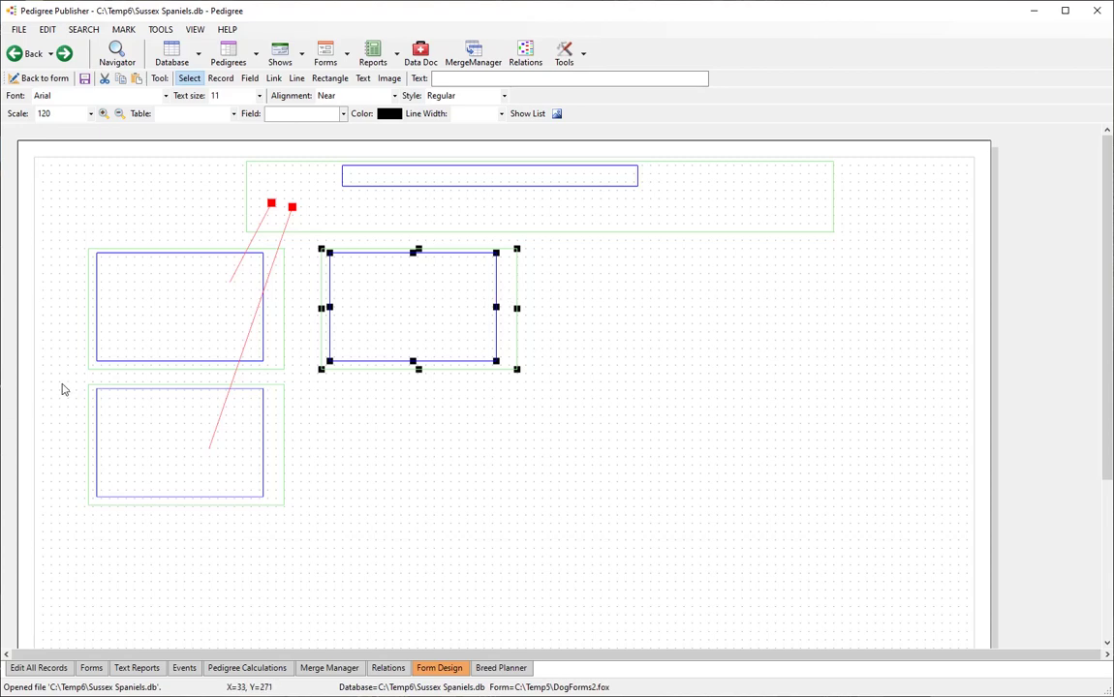
# Move the dam block down, then extend its record box upward and the sire record box downward until they nearly meet.
pyautogui.moveTo(62, 379); pyautogui.dragTo(234, 630)
pyautogui.click(311, 494)
pyautogui.click(271, 508)
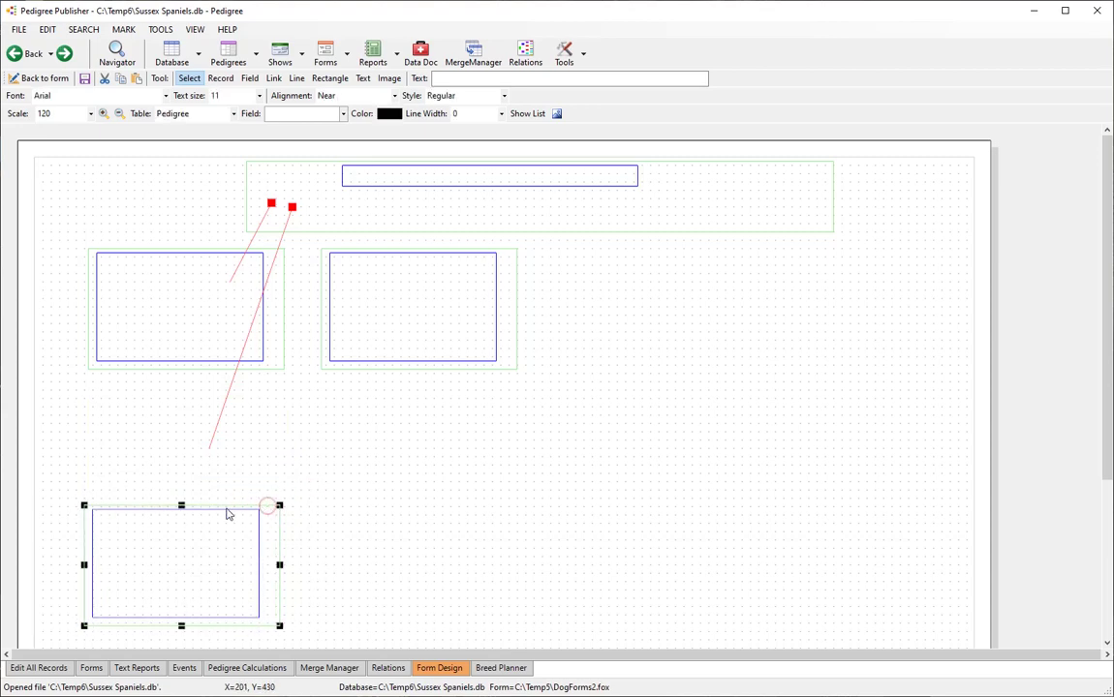
pyautogui.moveTo(181, 507); pyautogui.dragTo(186, 442)
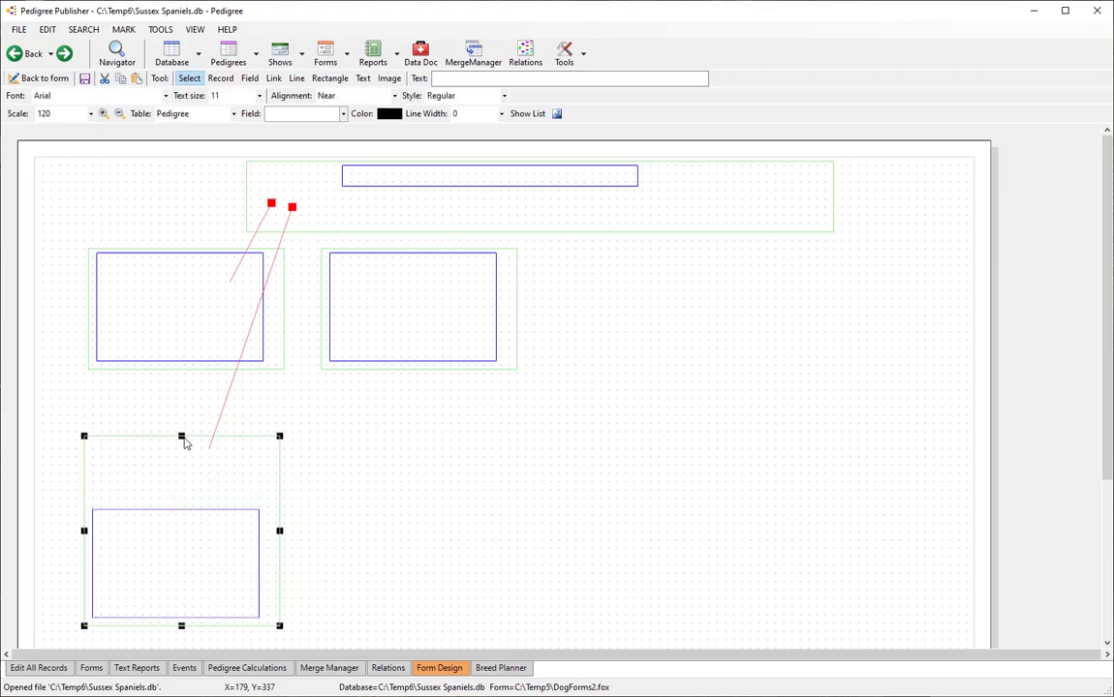
pyautogui.click(186, 372)
pyautogui.moveTo(186, 369); pyautogui.dragTo(177, 438)
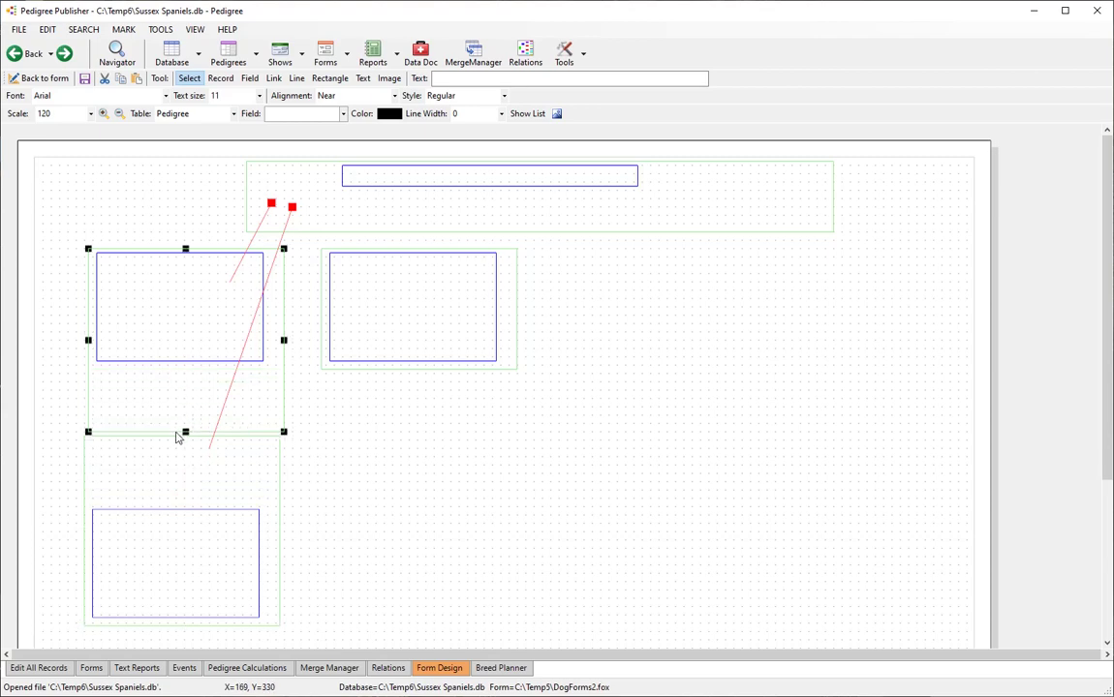
# Enlarge the dam and sire field boxes to nearly fill their taller record boxes.
pyautogui.click(203, 516)
pyautogui.moveTo(178, 509); pyautogui.dragTo(177, 446)
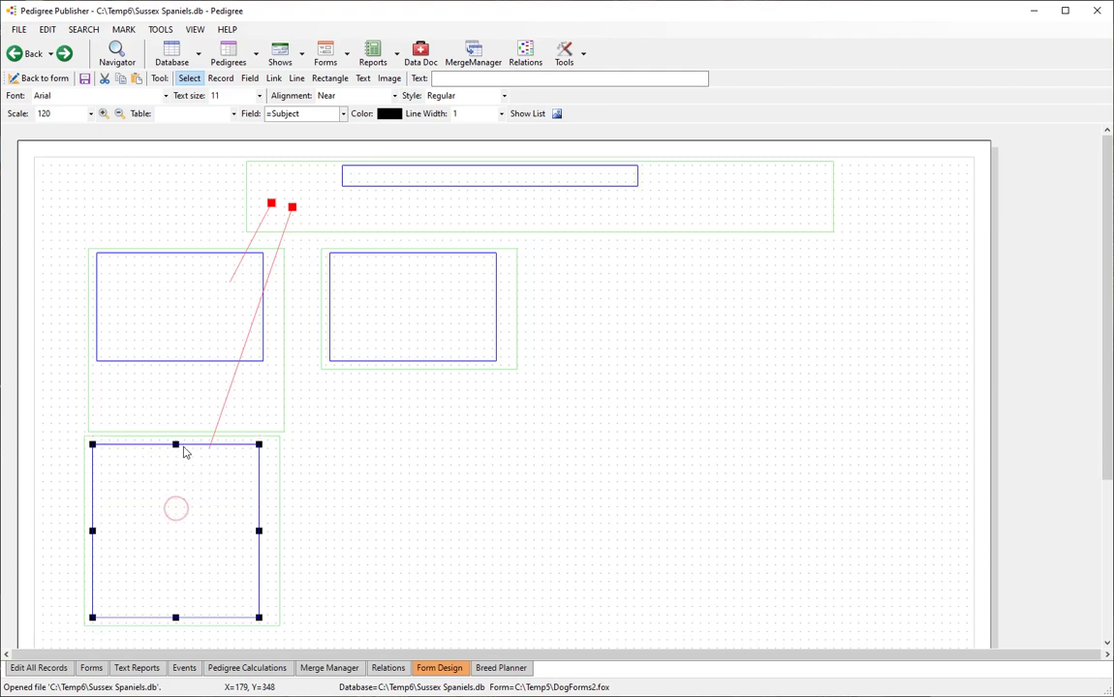
pyautogui.moveTo(259, 535)
pyautogui.mouseDown()
pyautogui.moveTo(280, 530)
pyautogui.moveTo(268, 532)
pyautogui.mouseUp()
pyautogui.click(262, 361)
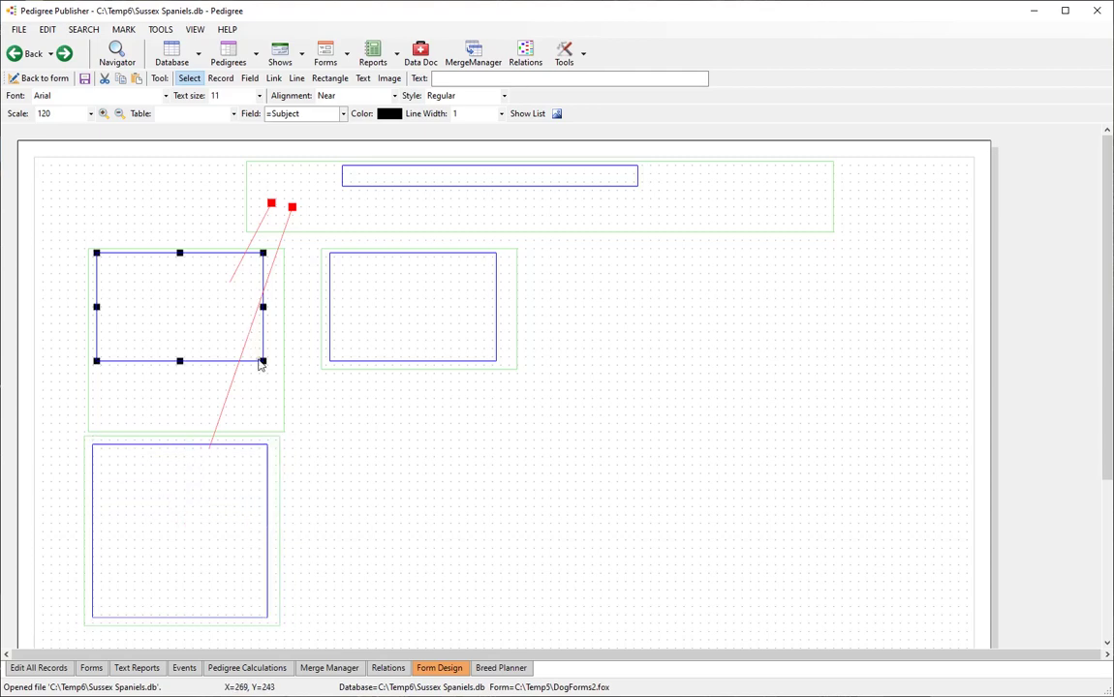
pyautogui.moveTo(262, 360); pyautogui.dragTo(275, 432)
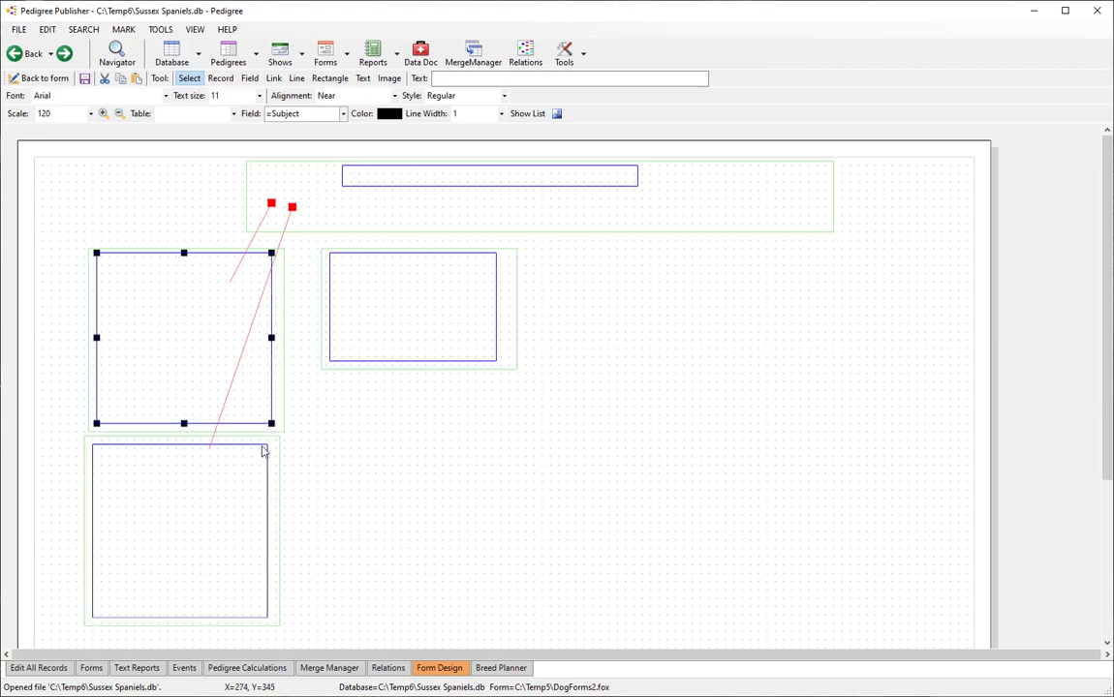
# Nudge the dam block right to align with the sire block, and move the Dam link's end inside the dam block.
pyautogui.moveTo(312, 429); pyautogui.dragTo(69, 649)
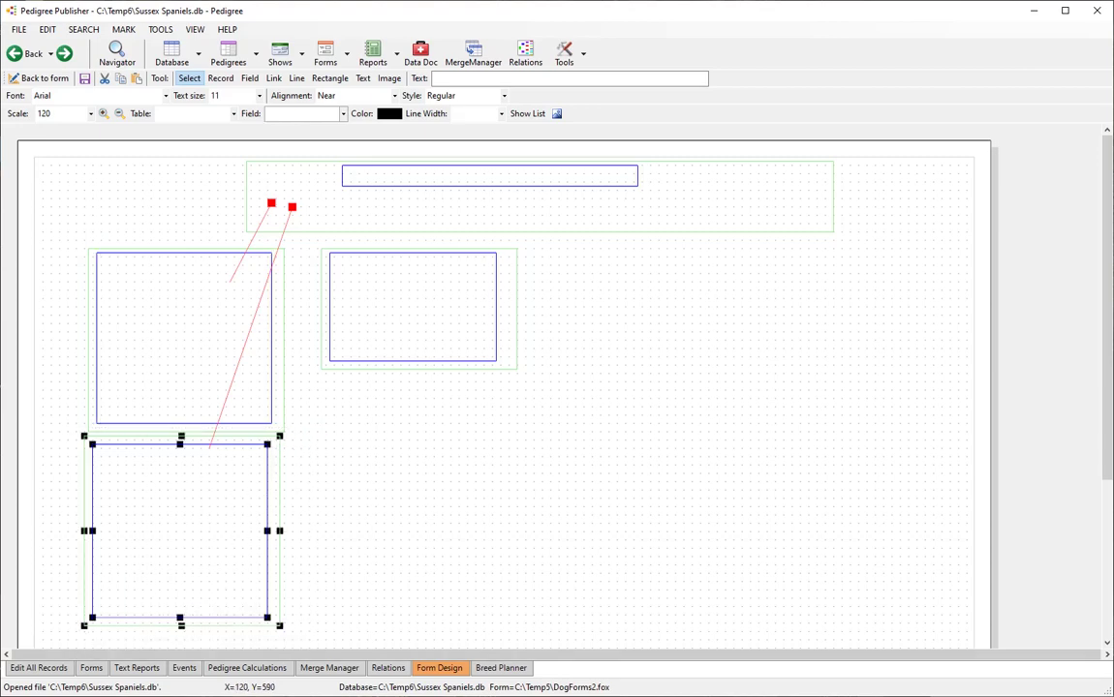
pyautogui.press('Right')
pyautogui.press('Right')
pyautogui.press('Right')
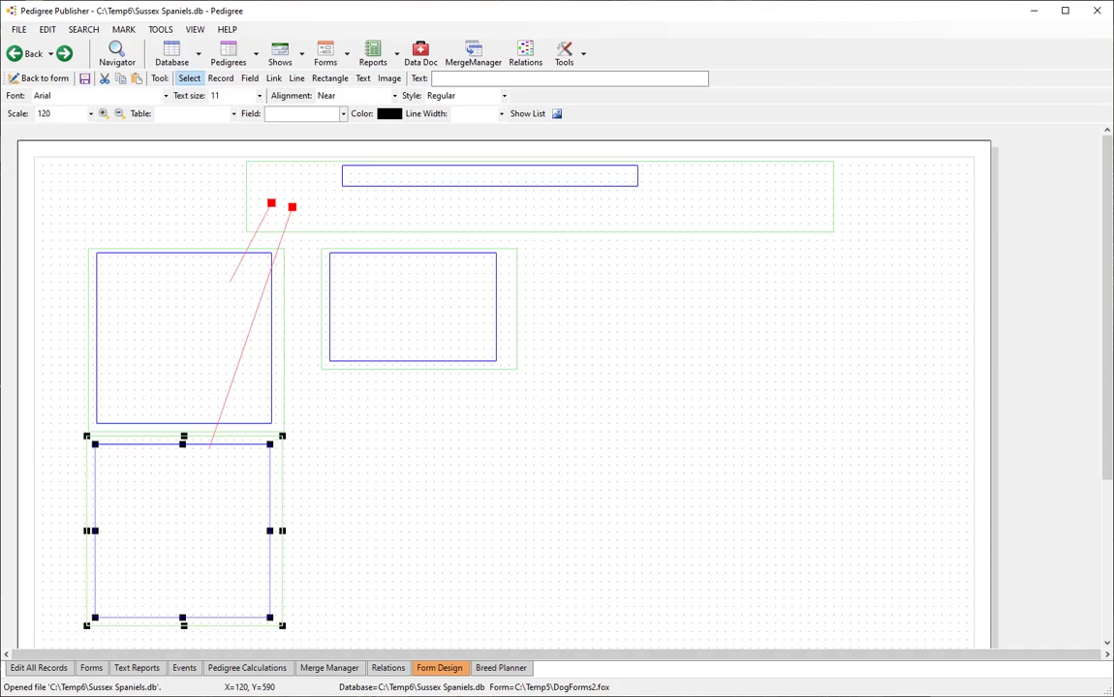
pyautogui.press('Right')
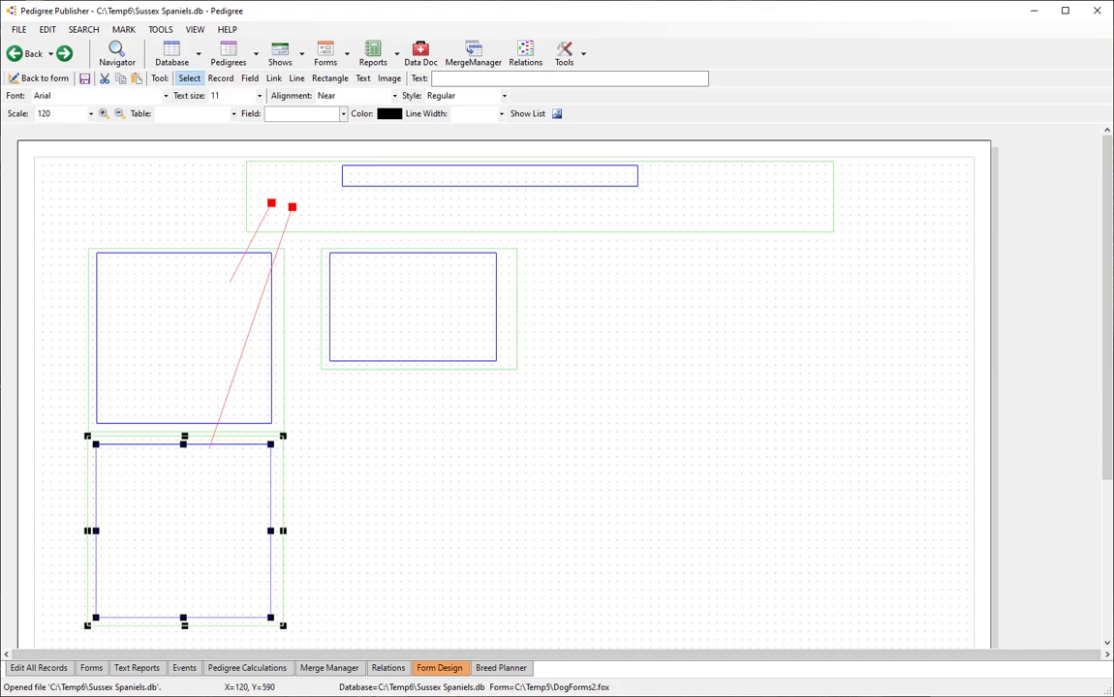
pyautogui.click(441, 451)
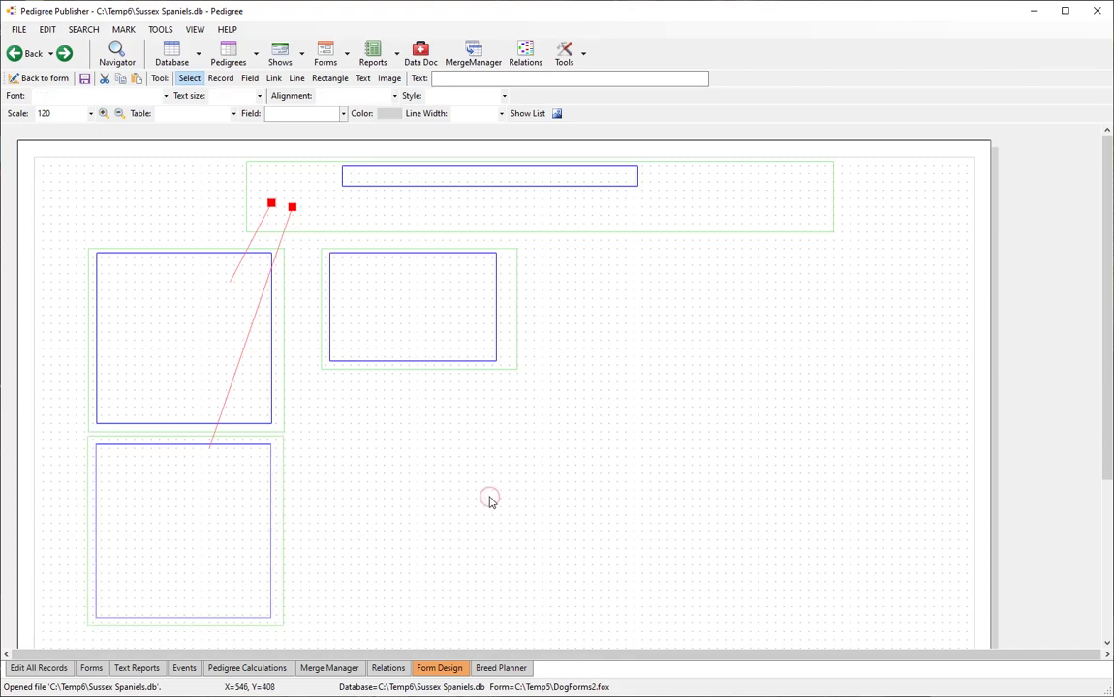
pyautogui.moveTo(348, 423); pyautogui.dragTo(58, 647)
pyautogui.click(450, 447)
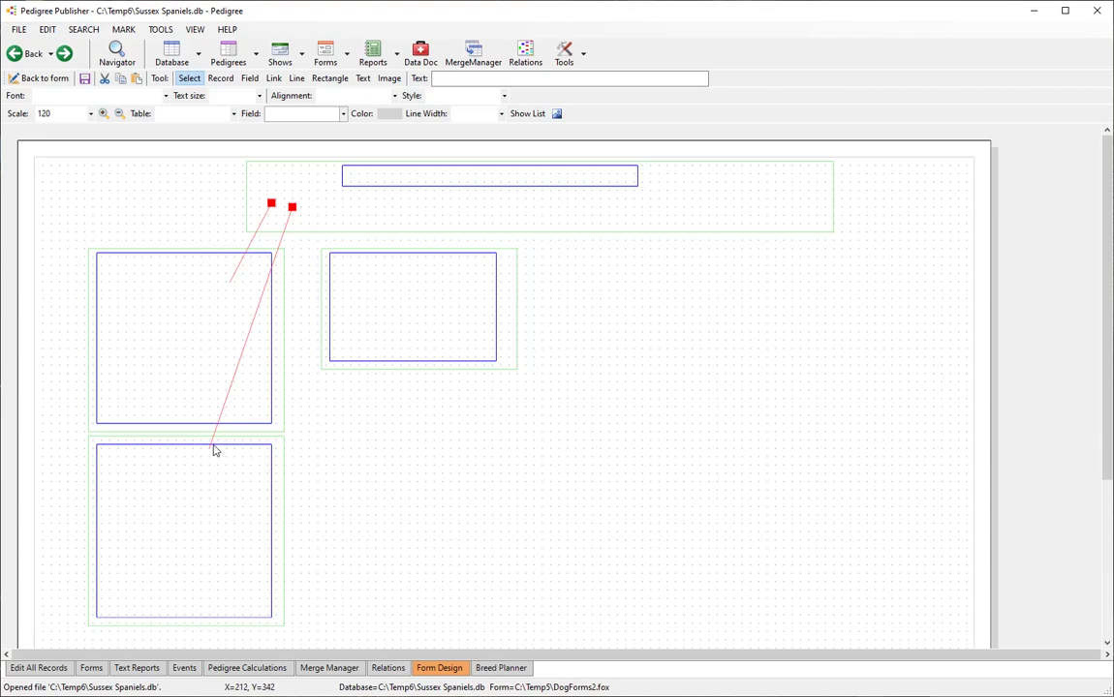
pyautogui.click(229, 389)
pyautogui.moveTo(209, 448); pyautogui.dragTo(214, 464)
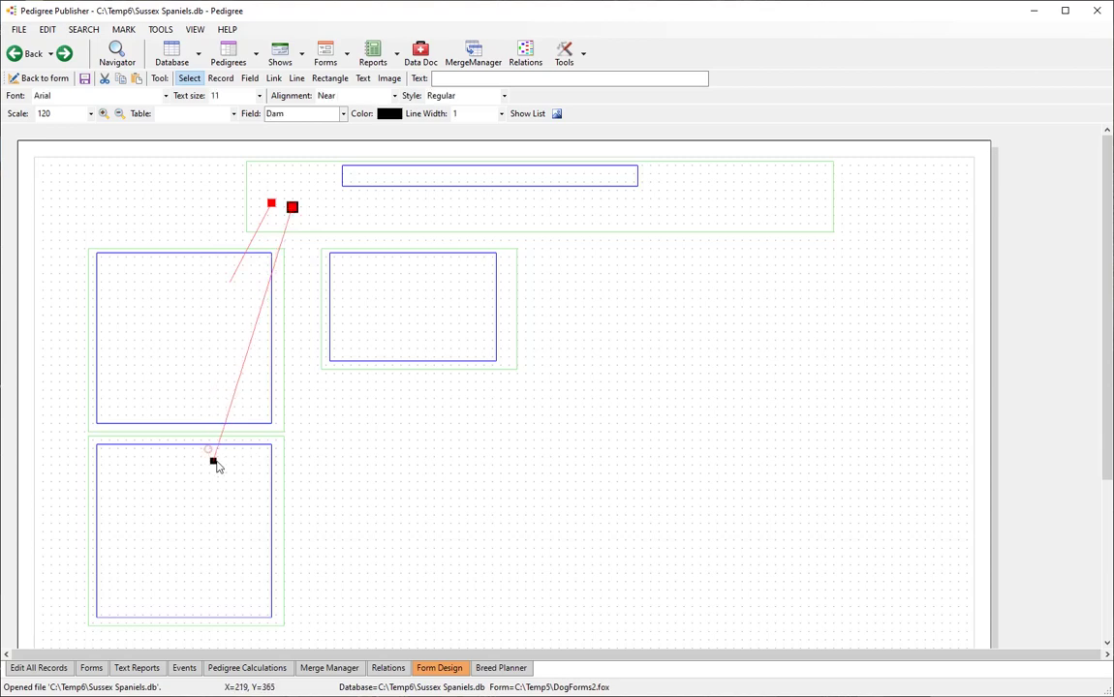
# Add a field expression named Generation1 that uses the Pedigree table.
pyautogui.click(182, 423)
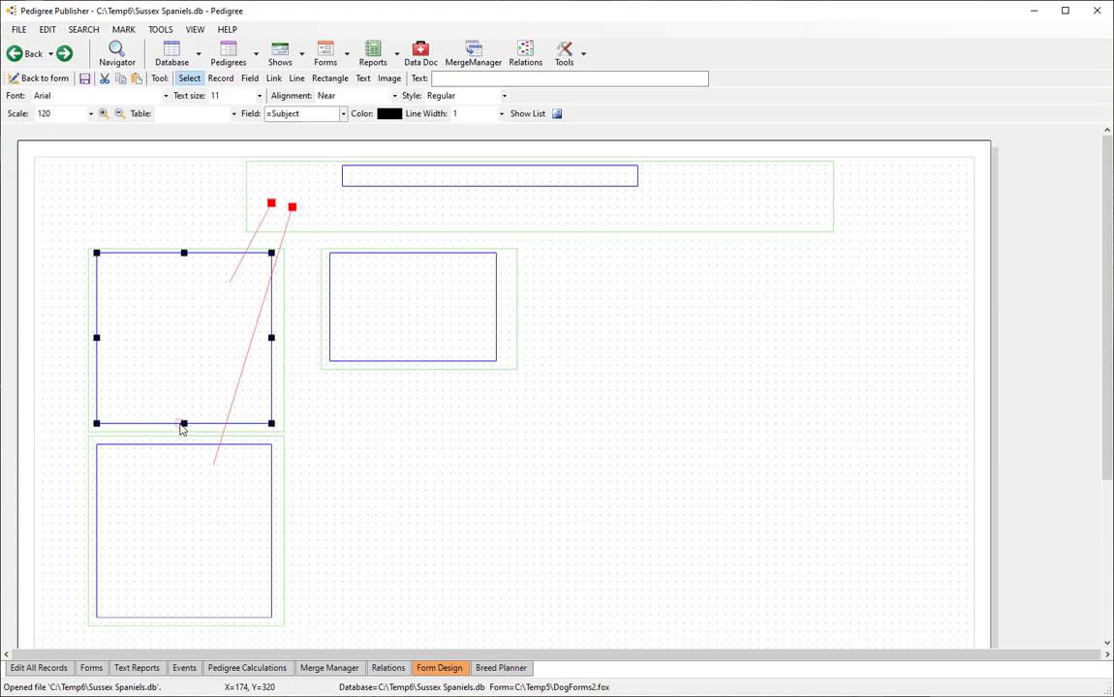
pyautogui.click(47, 29)
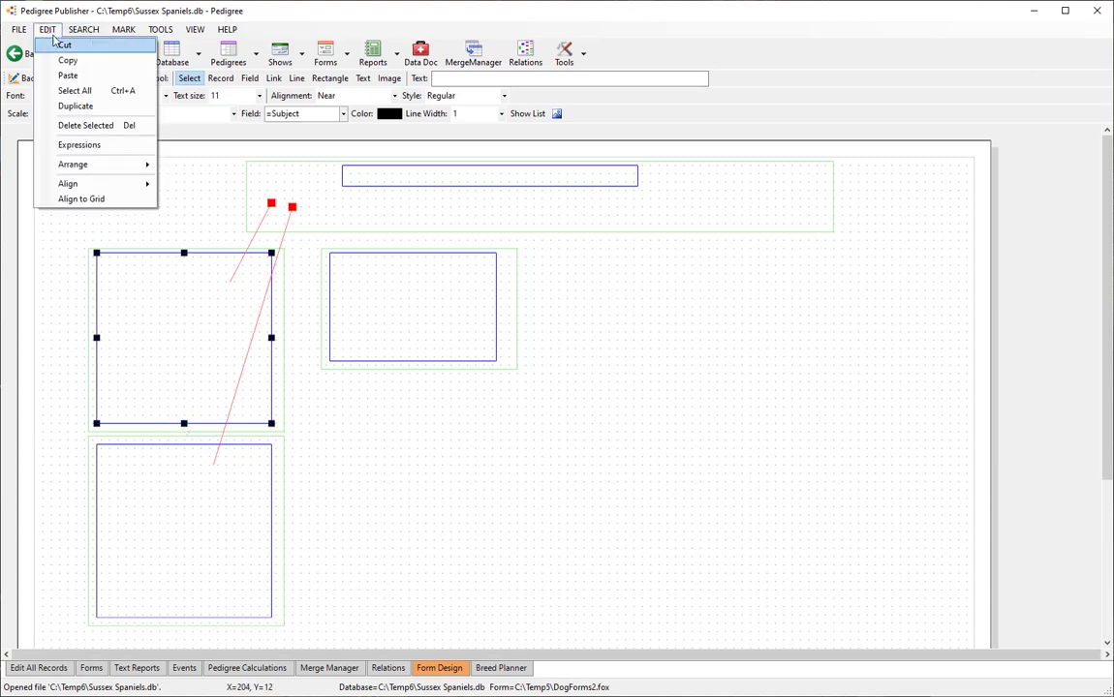
pyautogui.click(82, 146)
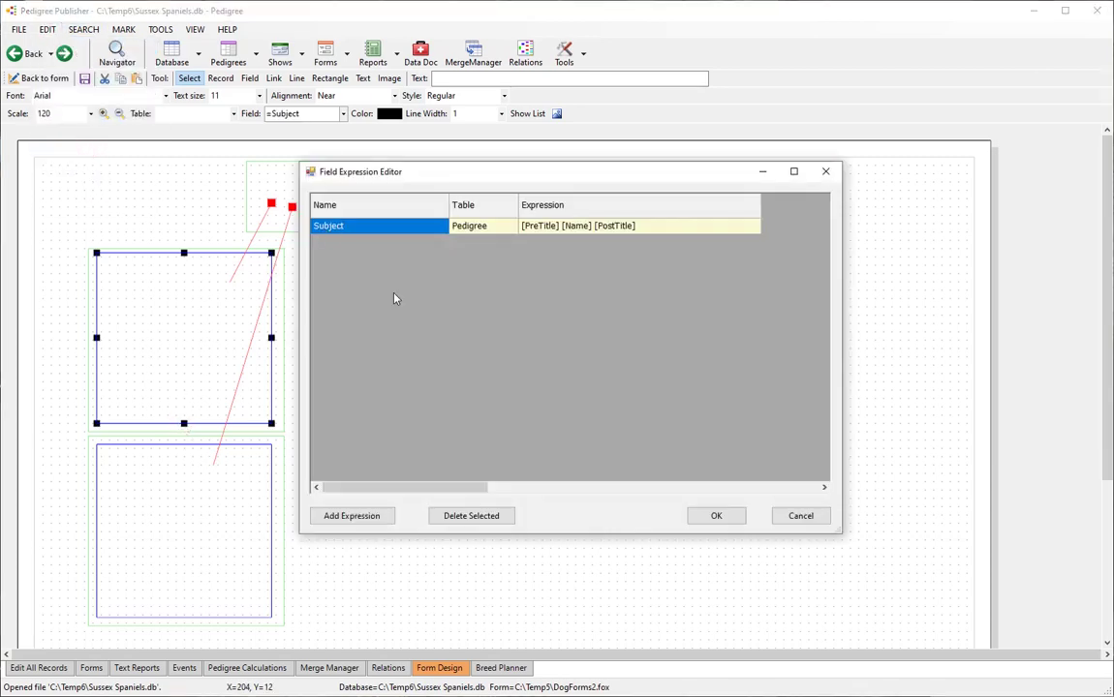
pyautogui.click(361, 518)
pyautogui.click(383, 242)
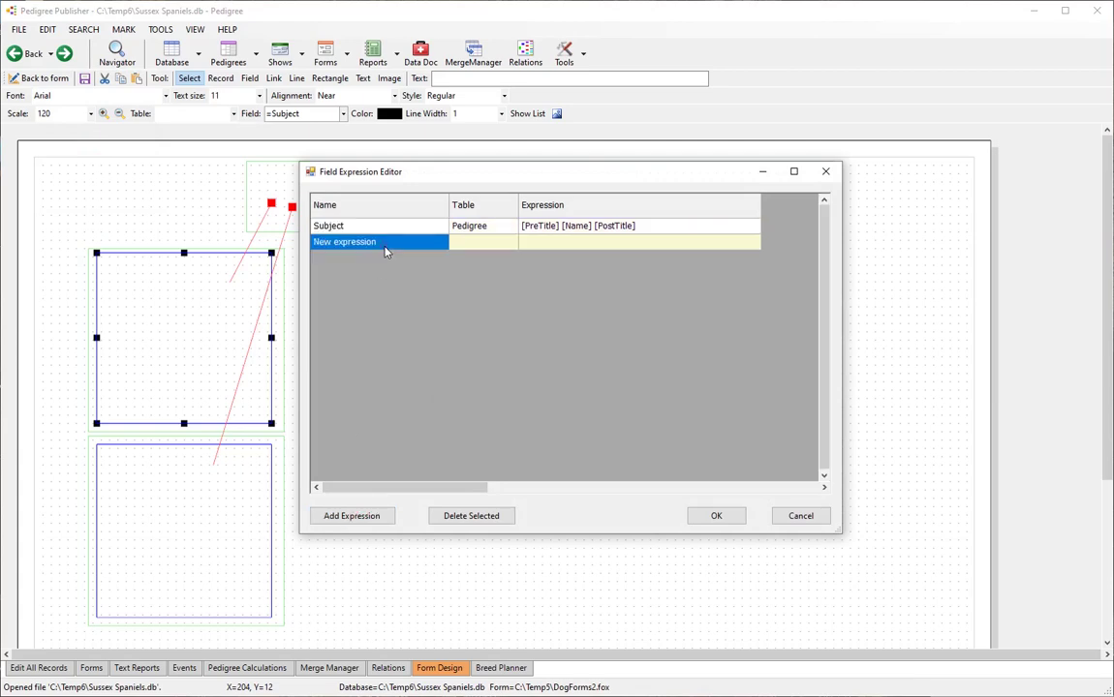
pyautogui.click(385, 243)
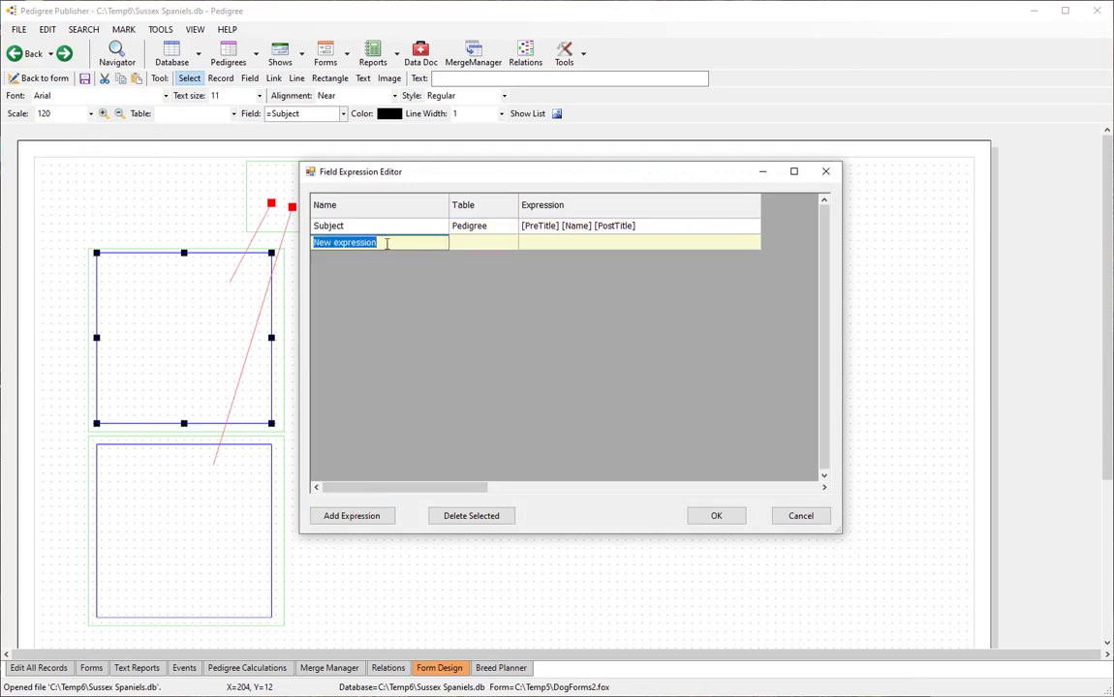
pyautogui.write('Generation1')
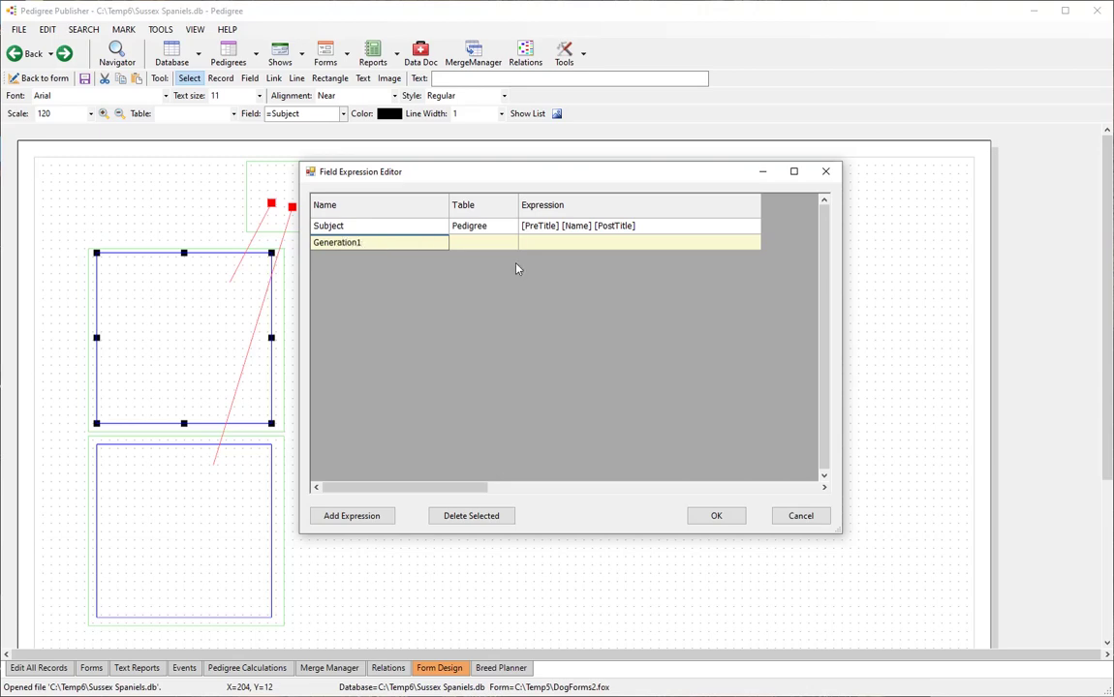
pyautogui.click(497, 242)
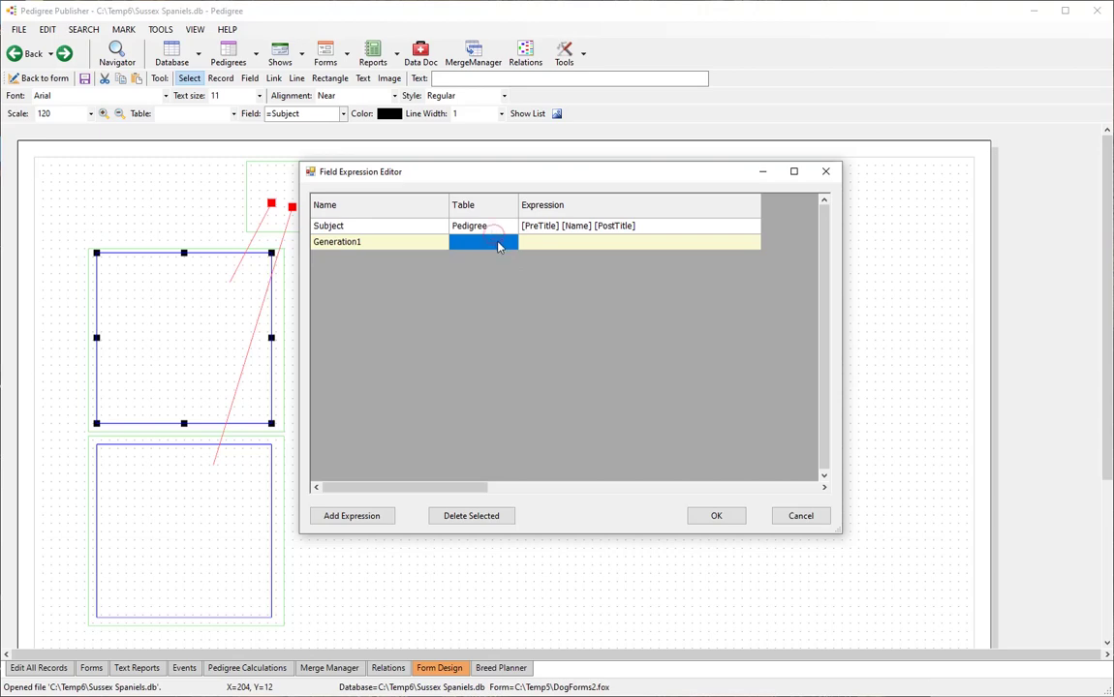
pyautogui.click(497, 242)
pyautogui.click(512, 243)
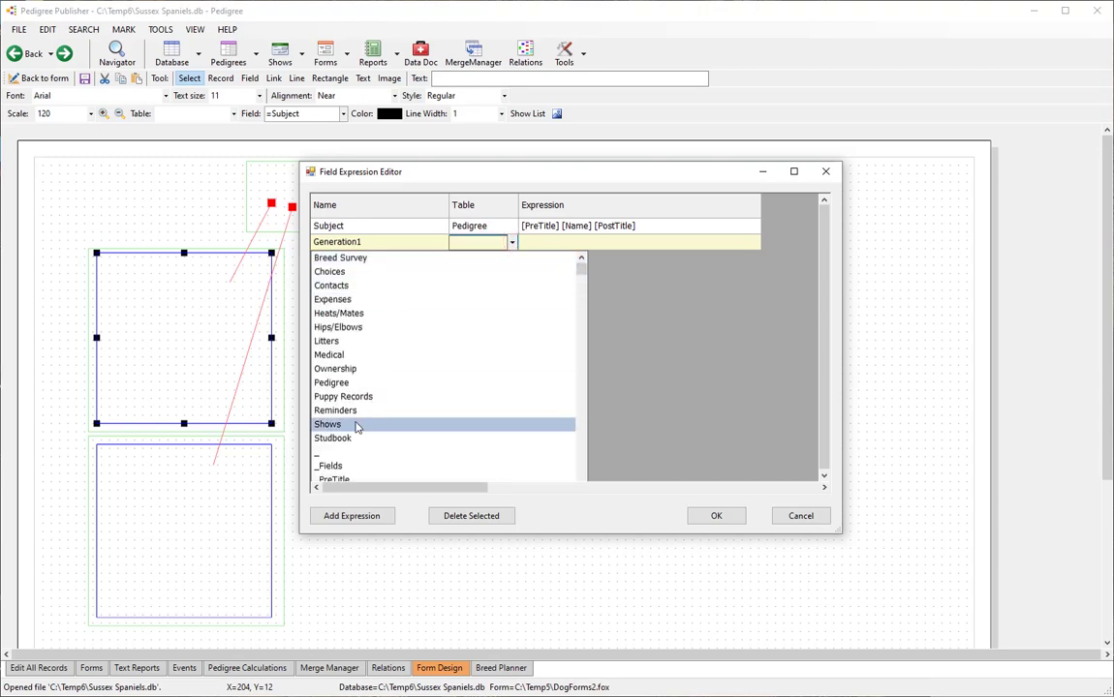
pyautogui.click(367, 383)
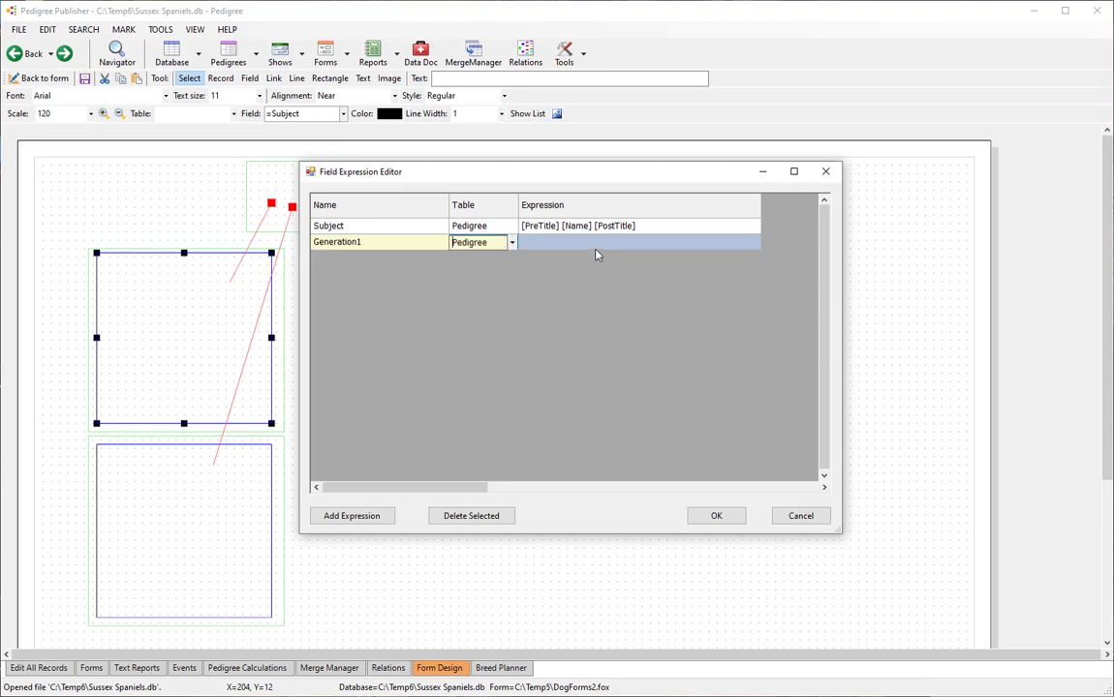
# Copy the Subject expression [PreTitle] [Name] [PostTitle] into the Generation1 expression.
pyautogui.click(653, 227)
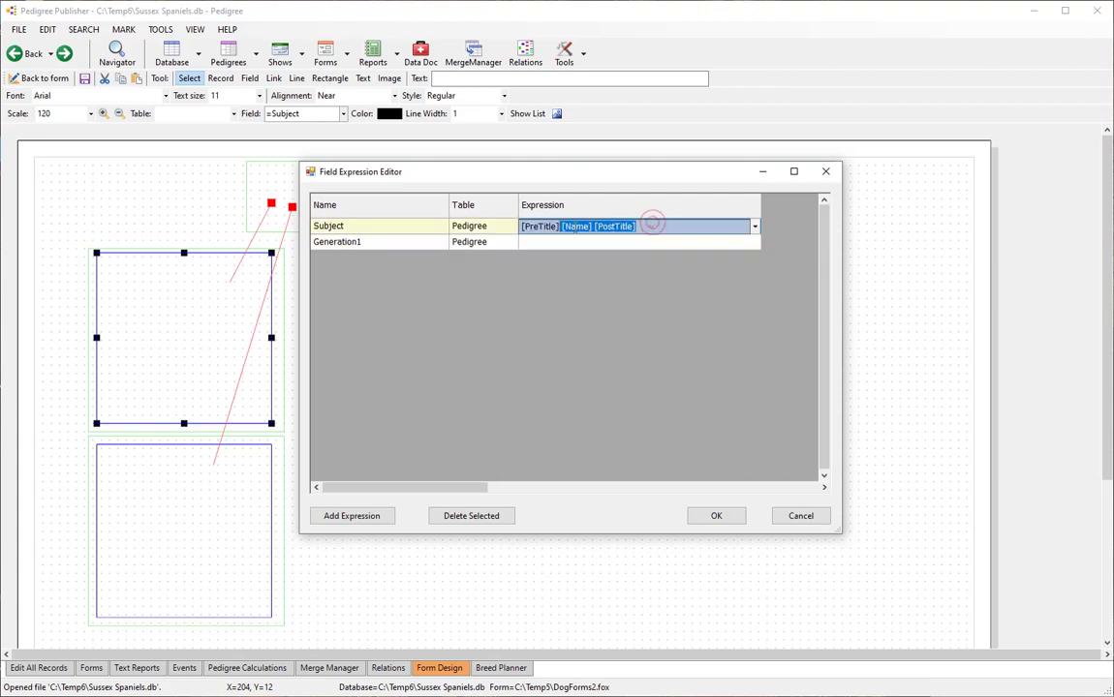
pyautogui.hotkey('ctrl', 'c')
pyautogui.click(591, 242)
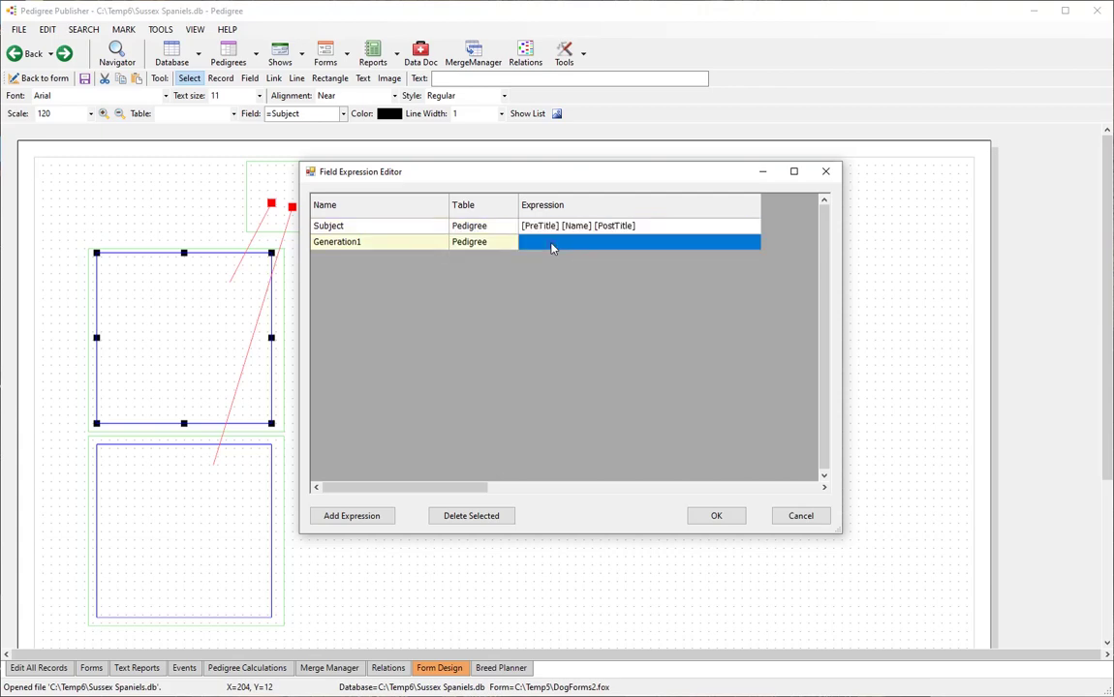
pyautogui.hotkey('ctrl', 'v')
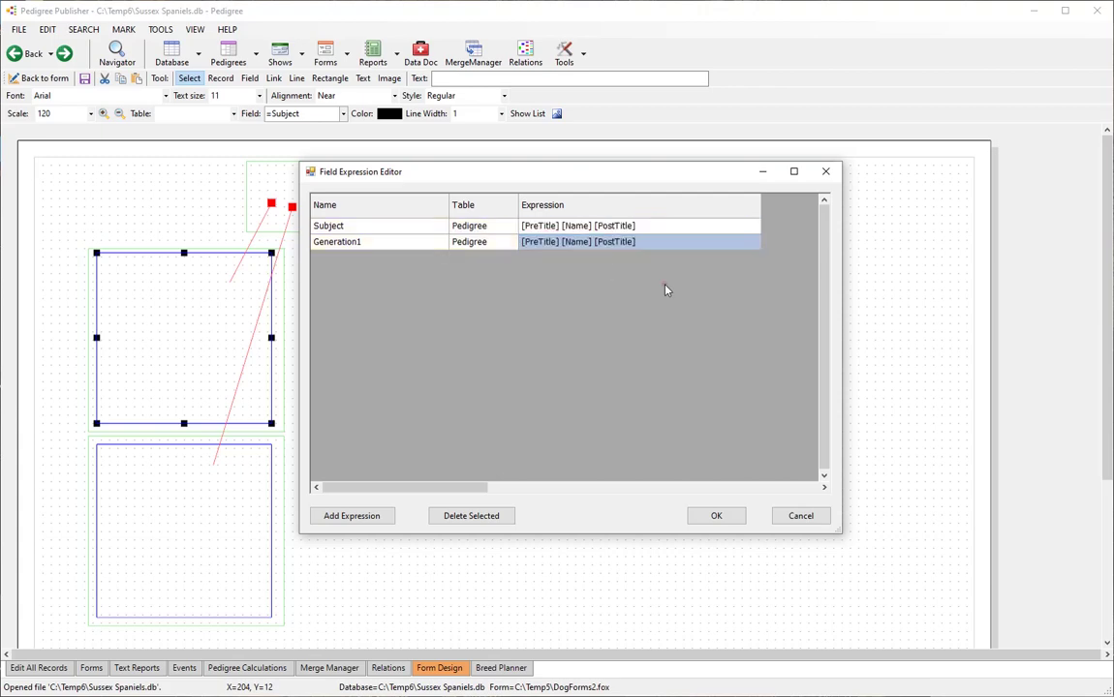
pyautogui.click(664, 282)
# Append a New Line special character after [PostTitle] in the Generation1 expression.
pyautogui.click(750, 243)
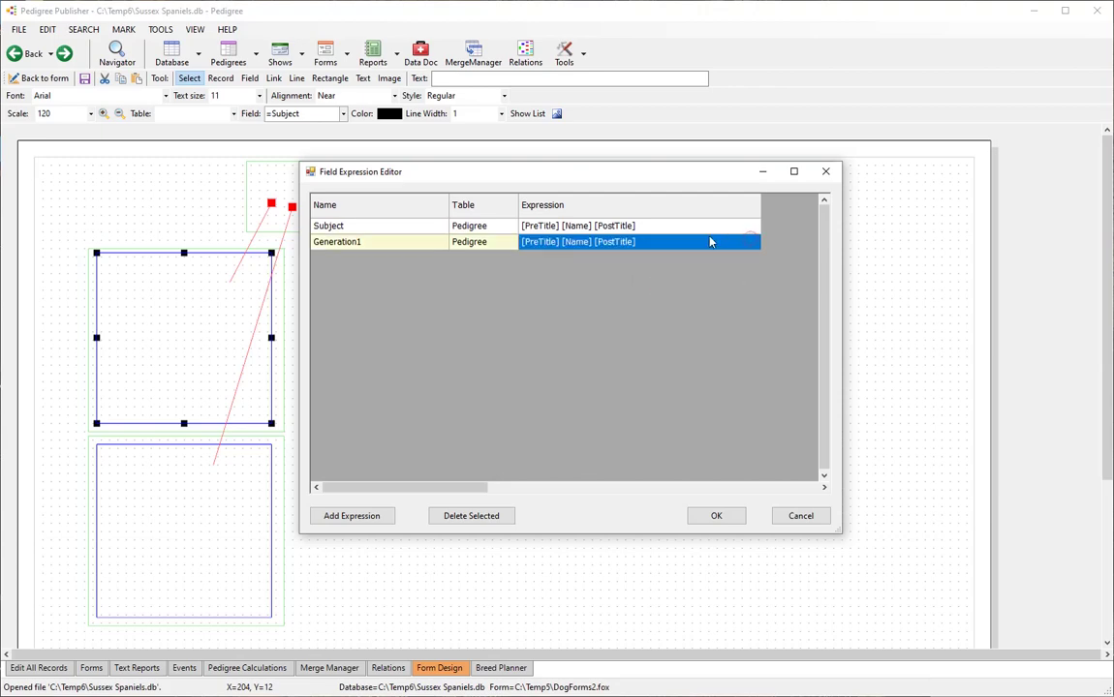
pyautogui.click(711, 229)
pyautogui.click(715, 242)
pyautogui.click(754, 243)
pyautogui.click(754, 243)
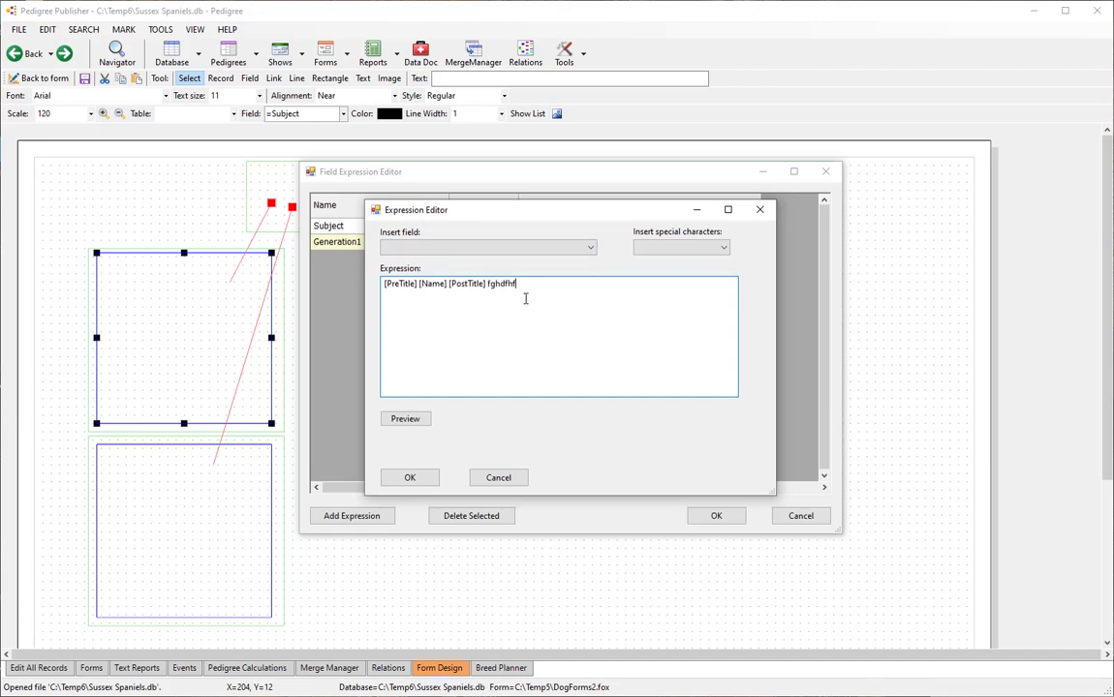
pyautogui.press('BackSpace')
pyautogui.press('BackSpace')
pyautogui.press('BackSpace')
pyautogui.click(721, 249)
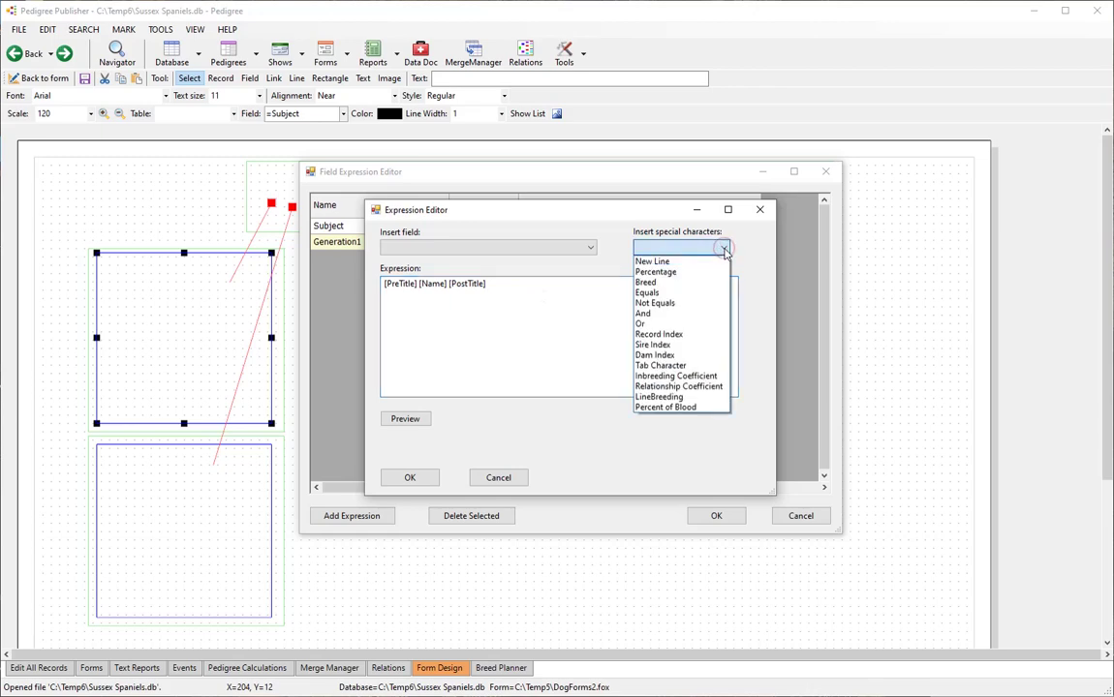
pyautogui.click(676, 262)
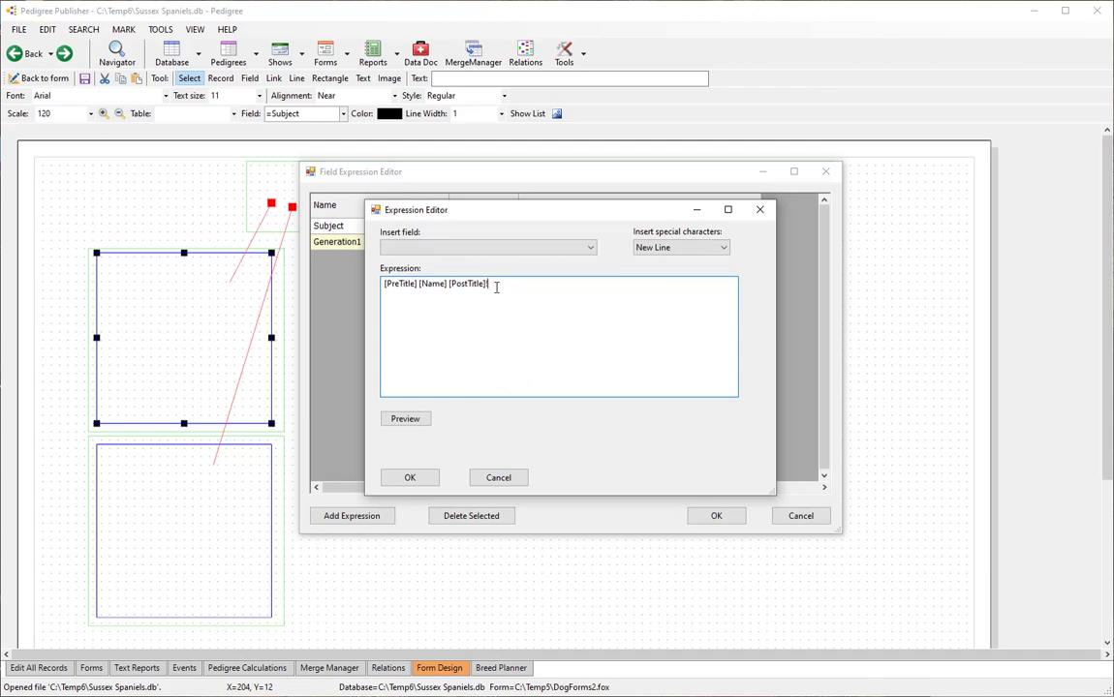
# Extend the Generation1 expression with [Registration], a new line and [Color], and accept the expression list.
pyautogui.click(588, 247)
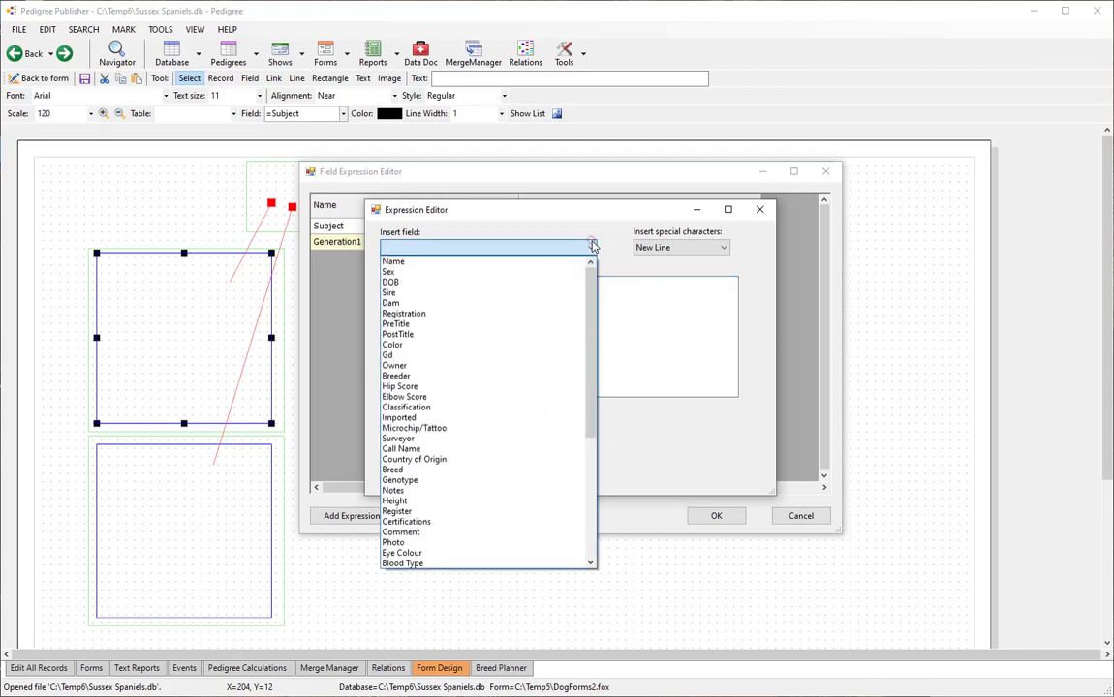
pyautogui.click(478, 314)
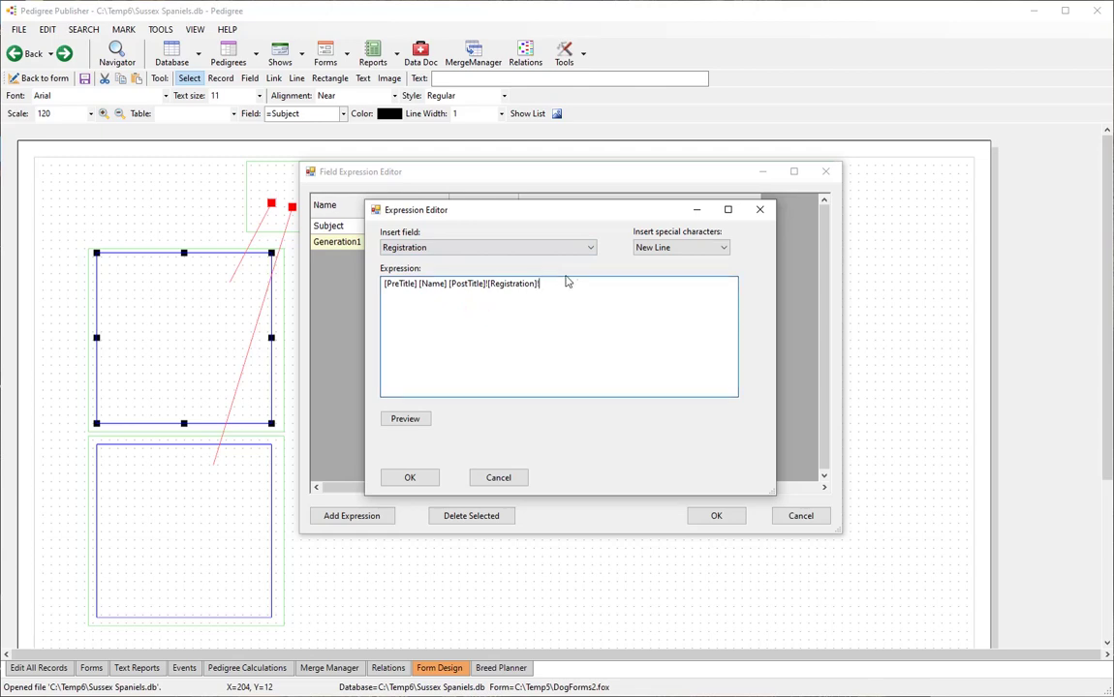
pyautogui.click(588, 249)
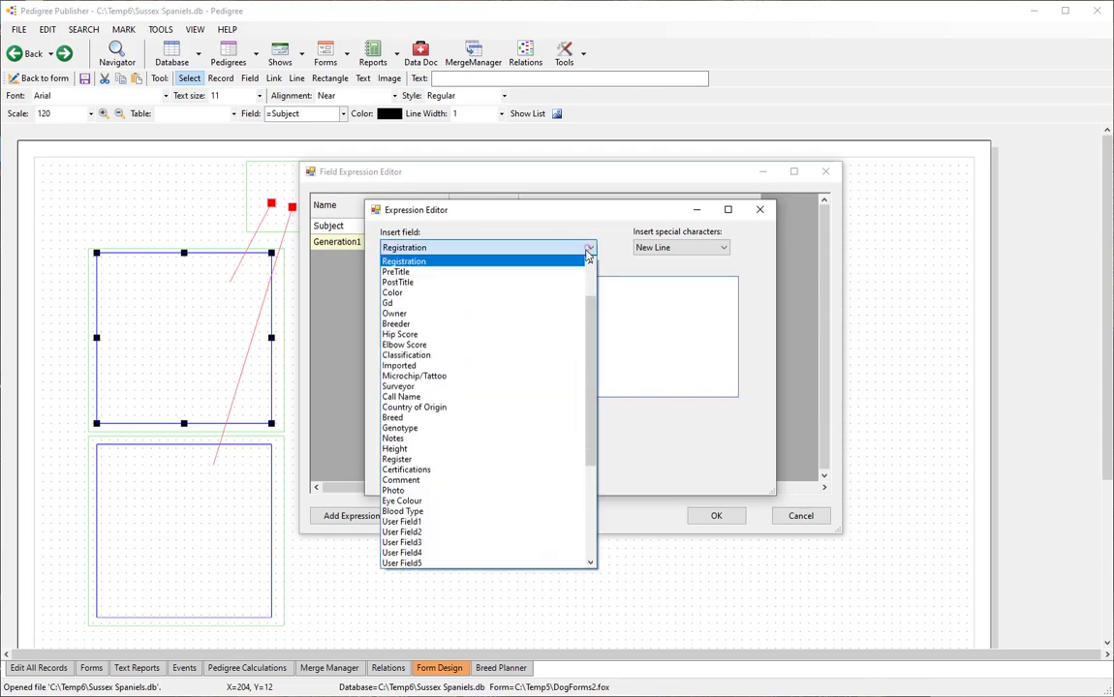
pyautogui.click(456, 296)
pyautogui.click(410, 479)
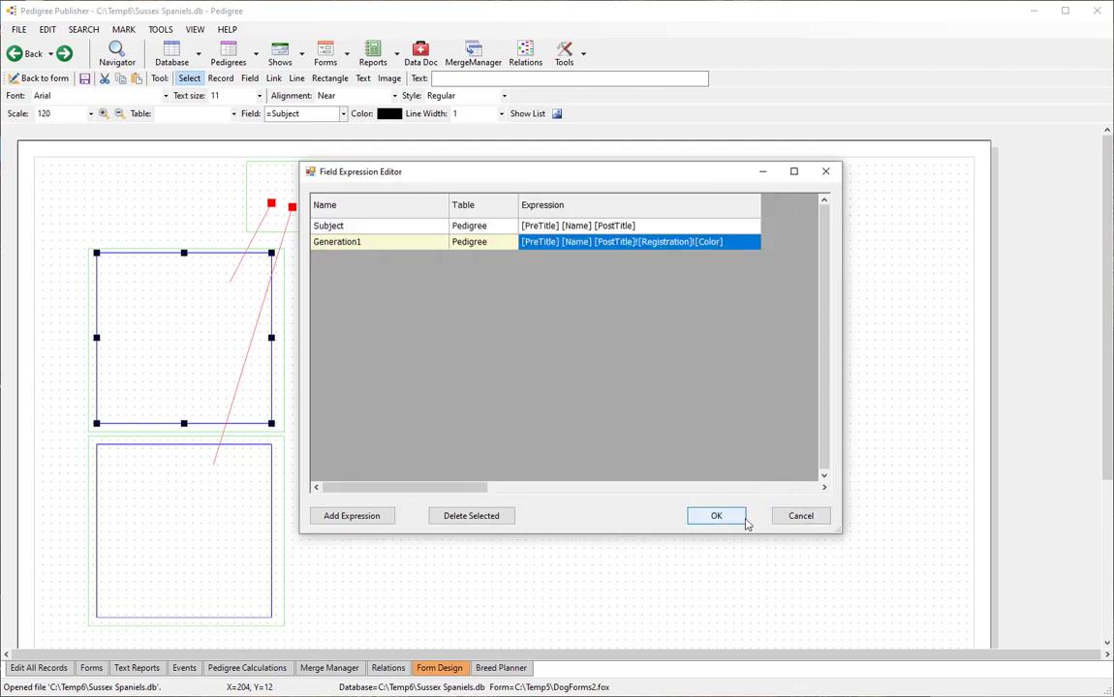
pyautogui.click(715, 516)
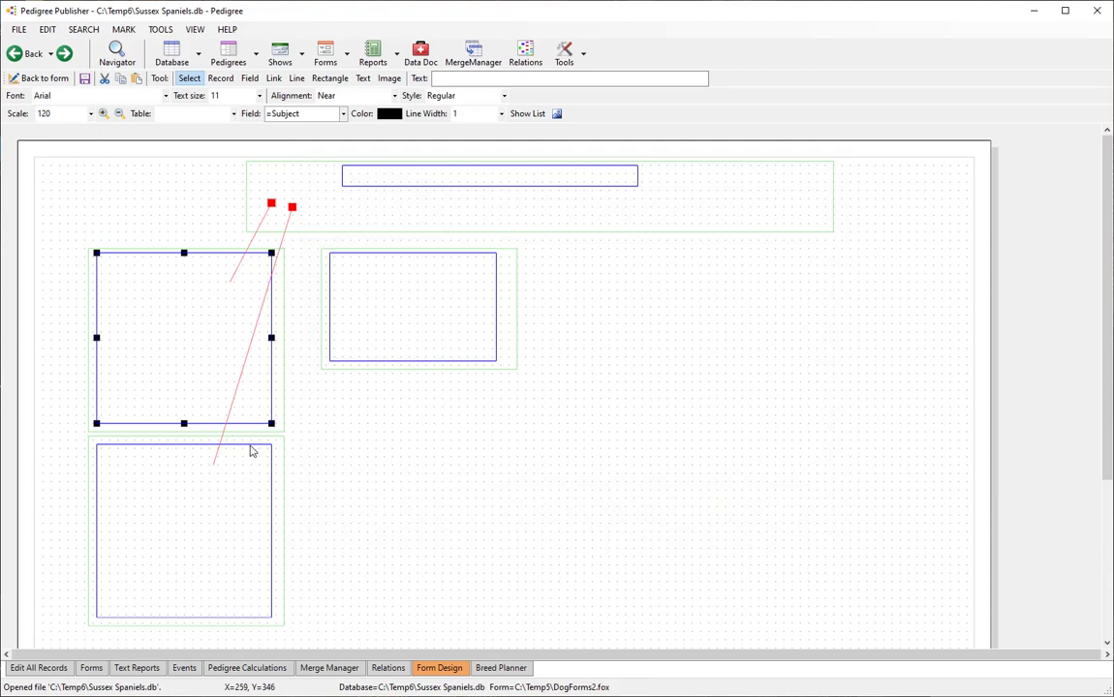
# Assign the =Generation1 expression to both the sire and dam field boxes.
pyautogui.keyDown('shift'); pyautogui.click(251, 450); pyautogui.keyUp('shift')
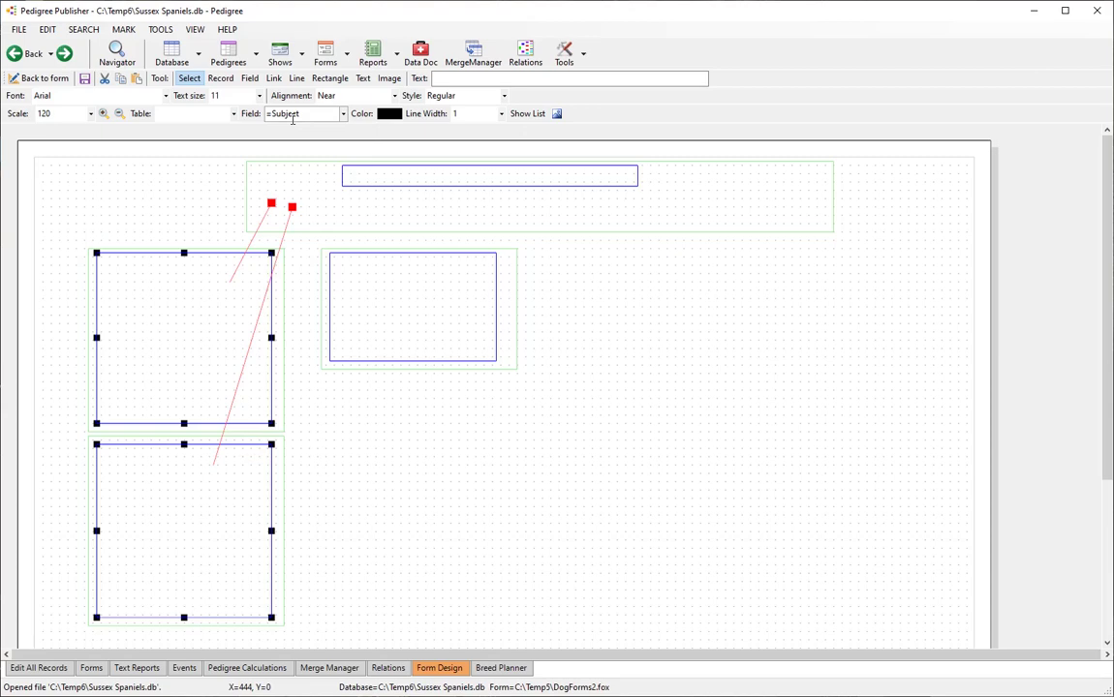
pyautogui.click(343, 113)
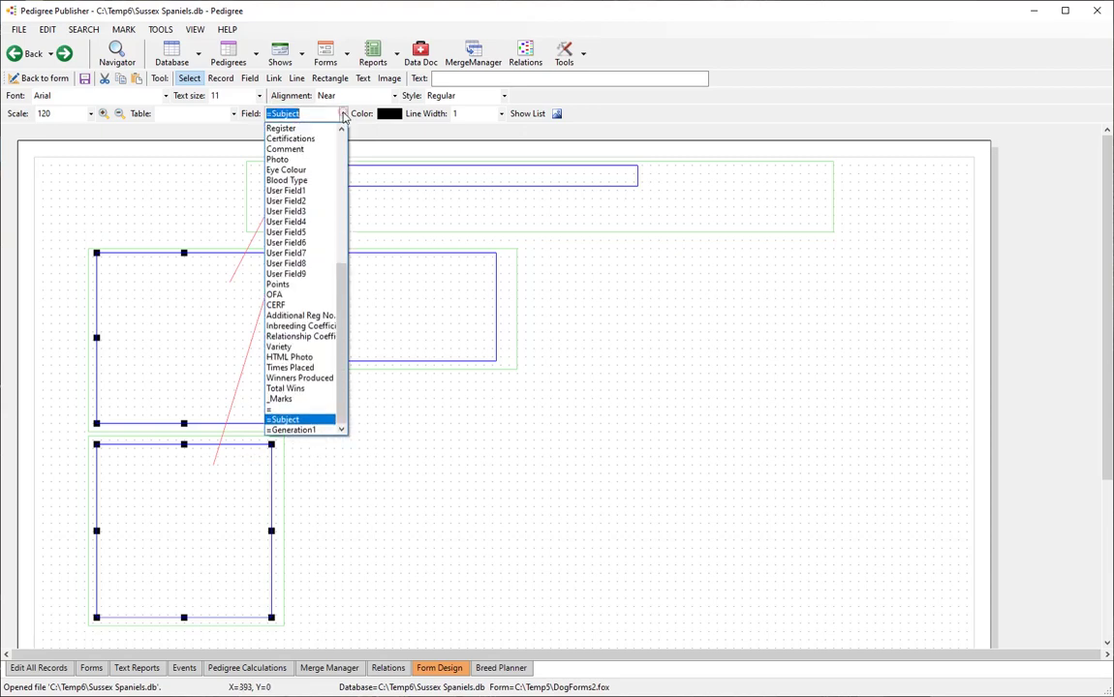
pyautogui.click(310, 431)
pyautogui.click(355, 427)
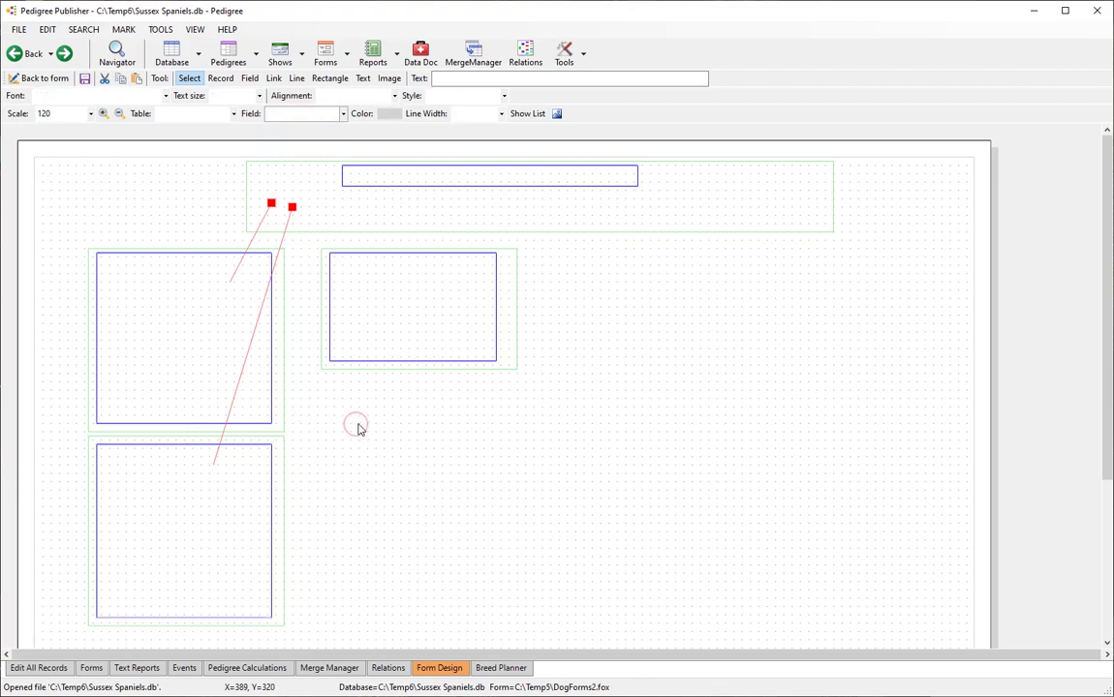
# Shorten the grandparent's field box and its surrounding record box to less than half the sire block's height.
pyautogui.click(372, 362)
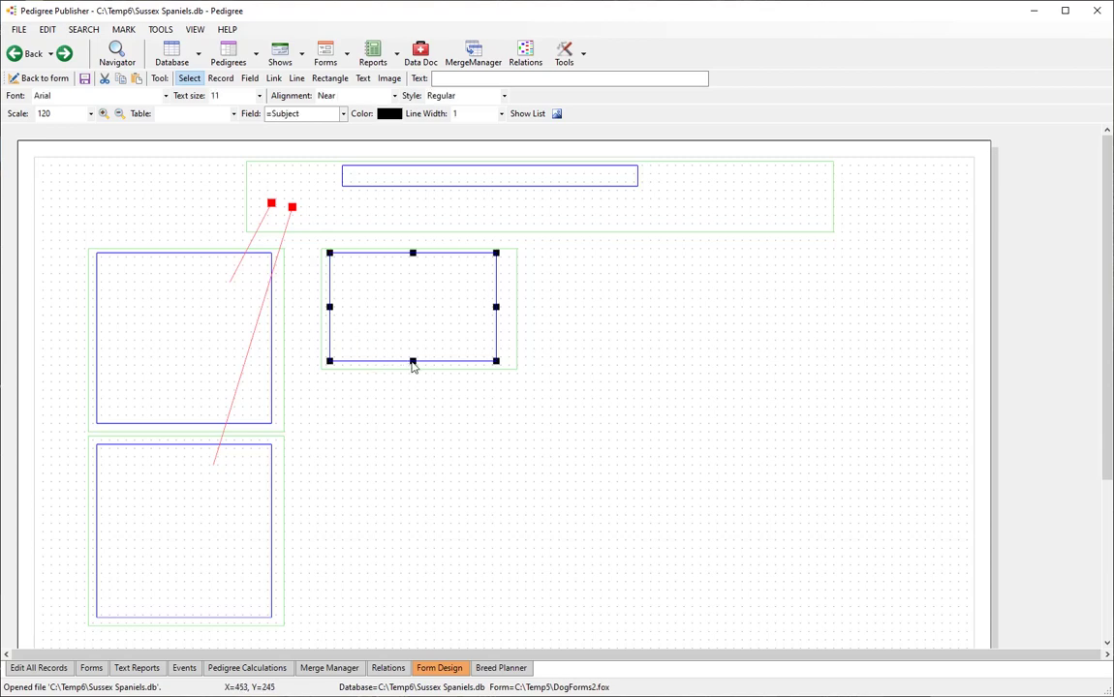
pyautogui.moveTo(413, 361); pyautogui.dragTo(413, 321)
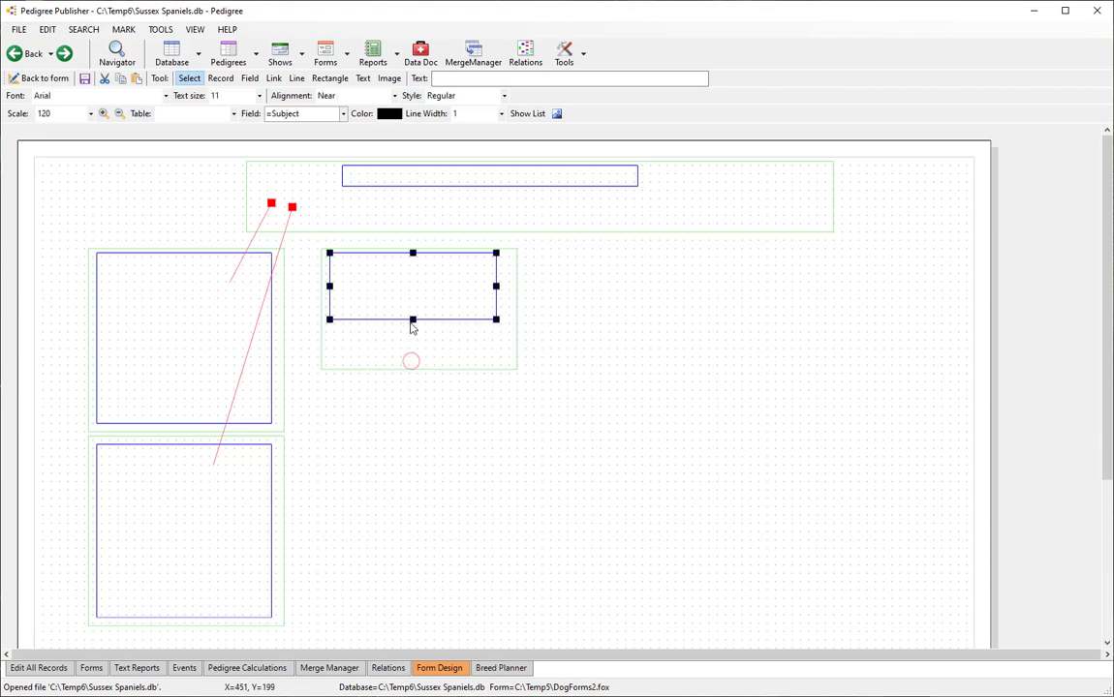
pyautogui.click(416, 372)
pyautogui.moveTo(417, 369); pyautogui.dragTo(422, 327)
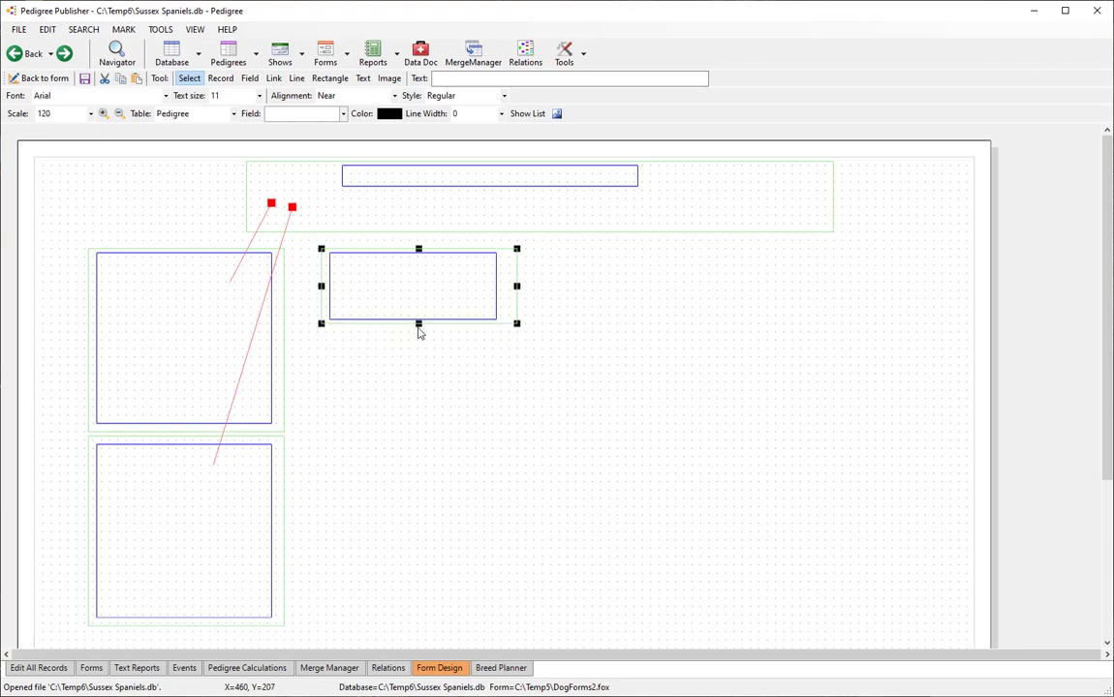
# Copy the grandparent record and field boxes, paste them, and align the copy directly below the original.
pyautogui.moveTo(566, 240); pyautogui.dragTo(313, 343)
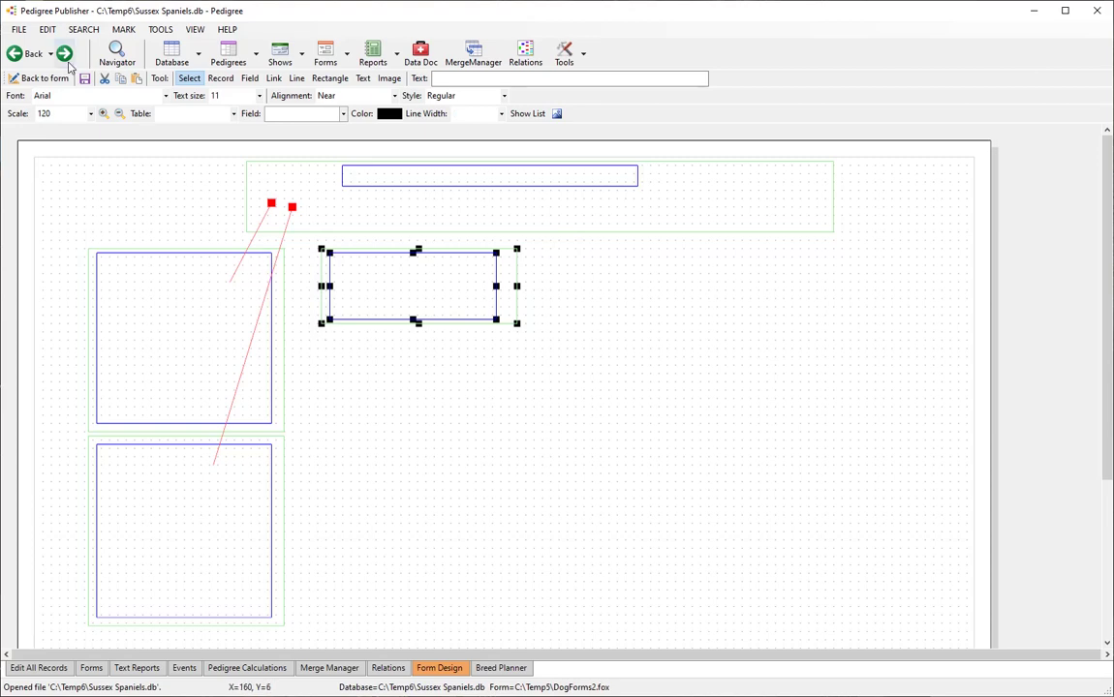
pyautogui.click(47, 29)
pyautogui.click(61, 61)
pyautogui.click(47, 30)
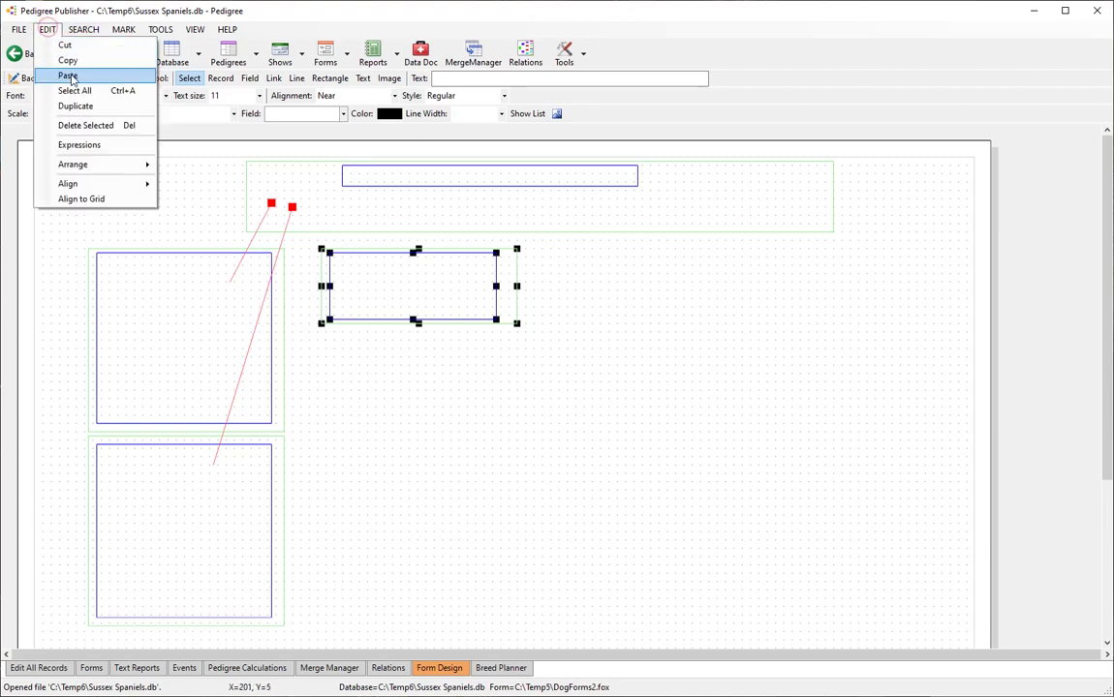
pyautogui.click(68, 74)
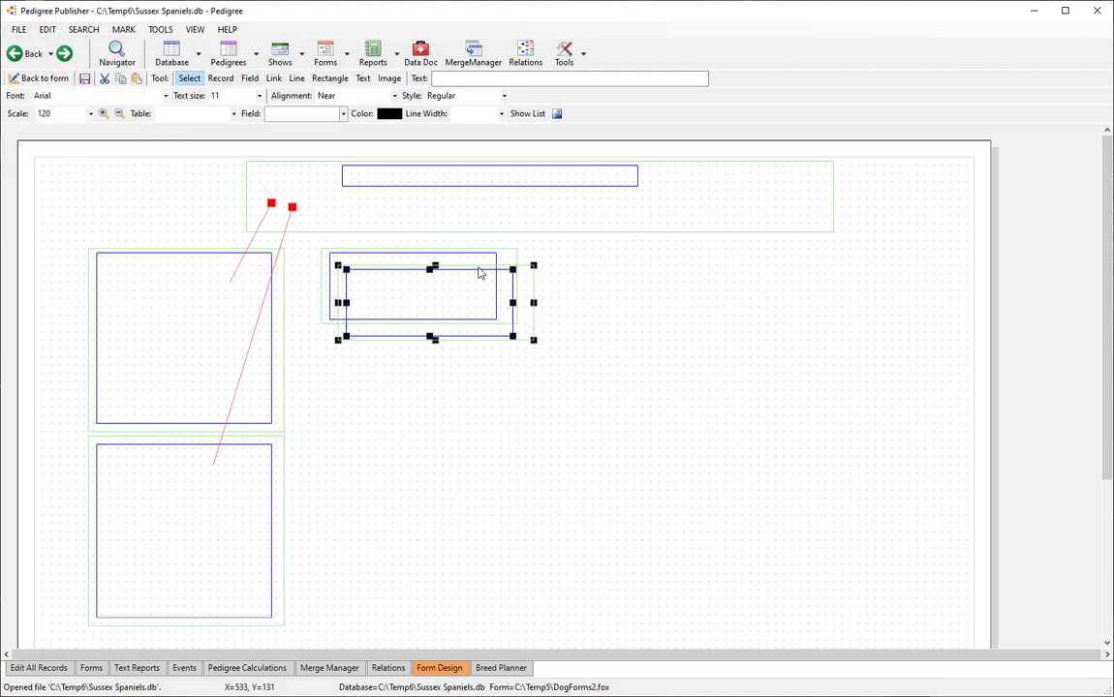
pyautogui.moveTo(478, 272); pyautogui.dragTo(435, 361)
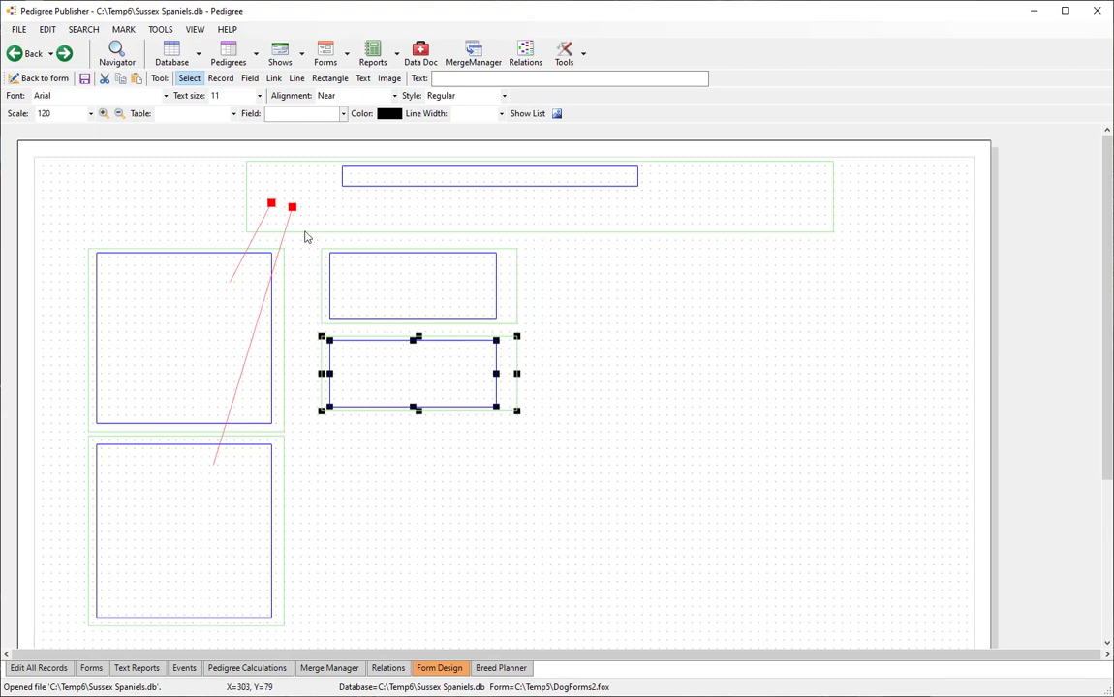
# Duplicate the Sire link and run the copy from the sire block to the upper grandparent box.
pyautogui.click(267, 217)
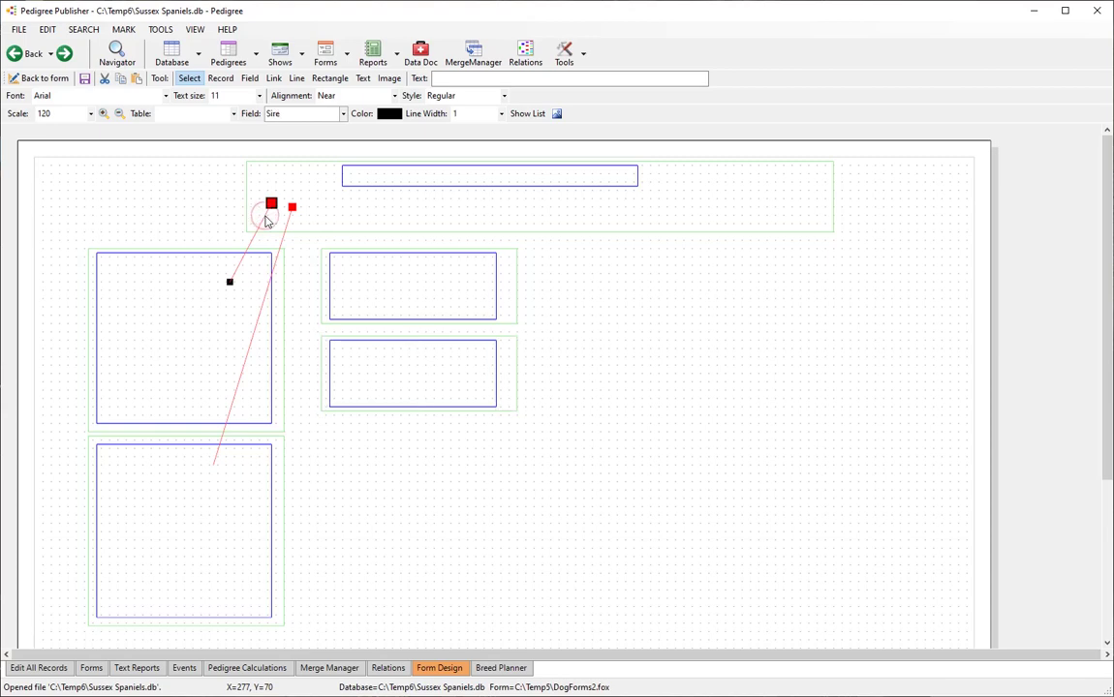
pyautogui.click(48, 30)
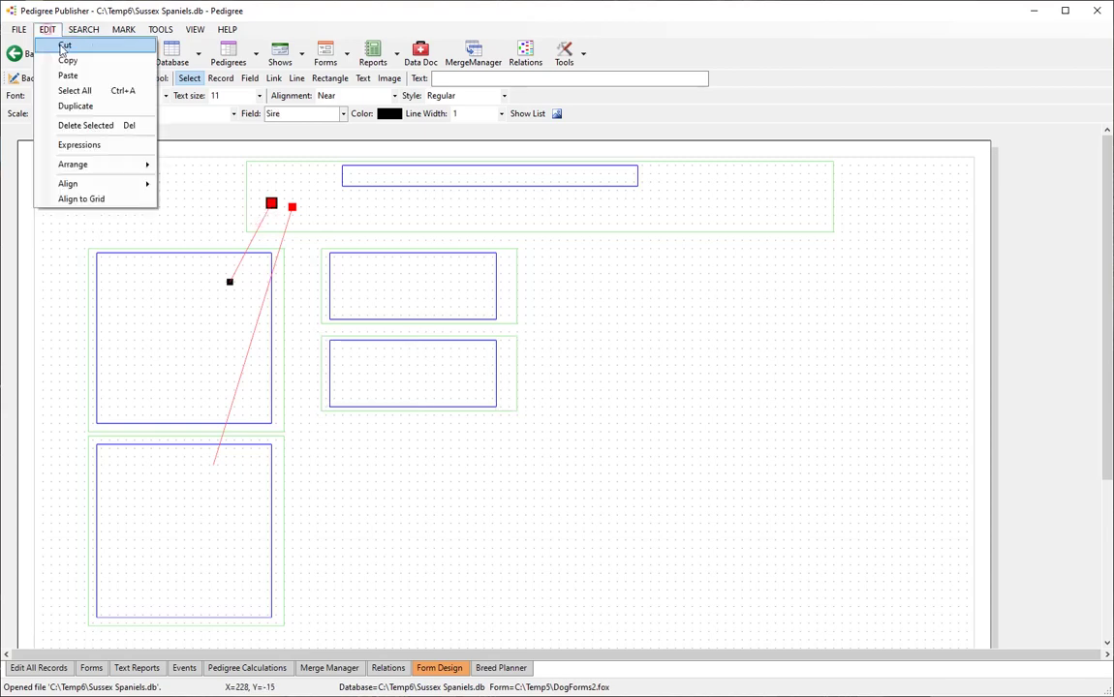
pyautogui.click(85, 103)
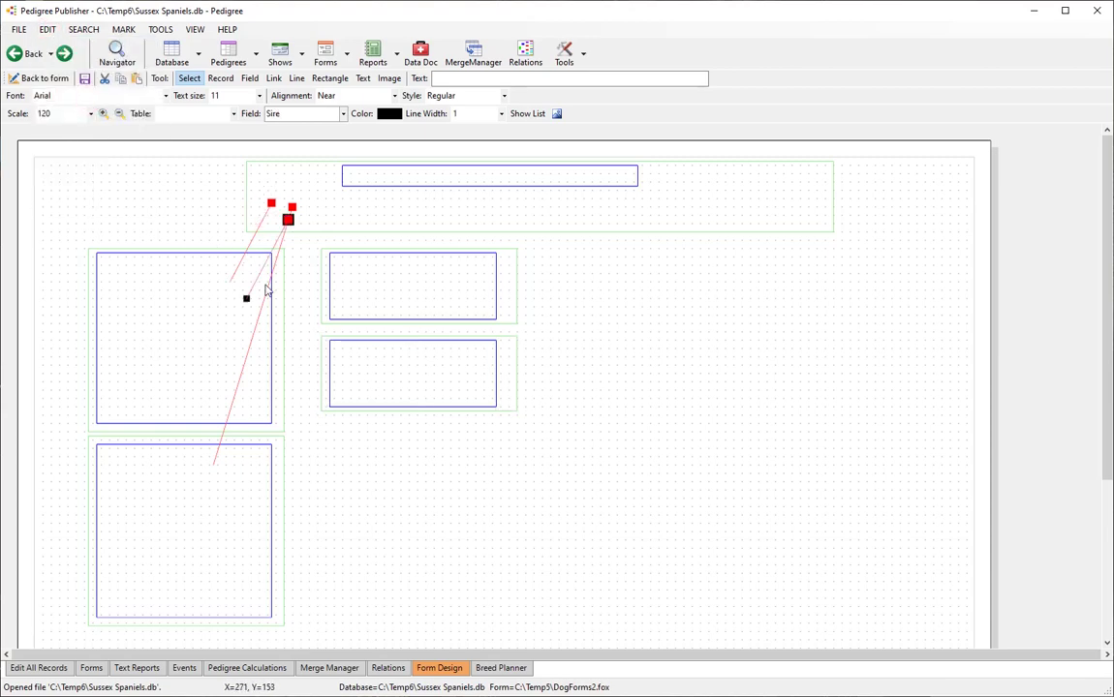
pyautogui.moveTo(246, 300); pyautogui.dragTo(384, 278)
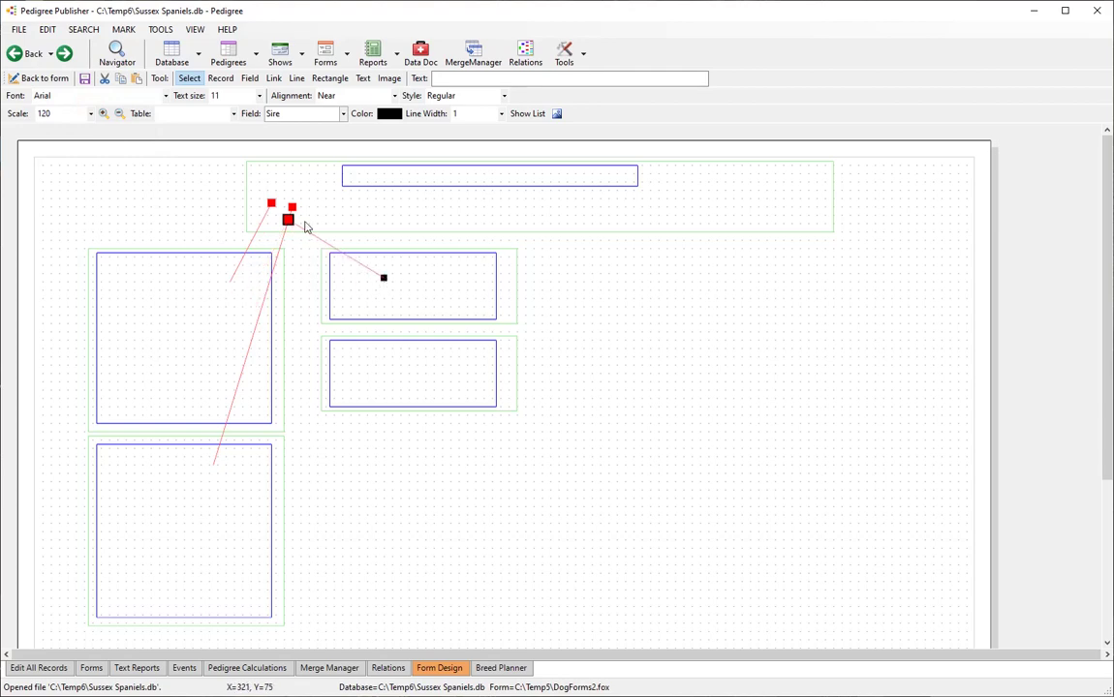
pyautogui.moveTo(288, 221); pyautogui.dragTo(211, 296)
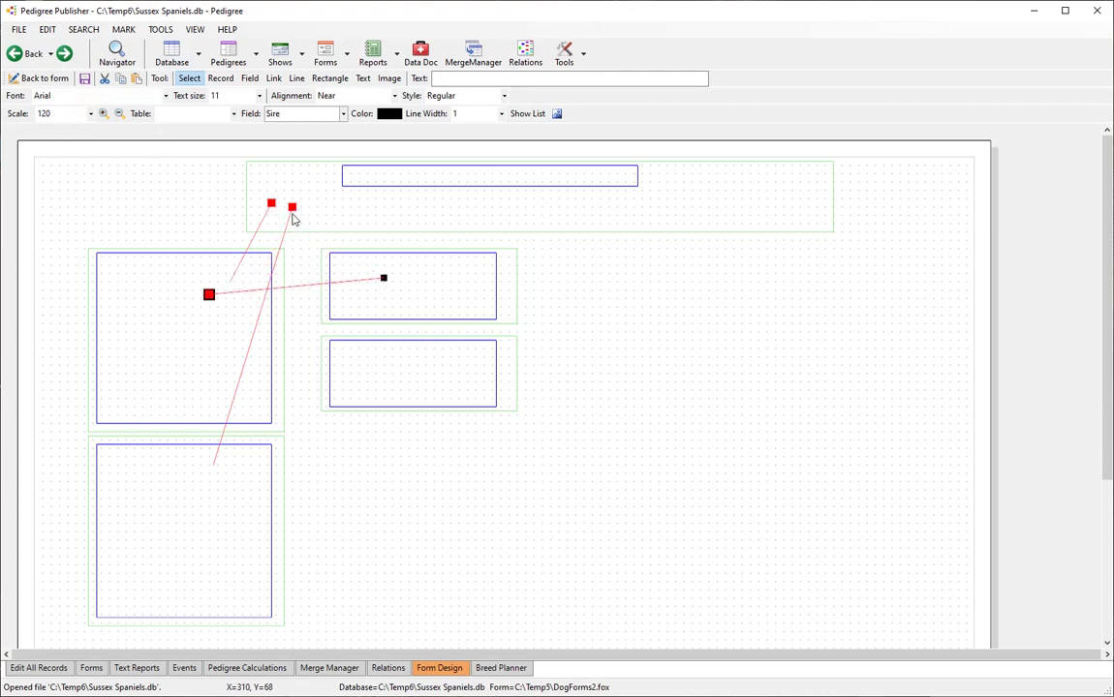
# Duplicate the Dam link, run the copy from the sire block to the lower grandparent box, and preview the form with data.
pyautogui.click(292, 211)
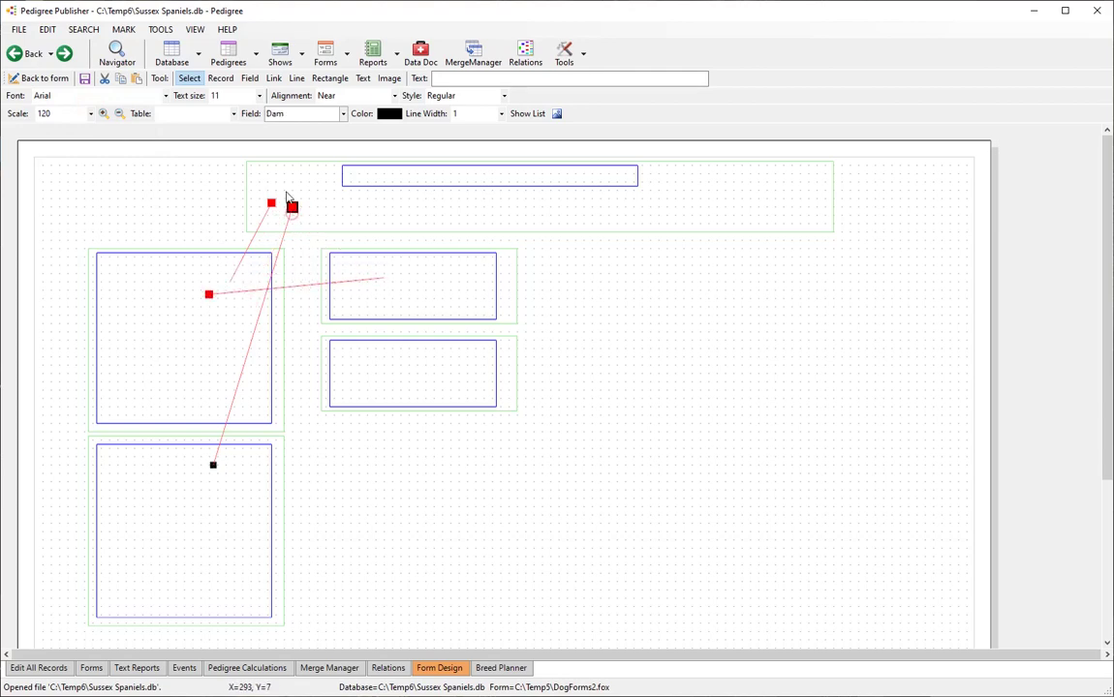
pyautogui.click(62, 31)
pyautogui.click(87, 104)
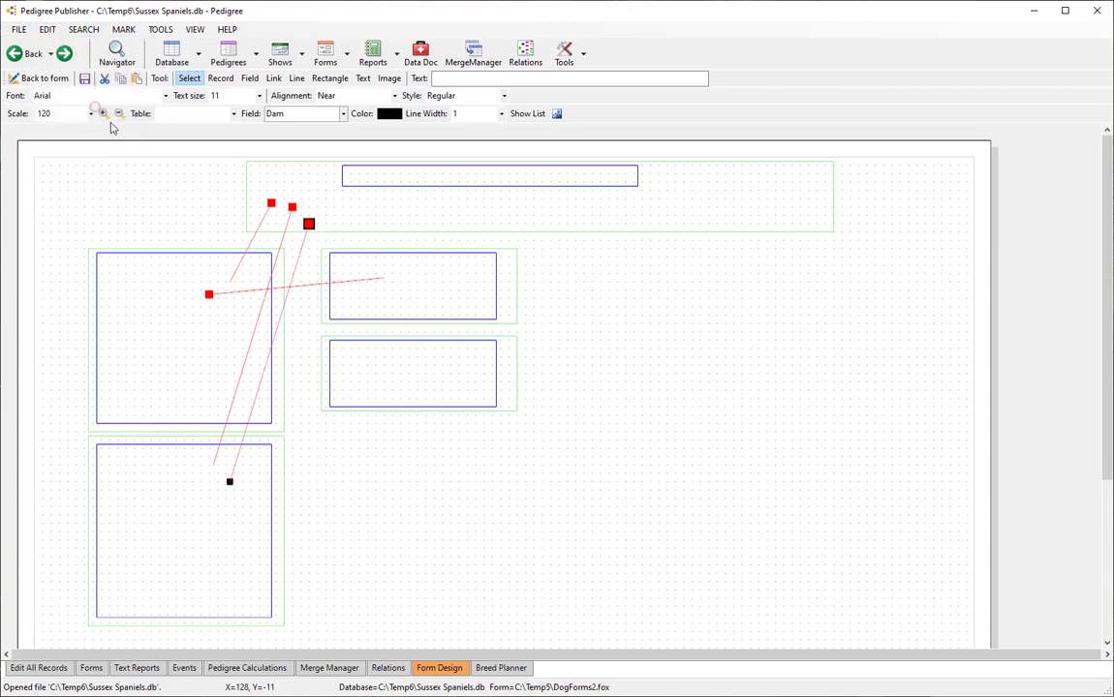
pyautogui.moveTo(308, 224); pyautogui.dragTo(364, 363)
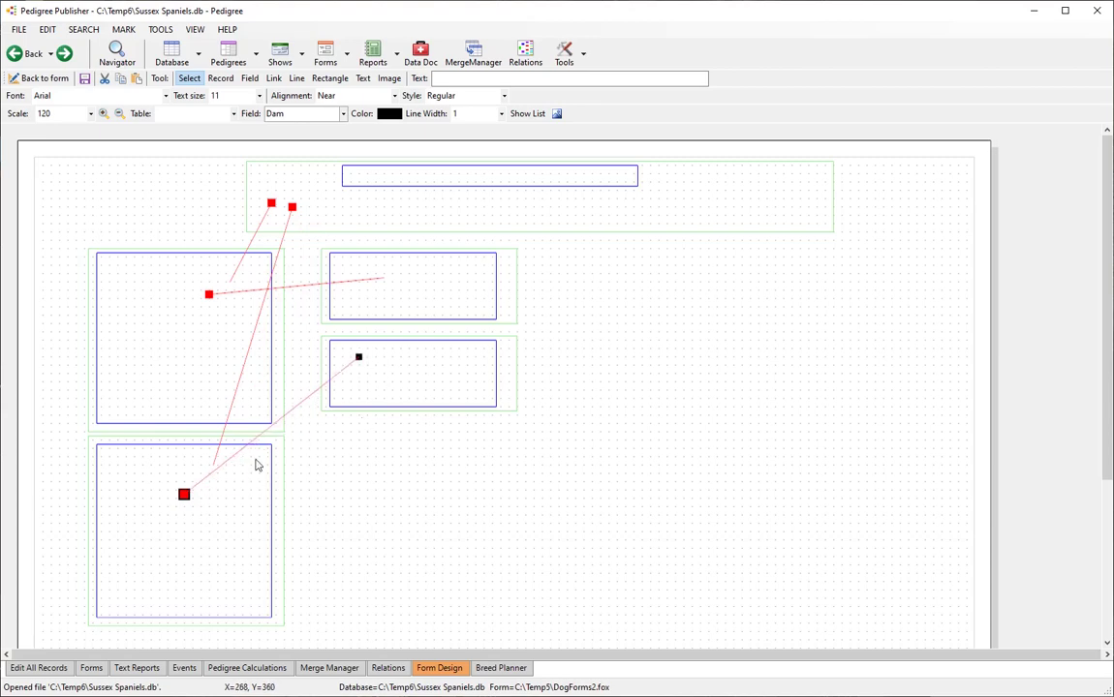
pyautogui.moveTo(185, 496); pyautogui.dragTo(218, 338)
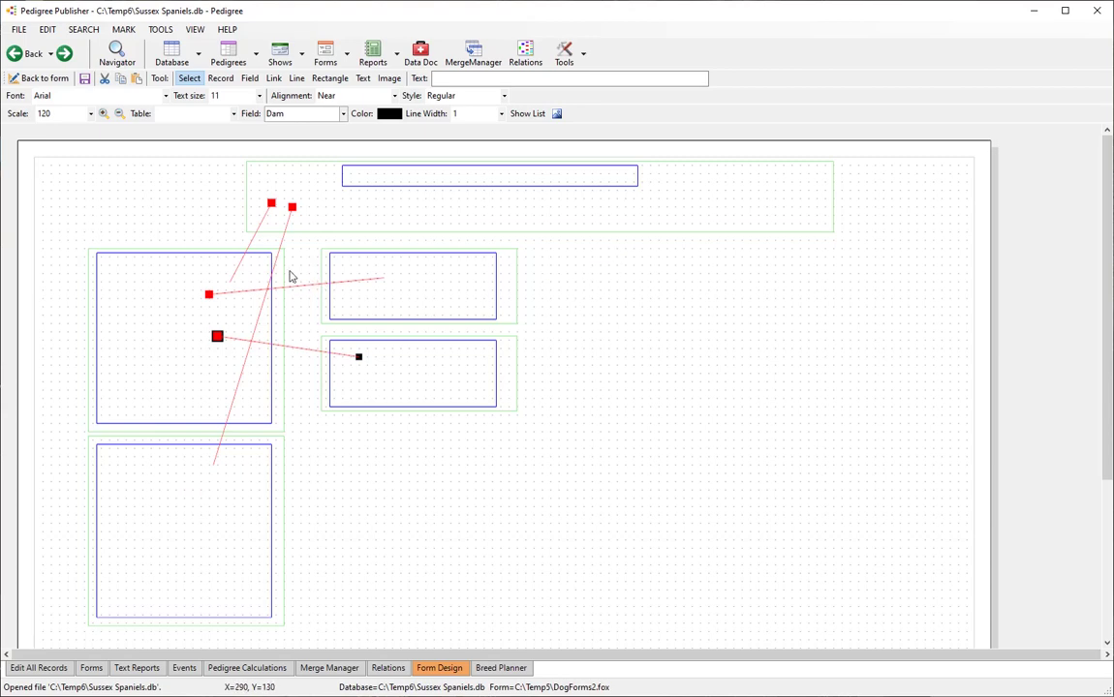
pyautogui.click(31, 81)
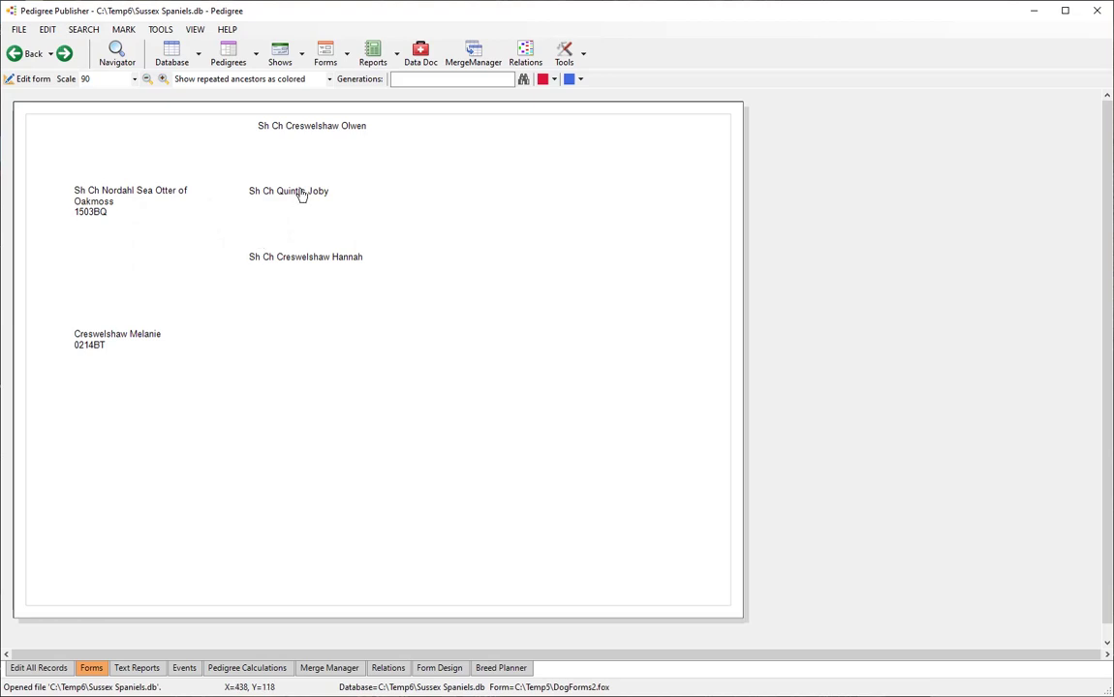
pyautogui.click(29, 79)
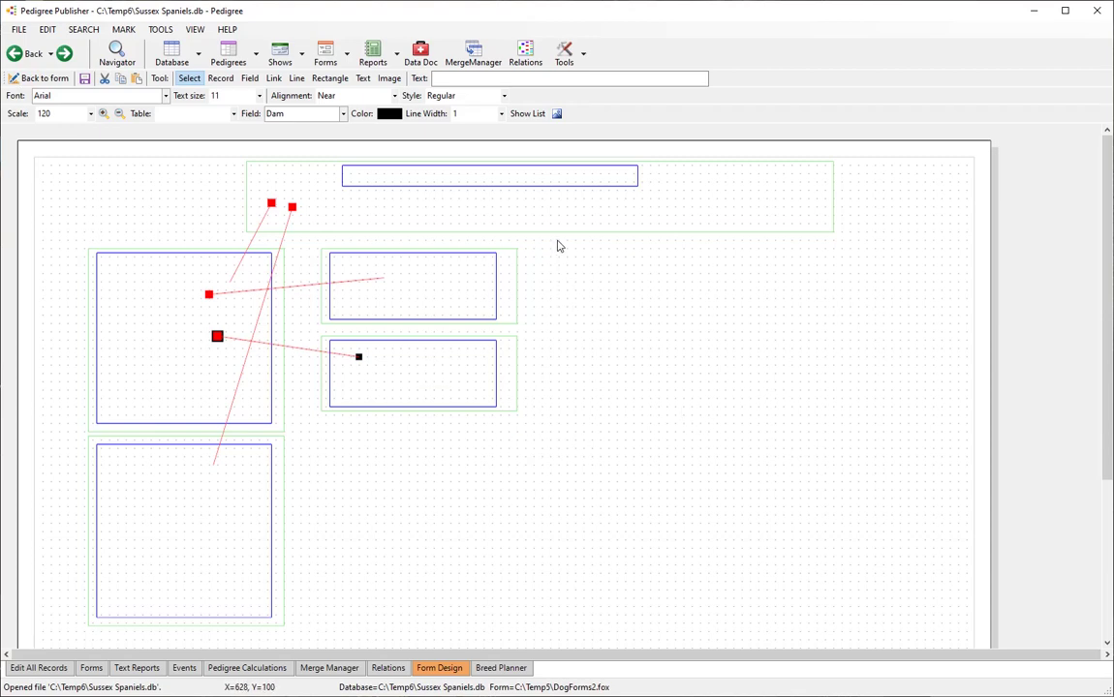
# Copy the two grandparent boxes together with their Sire and Dam links, and paste the copy into the form.
pyautogui.moveTo(556, 244); pyautogui.dragTo(179, 416)
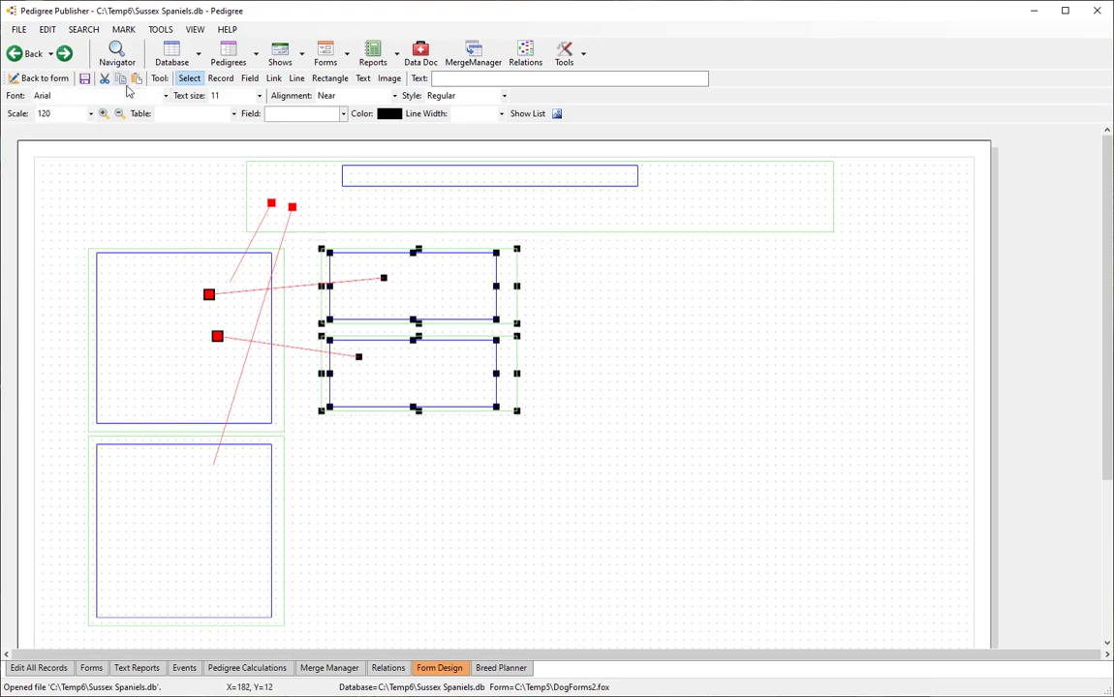
pyautogui.click(47, 29)
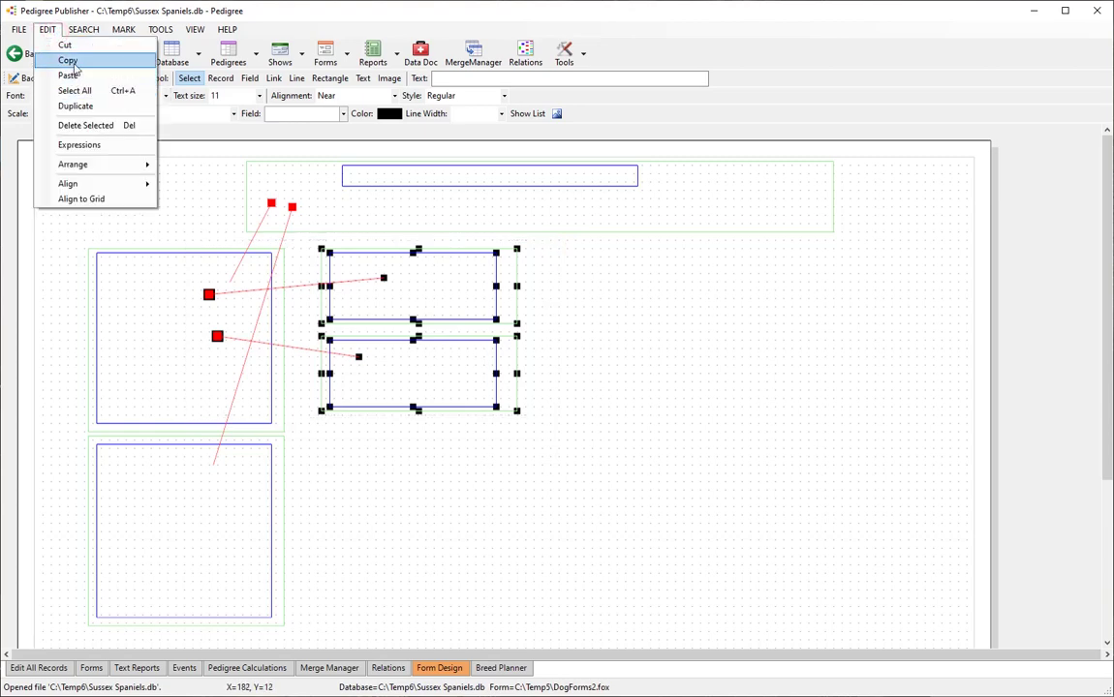
pyautogui.click(76, 61)
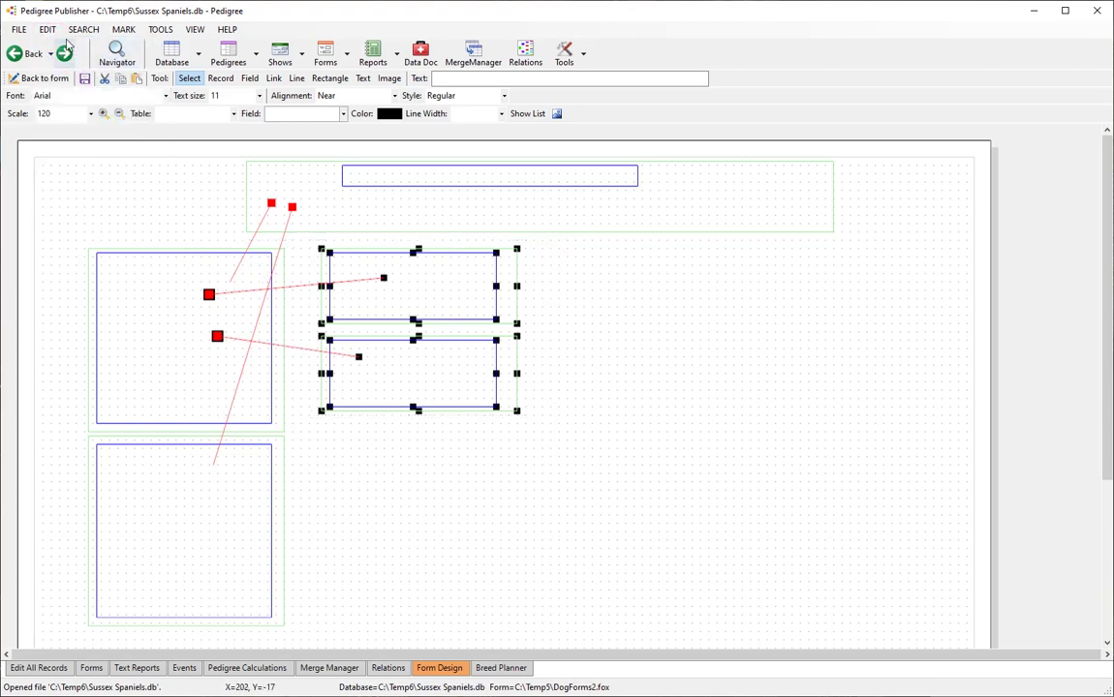
pyautogui.click(47, 29)
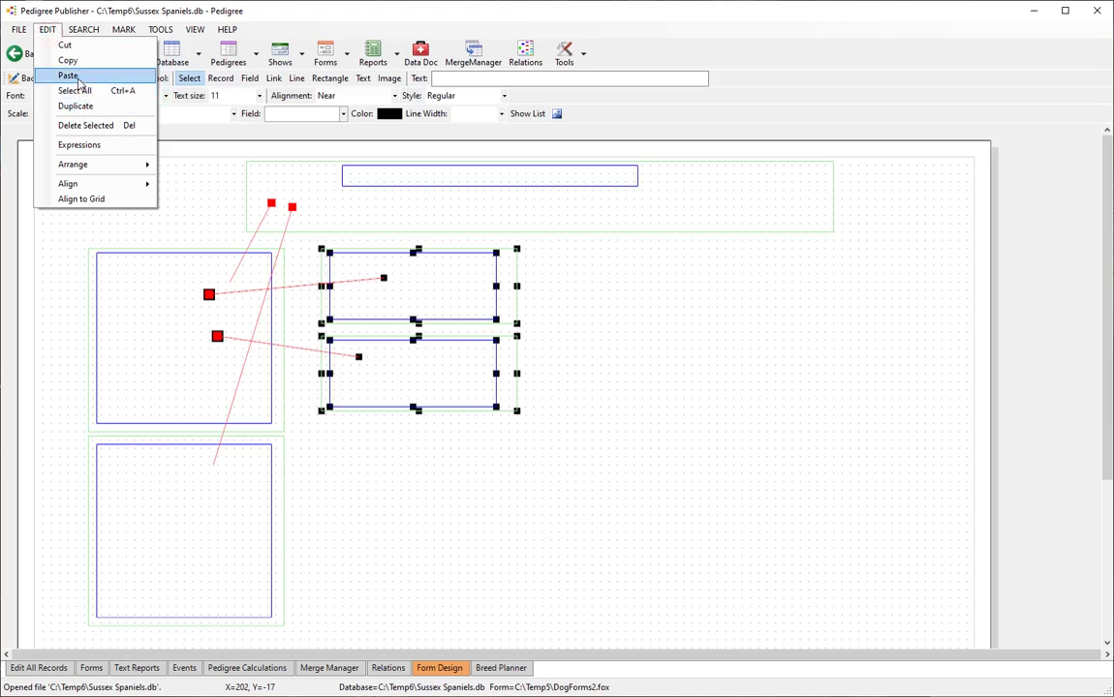
pyautogui.click(68, 75)
# Move the pasted grandparent set beside the dam block, aligned under the upper pair with its links starting in the dam block, and preview the form.
pyautogui.press('Down')
pyautogui.press('Down')
pyautogui.press('Down')
pyautogui.press('Down')
pyautogui.press('Down')
pyautogui.press('Down')
pyautogui.press('Down')
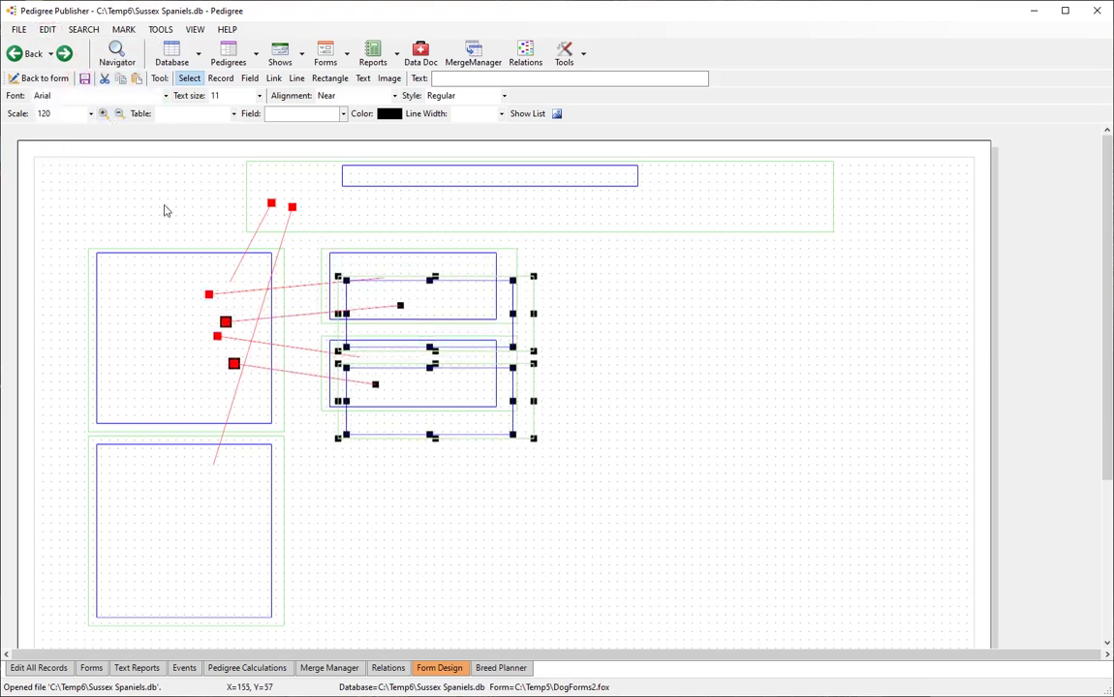
pyautogui.press('Down')
pyautogui.press('Down')
pyautogui.press('Down')
pyautogui.press('Down')
pyautogui.press('Down')
pyautogui.press('Down')
pyautogui.press('Down')
pyautogui.press('Down')
pyautogui.press('Down')
pyautogui.press('Down')
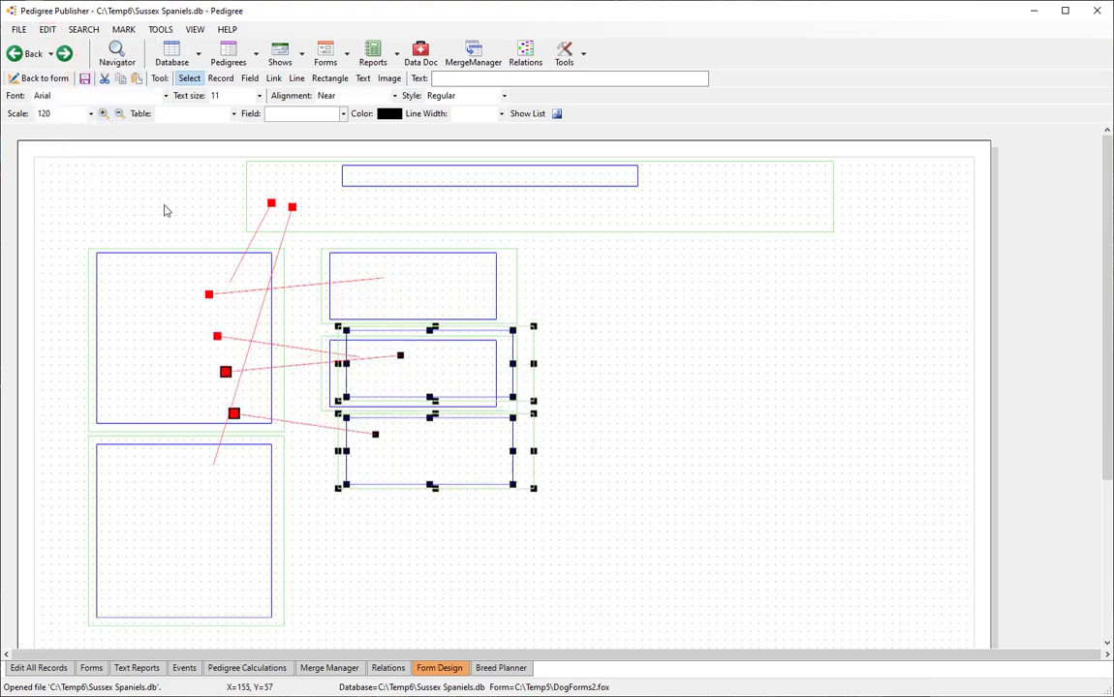
pyautogui.press('Down')
pyautogui.press('Down')
pyautogui.press('Down')
pyautogui.press('Down')
pyautogui.press('Down')
pyautogui.press('Down')
pyautogui.press('Down')
pyautogui.press('Down')
pyautogui.press('Down')
pyautogui.press('Down')
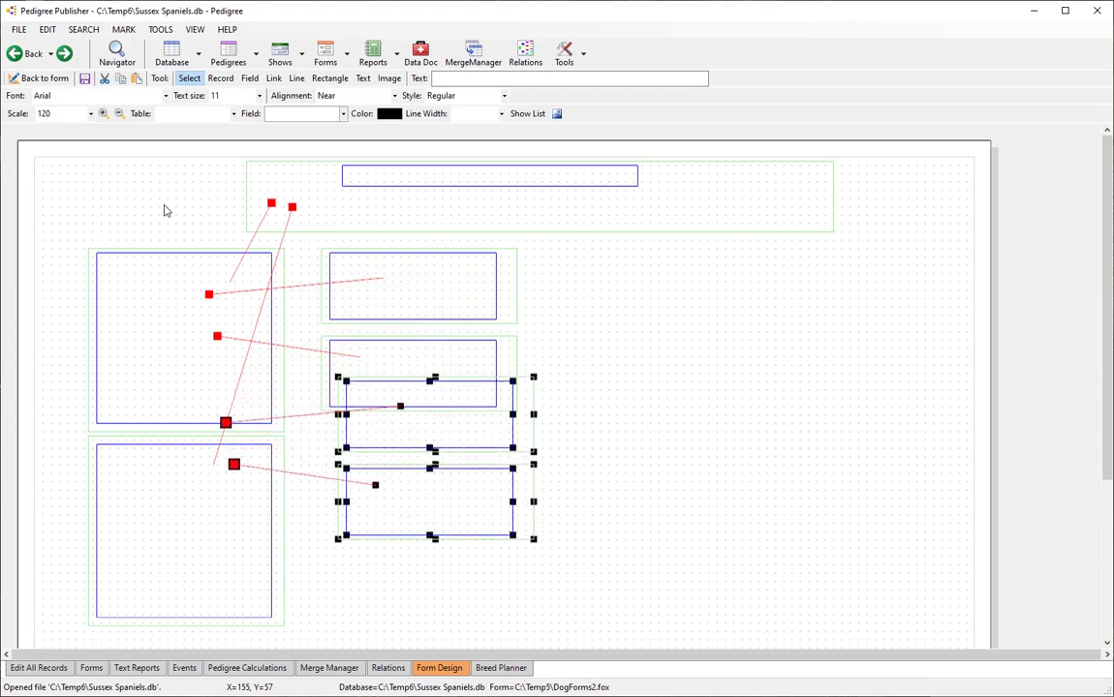
pyautogui.press('Down')
pyautogui.press('Down')
pyautogui.press('Down')
pyautogui.press('Down')
pyautogui.press('Down')
pyautogui.press('Down')
pyautogui.press('Down')
pyautogui.press('Down')
pyautogui.press('Down')
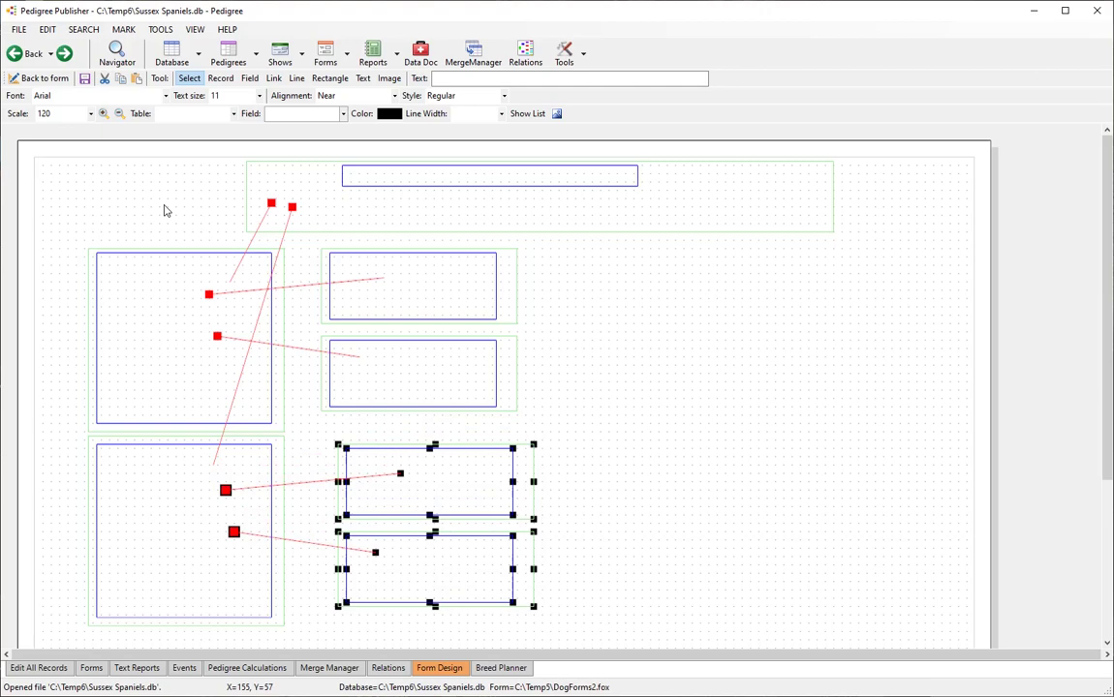
pyautogui.press('Left')
pyautogui.press('Left')
pyautogui.press('Left')
pyautogui.press('Left')
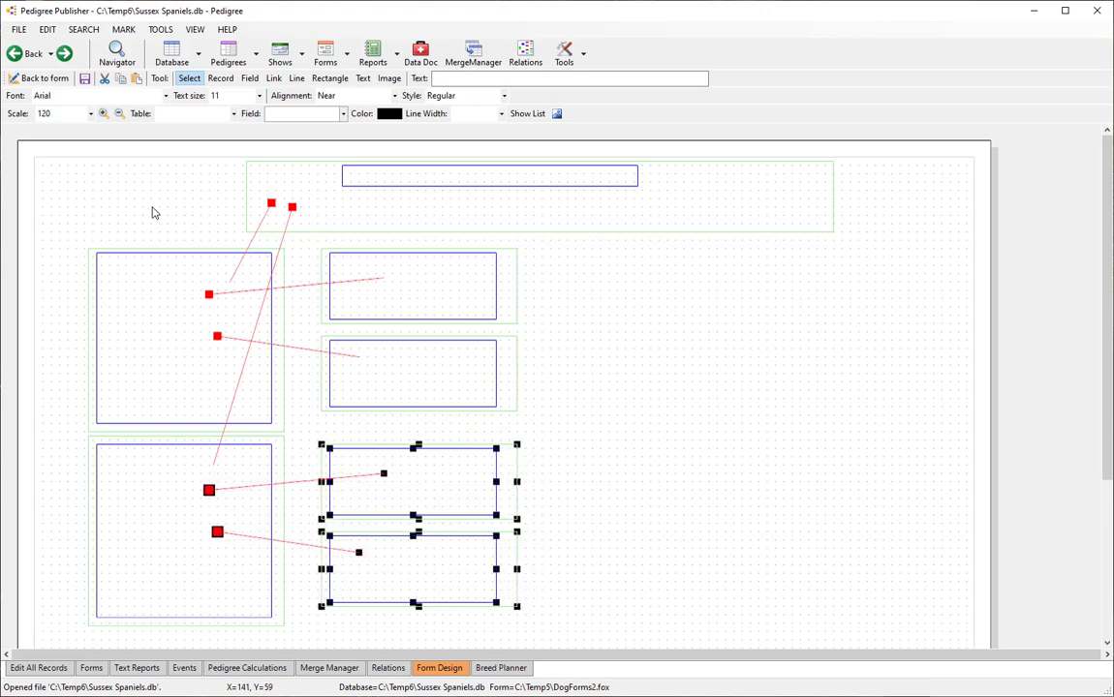
pyautogui.press('Up')
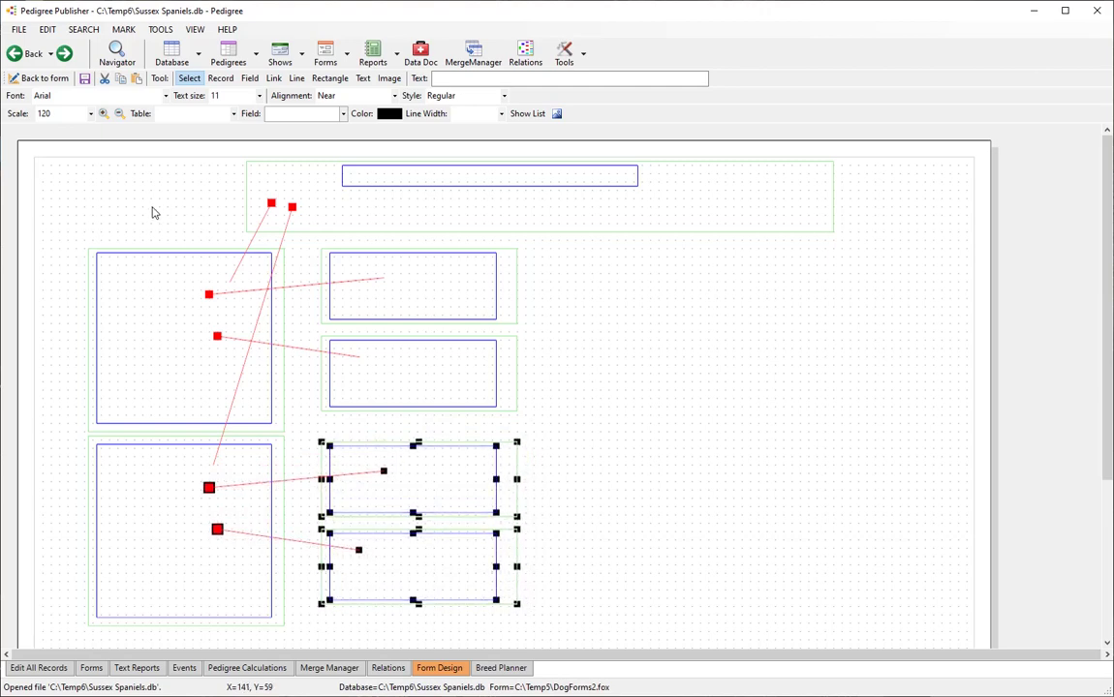
pyautogui.click(628, 434)
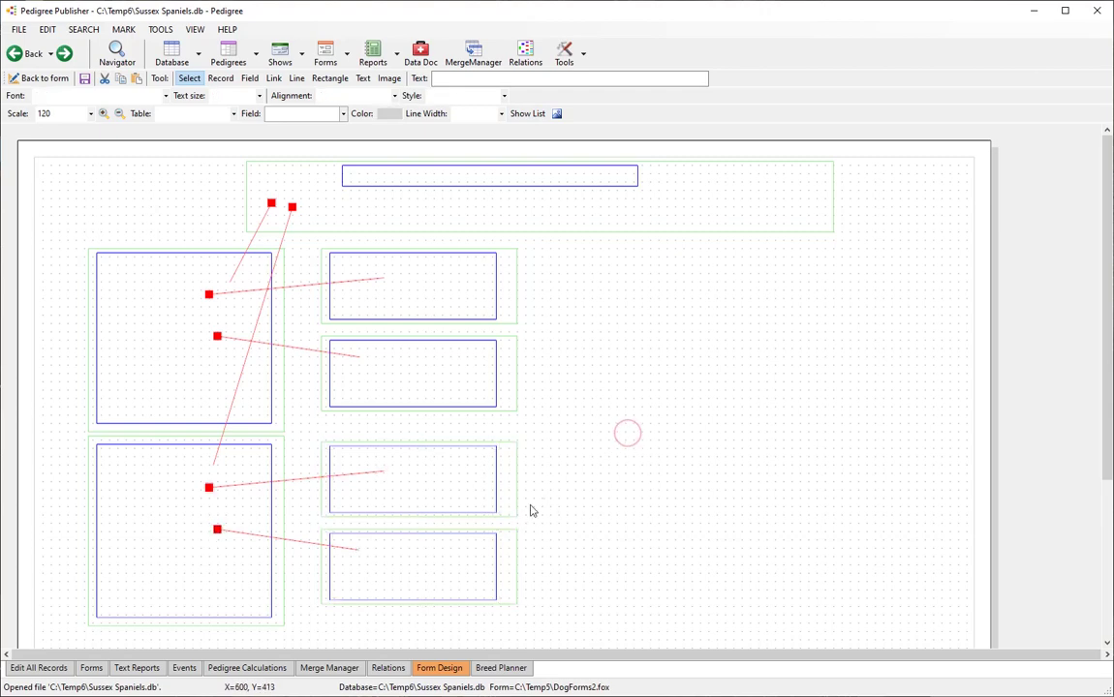
pyautogui.click(43, 78)
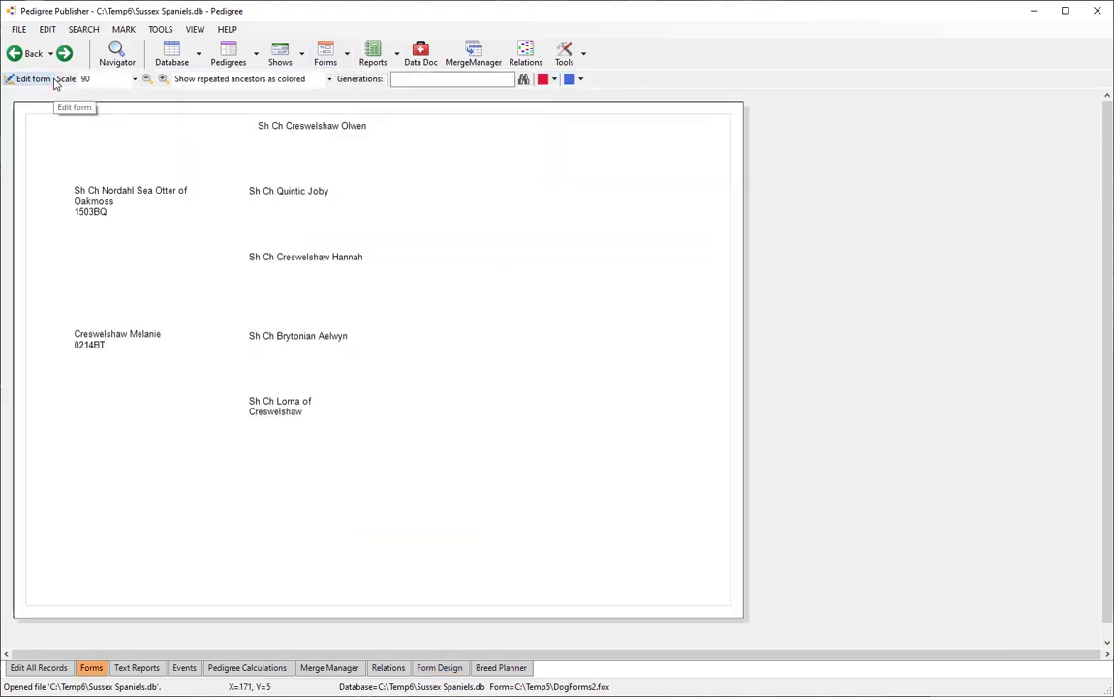
pyautogui.click(36, 79)
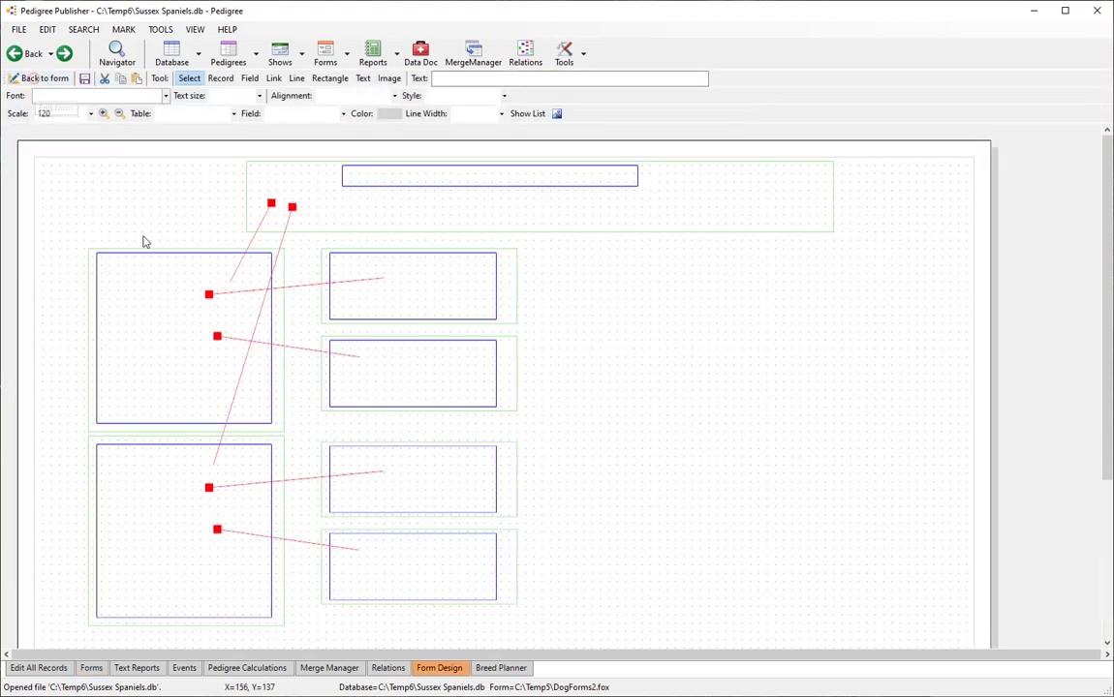
# Give the record boxes of the sire, dam and all four grandparents a visible outline through the line width, and preview the form with data.
pyautogui.click(217, 256)
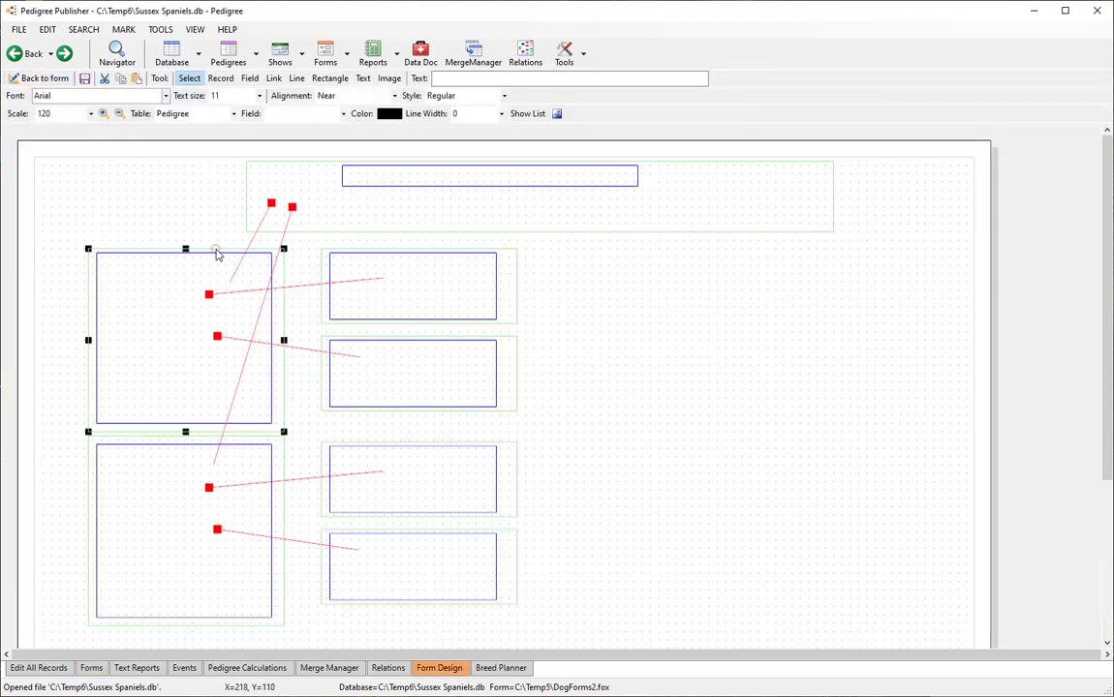
pyautogui.click(285, 474)
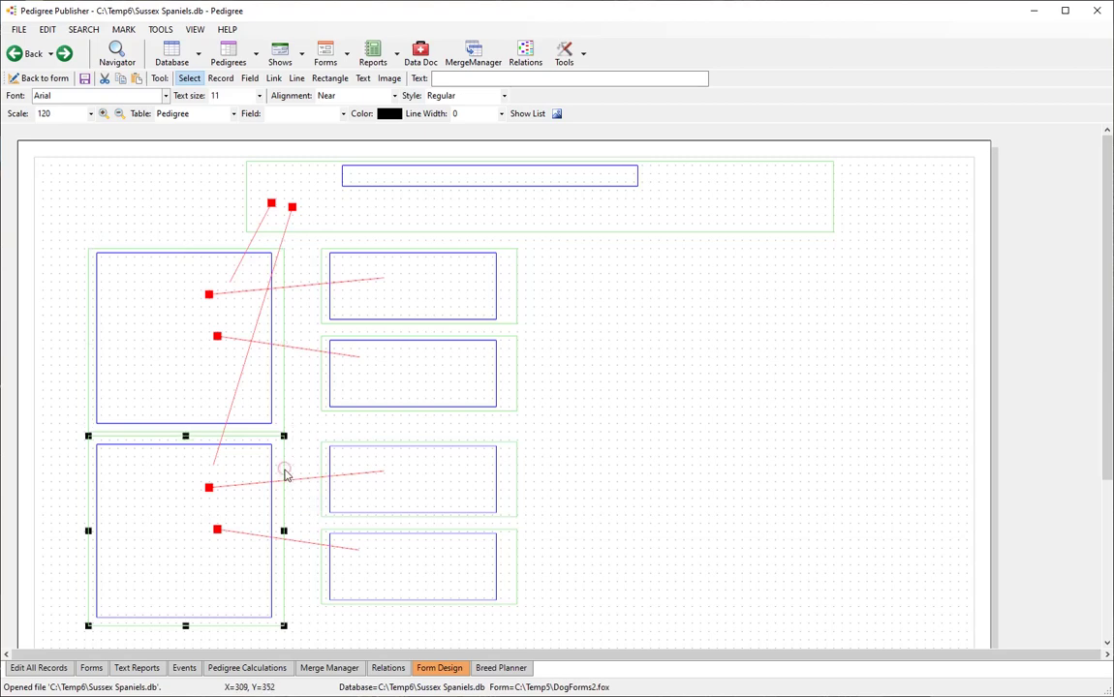
pyautogui.keyDown('shift'); pyautogui.click(283, 400); pyautogui.keyUp('shift')
pyautogui.keyDown('shift'); pyautogui.click(329, 402); pyautogui.keyUp('shift')
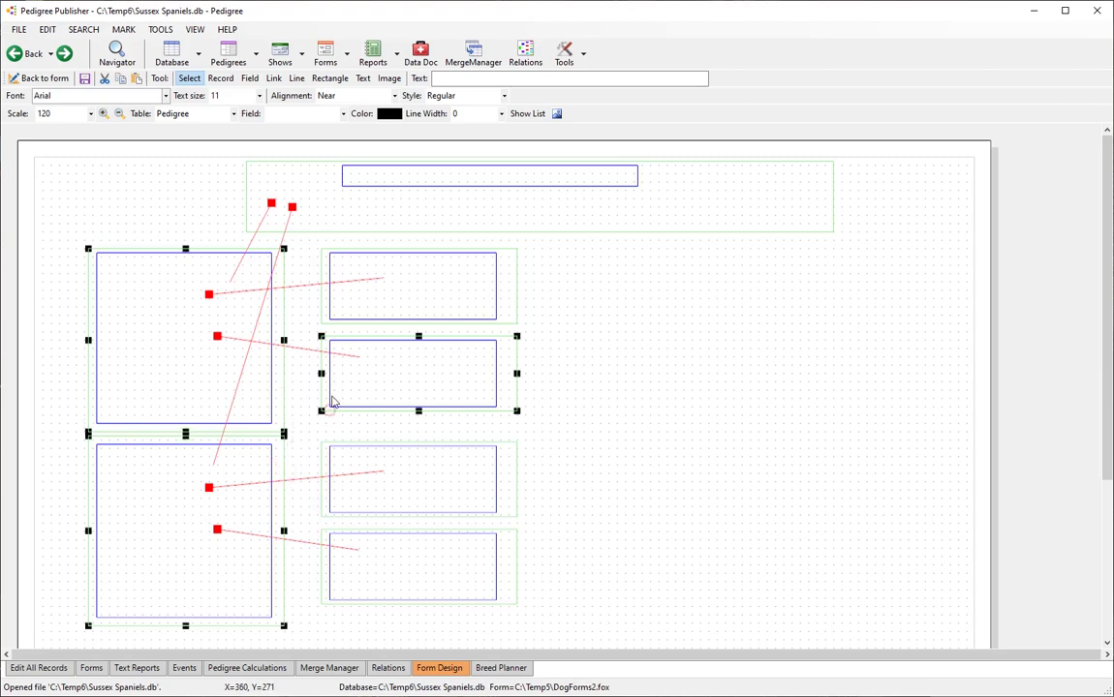
pyautogui.keyDown('shift'); pyautogui.click(327, 327); pyautogui.keyUp('shift')
pyautogui.keyDown('shift'); pyautogui.click(324, 447); pyautogui.keyUp('shift')
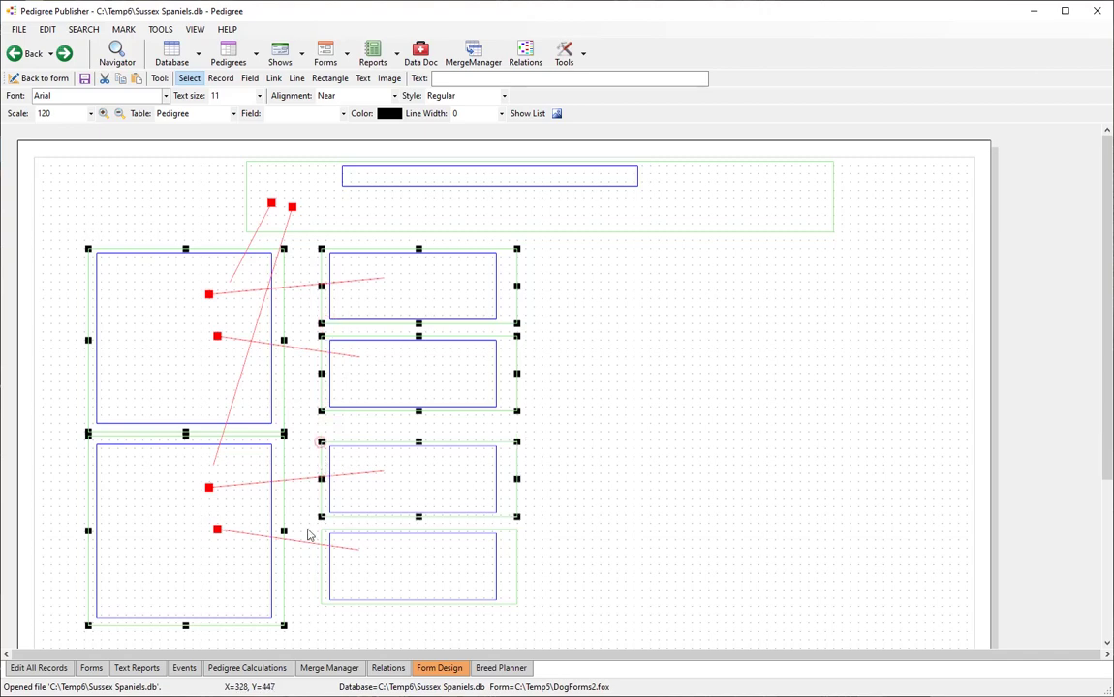
pyautogui.keyDown('shift'); pyautogui.click(323, 532); pyautogui.keyUp('shift')
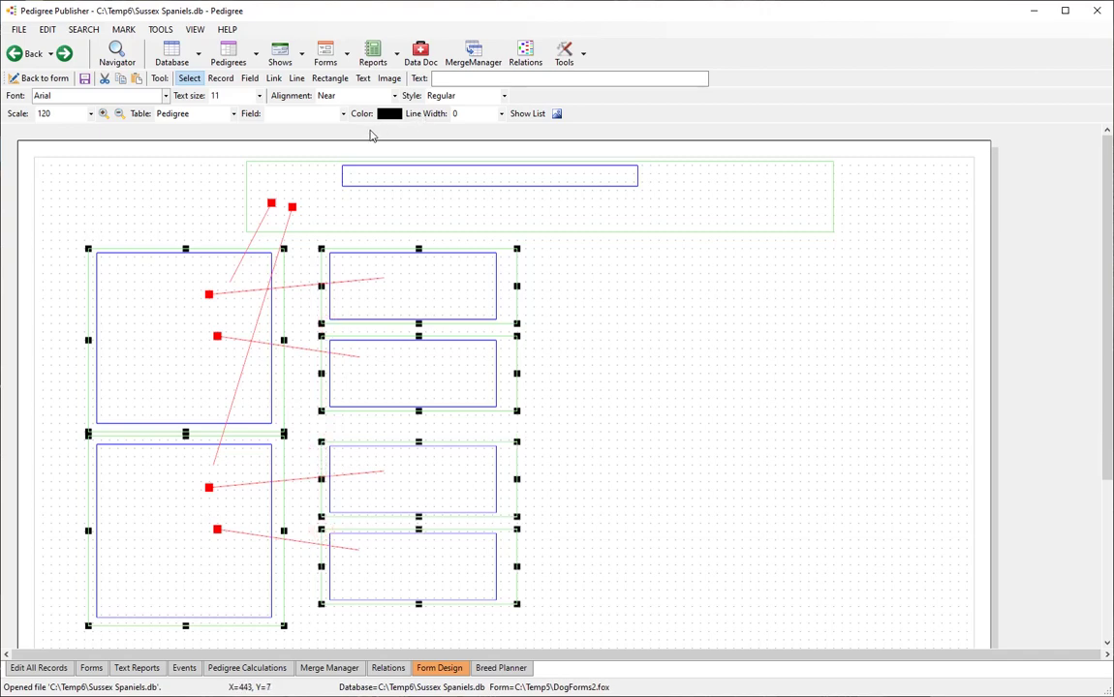
pyautogui.click(503, 115)
pyautogui.click(468, 138)
pyautogui.click(163, 170)
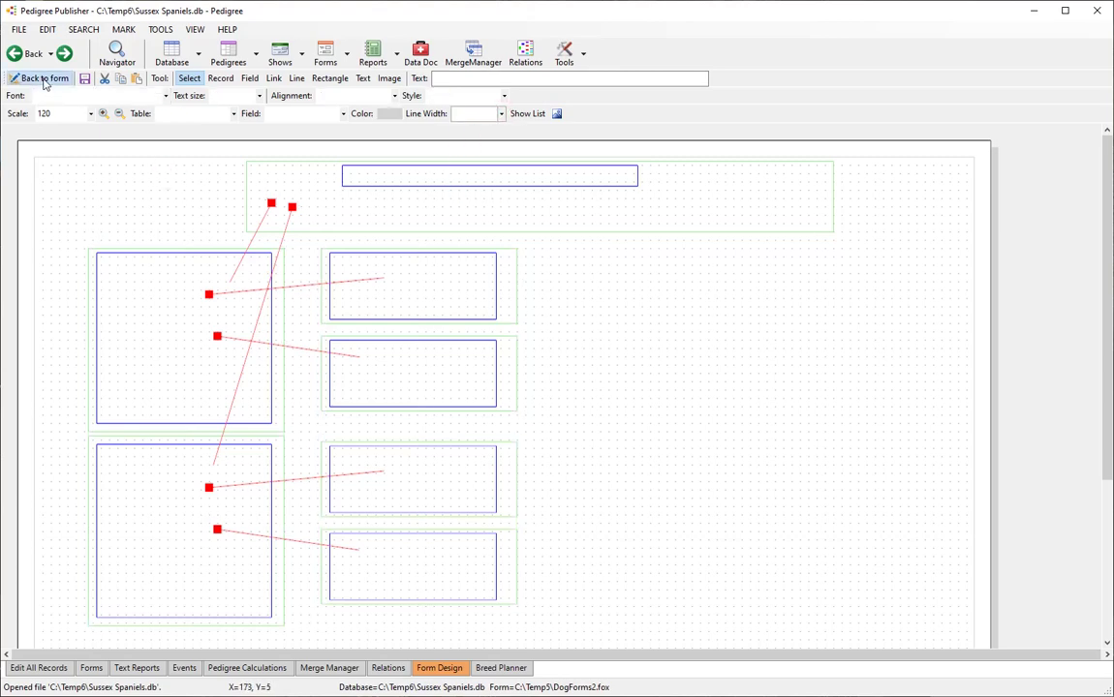
pyautogui.click(43, 80)
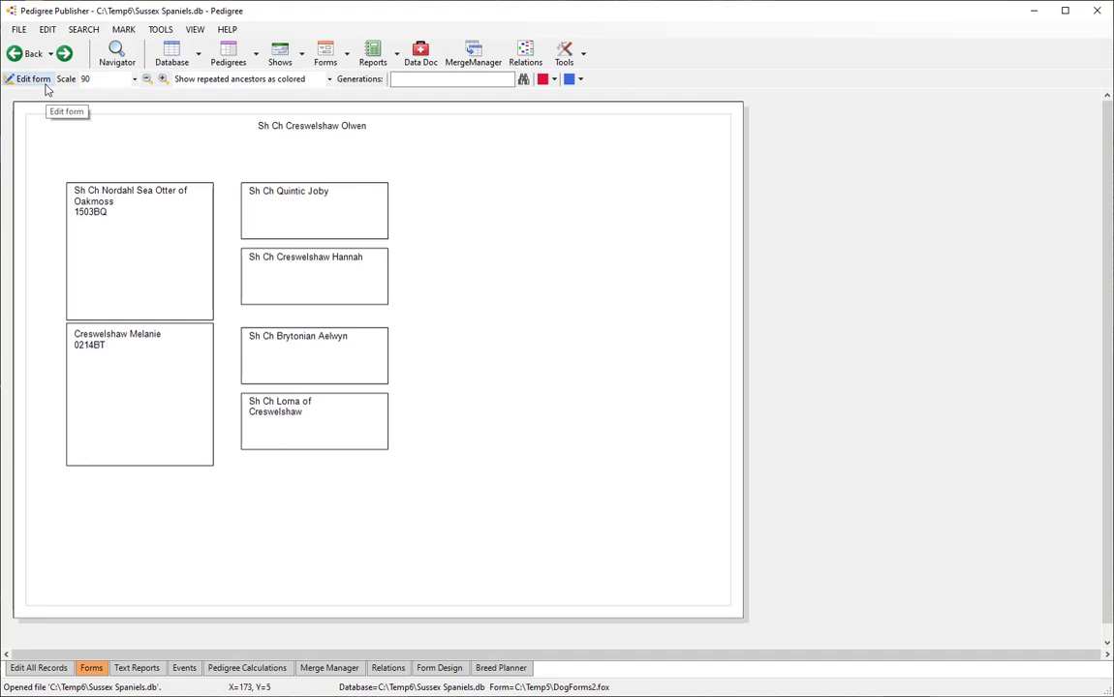
pyautogui.click(37, 79)
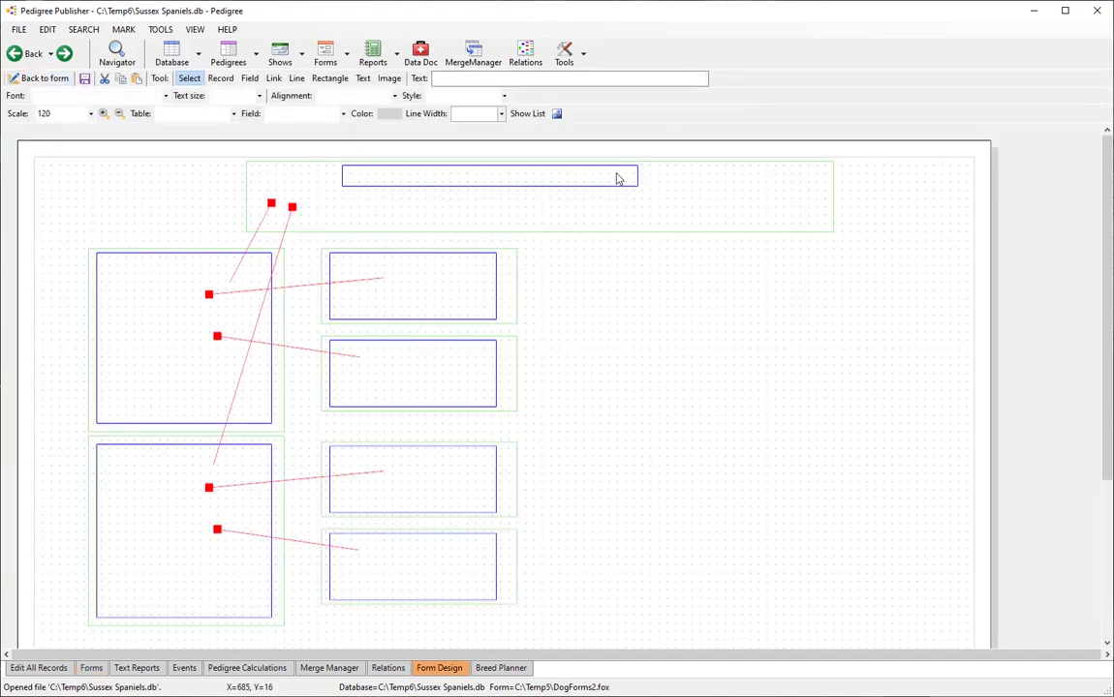
# Shift the subject's field box slightly to the right within its record box, leaving room for a heading label.
pyautogui.click(590, 171)
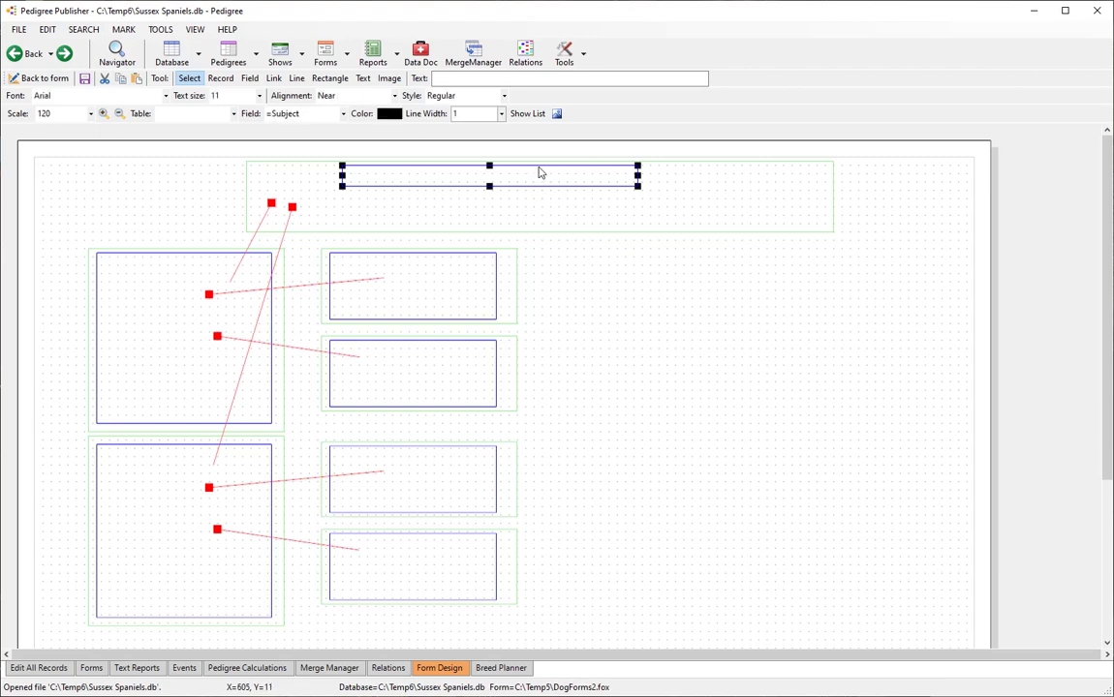
pyautogui.moveTo(541, 172); pyautogui.dragTo(578, 174)
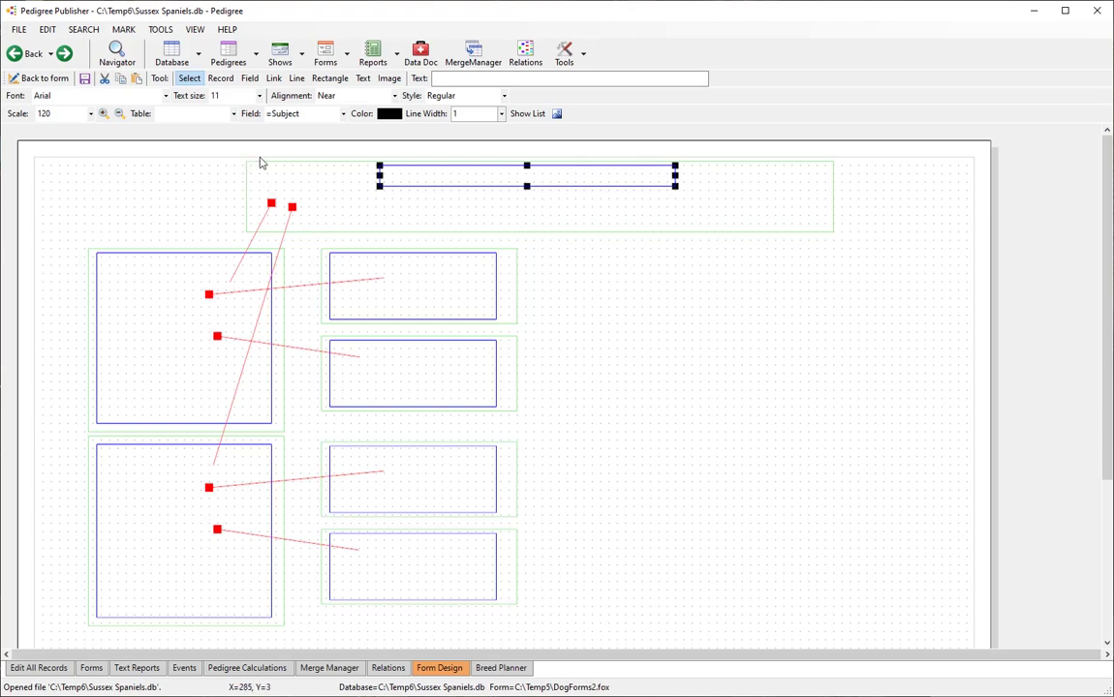
pyautogui.click(285, 177)
# Add a text label reading "Pedigree of:" in front of the subject's field box.
pyautogui.click(362, 78)
pyautogui.moveTo(159, 162); pyautogui.dragTo(364, 189)
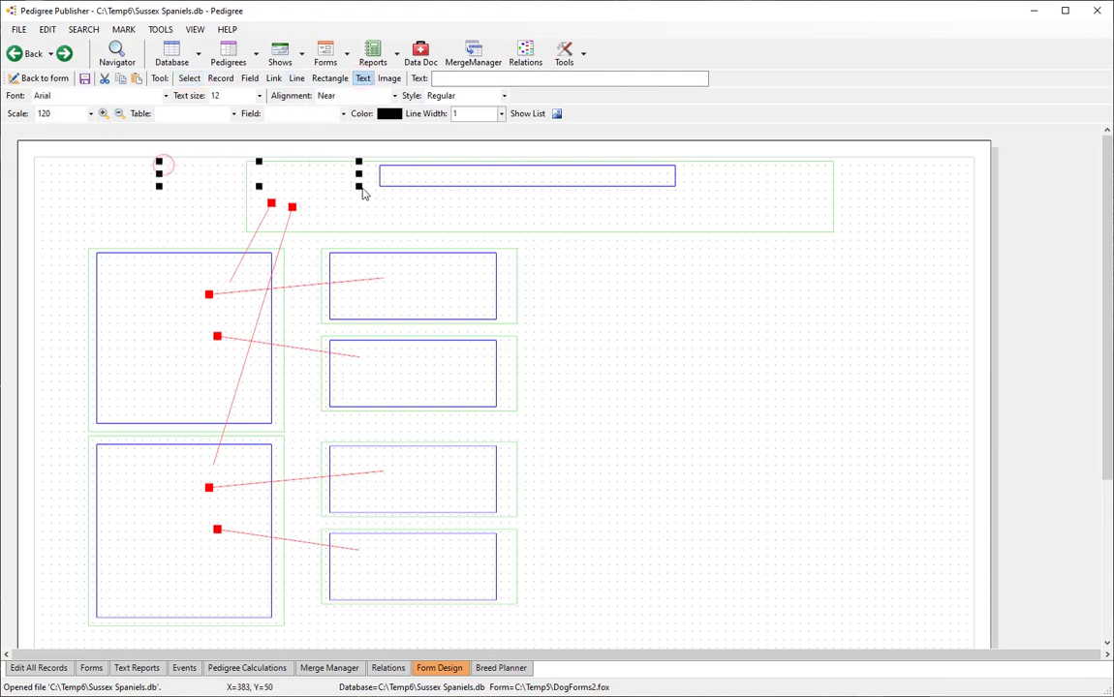
pyautogui.click(455, 78)
pyautogui.write('Pedigree of:')
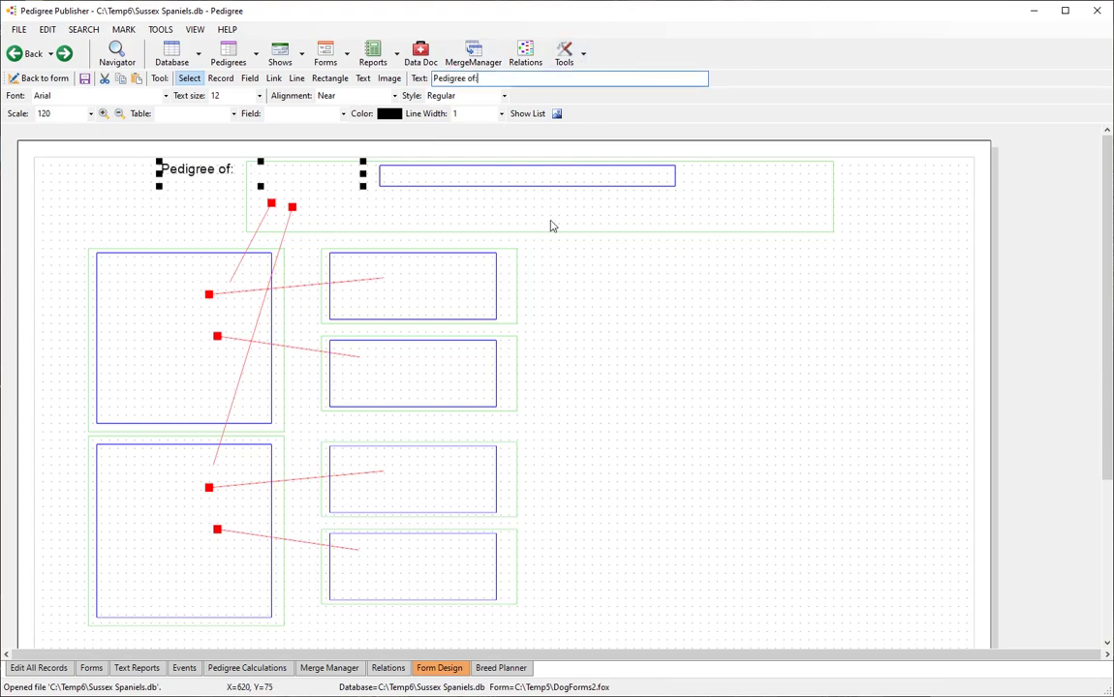
pyautogui.click(552, 212)
# Set the text size of the "Pedigree of:" label and the subject field to 20.
pyautogui.click(189, 175)
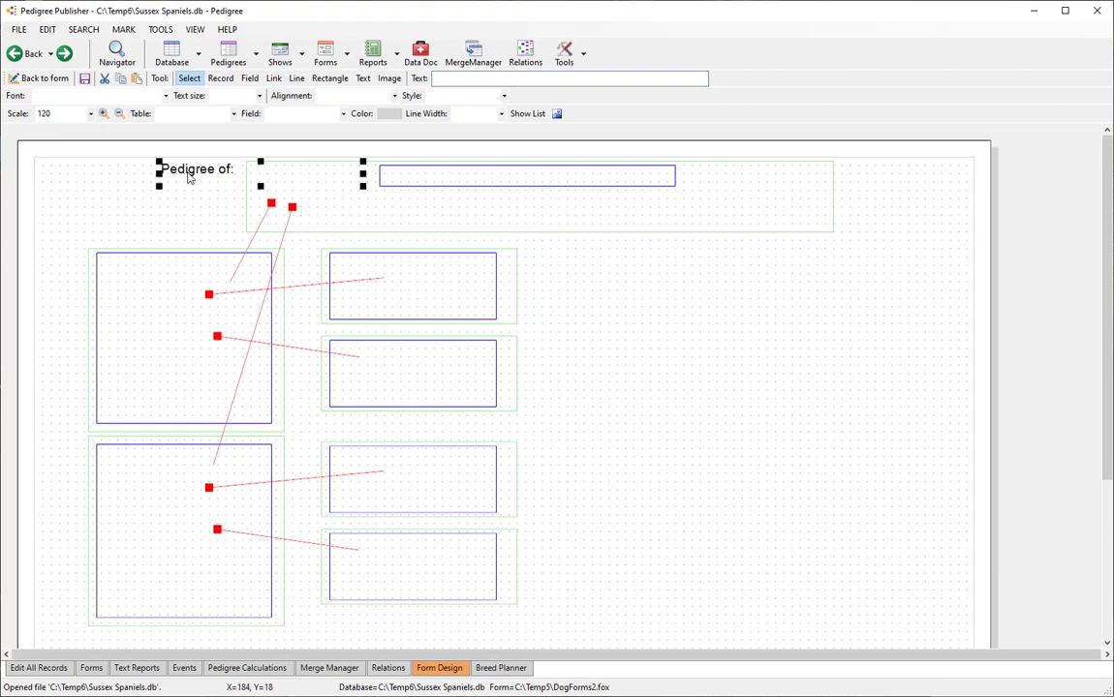
pyautogui.click(260, 96)
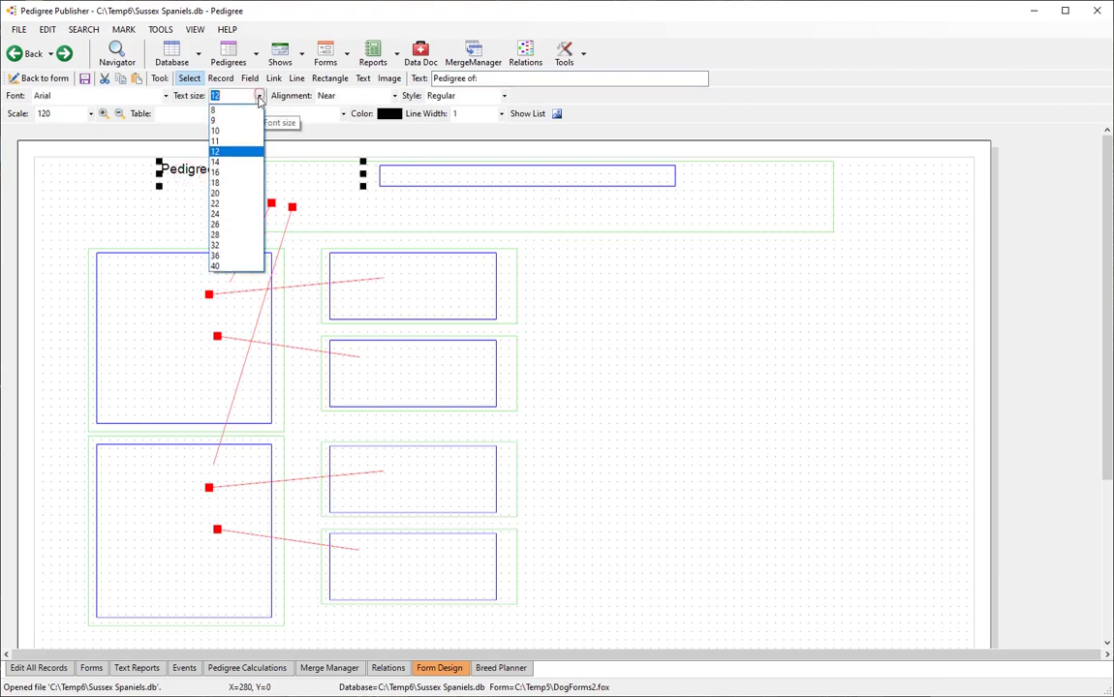
pyautogui.click(235, 193)
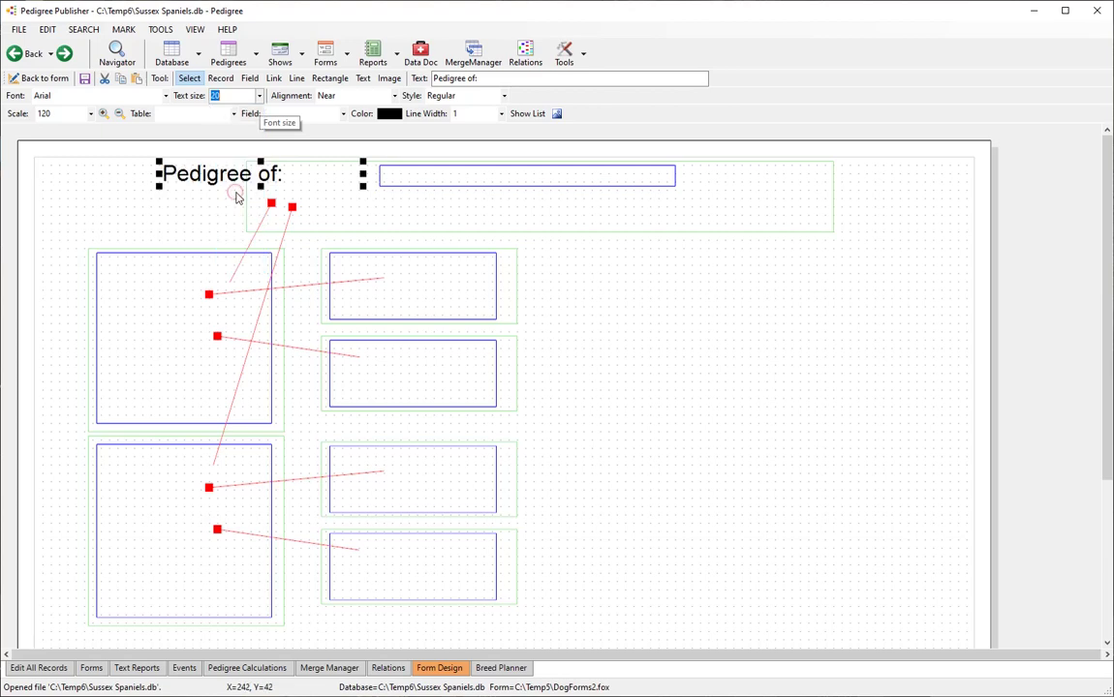
pyautogui.click(491, 184)
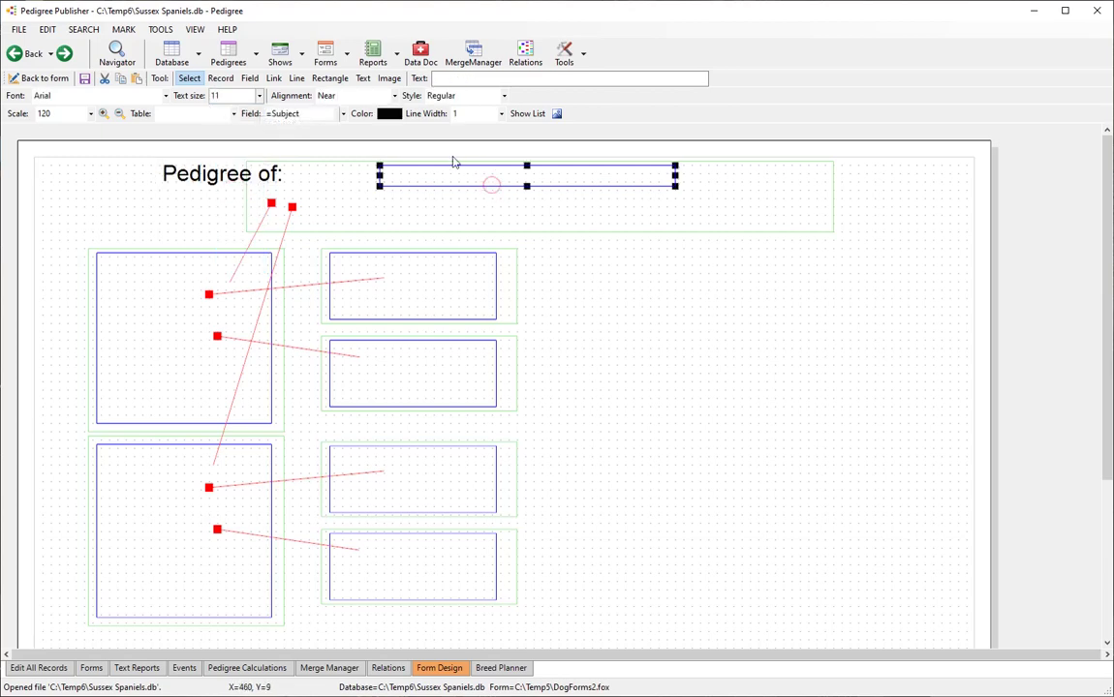
pyautogui.click(259, 96)
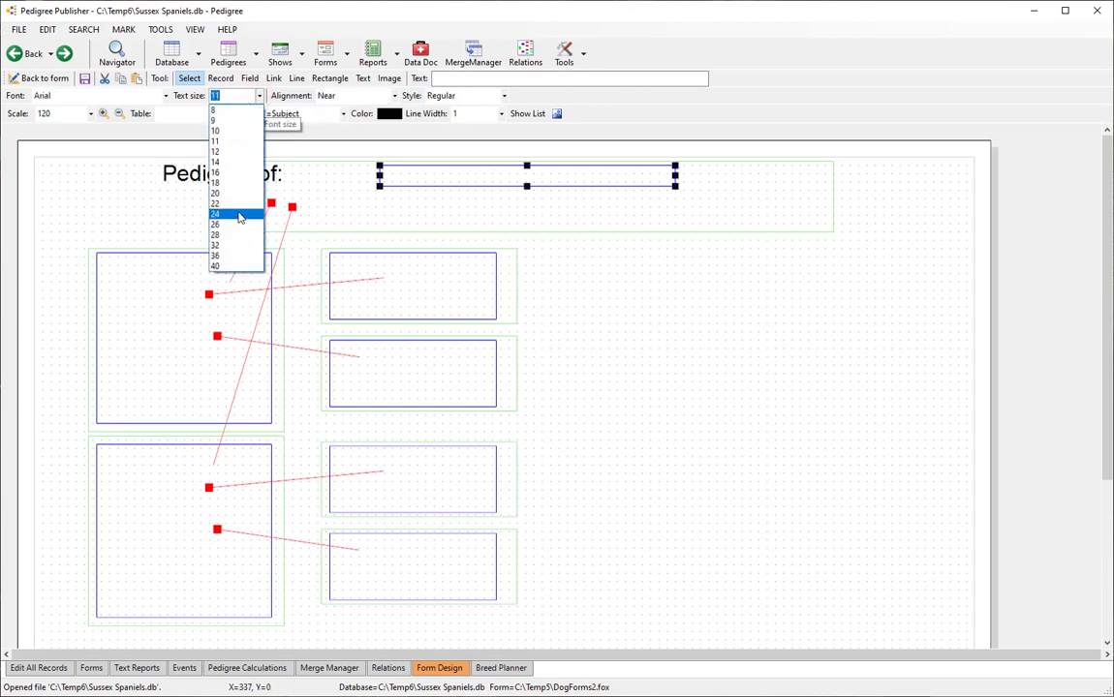
pyautogui.click(236, 193)
# Set the font style of both the "Pedigree of:" label and the subject field to BoldItalic.
pyautogui.click(219, 178)
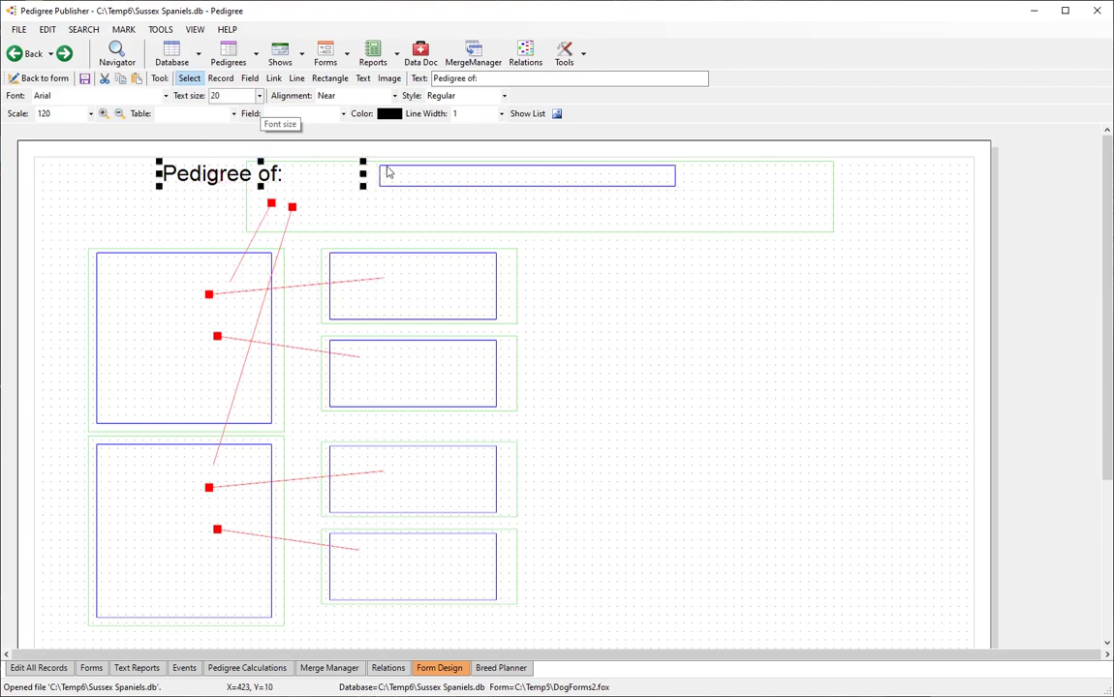
pyautogui.keyDown('shift'); pyautogui.click(420, 193); pyautogui.keyUp('shift')
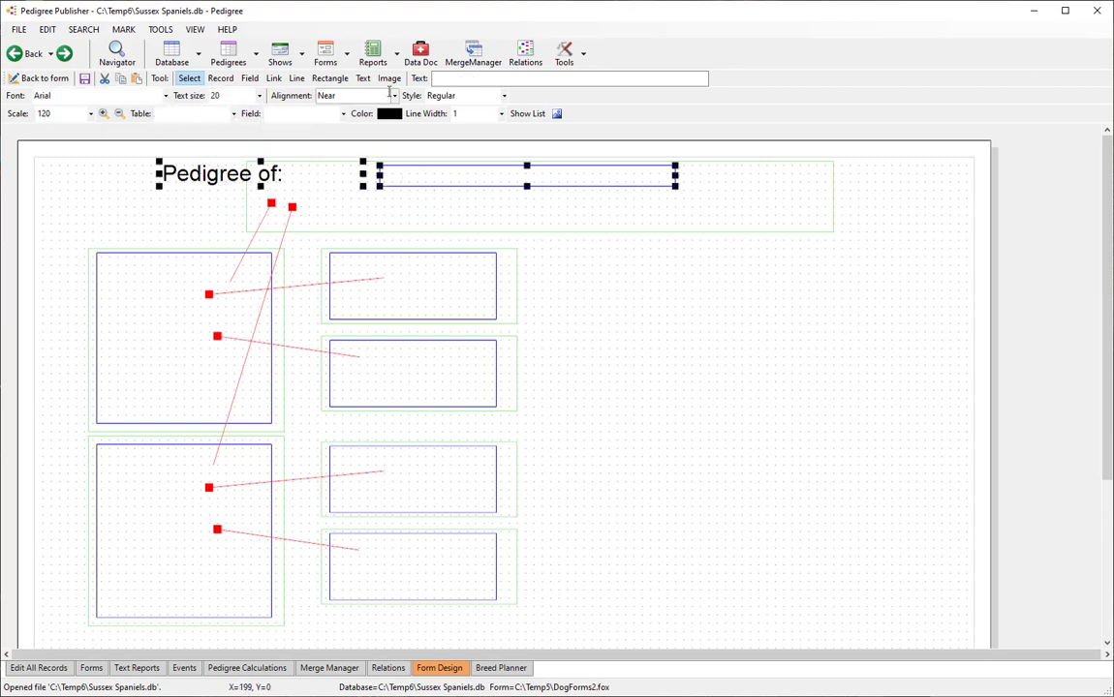
pyautogui.click(504, 96)
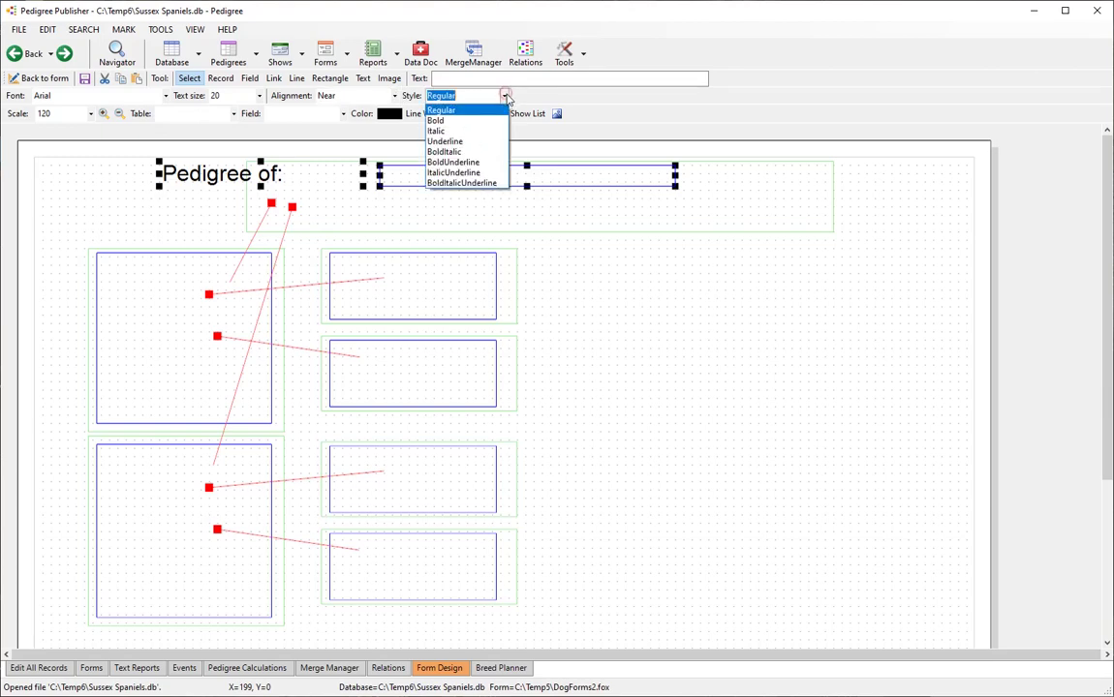
pyautogui.click(431, 151)
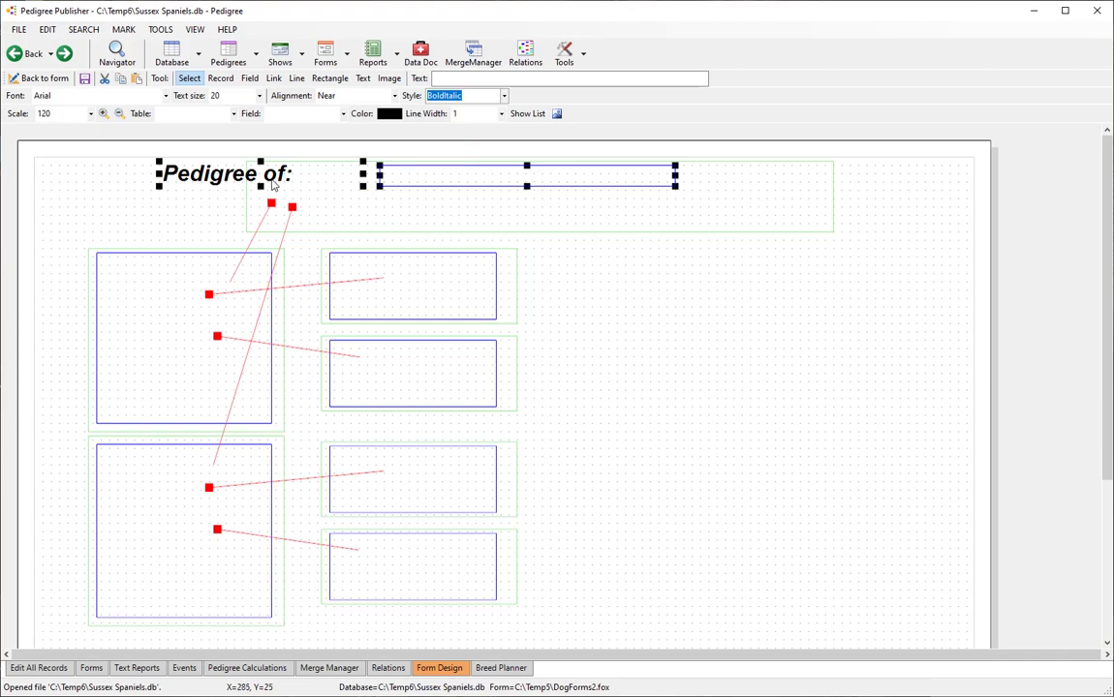
pyautogui.click(351, 202)
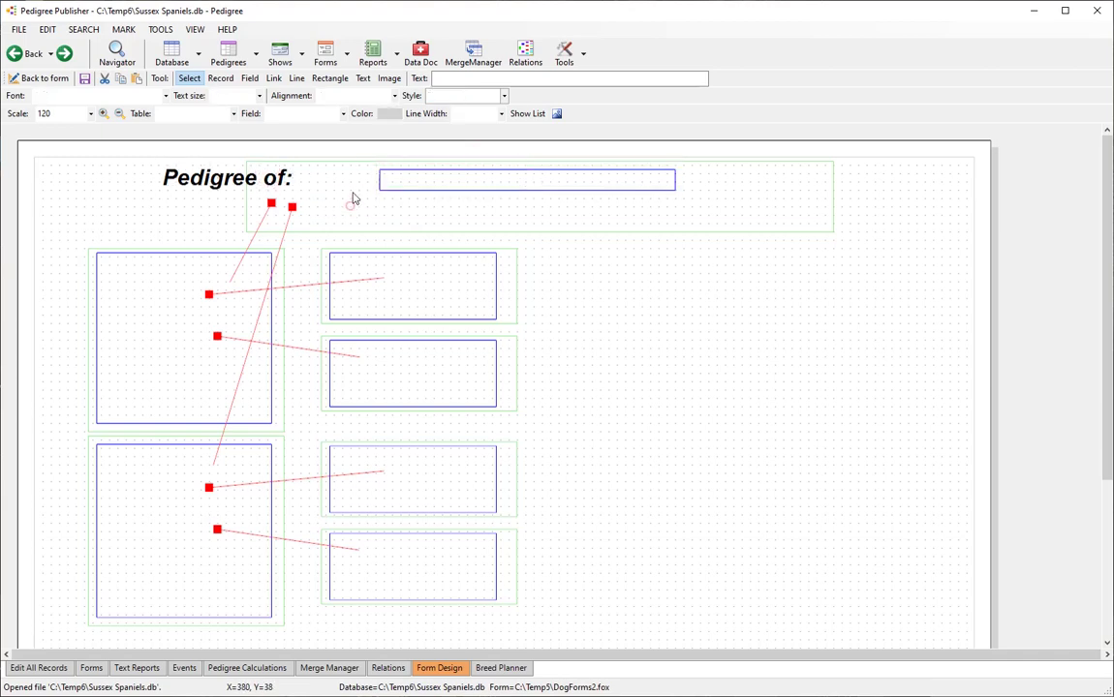
# Move the subject's field box closer to the "Pedigree of:" label and lengthen it slightly.
pyautogui.click(351, 201)
pyautogui.click(405, 176)
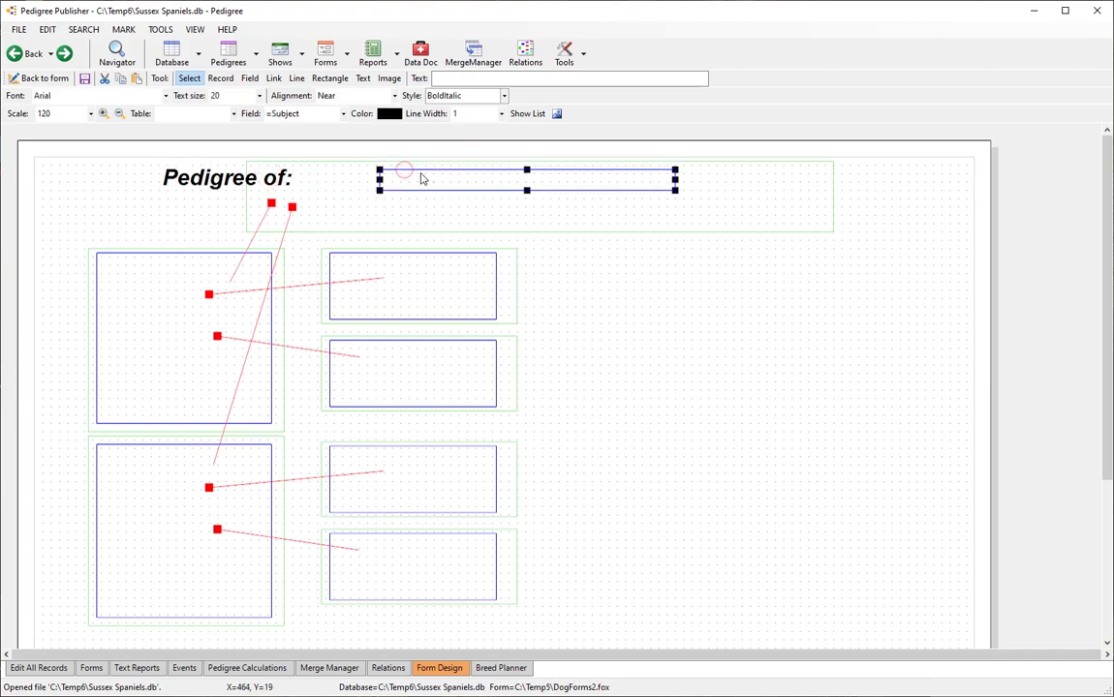
pyautogui.click(283, 180)
pyautogui.click(422, 176)
pyautogui.moveTo(427, 174); pyautogui.dragTo(319, 187)
pyautogui.click(232, 176)
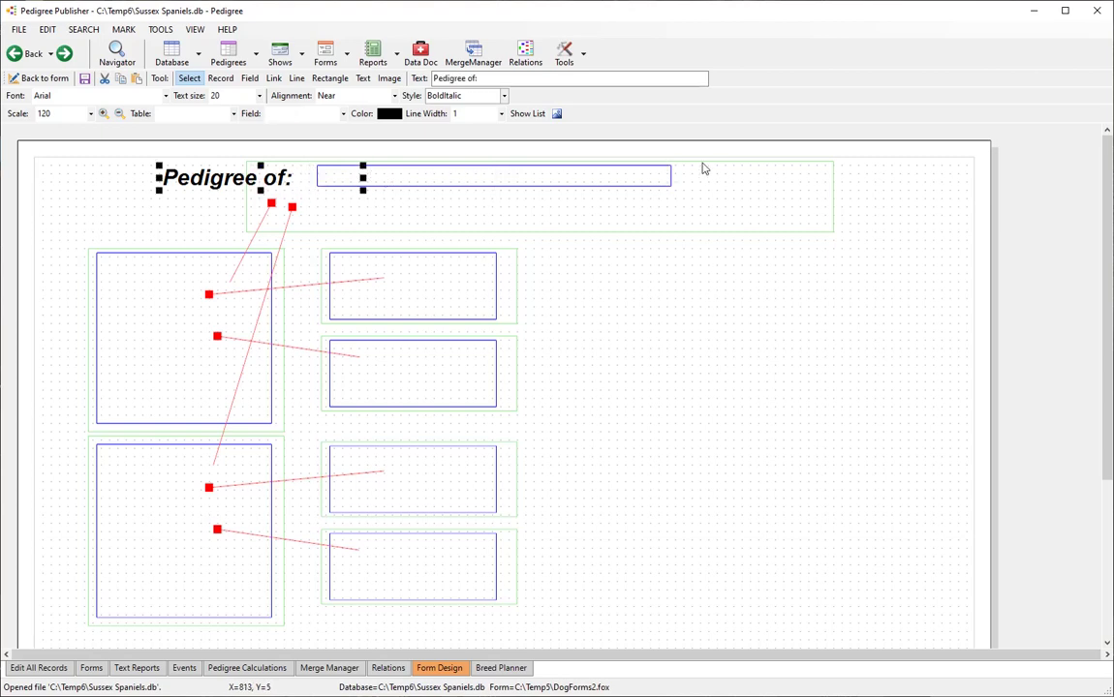
# Widen the subject's field box to the right, ending just inside its record box, and preview the form with data.
pyautogui.click(670, 178)
pyautogui.moveTo(673, 180); pyautogui.dragTo(771, 182)
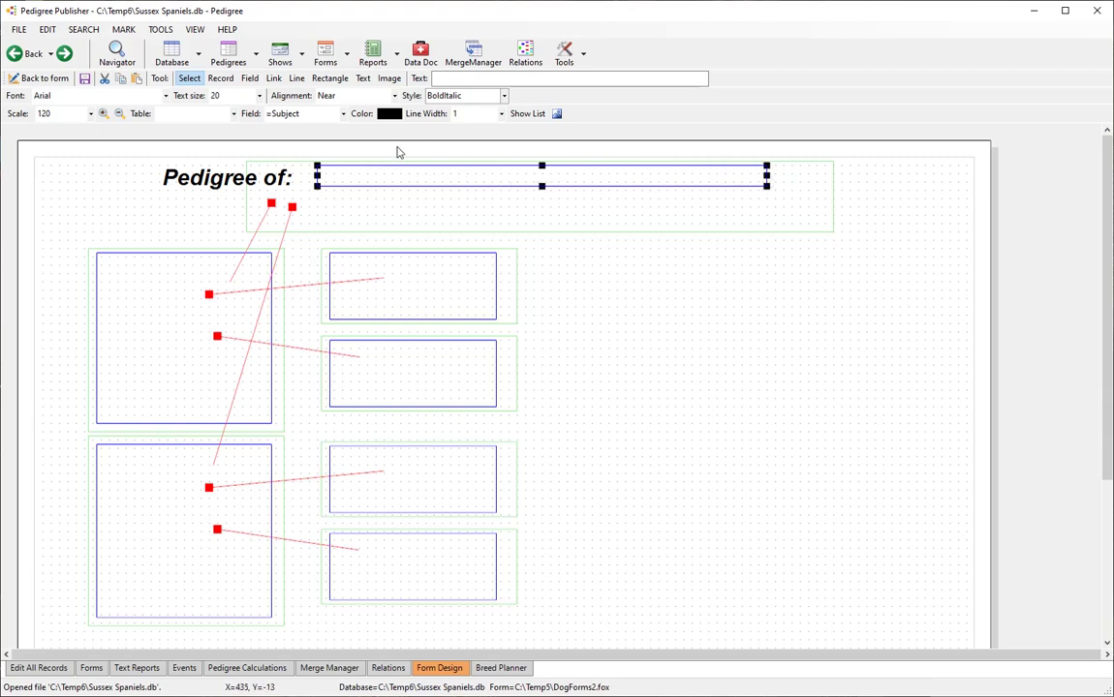
pyautogui.click(324, 209)
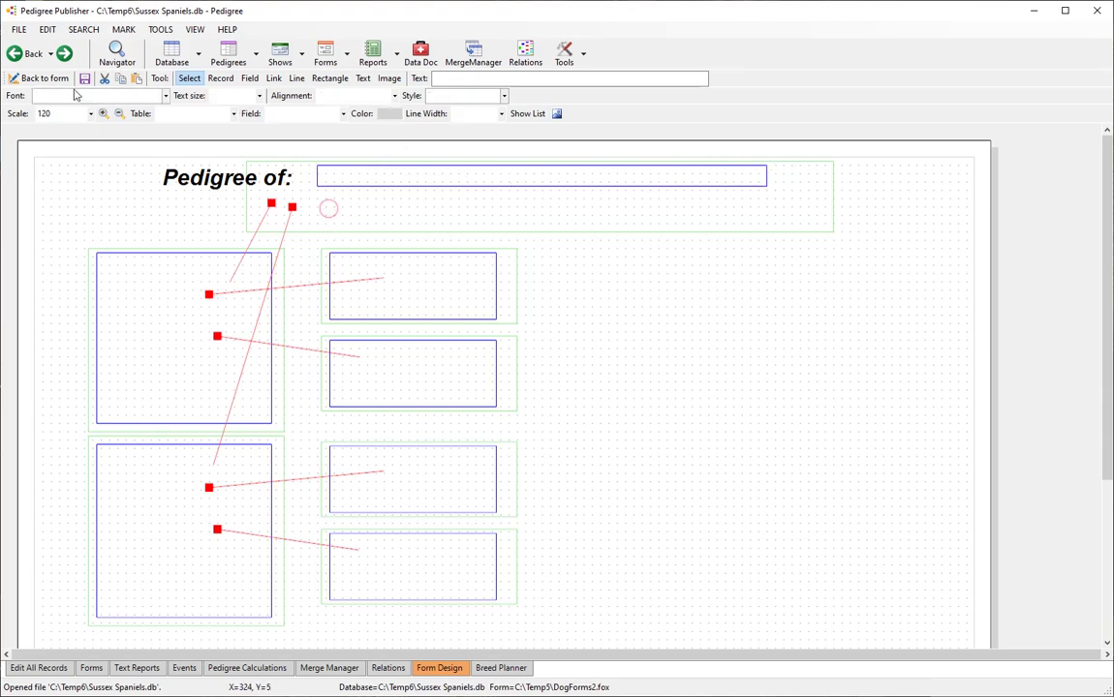
pyautogui.click(39, 79)
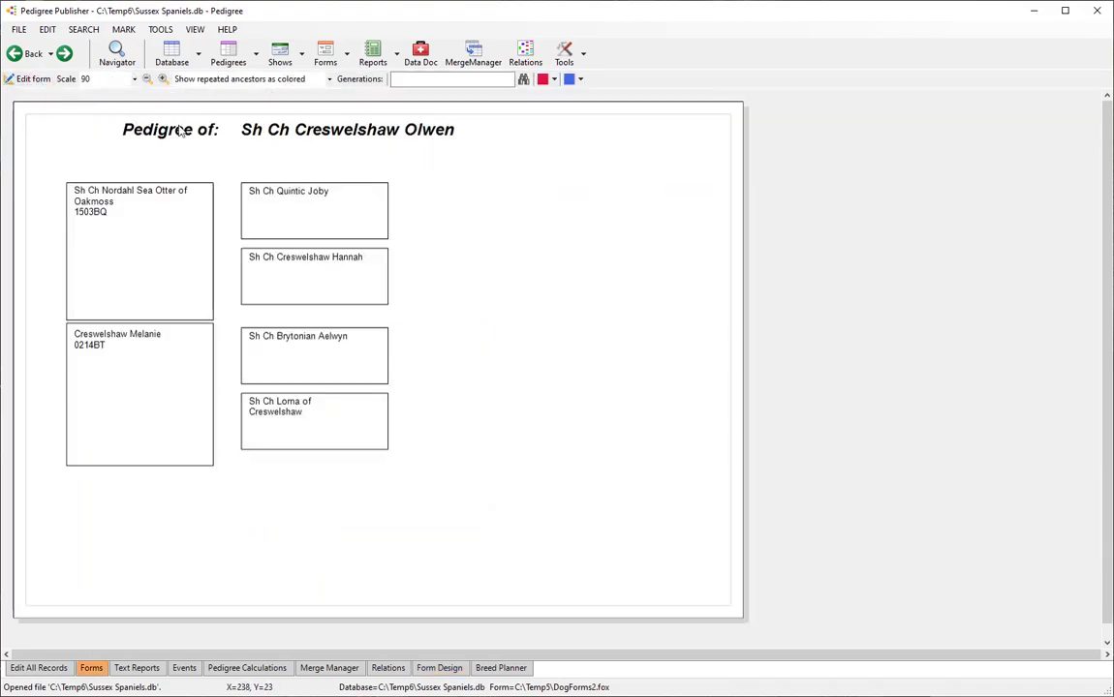
# Return to the form design and shift all parent and grandparent boxes together downward and slightly left, making room under the heading.
pyautogui.click(29, 79)
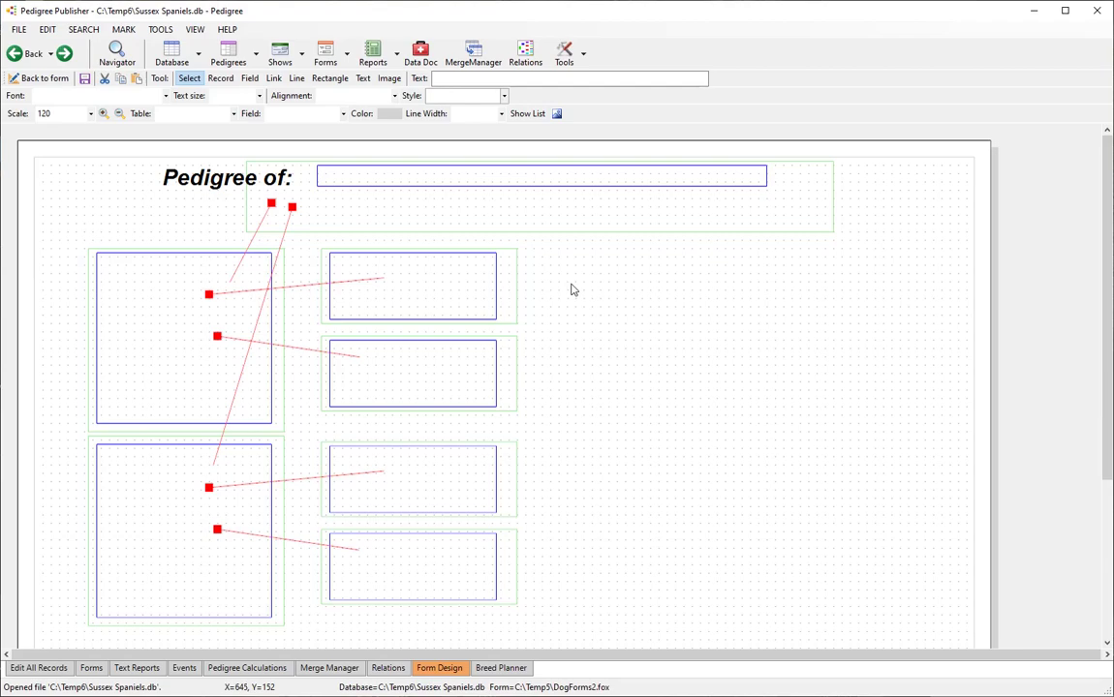
pyautogui.keyDown('ctrl'); pyautogui.scroll(-1, 572, 289); pyautogui.keyUp('ctrl')
pyautogui.moveTo(61, 224); pyautogui.dragTo(462, 549)
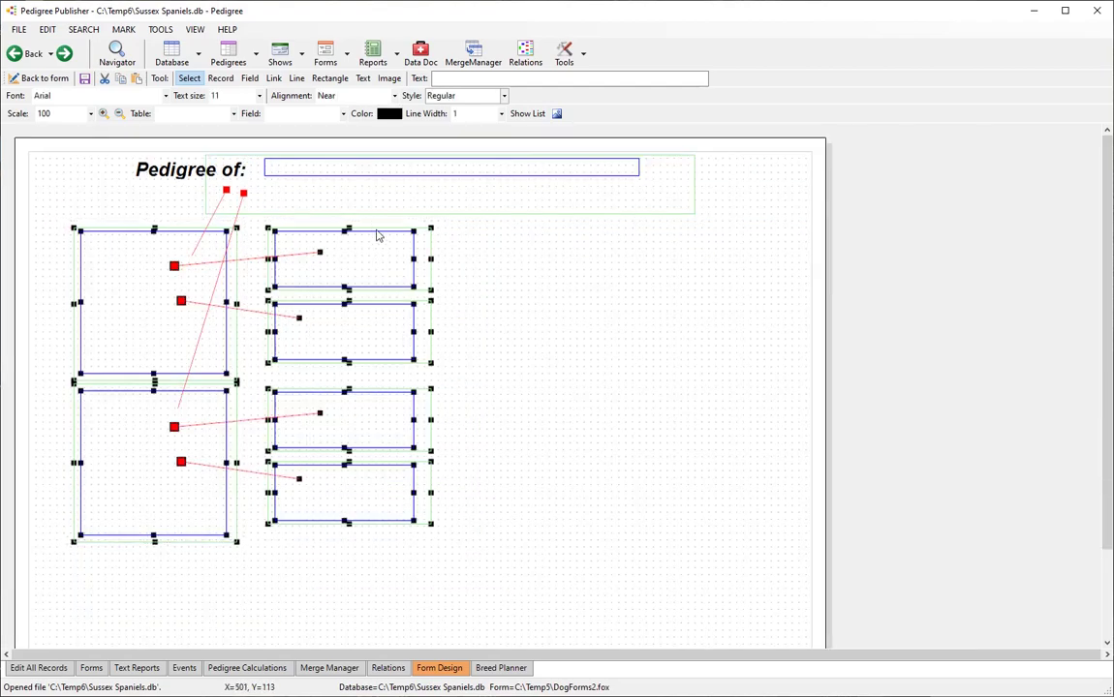
pyautogui.moveTo(378, 236); pyautogui.dragTo(364, 291)
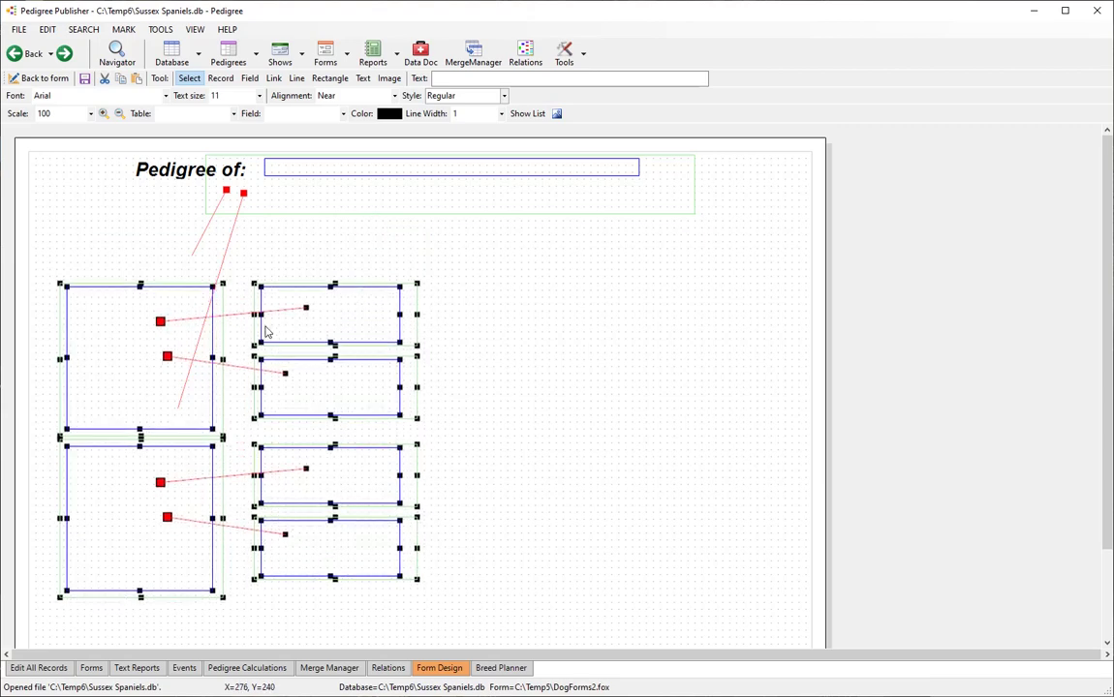
pyautogui.click(330, 234)
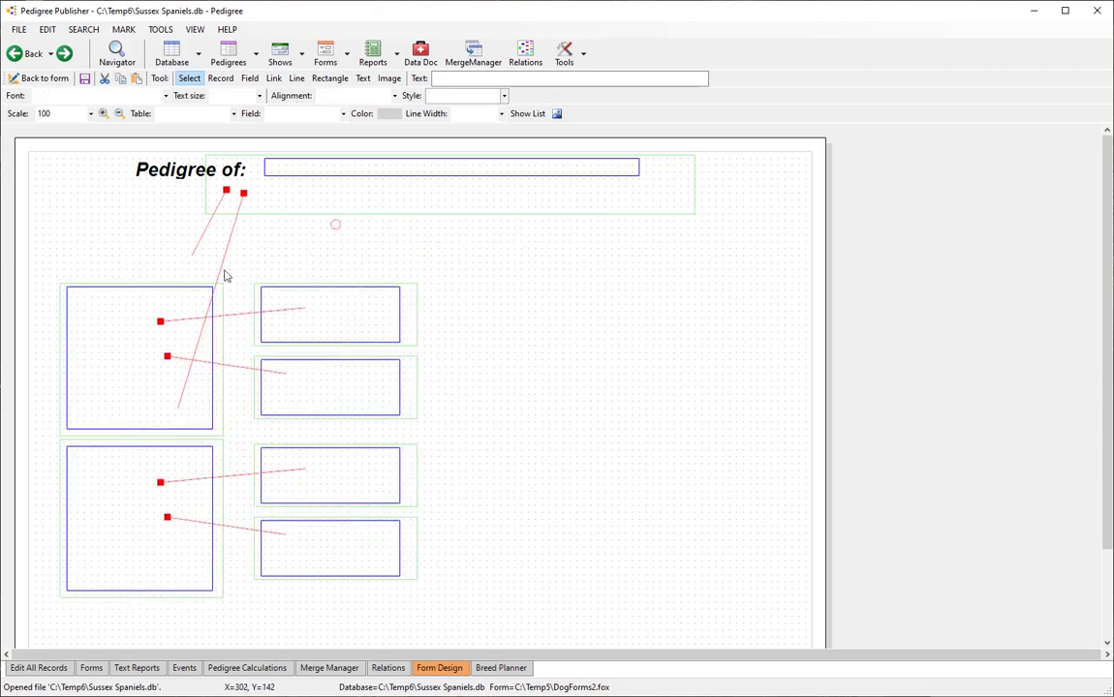
# Reattach the ends of the subject's sire and dam links inside the upper and lower parent boxes.
pyautogui.click(192, 251)
pyautogui.moveTo(188, 253); pyautogui.dragTo(120, 306)
pyautogui.click(228, 255)
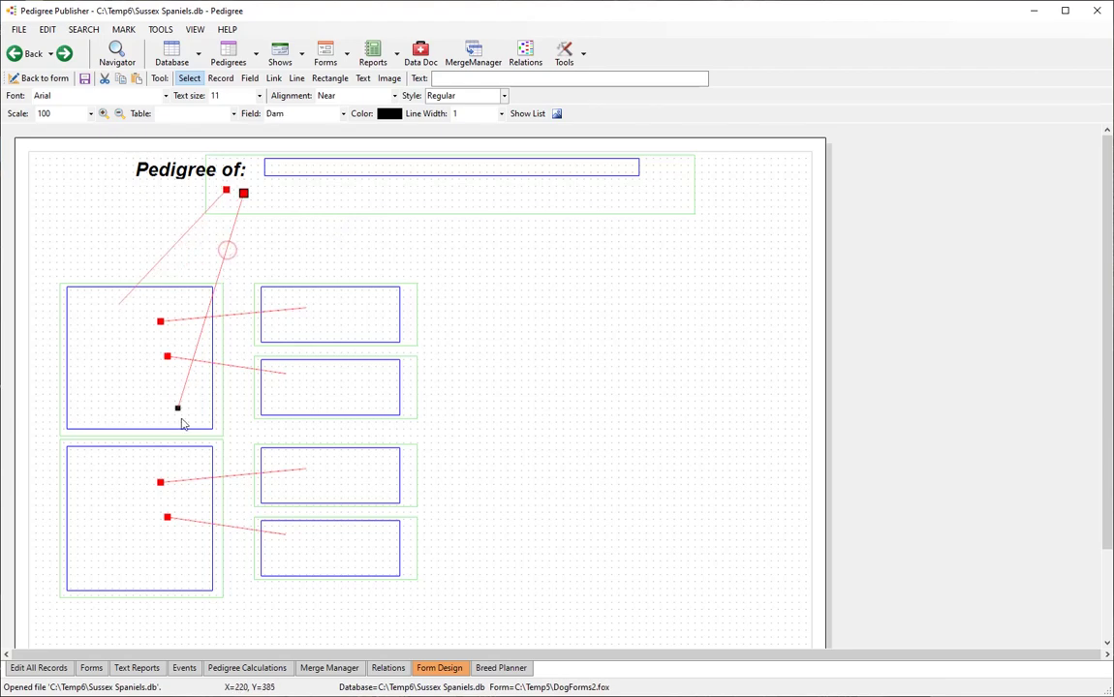
pyautogui.moveTo(177, 408); pyautogui.dragTo(125, 476)
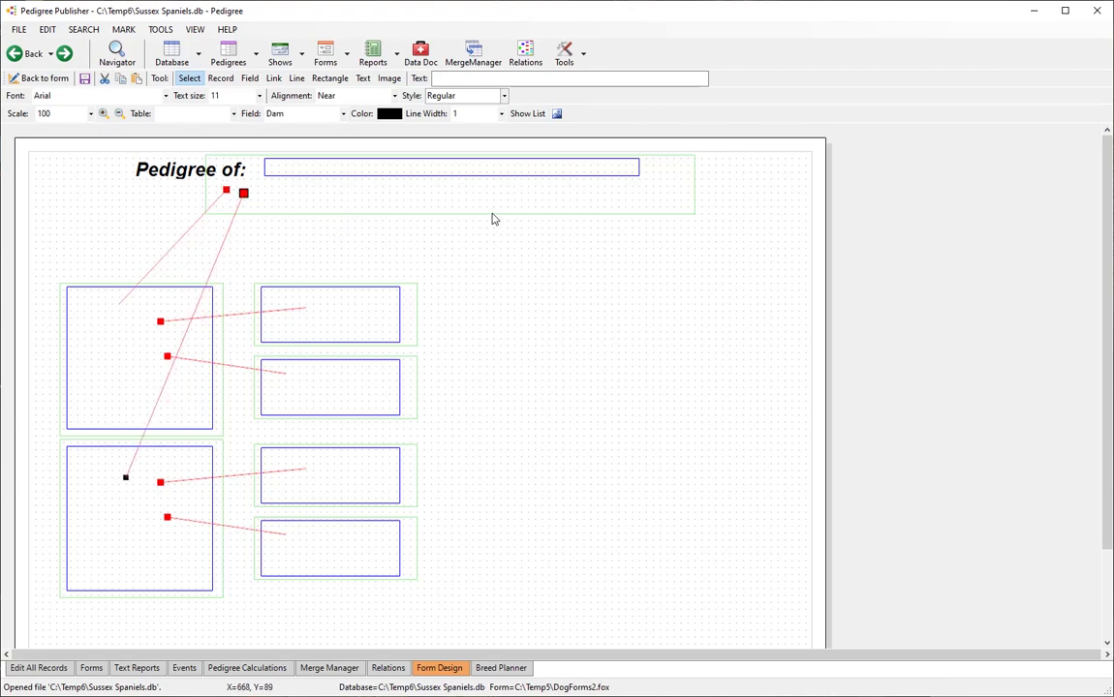
# Extend the subject's record box downward to leave space for more fields below the heading.
pyautogui.click(386, 209)
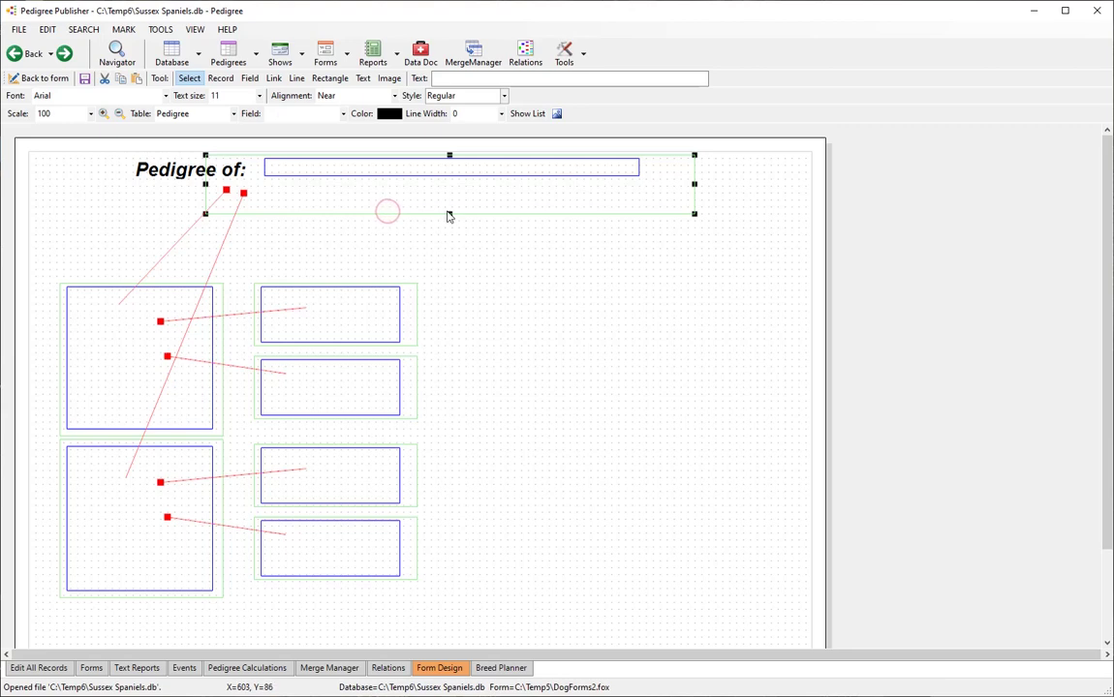
pyautogui.moveTo(447, 211); pyautogui.dragTo(449, 253)
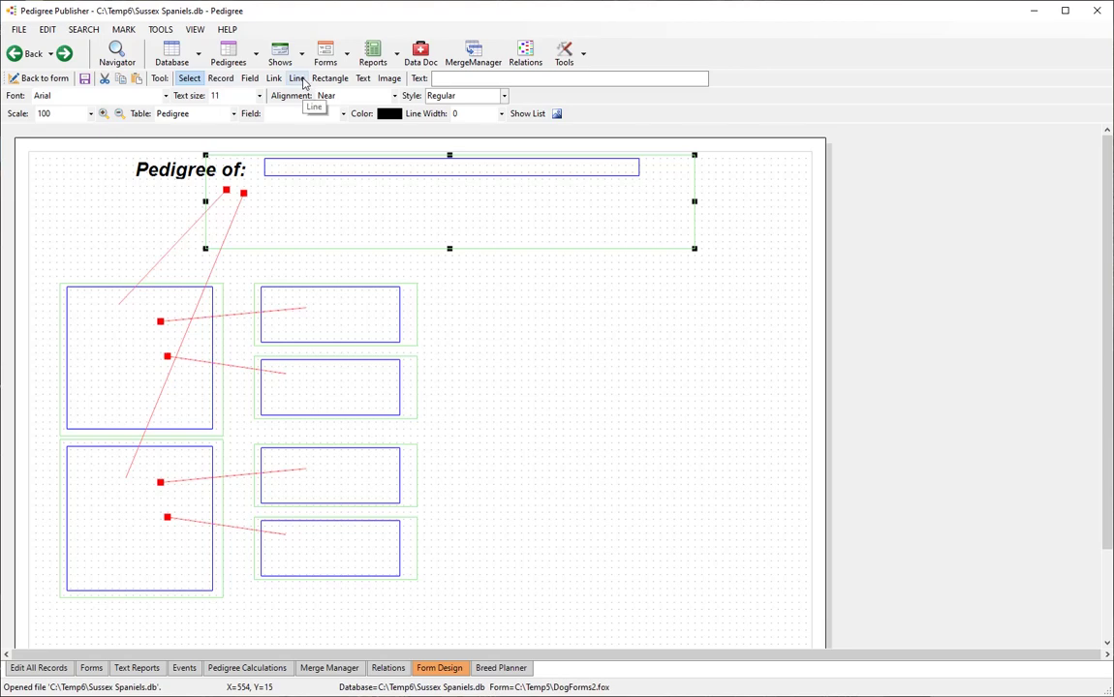
pyautogui.click(312, 207)
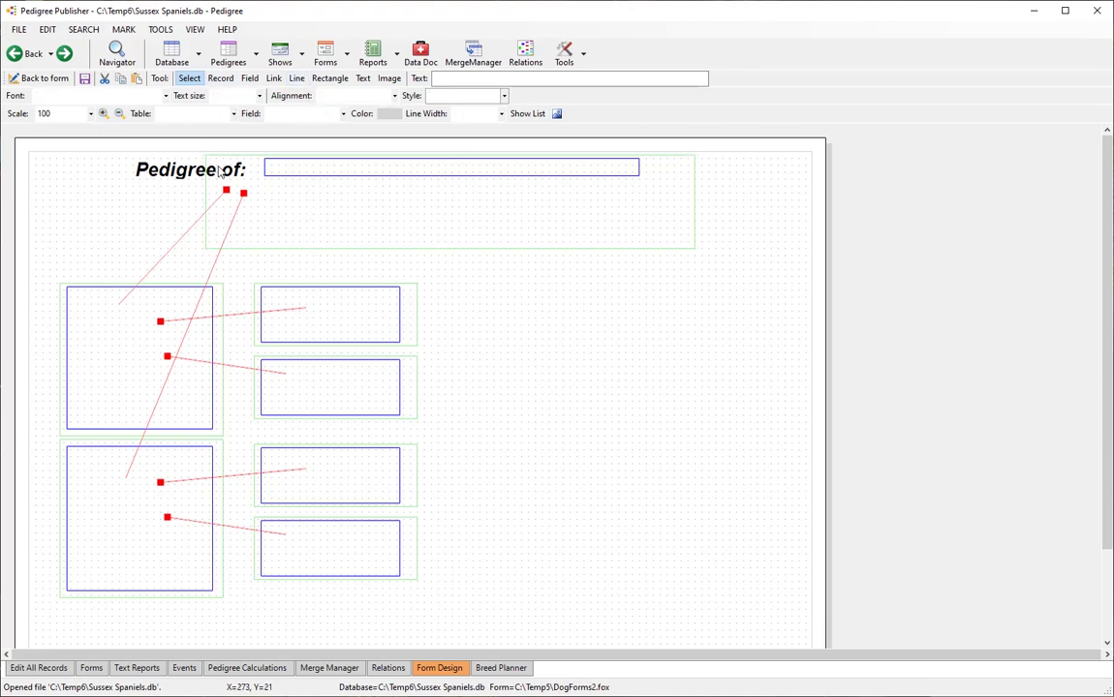
# Add a text label reading "Registration:" below the subject's field box, inside the subject's record box.
pyautogui.click(312, 166)
pyautogui.click(221, 171)
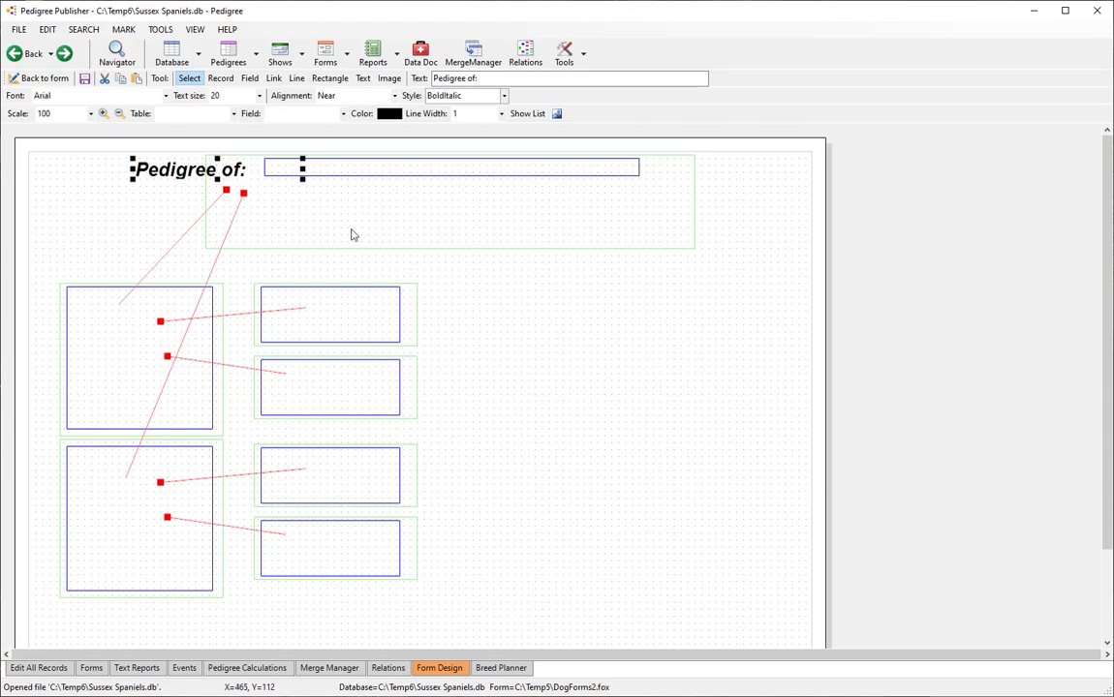
pyautogui.click(363, 79)
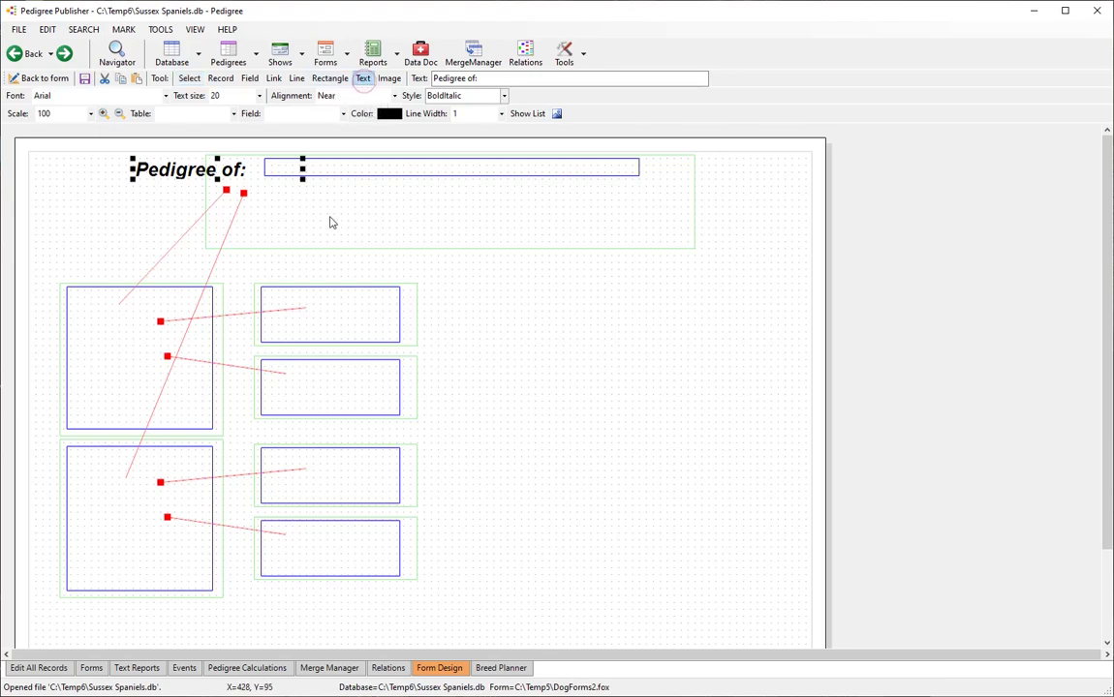
pyautogui.moveTo(273, 192); pyautogui.dragTo(355, 208)
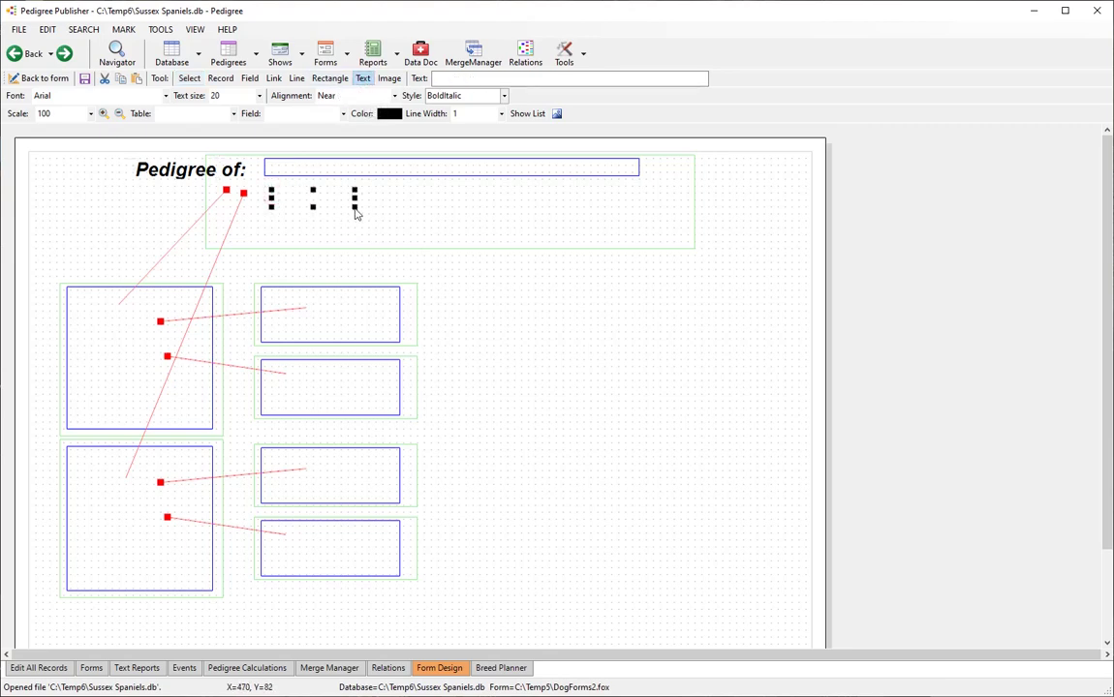
pyautogui.click(470, 78)
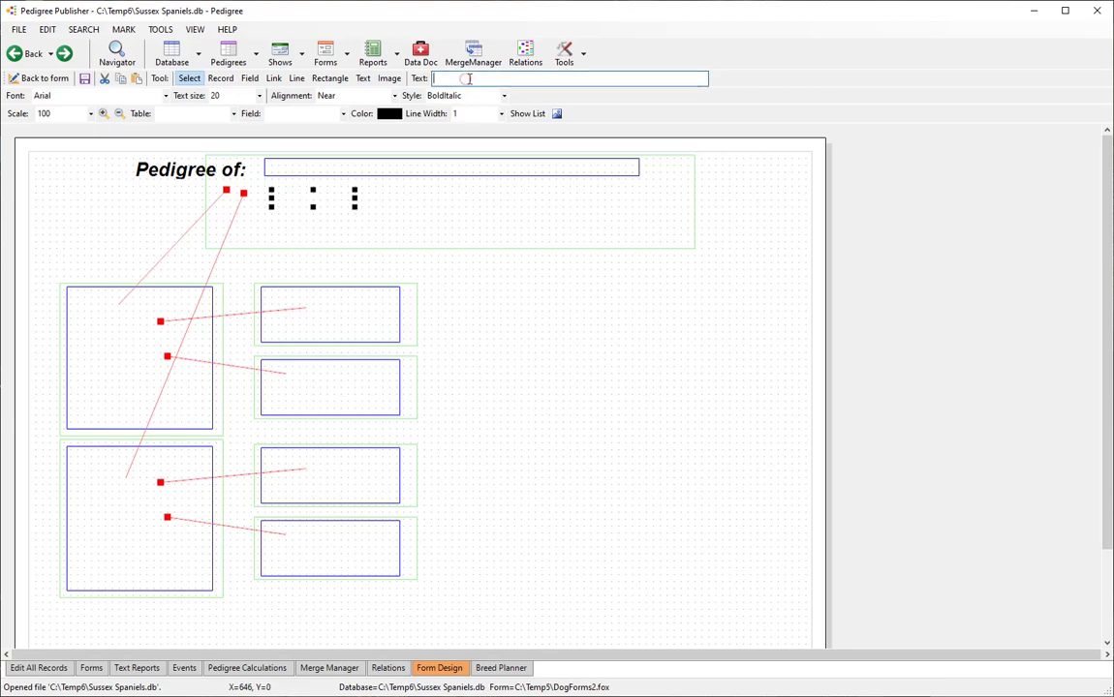
pyautogui.write('Registrat')
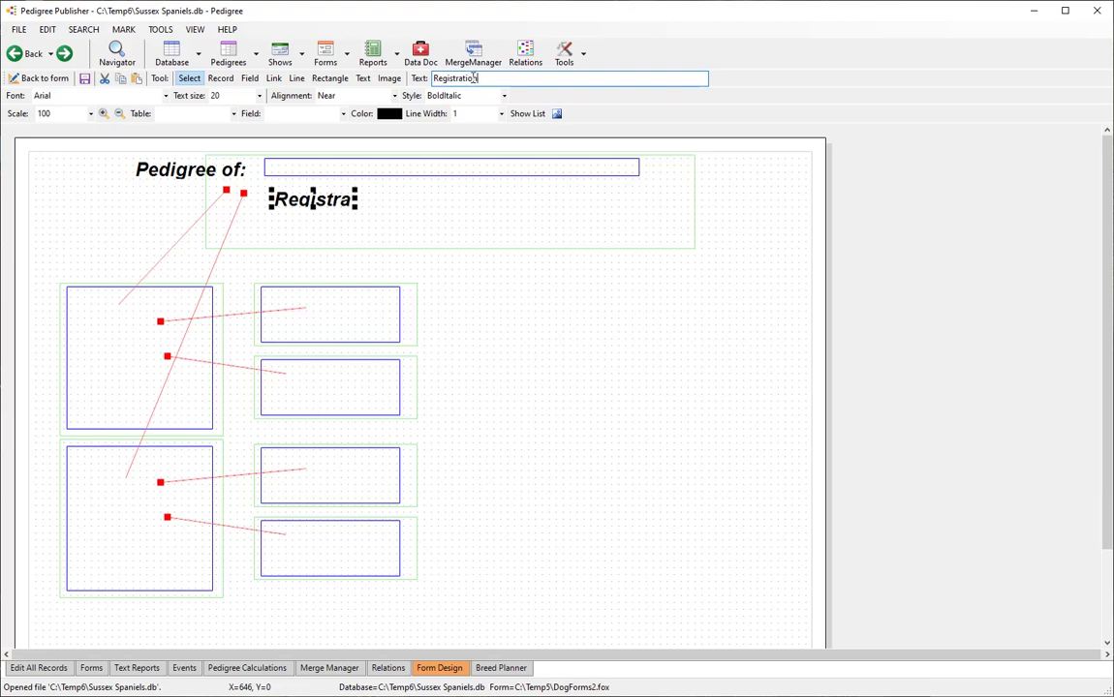
pyautogui.write('ion')
pyautogui.click(441, 194)
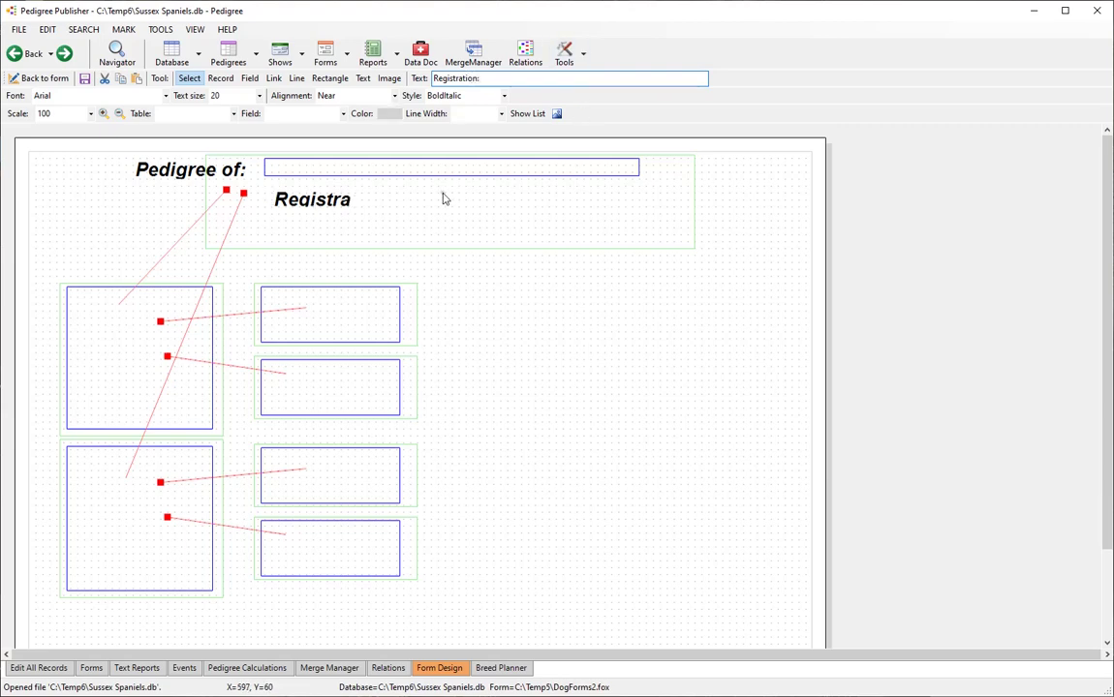
# Set the "Registration:" label's text size to 12 and its font style to Regular.
pyautogui.click(341, 199)
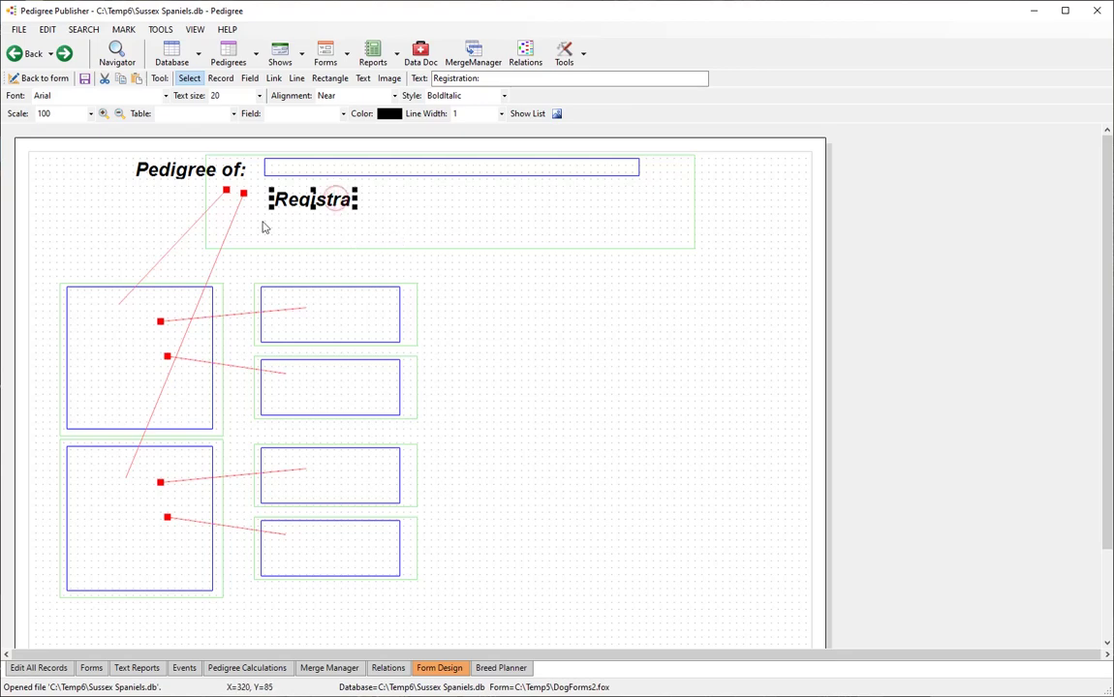
pyautogui.click(259, 95)
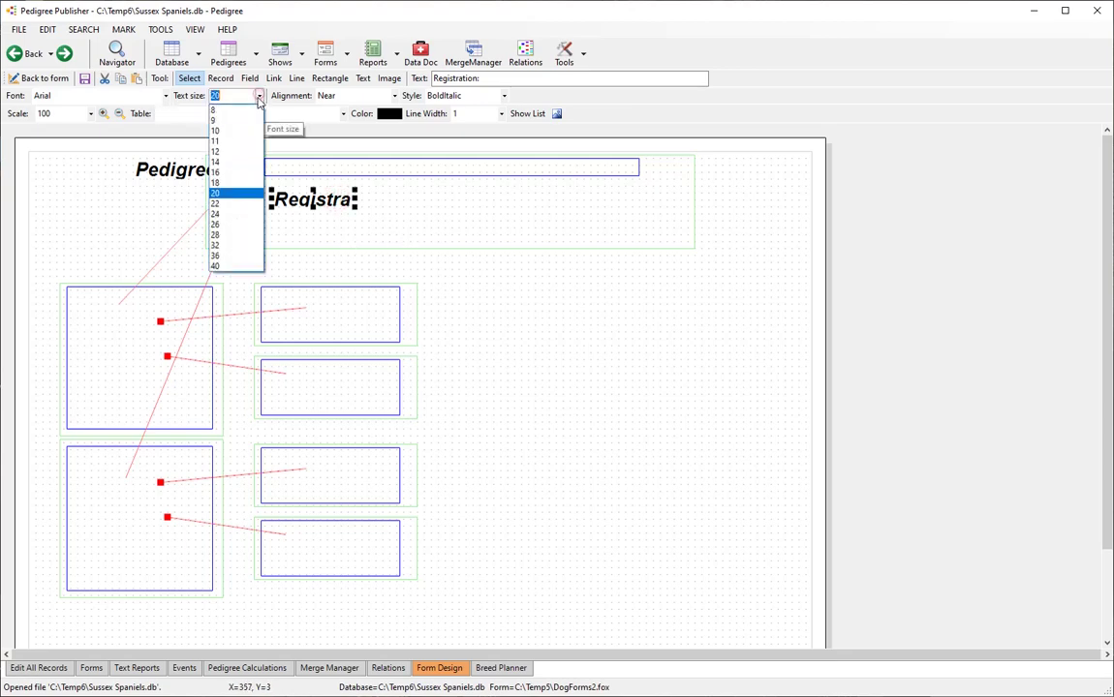
pyautogui.click(228, 151)
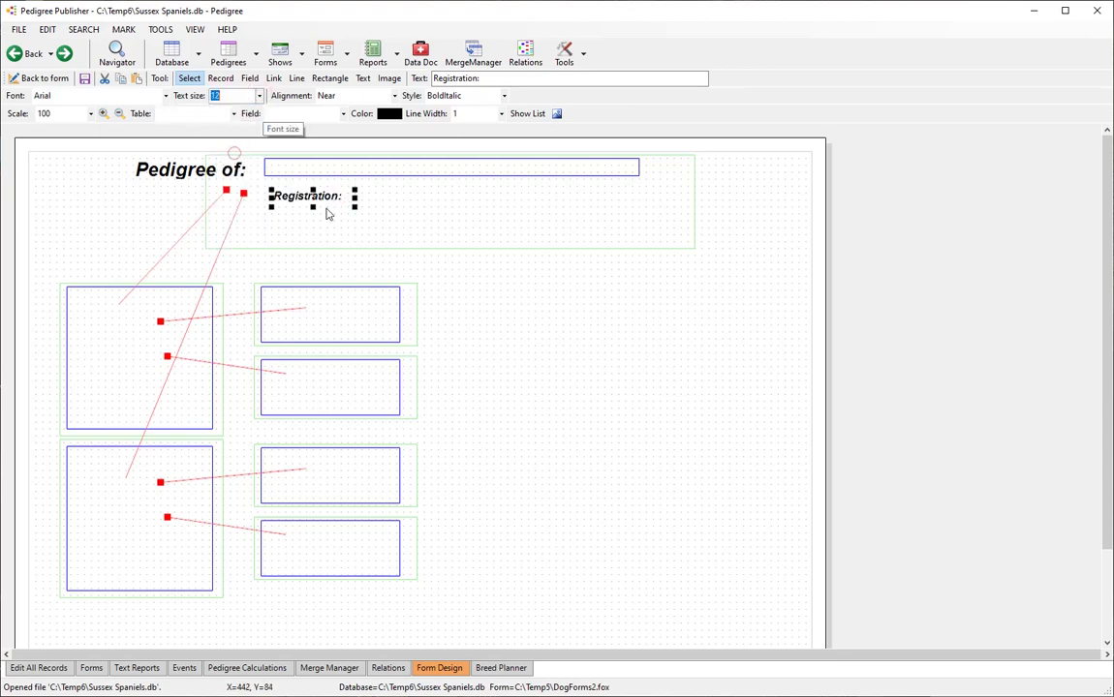
pyautogui.click(503, 96)
pyautogui.click(479, 108)
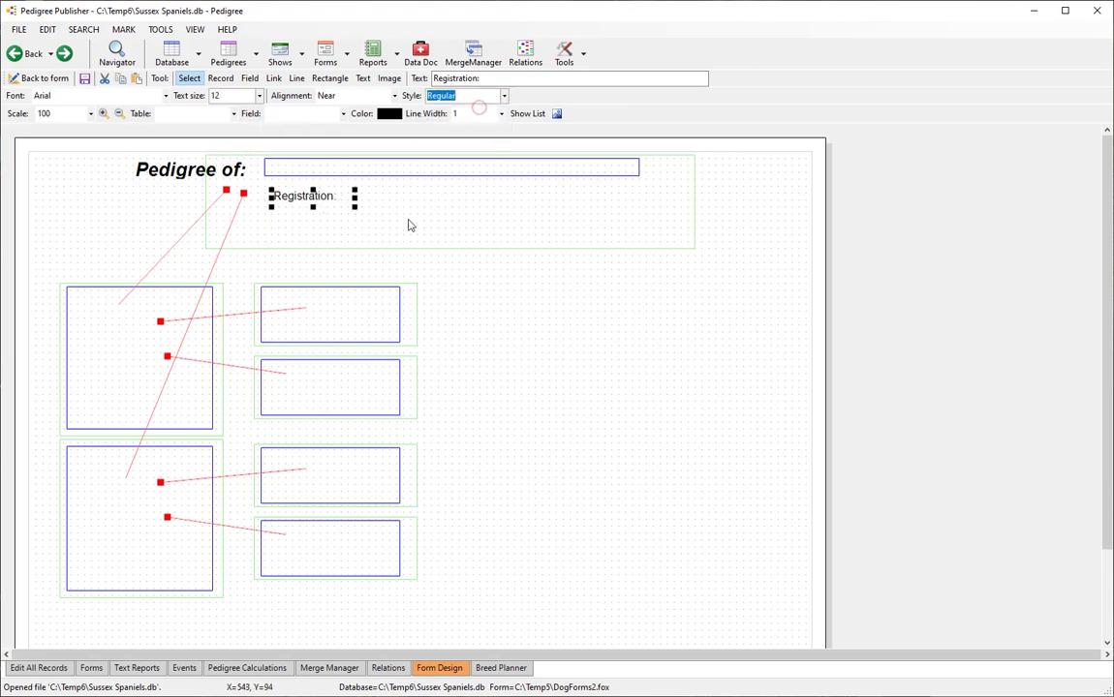
pyautogui.click(392, 209)
# Move the "Registration:" label to the left under the heading and narrow its box to fit the text.
pyautogui.click(312, 196)
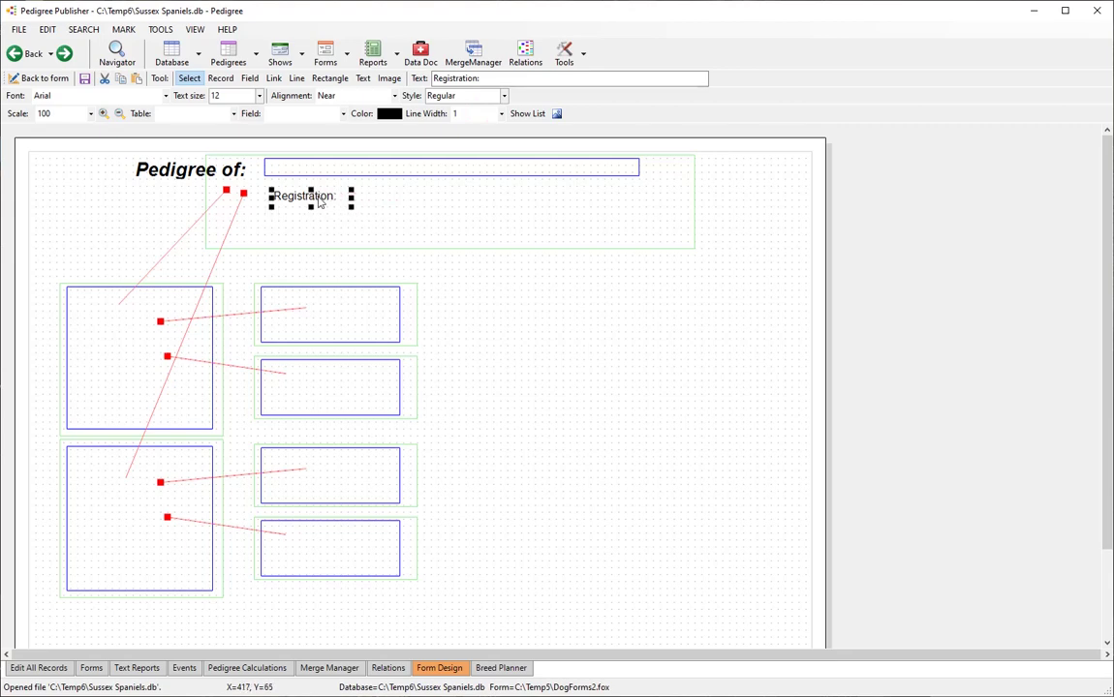
pyautogui.moveTo(315, 202); pyautogui.dragTo(271, 201)
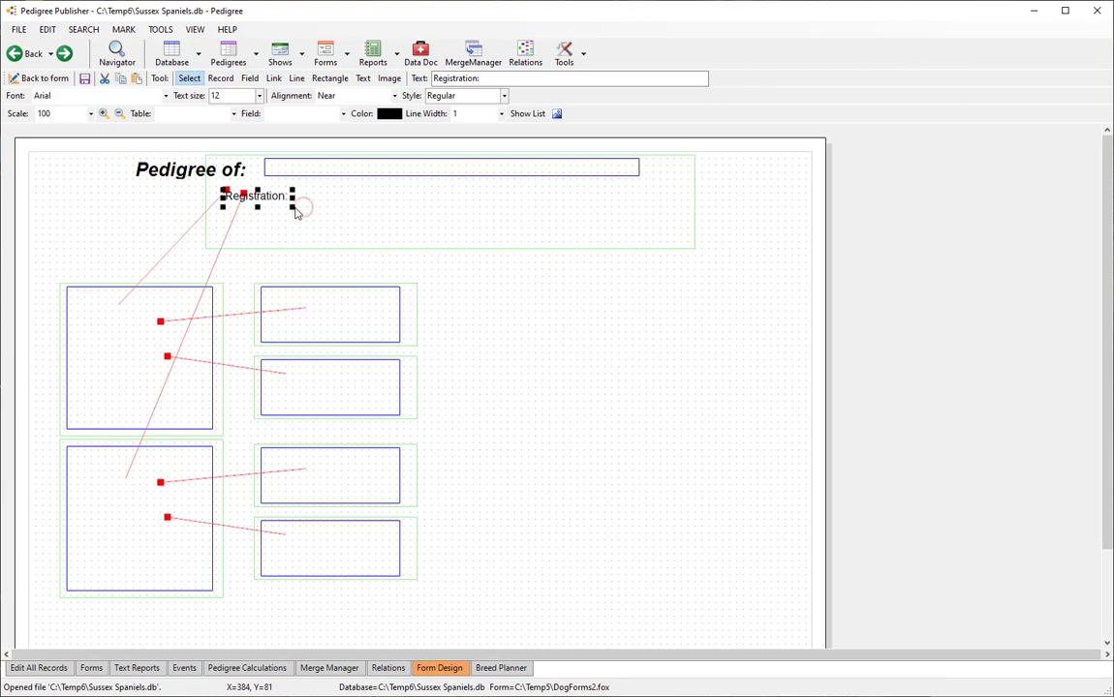
pyautogui.click(335, 218)
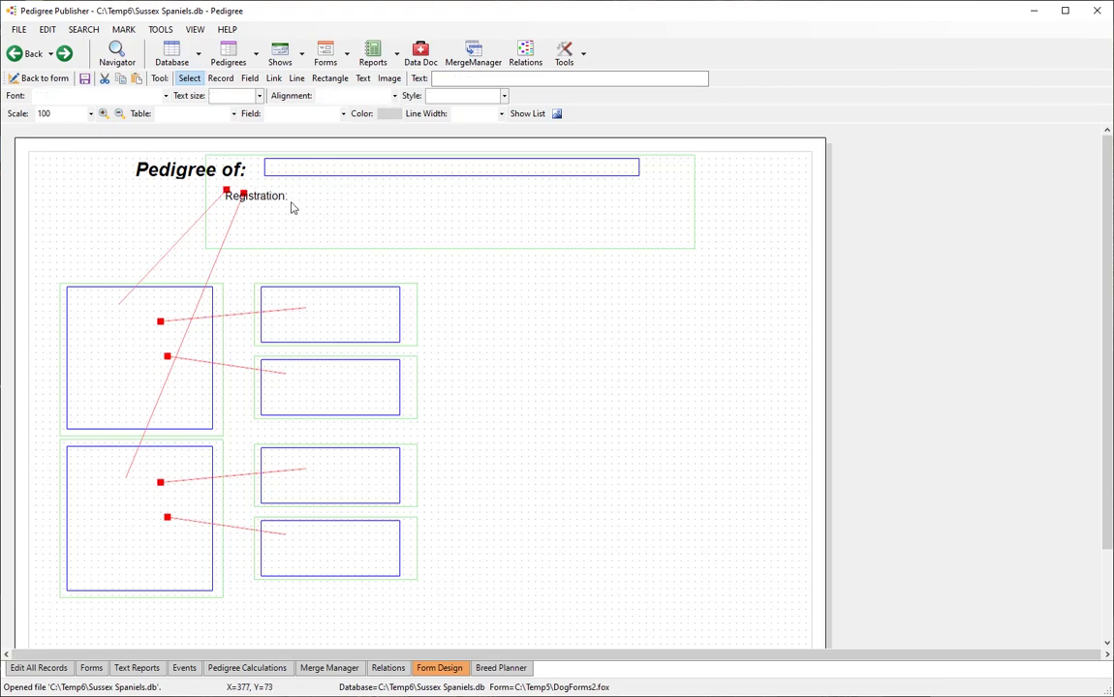
# Draw a small field box directly after the "Registration:" label within the subject's record box.
pyautogui.click(249, 78)
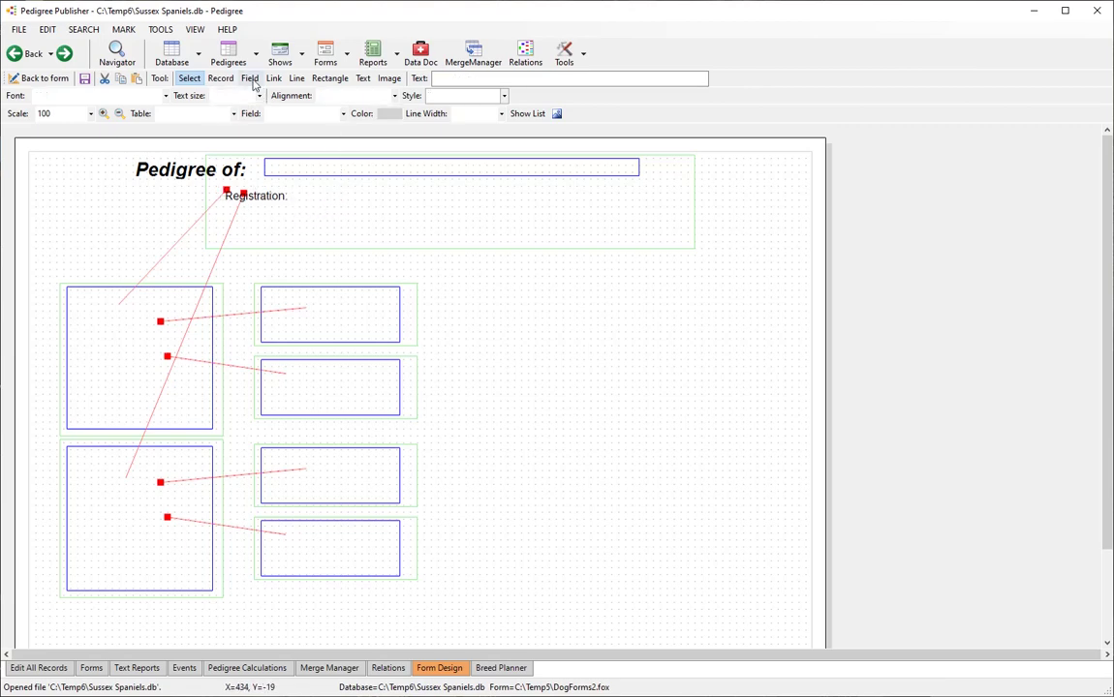
pyautogui.moveTo(289, 187); pyautogui.dragTo(383, 211)
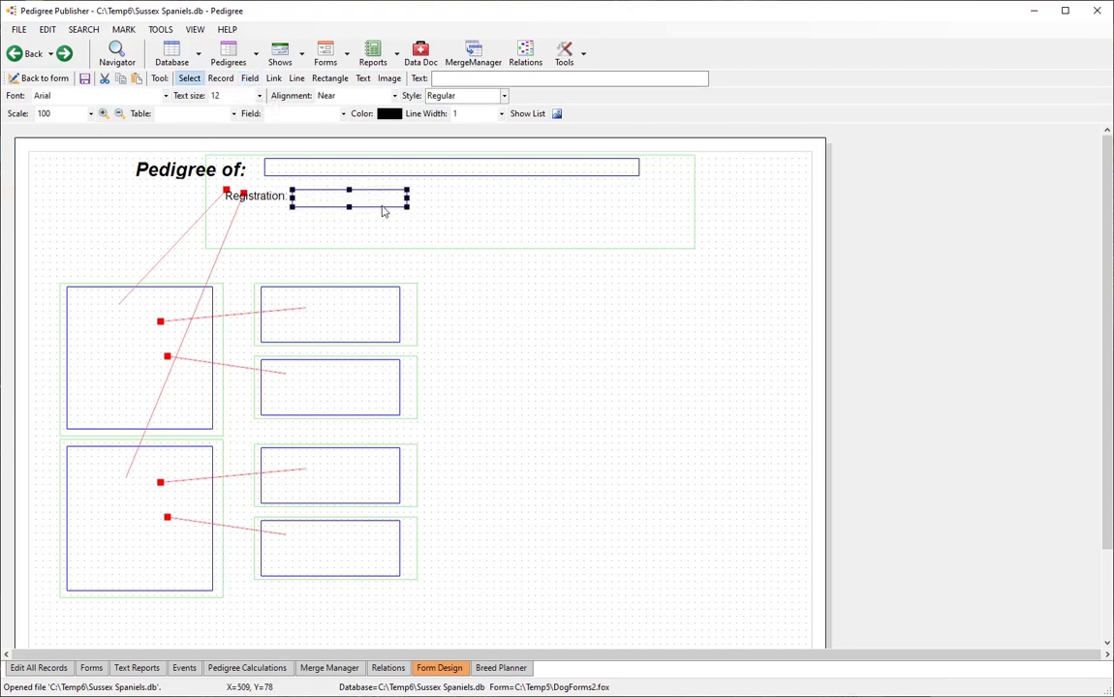
pyautogui.click(274, 196)
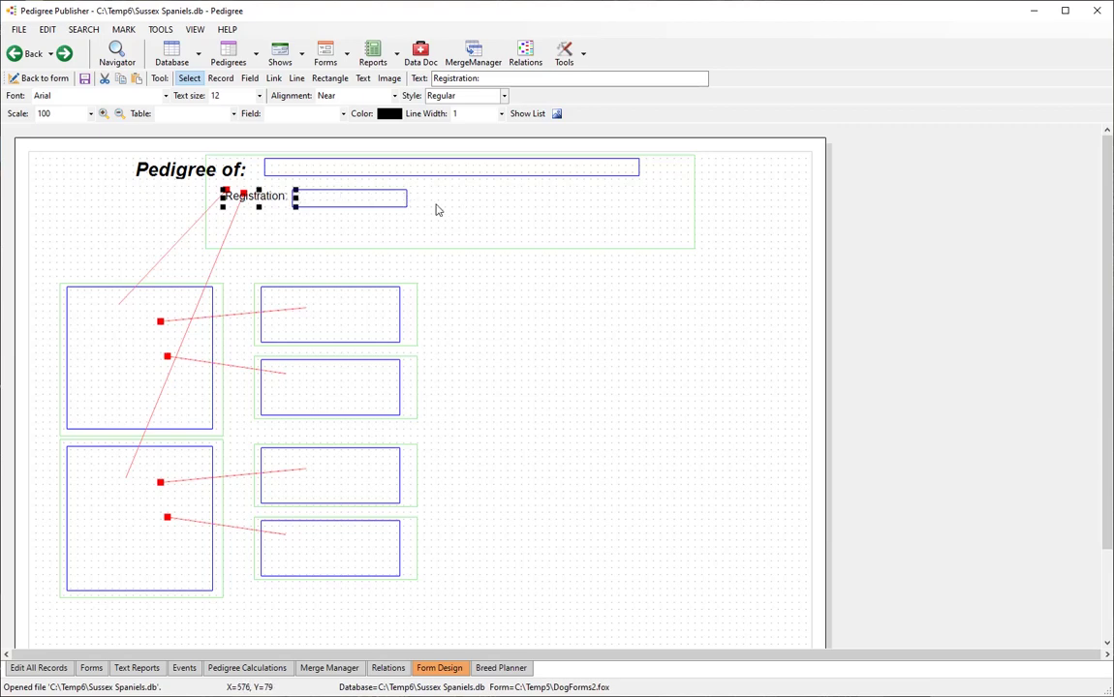
# Assign the Registration field to the new box beside the "Registration:" label and preview the form with data.
pyautogui.click(384, 208)
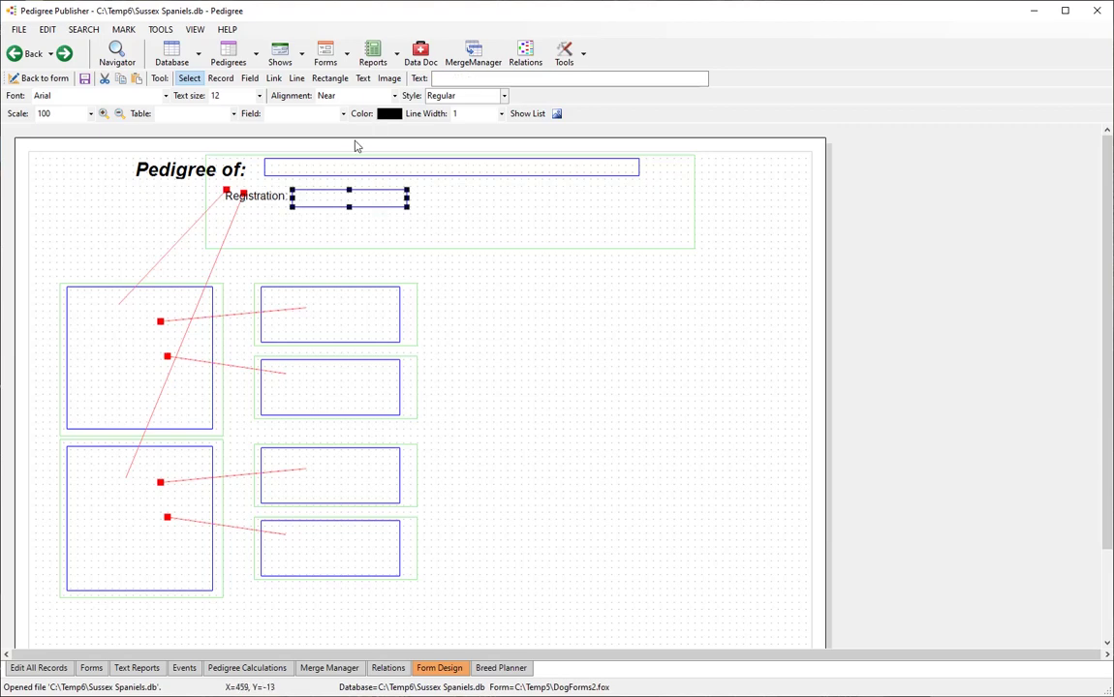
pyautogui.click(343, 113)
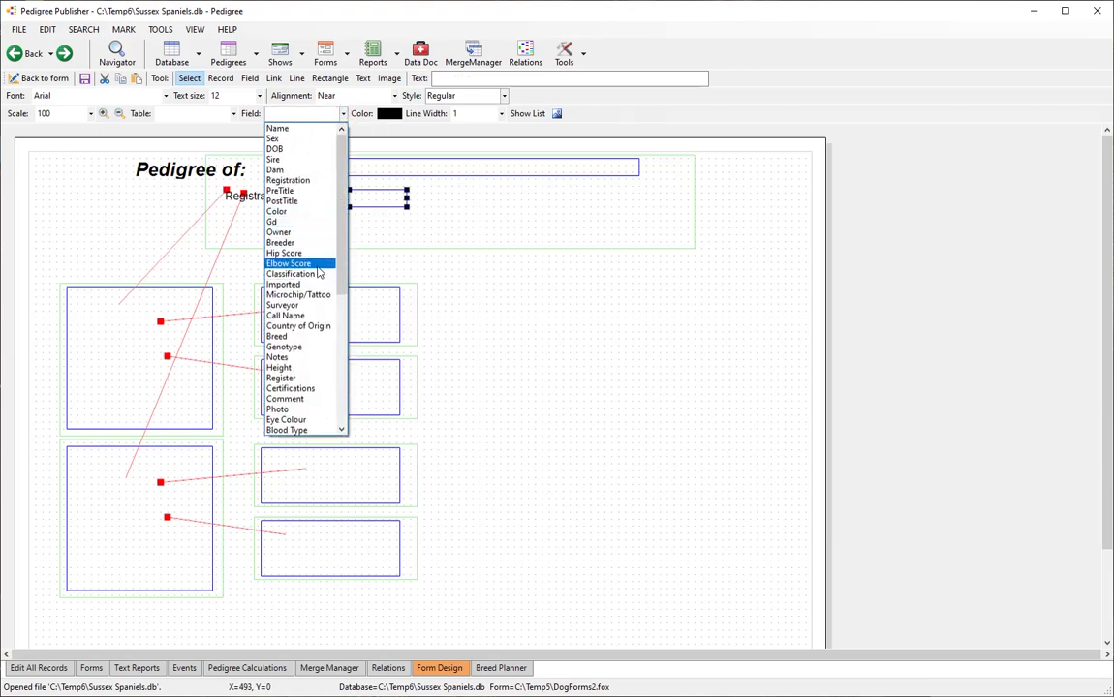
pyautogui.click(288, 180)
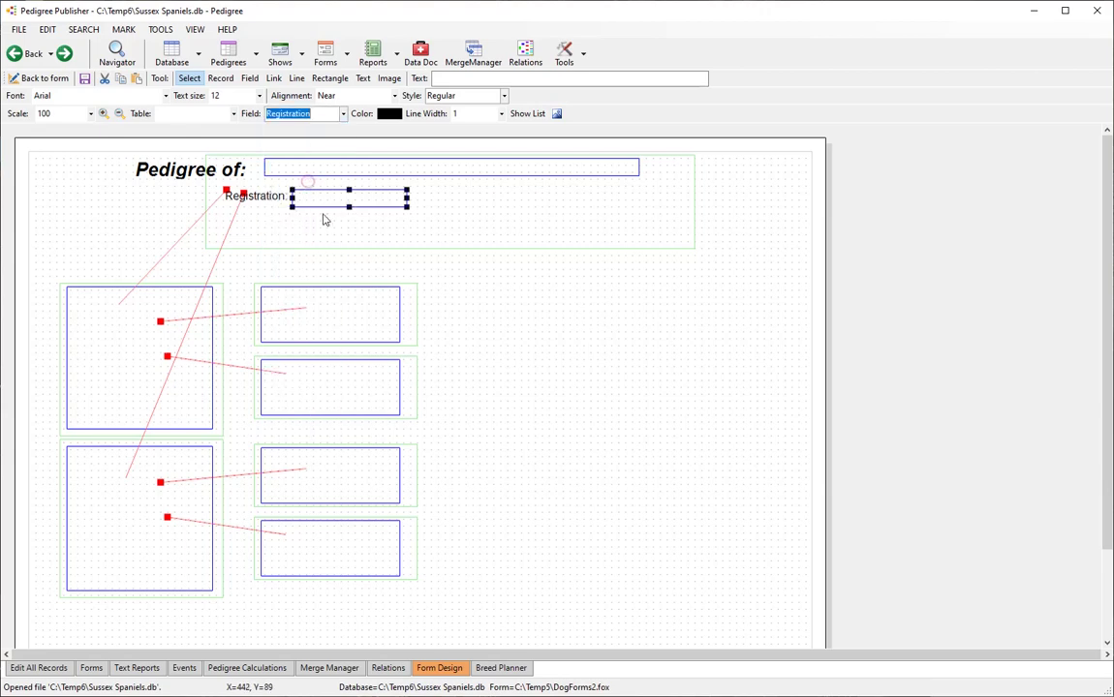
pyautogui.click(479, 204)
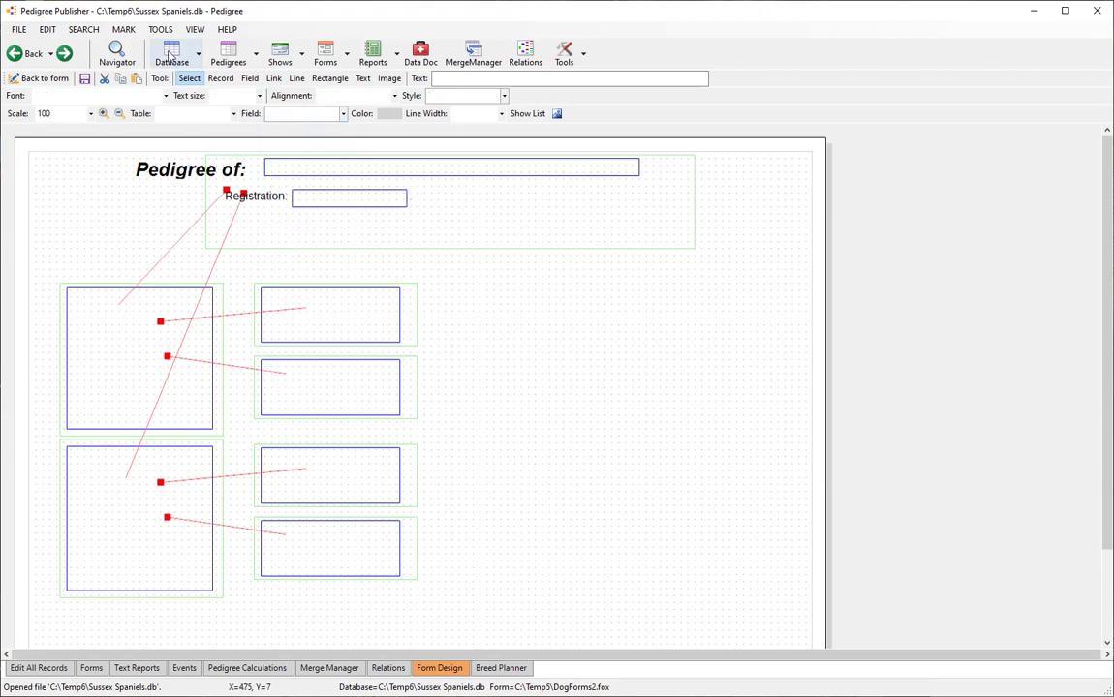
pyautogui.click(38, 80)
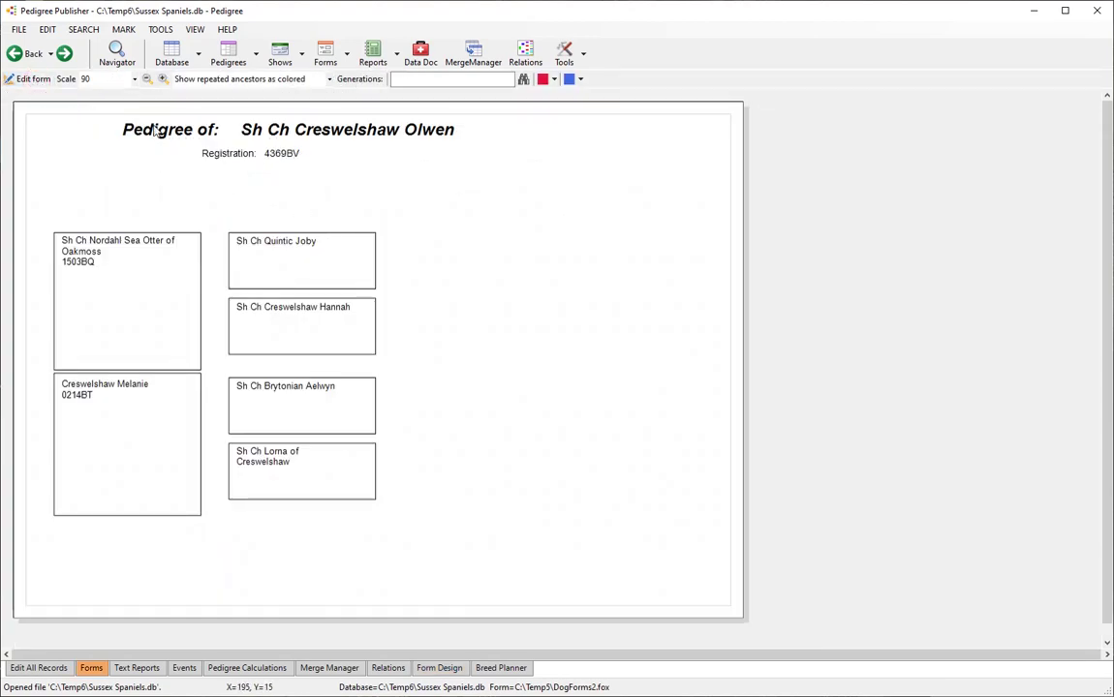
# Return to form editing and widen the subject's record box almost to the page's right margin.
pyautogui.click(27, 80)
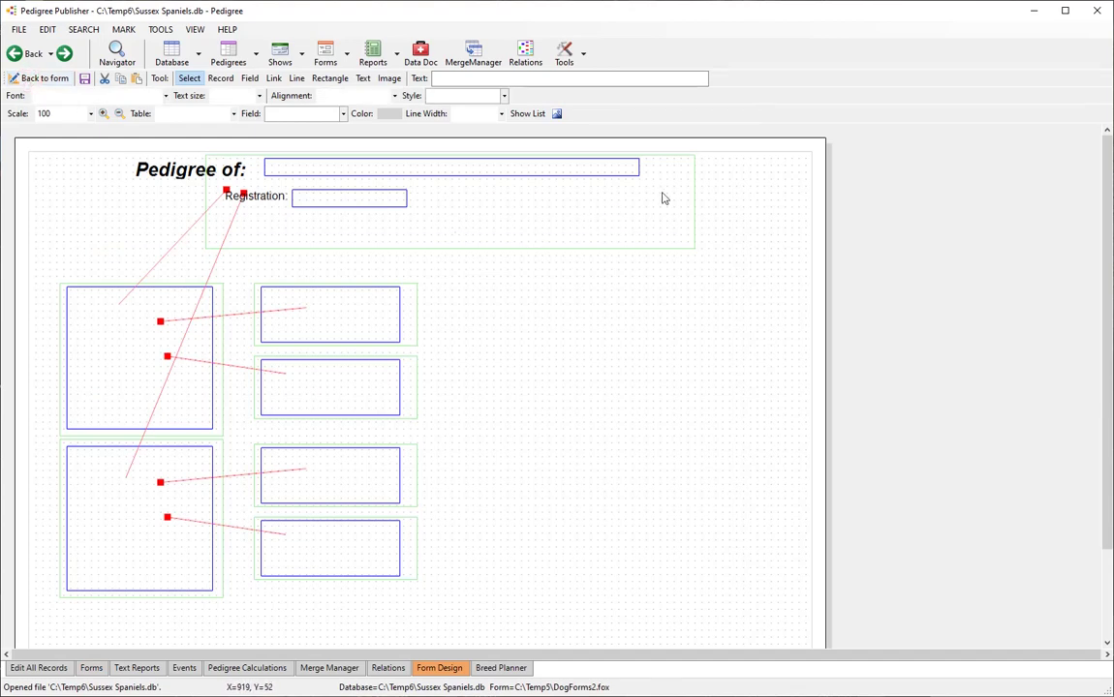
pyautogui.click(694, 183)
pyautogui.moveTo(694, 250); pyautogui.dragTo(808, 255)
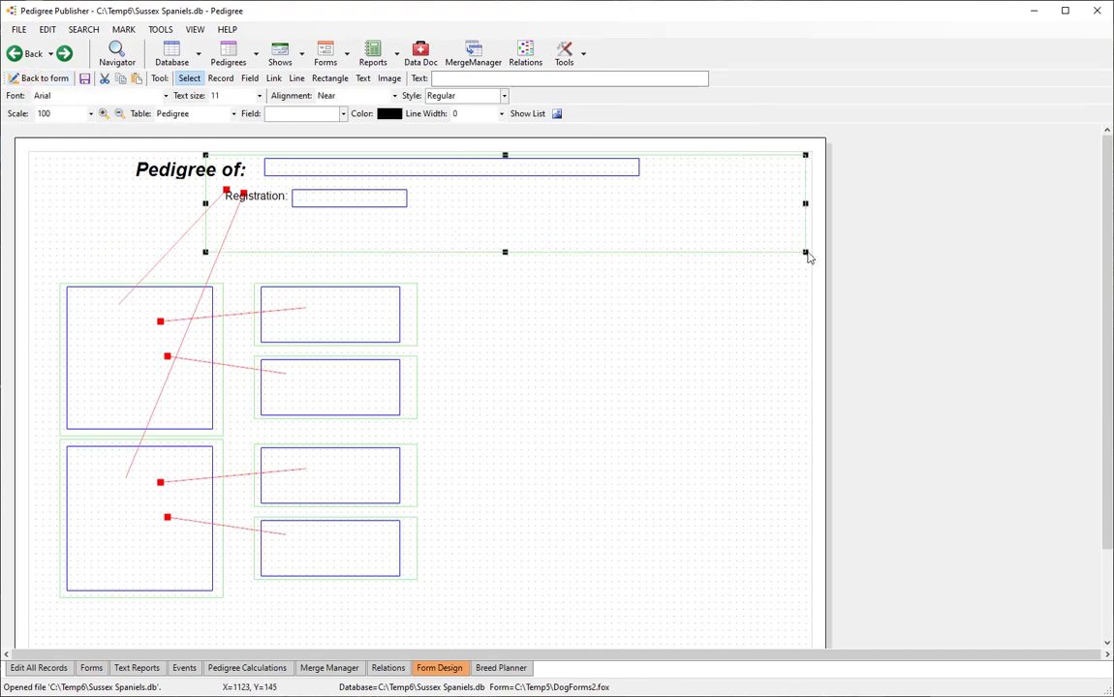
# Duplicate the Registration field box and enlarge the copy into a tall box at the right end of the subject's record box.
pyautogui.click(369, 209)
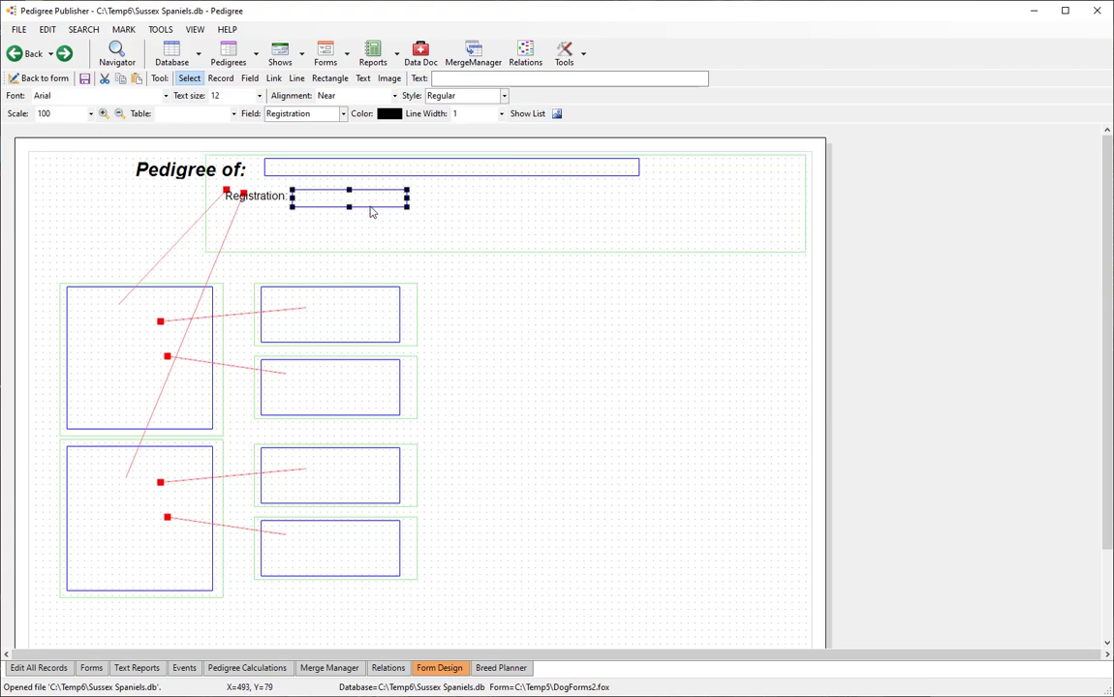
pyautogui.click(48, 30)
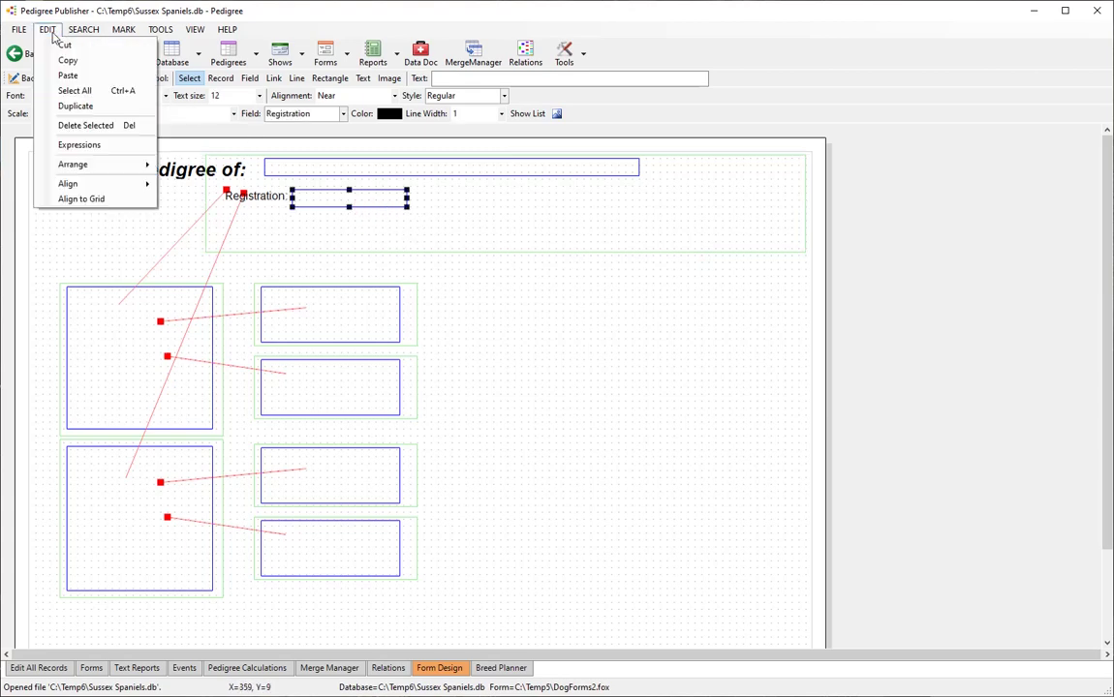
pyautogui.click(60, 57)
pyautogui.click(47, 29)
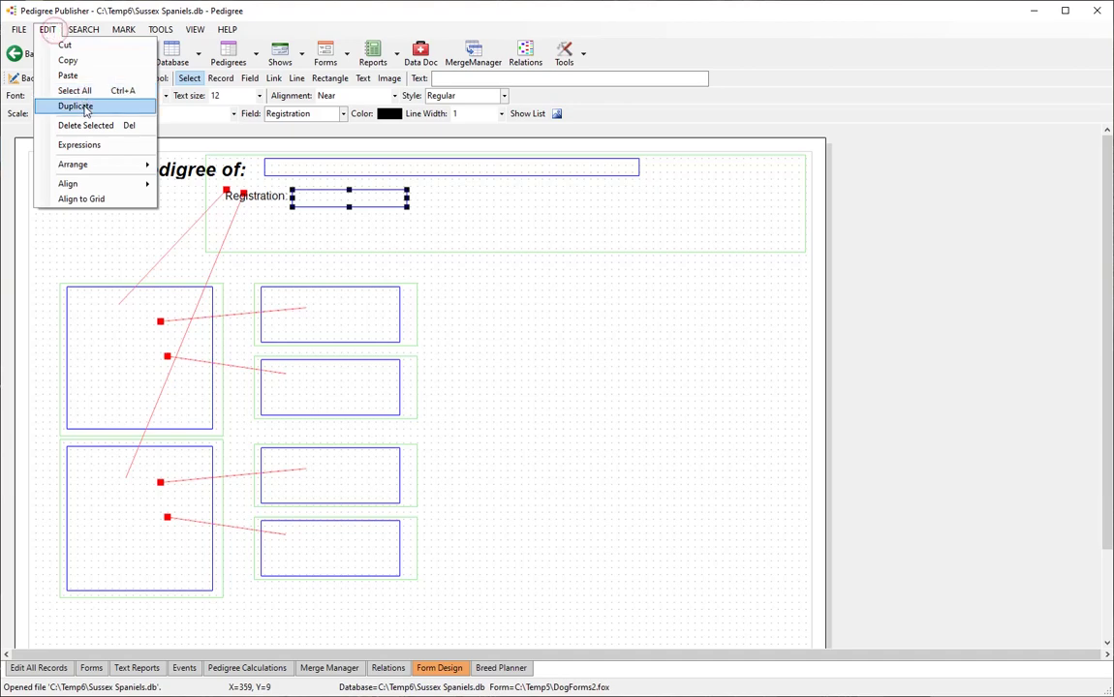
pyautogui.click(77, 105)
pyautogui.moveTo(397, 215); pyautogui.dragTo(793, 267)
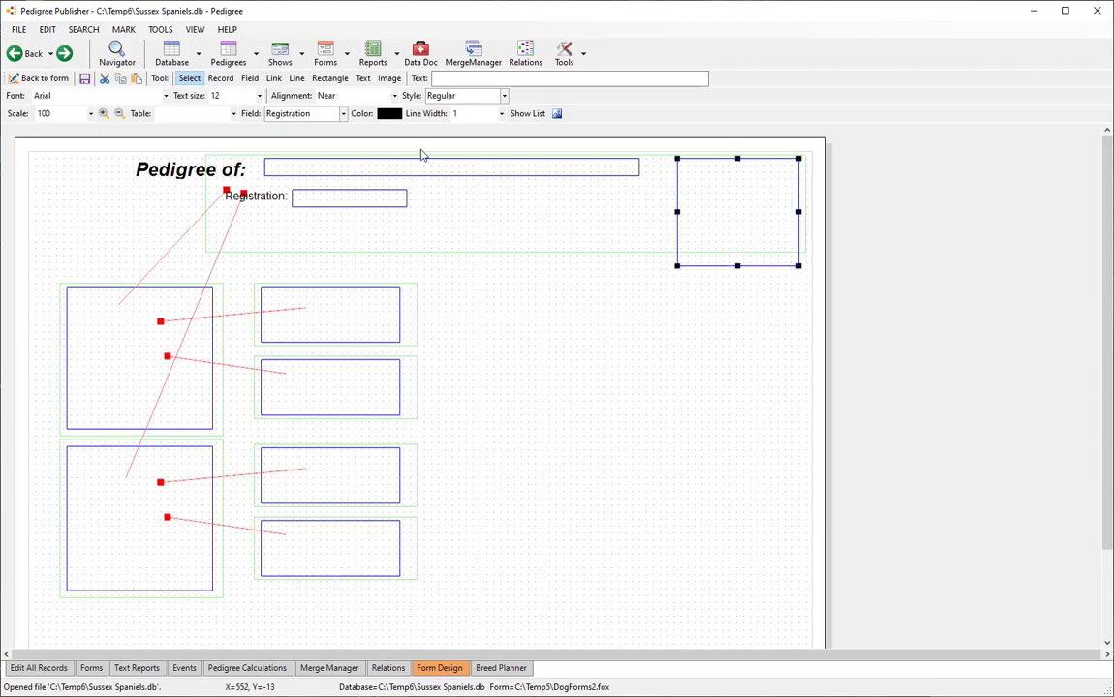
# Assign the Photo field to the large box at the right end of the subject's record box and save the form.
pyautogui.click(339, 114)
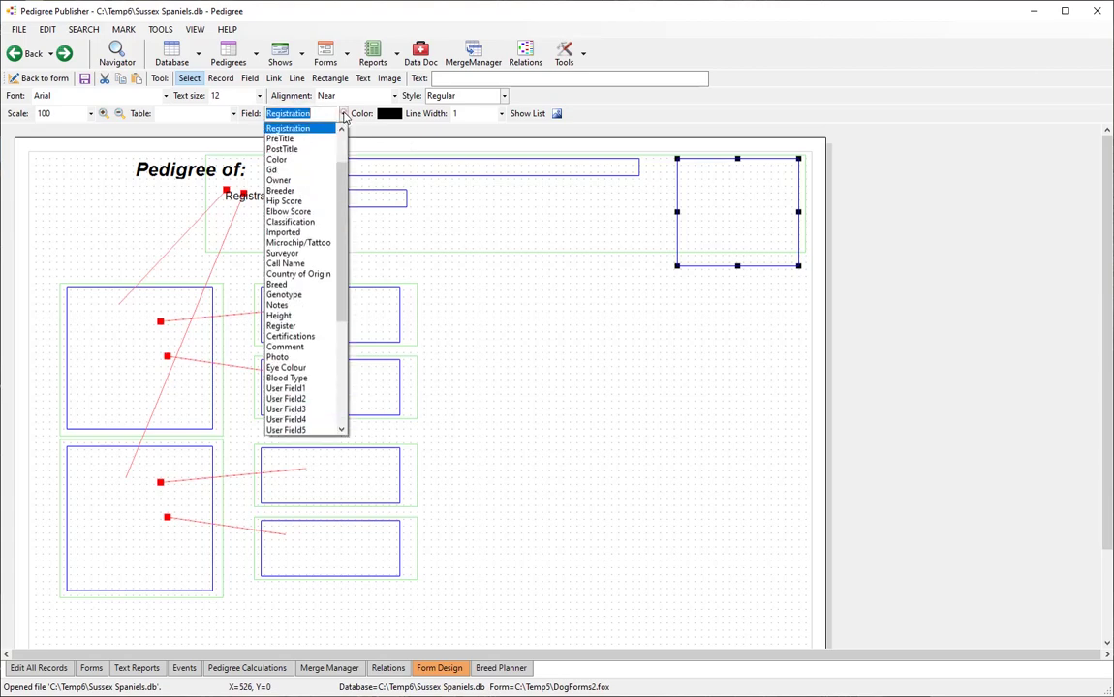
pyautogui.click(320, 358)
pyautogui.click(641, 294)
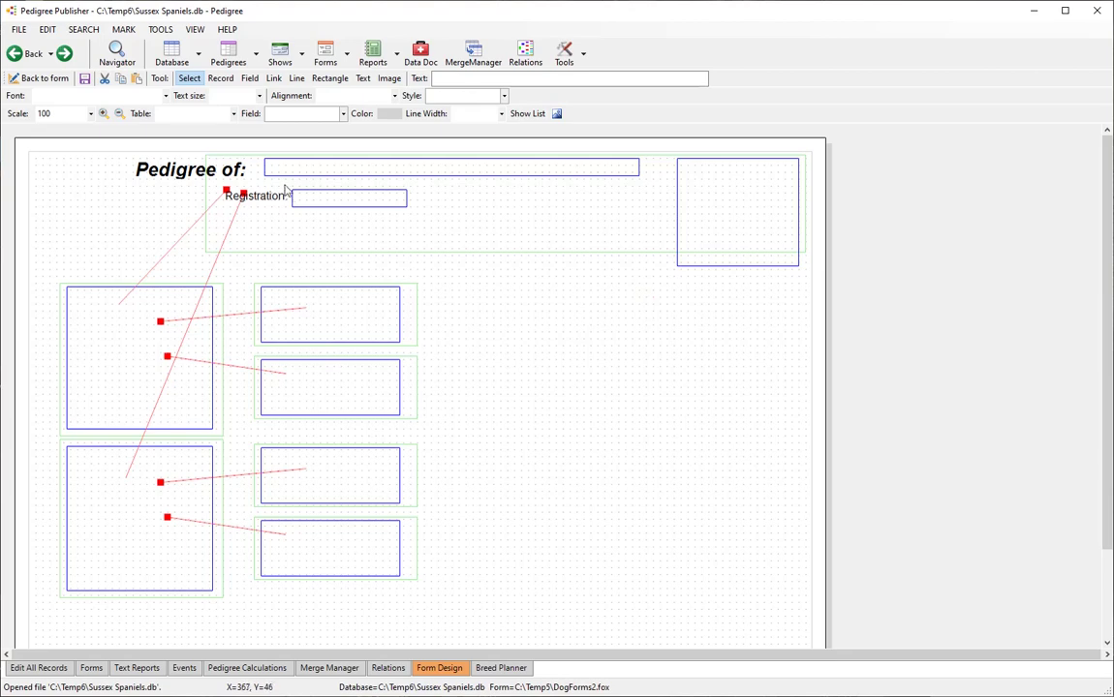
pyautogui.click(167, 161)
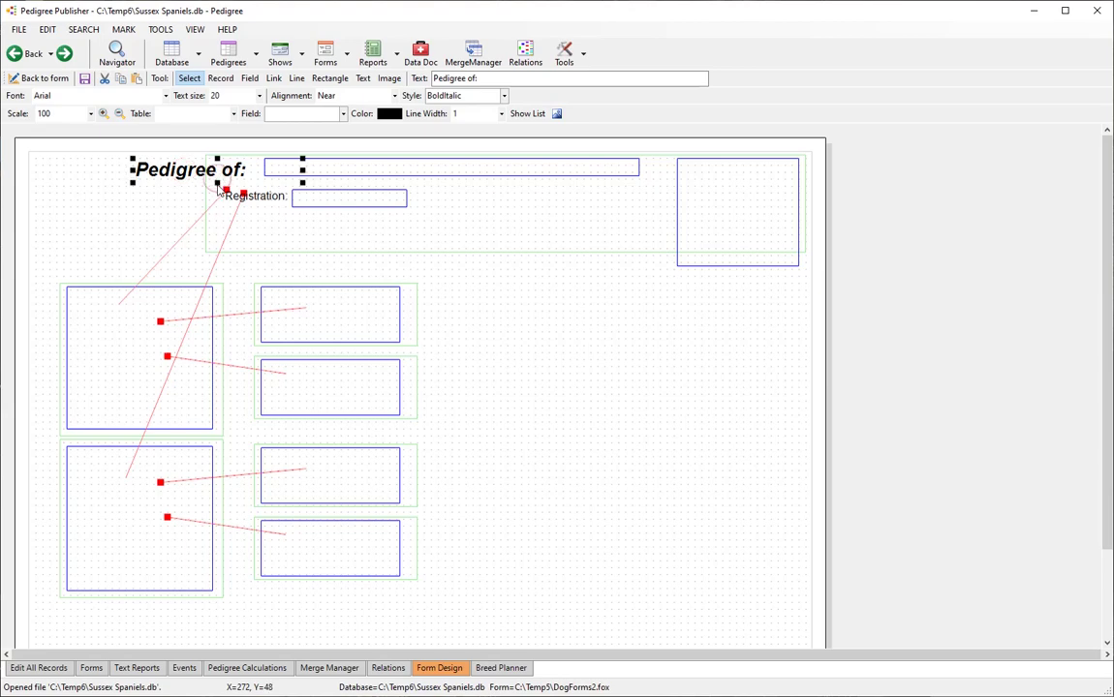
pyautogui.click(503, 197)
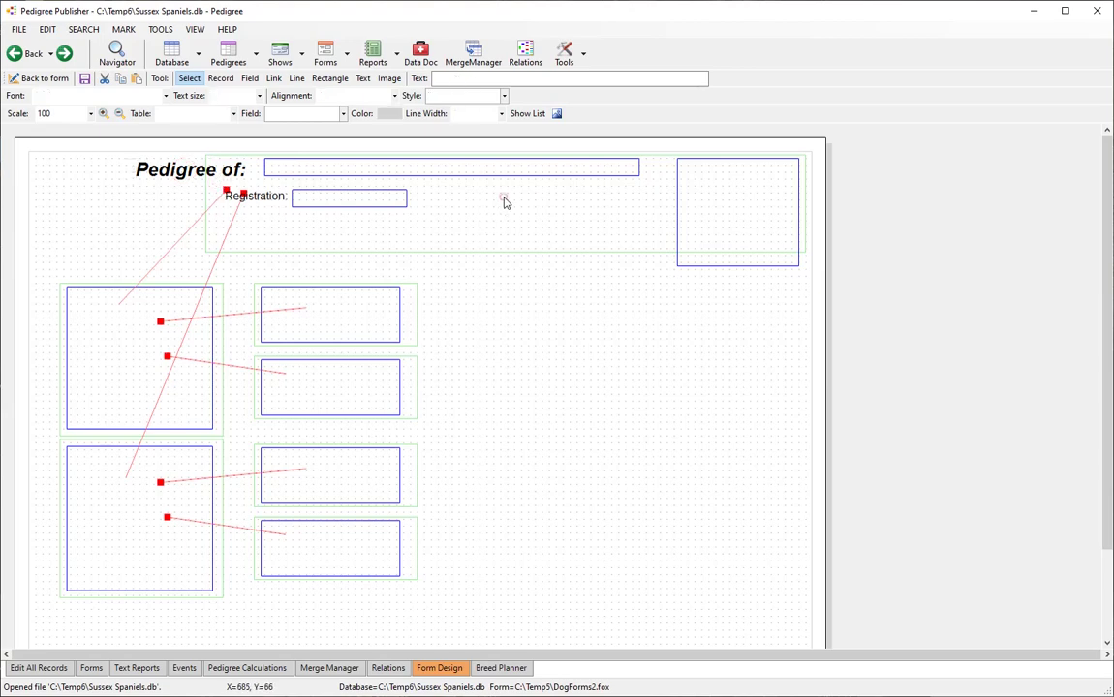
pyautogui.click(679, 264)
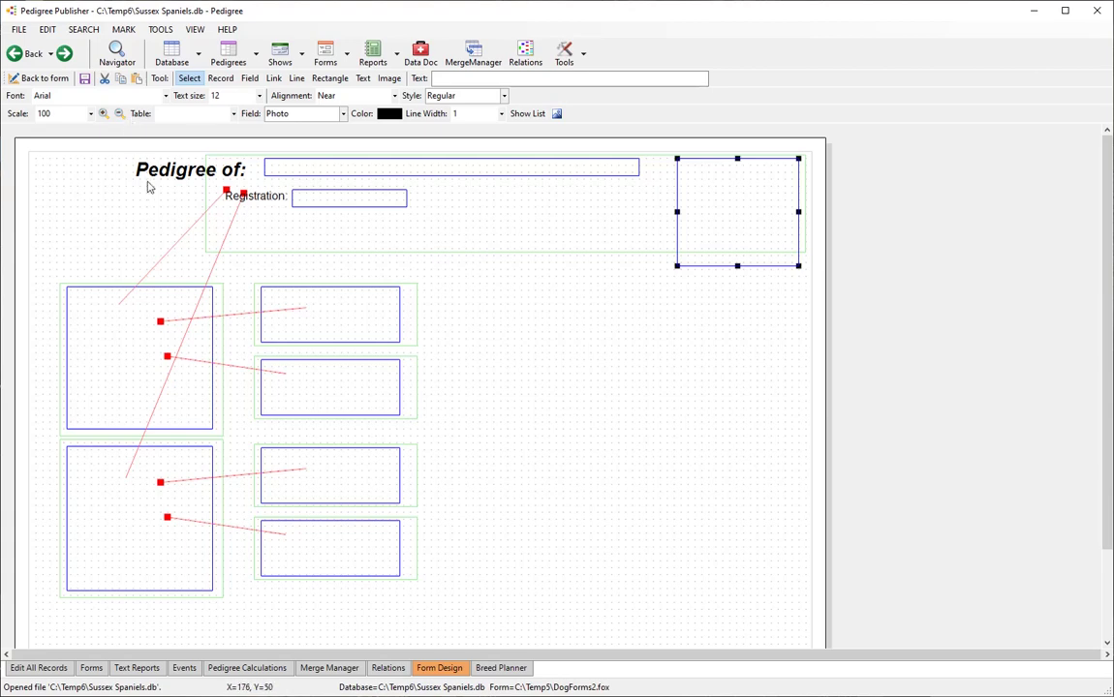
pyautogui.click(84, 78)
pyautogui.click(26, 35)
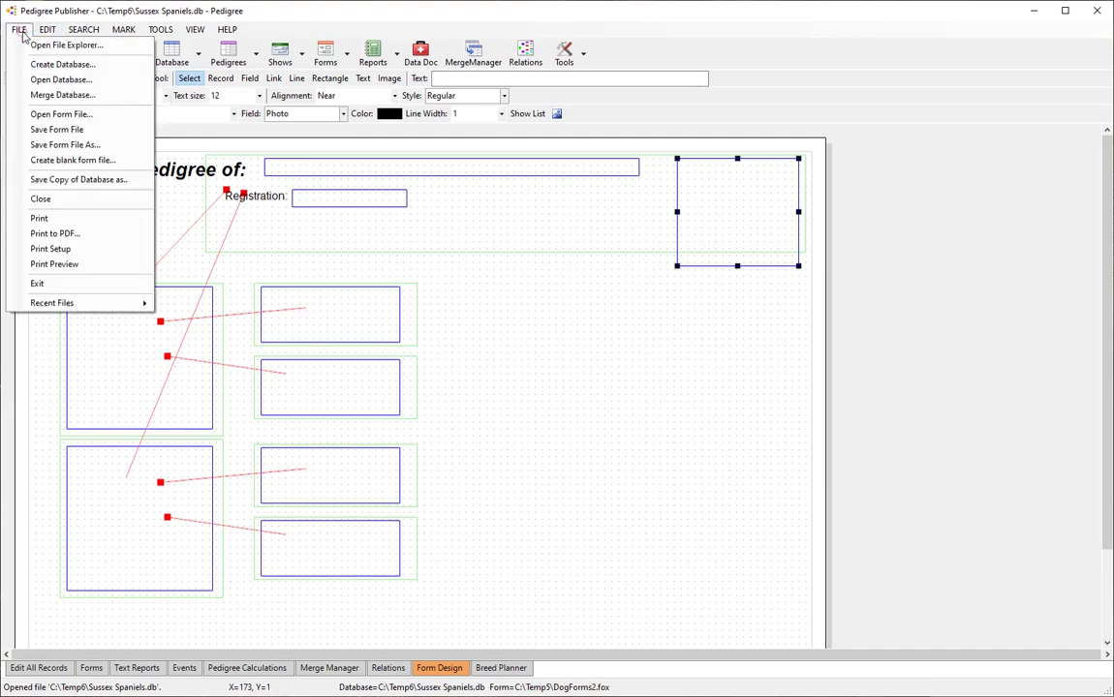
pyautogui.click(543, 291)
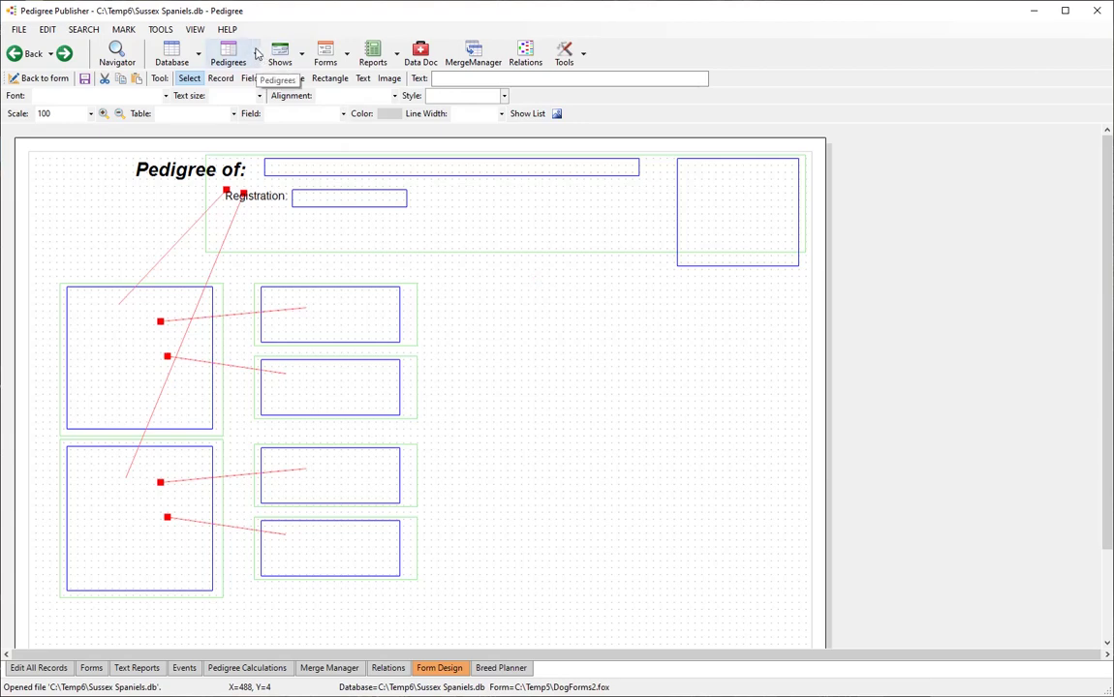
pyautogui.click(258, 53)
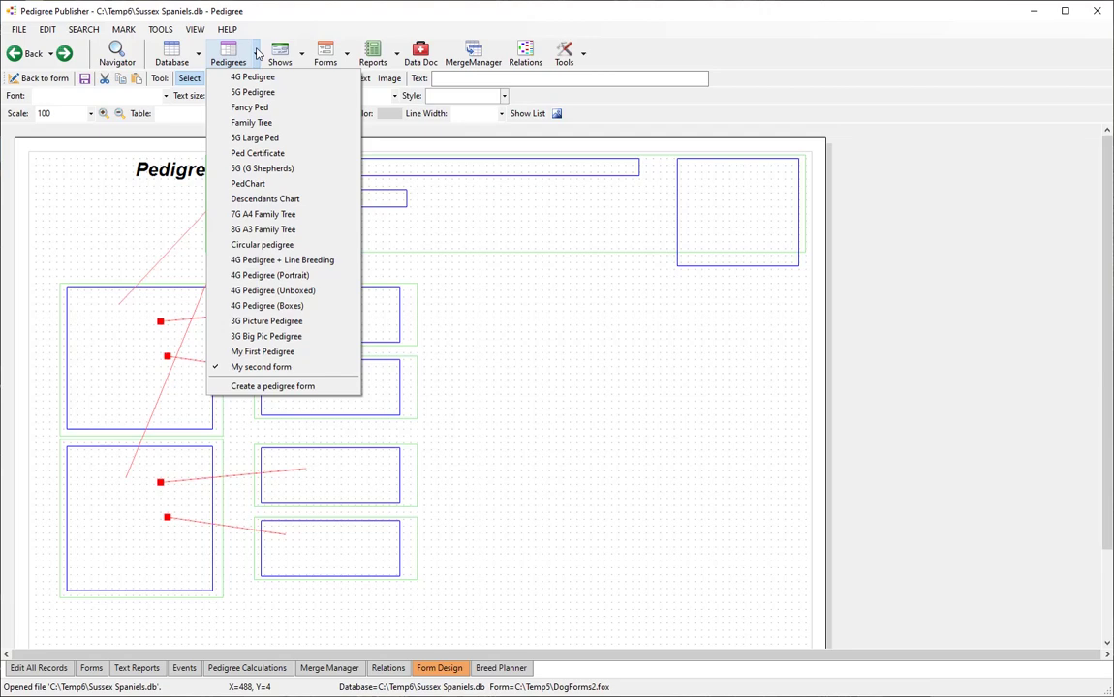
pyautogui.click(123, 235)
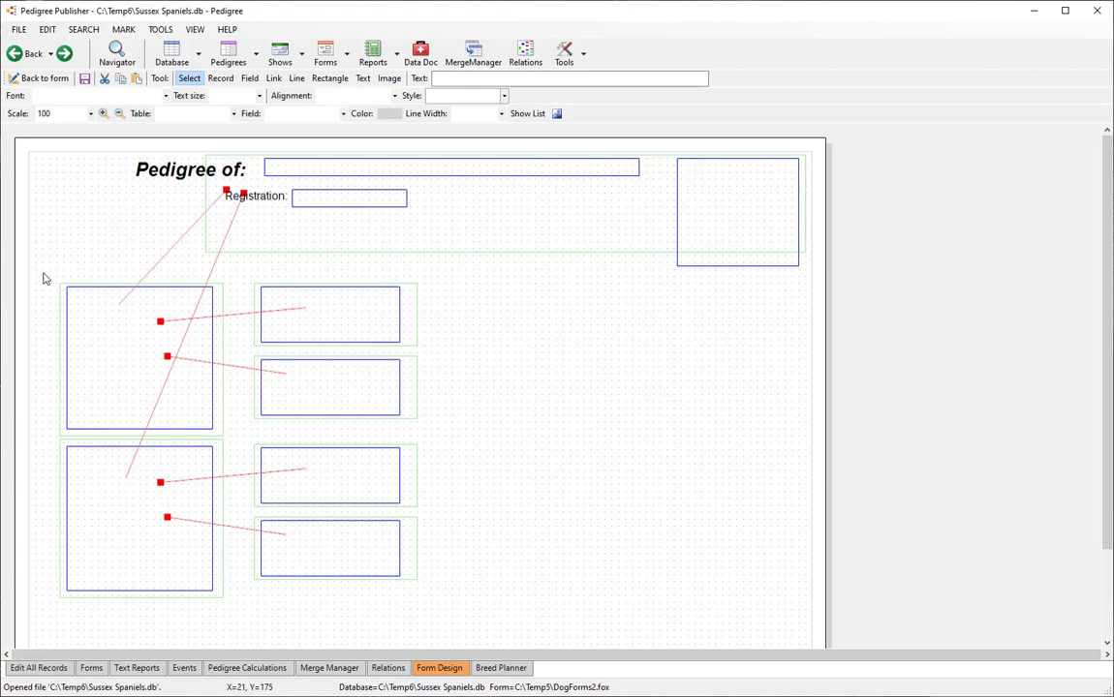
# Create a pedigree form named "My 3rd form" with Letter 8 1/2 x 11 in paper in Landscape orientation.
pyautogui.click(256, 50)
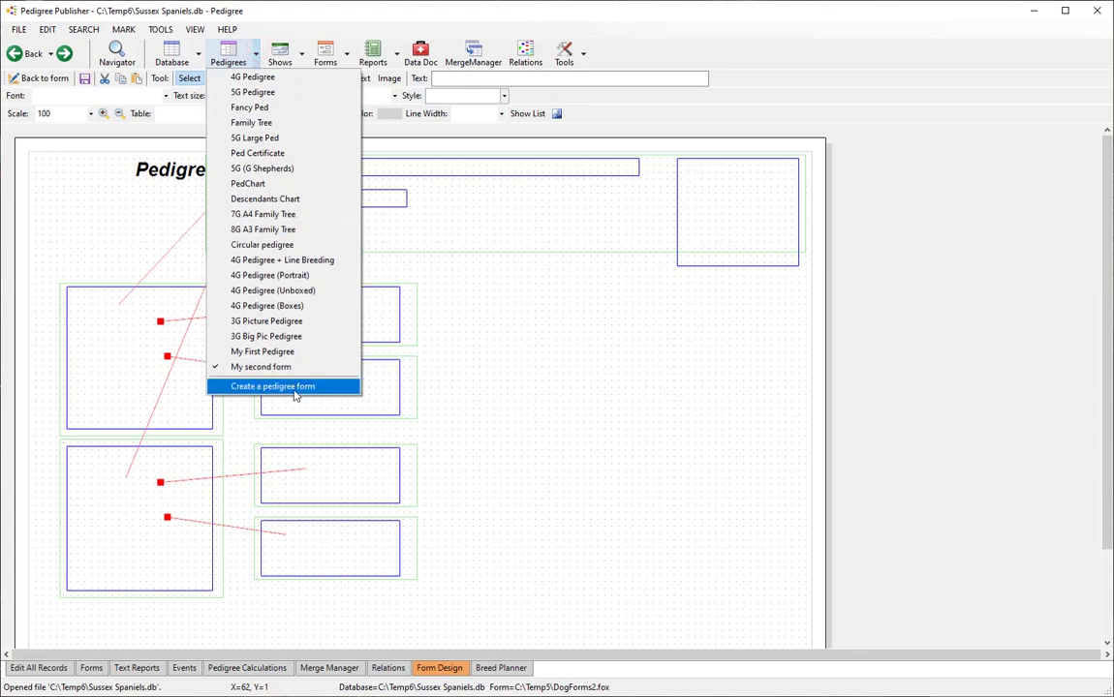
pyautogui.click(303, 387)
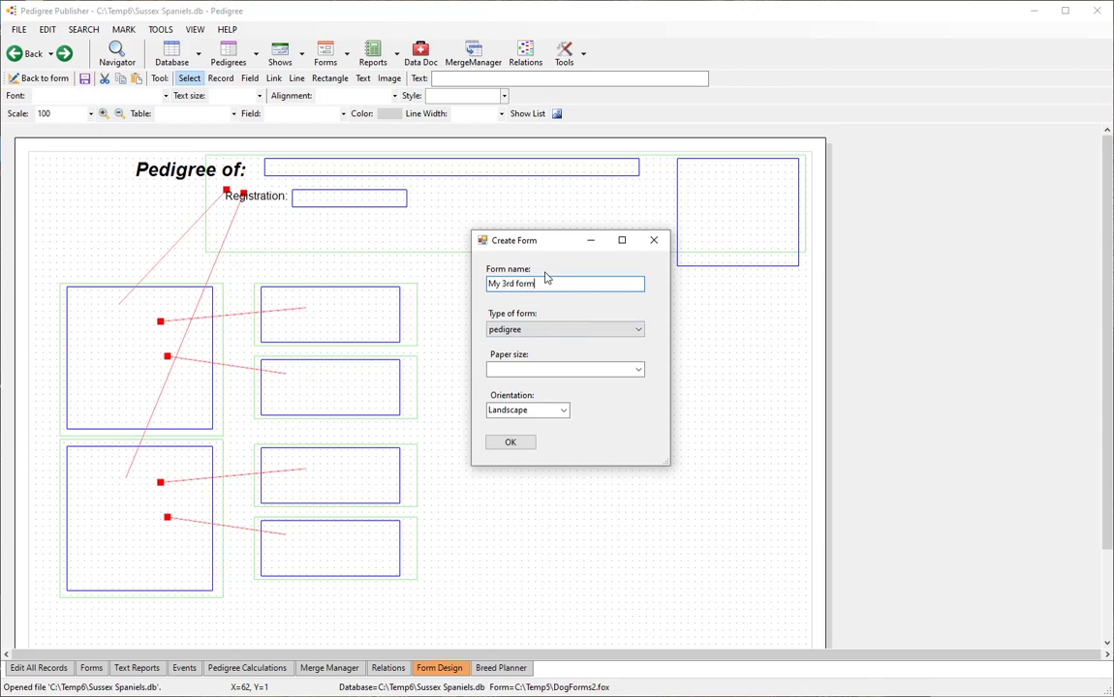
pyautogui.click(639, 369)
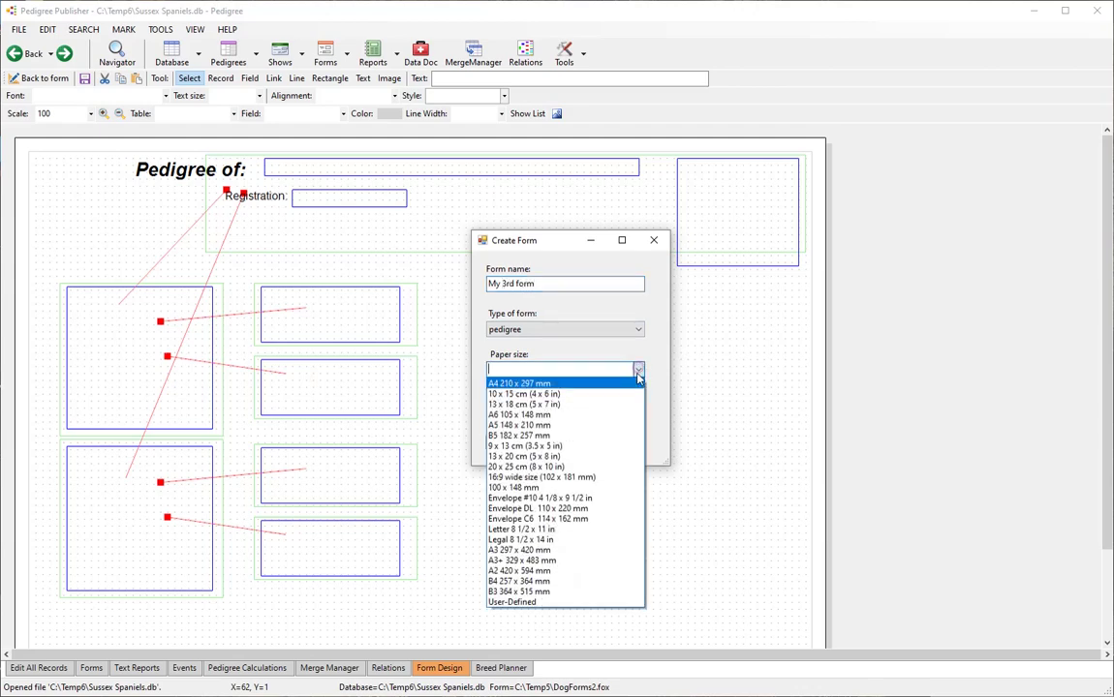
pyautogui.click(559, 529)
pyautogui.click(507, 441)
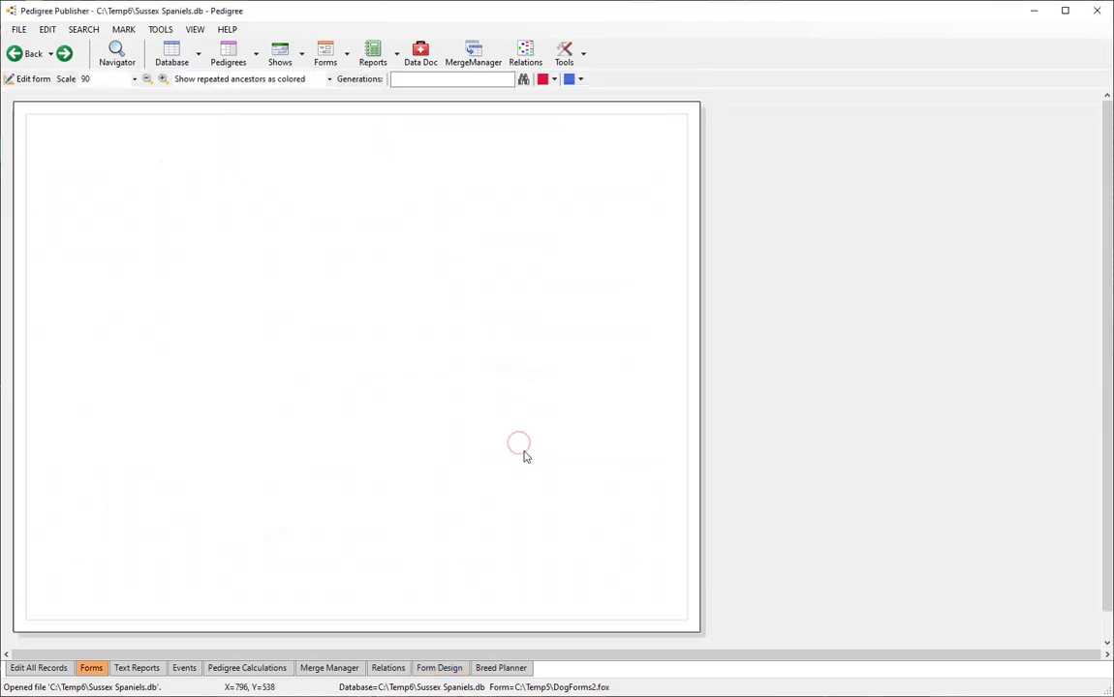
# View the existing 4G Pedigree form and switch to the Fancy Ped form.
pyautogui.click(258, 58)
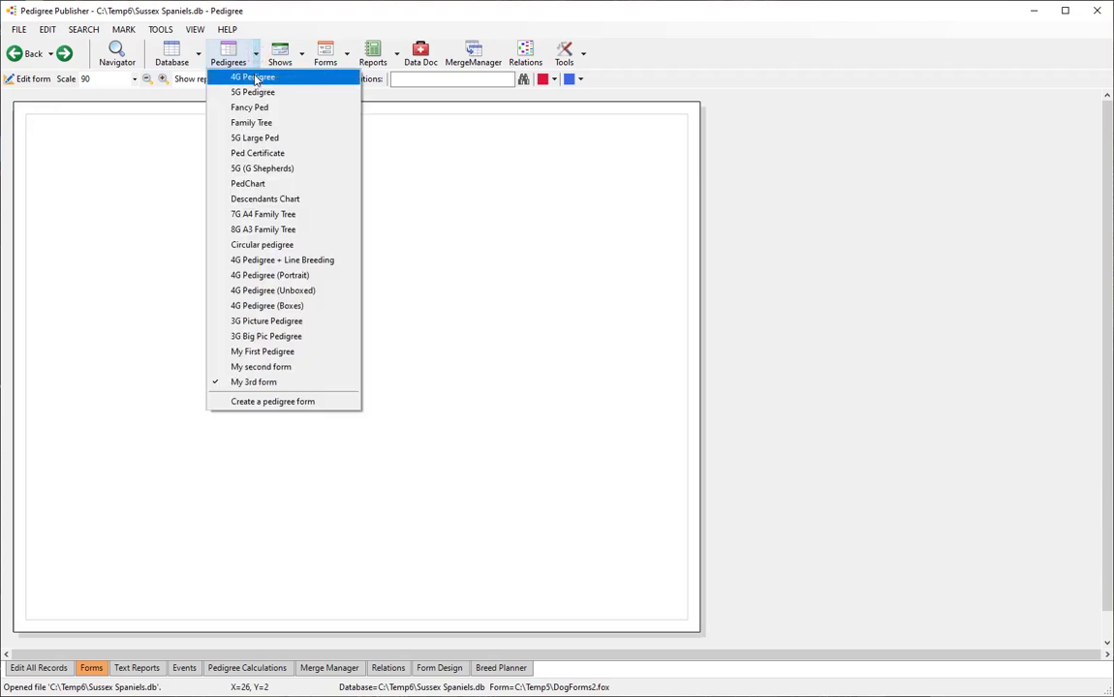
pyautogui.click(253, 78)
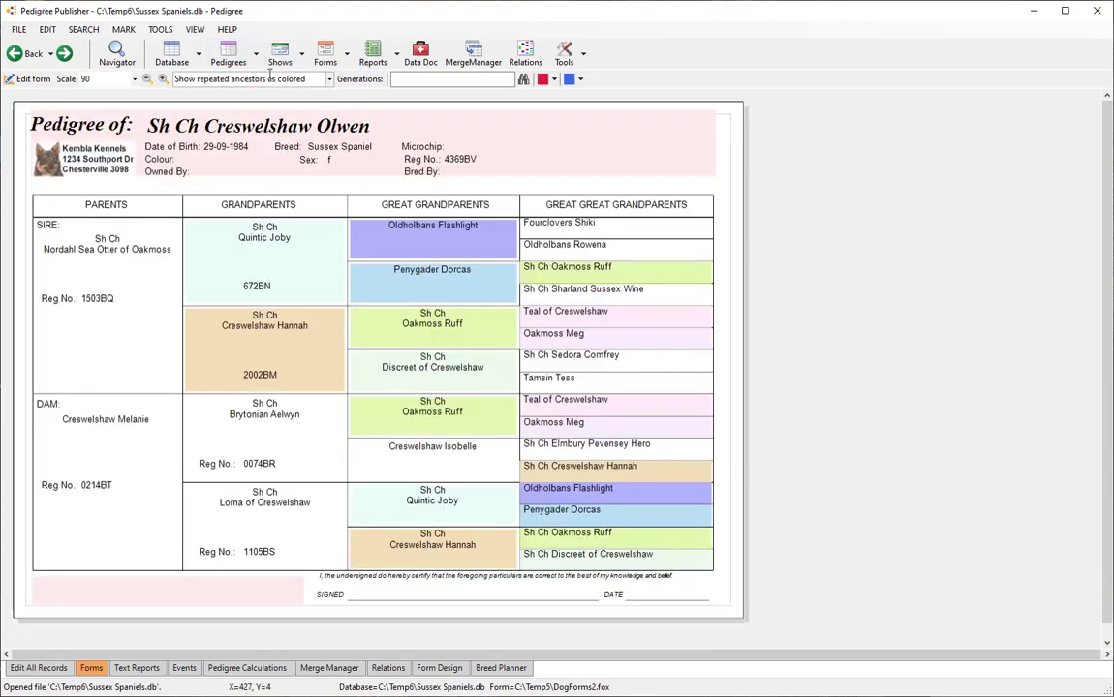
pyautogui.click(238, 58)
pyautogui.click(250, 105)
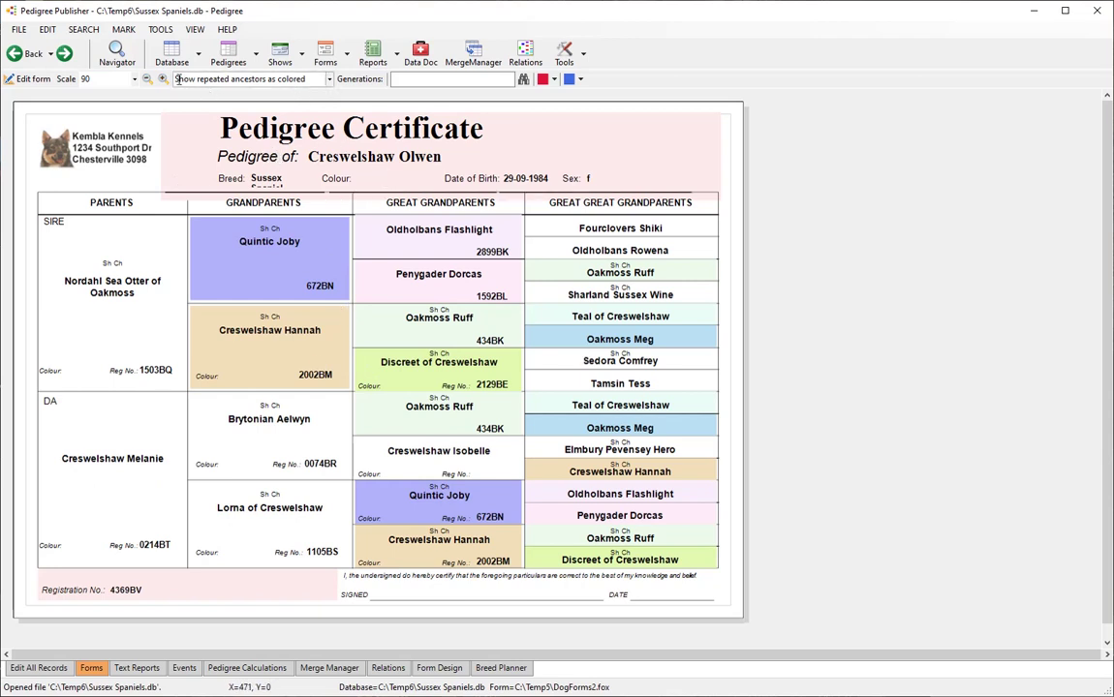
# Try the pedigree certificate without marks and set its display to show champions in red.
pyautogui.click(329, 80)
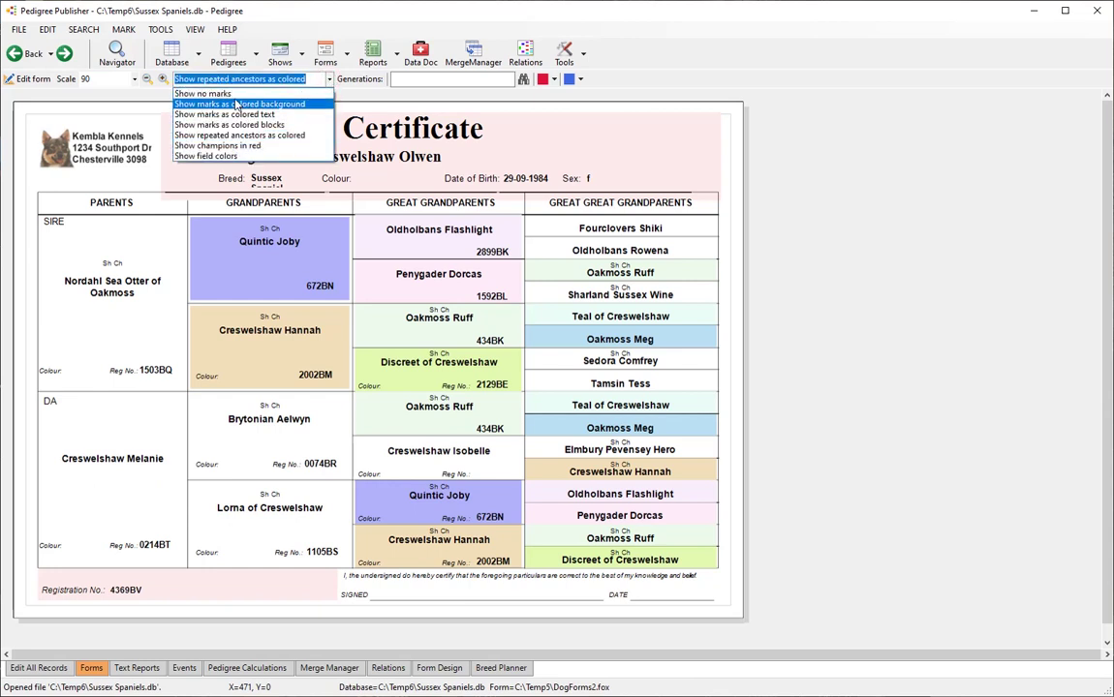
pyautogui.click(226, 94)
pyautogui.click(300, 79)
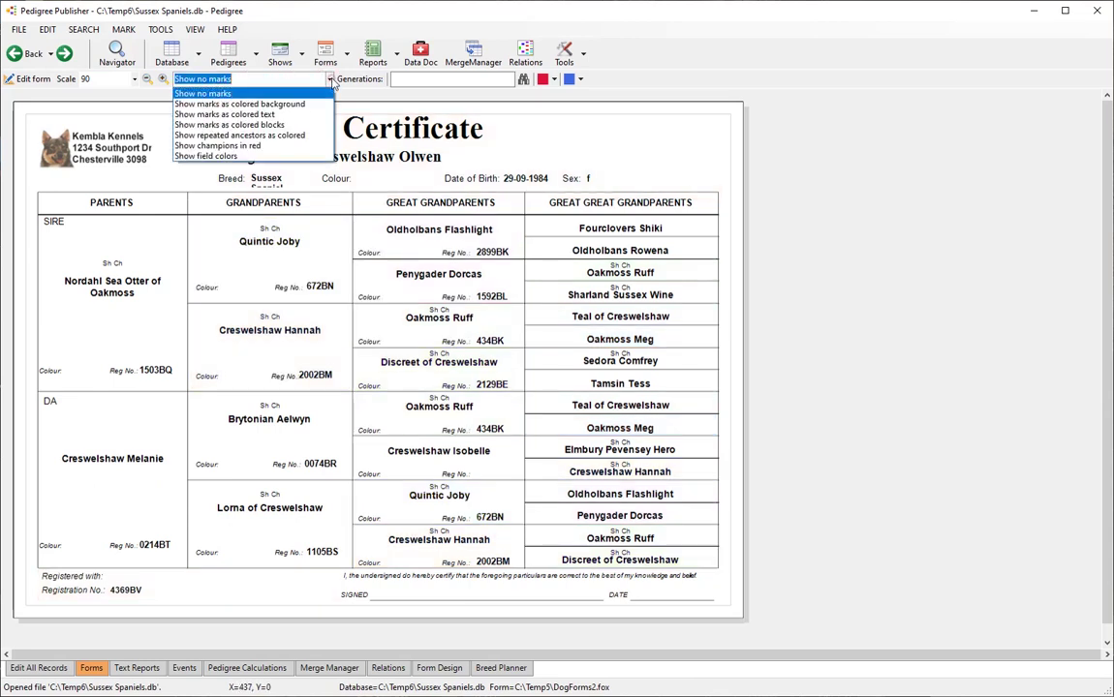
pyautogui.click(265, 146)
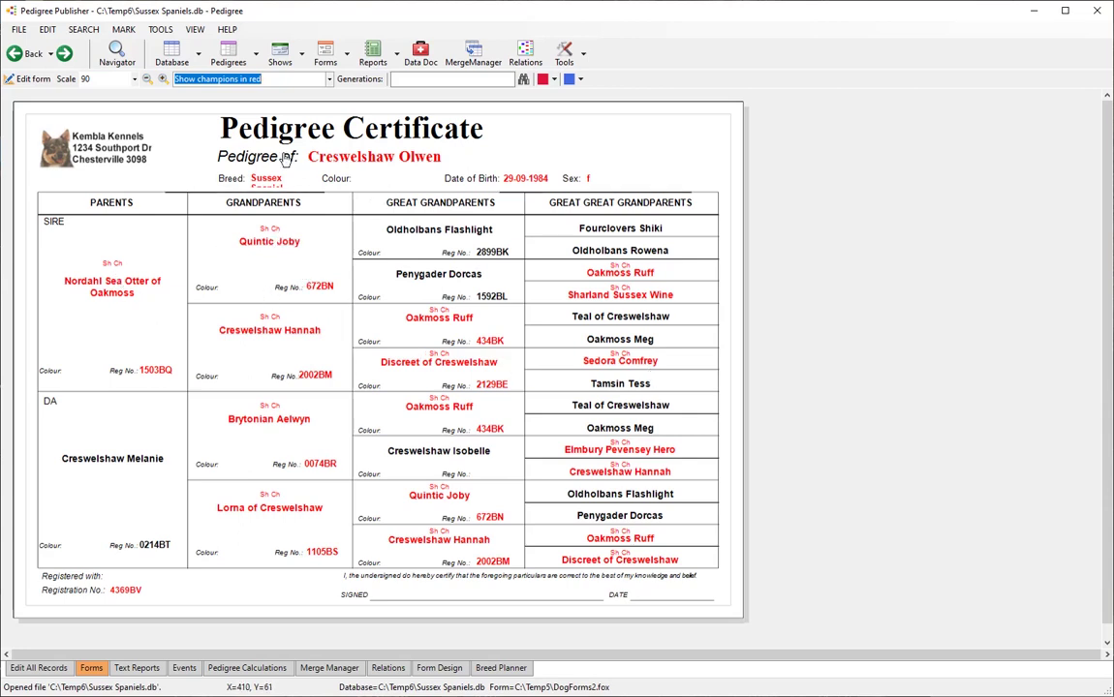
pyautogui.click(301, 80)
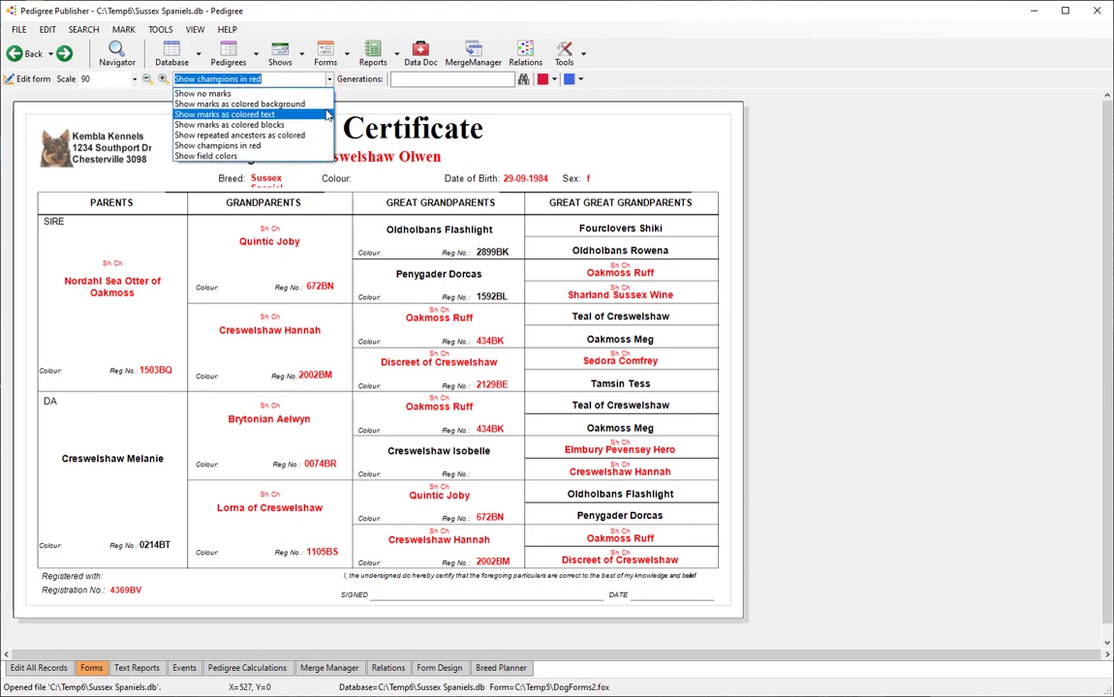
pyautogui.click(349, 91)
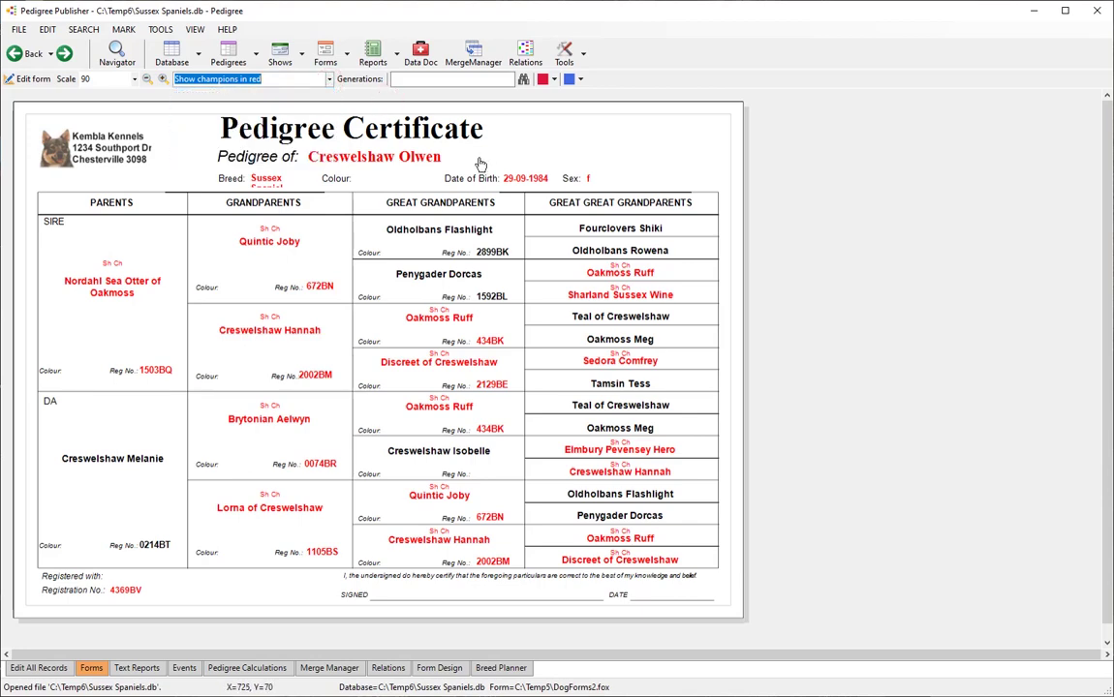
# Open the Fancy Ped form for editing, select every object on its page and copy them.
pyautogui.click(27, 78)
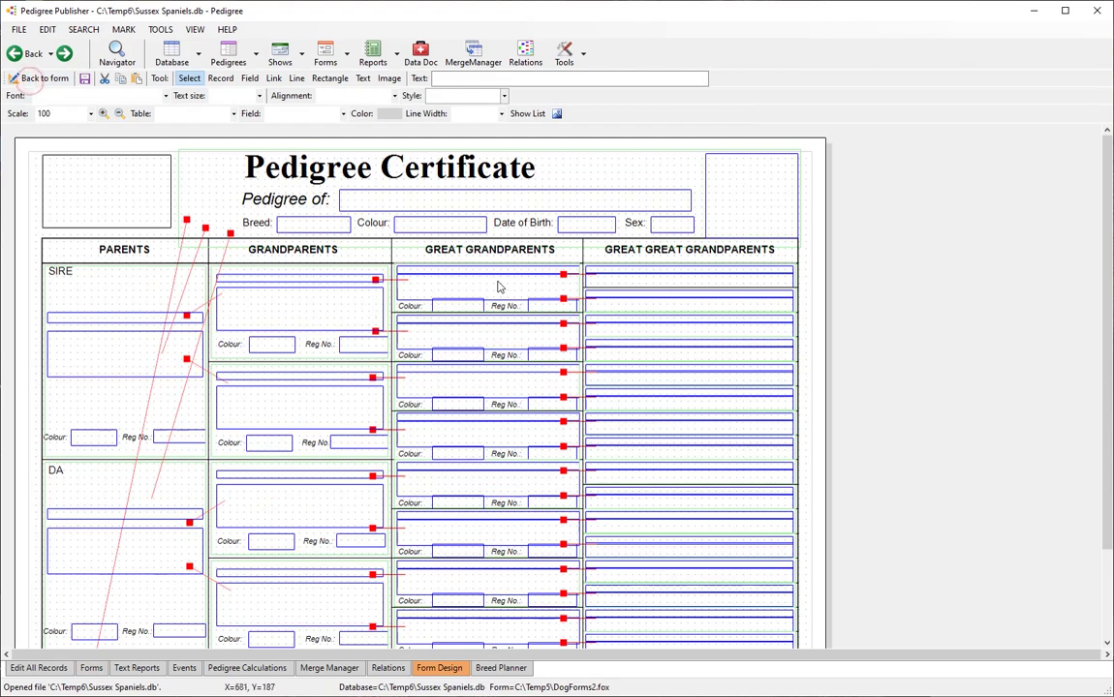
pyautogui.scroll(-1, 514, 285)
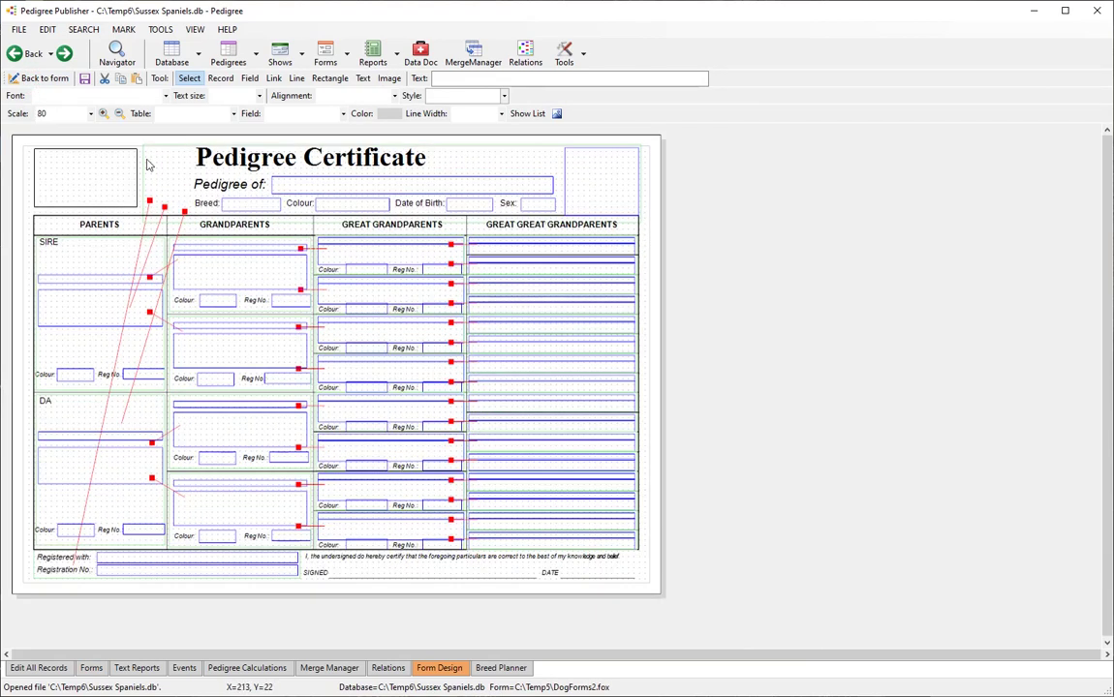
pyautogui.moveTo(12, 133); pyautogui.dragTo(696, 610)
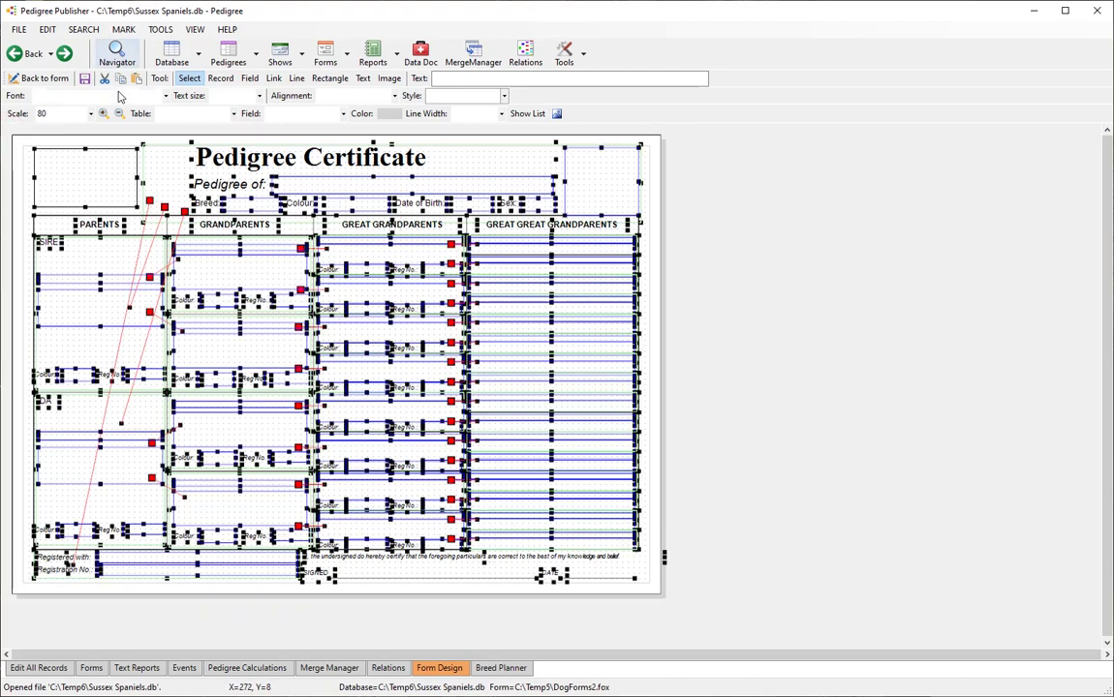
pyautogui.click(47, 29)
pyautogui.click(68, 60)
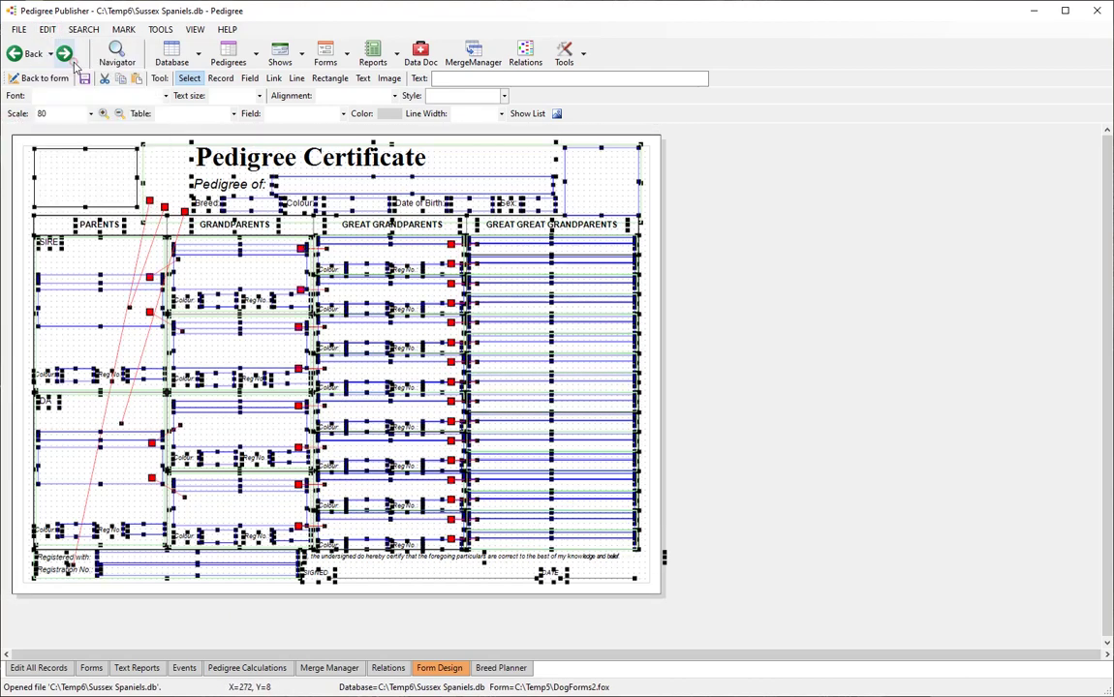
# Open "My 3rd form" for editing and paste the copied pedigree certificate objects onto its blank page.
pyautogui.click(258, 53)
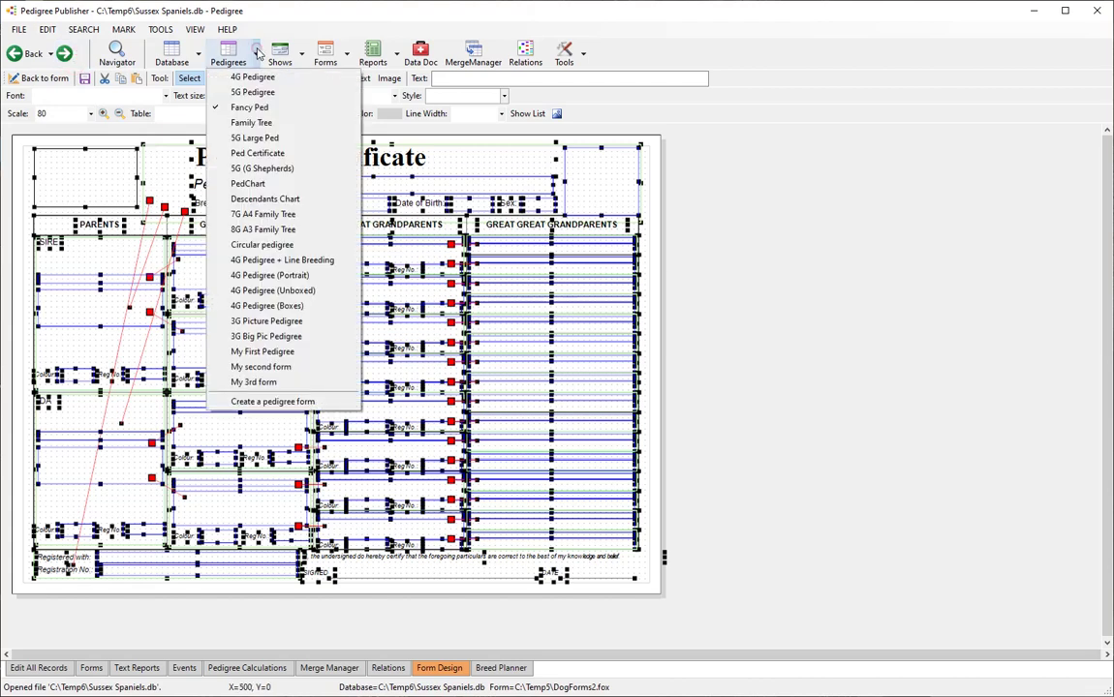
pyautogui.click(259, 384)
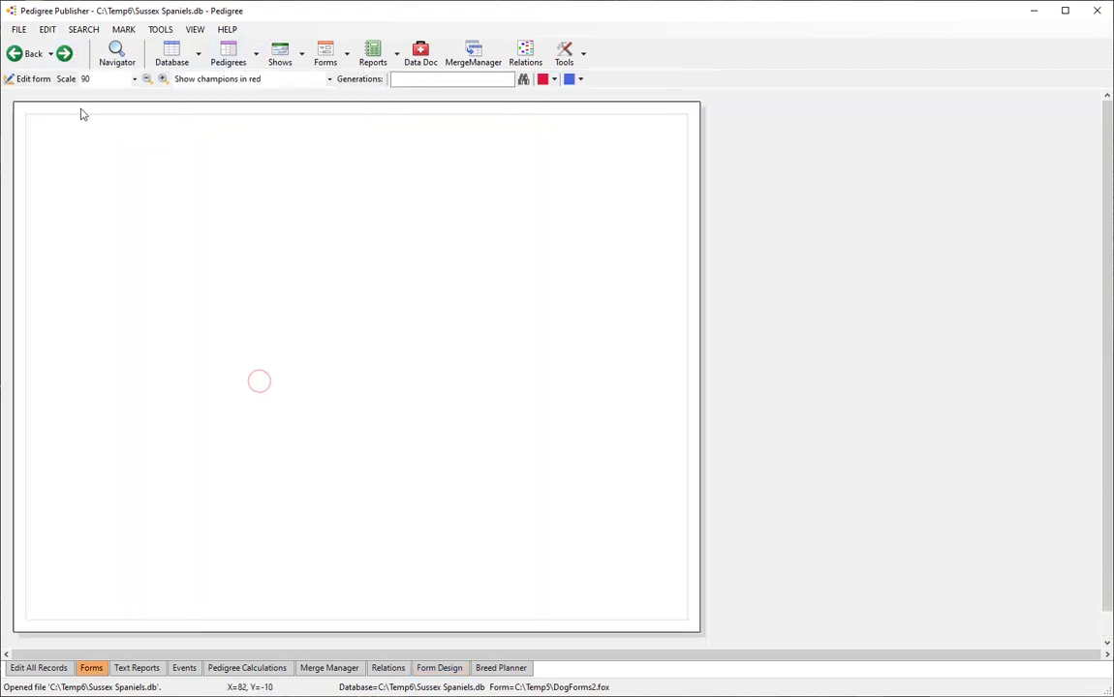
pyautogui.click(31, 80)
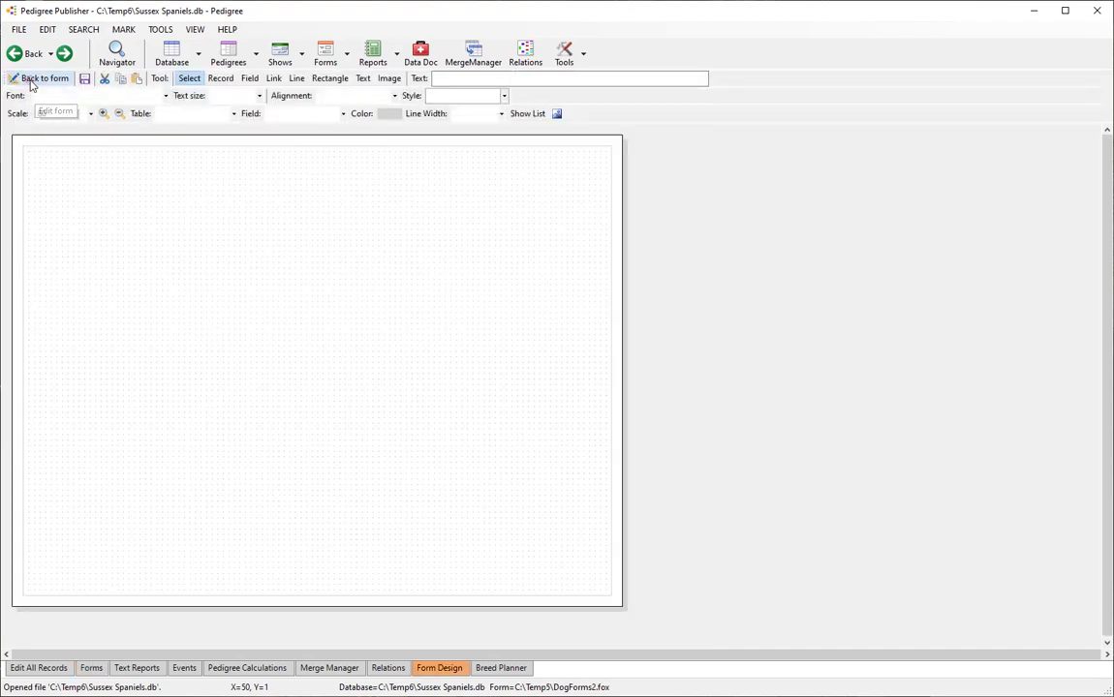
pyautogui.click(47, 29)
pyautogui.click(64, 75)
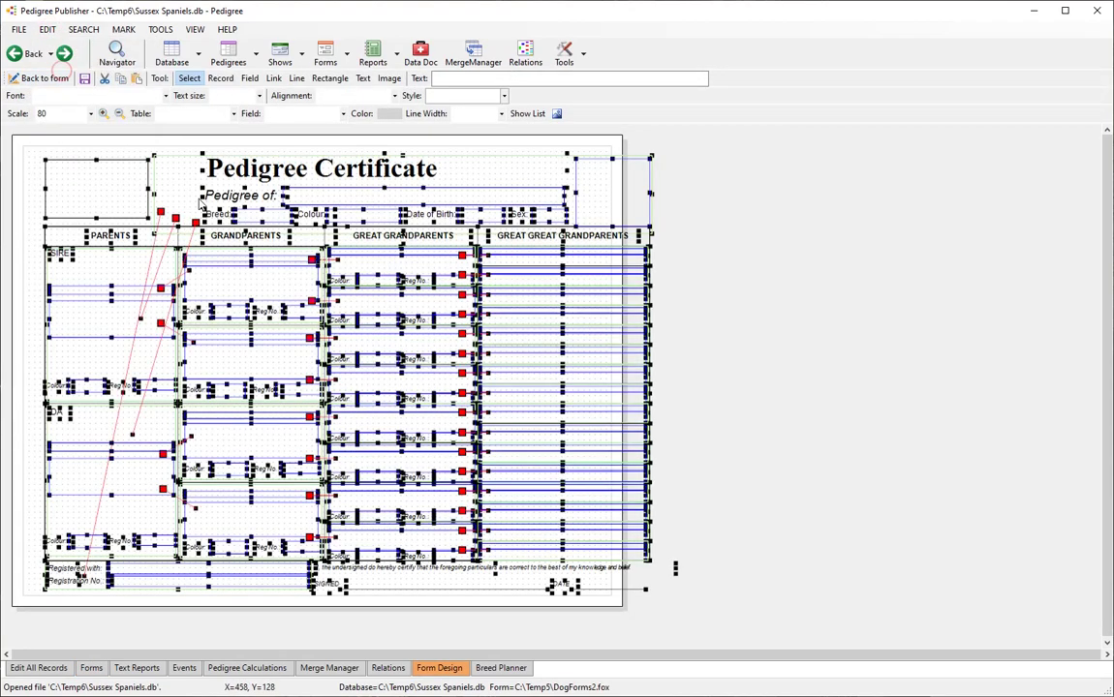
# Move the pasted certificate objects left and slightly up to the page's left margin, deselect them and view the form.
pyautogui.moveTo(324, 166); pyautogui.dragTo(319, 171)
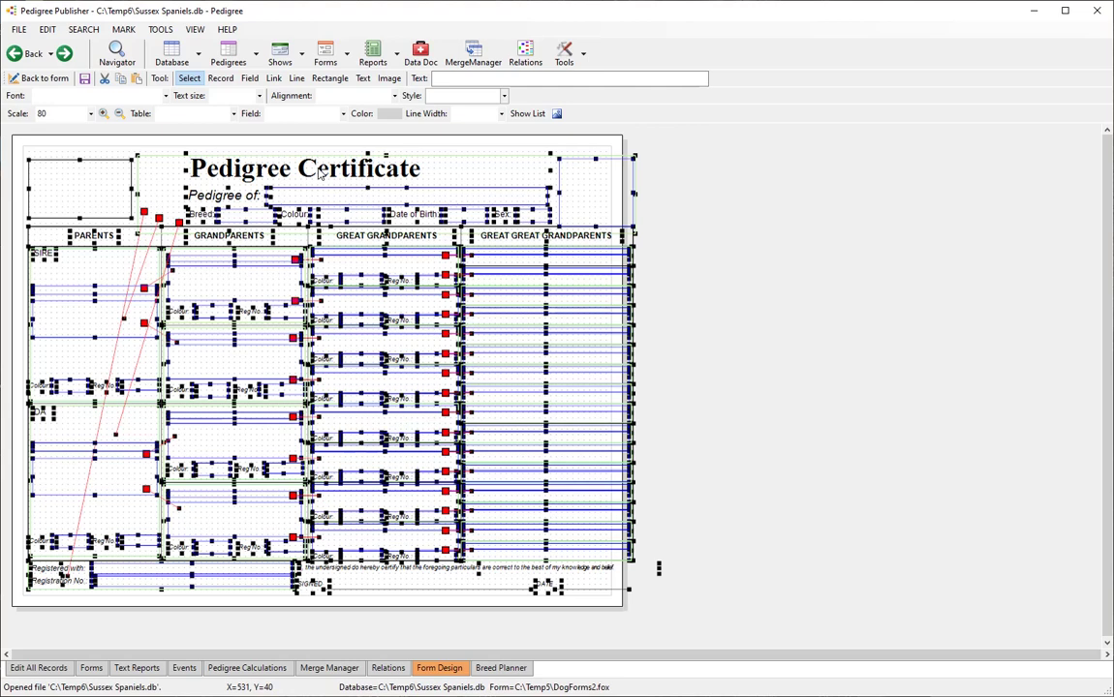
pyautogui.moveTo(319, 172); pyautogui.dragTo(320, 169)
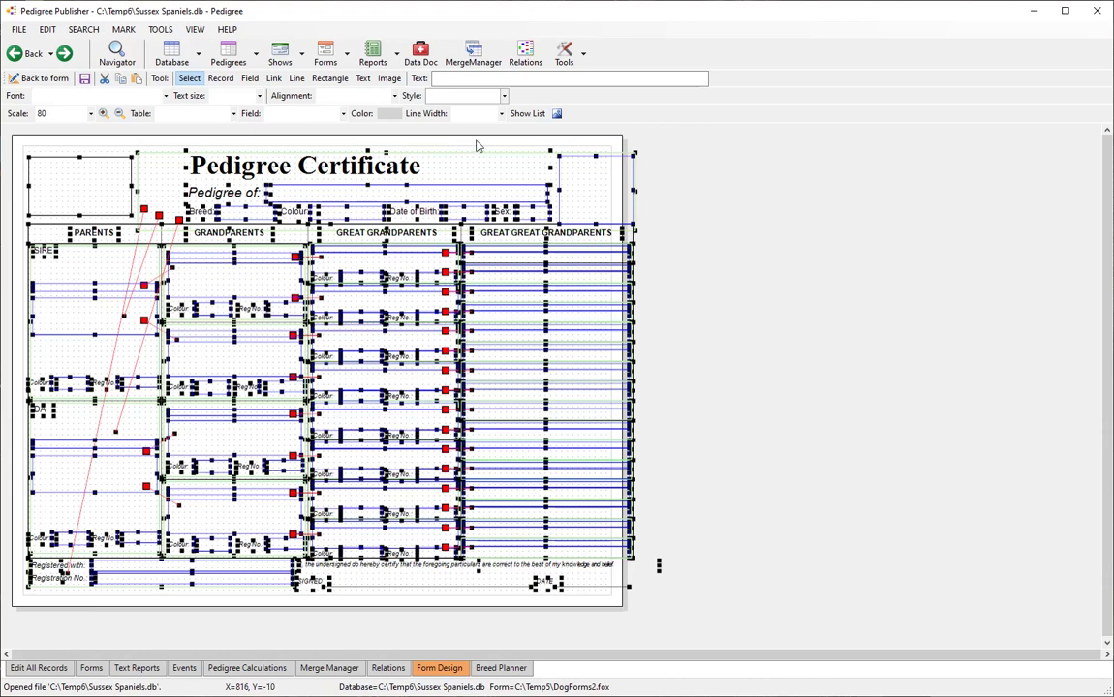
pyautogui.click(800, 228)
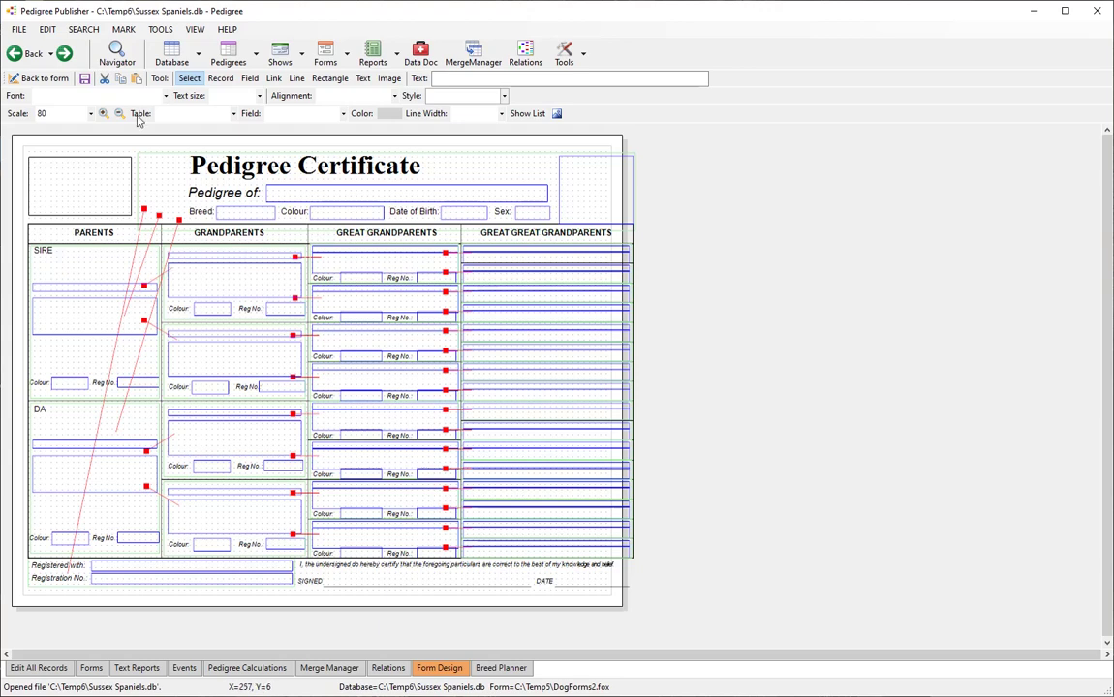
pyautogui.click(45, 79)
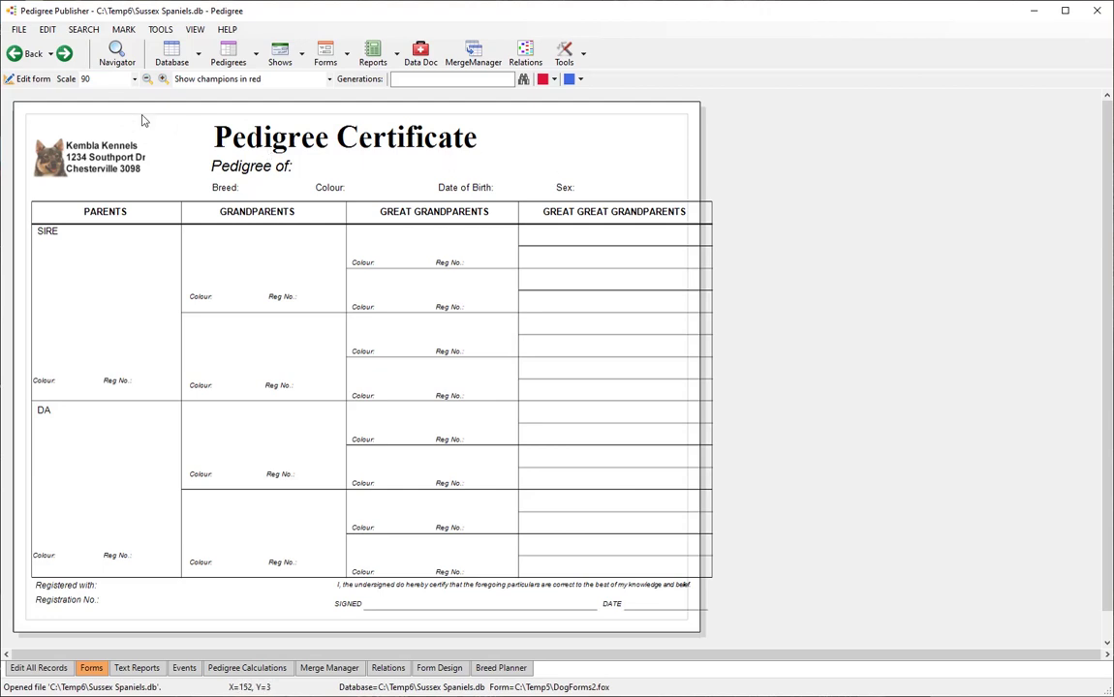
# Reopen the form for editing, display its drawing list and widen the Errors column to read the error on the first flagged field.
pyautogui.click(29, 79)
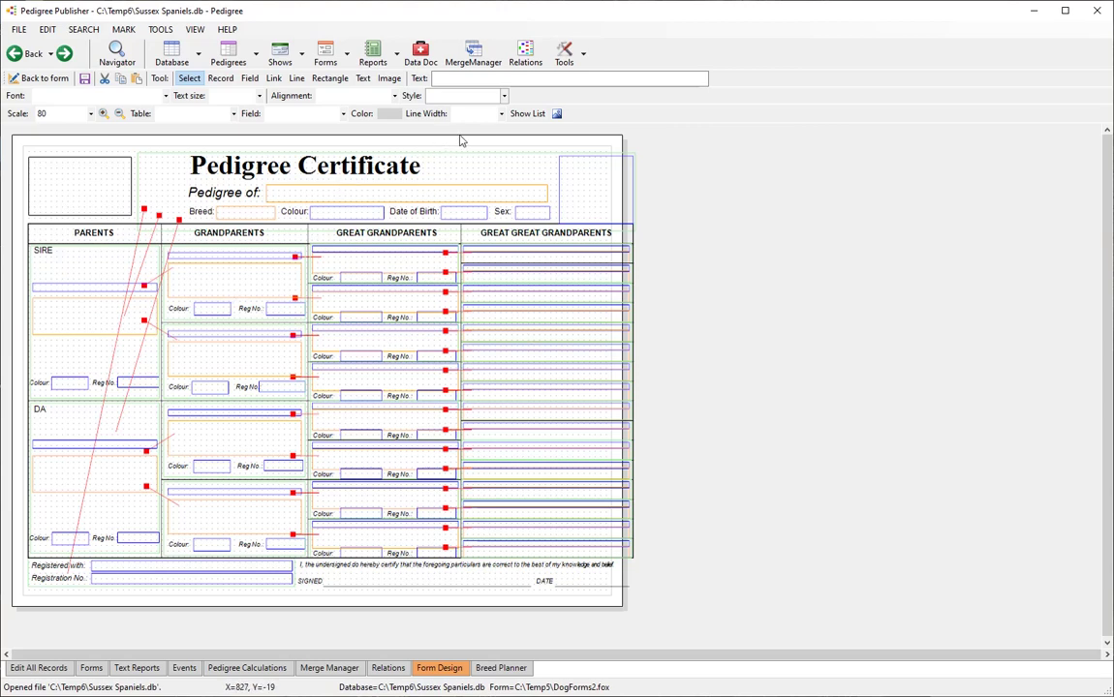
pyautogui.click(526, 113)
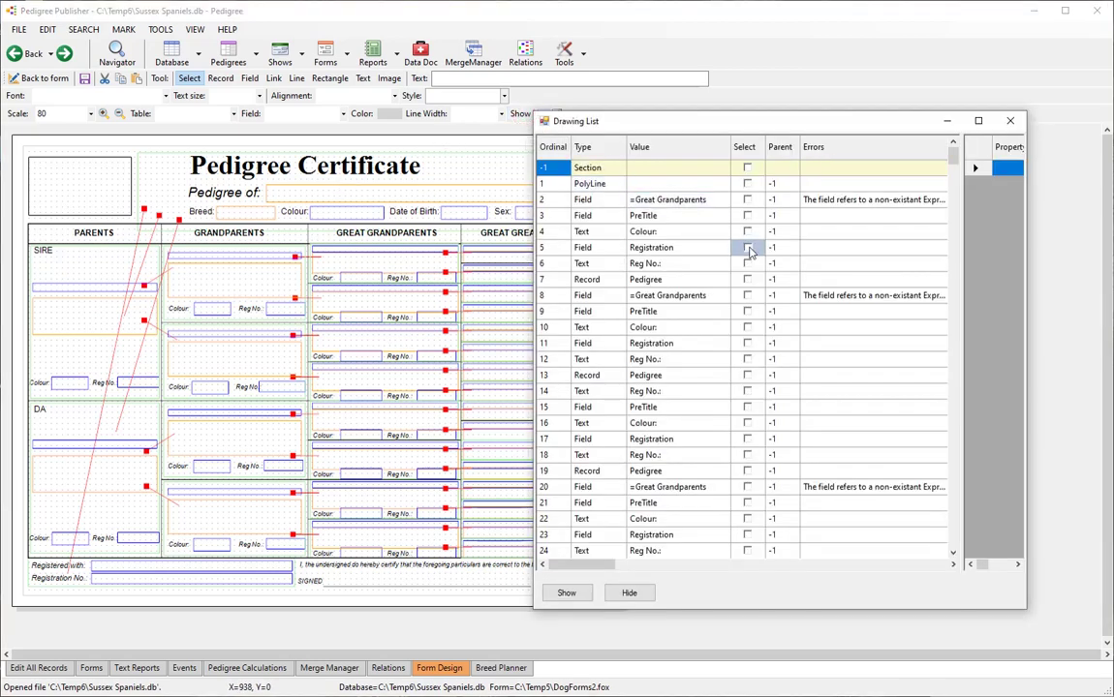
pyautogui.click(877, 200)
pyautogui.click(779, 200)
pyautogui.click(619, 201)
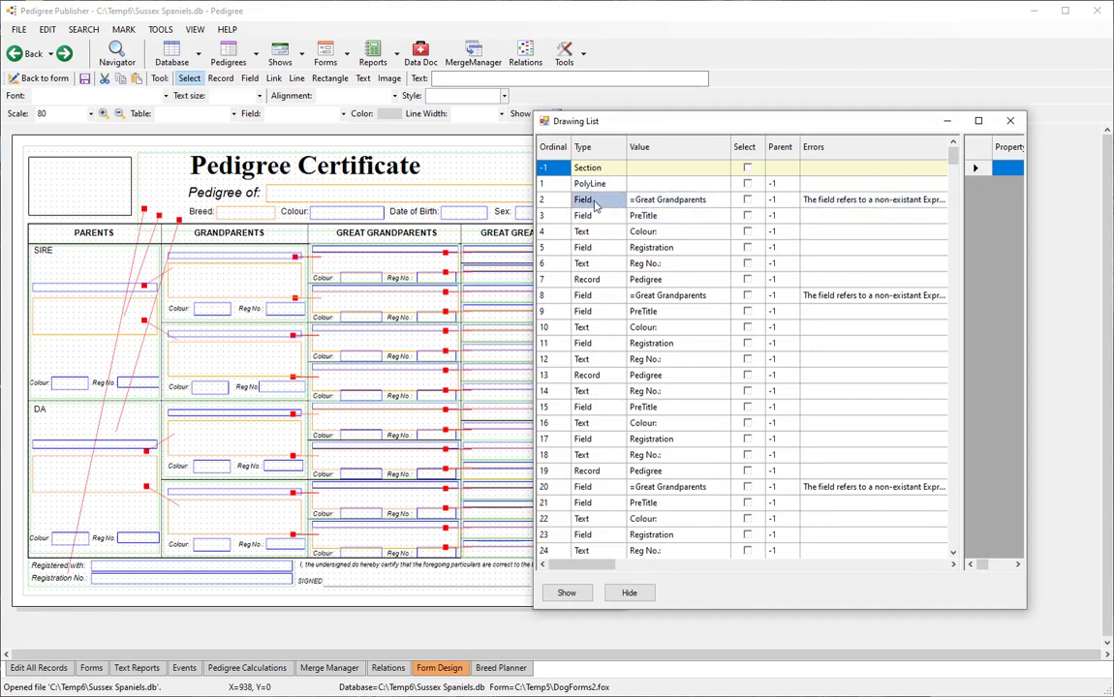
pyautogui.click(628, 202)
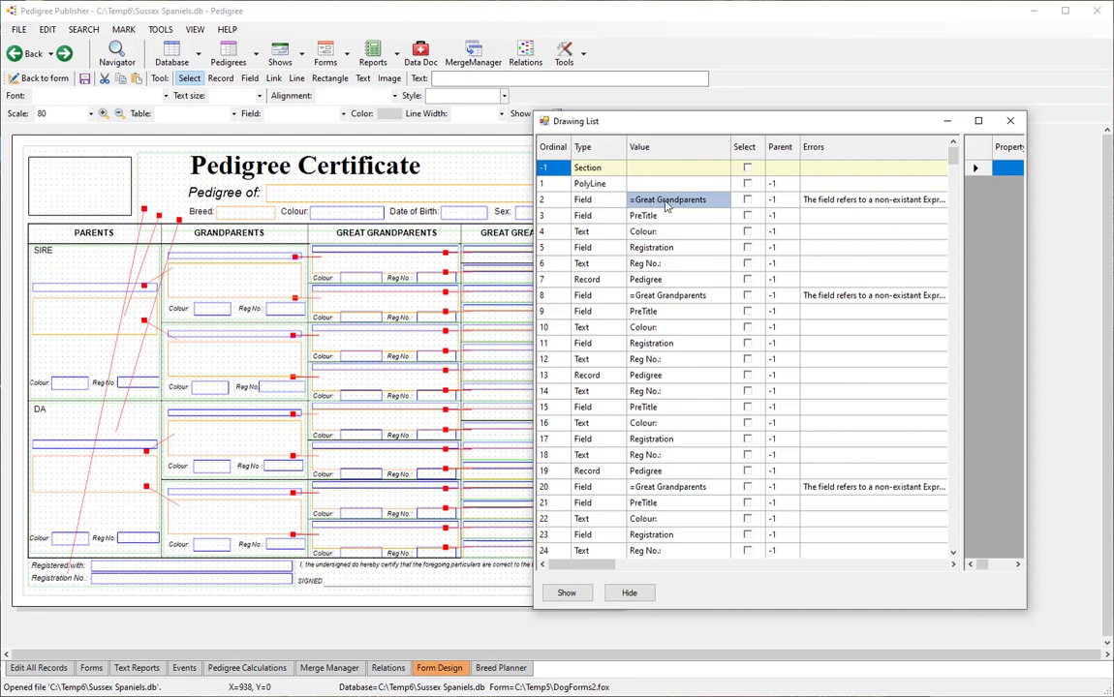
pyautogui.click(819, 203)
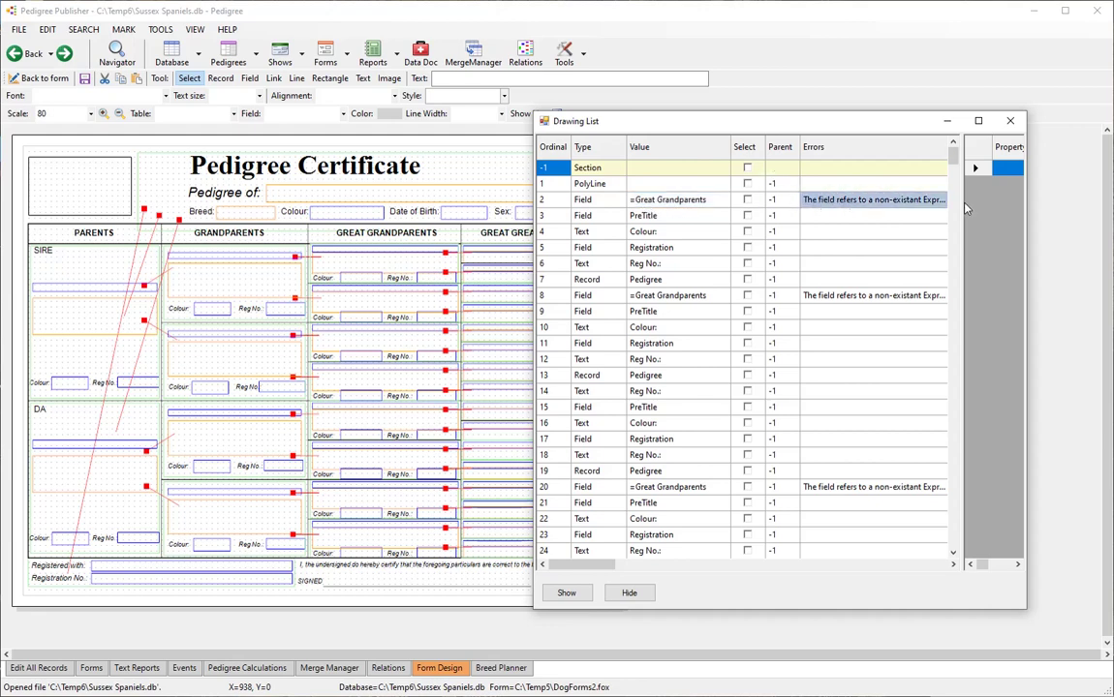
pyautogui.moveTo(966, 208); pyautogui.dragTo(1009, 207)
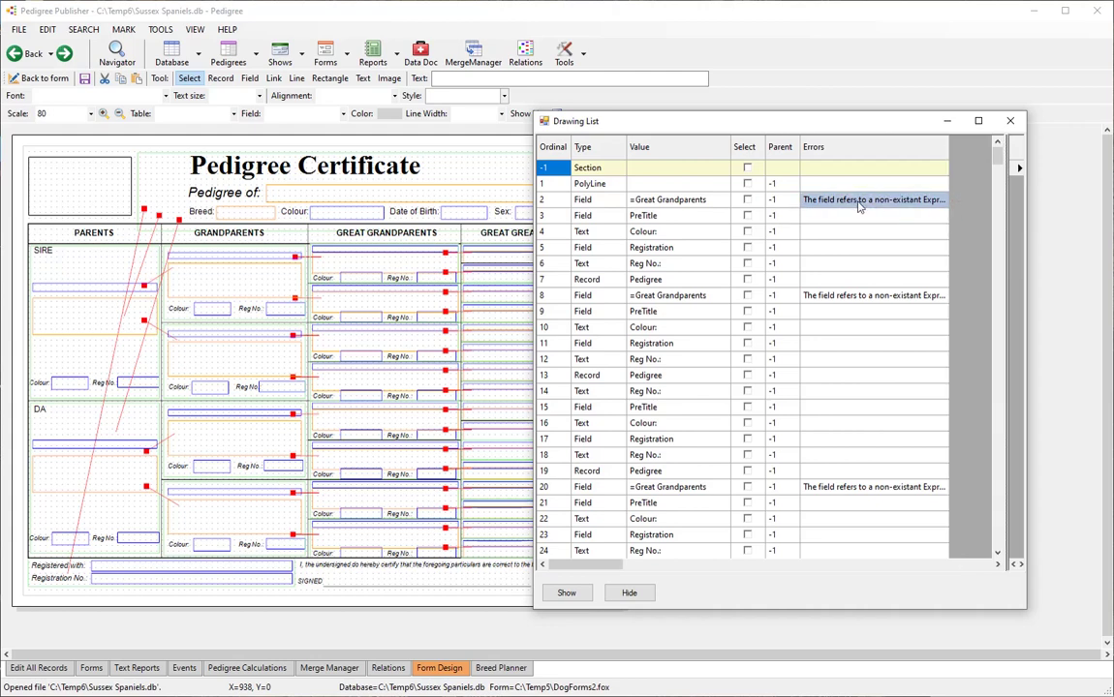
pyautogui.click(854, 166)
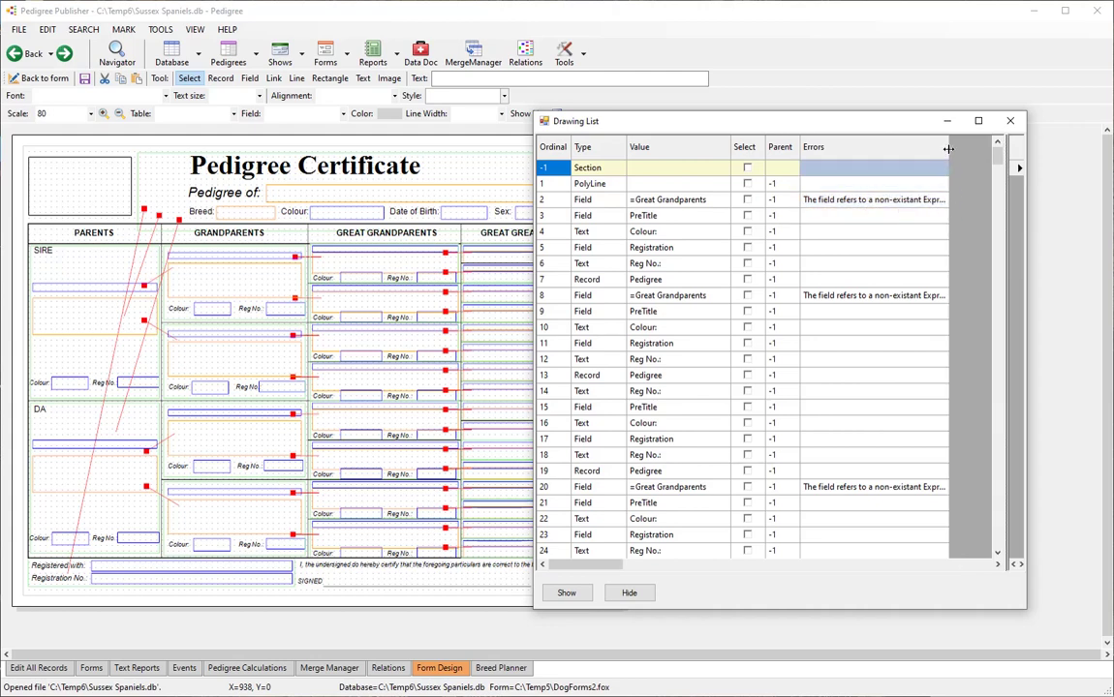
pyautogui.moveTo(947, 148); pyautogui.dragTo(973, 163)
pyautogui.click(928, 201)
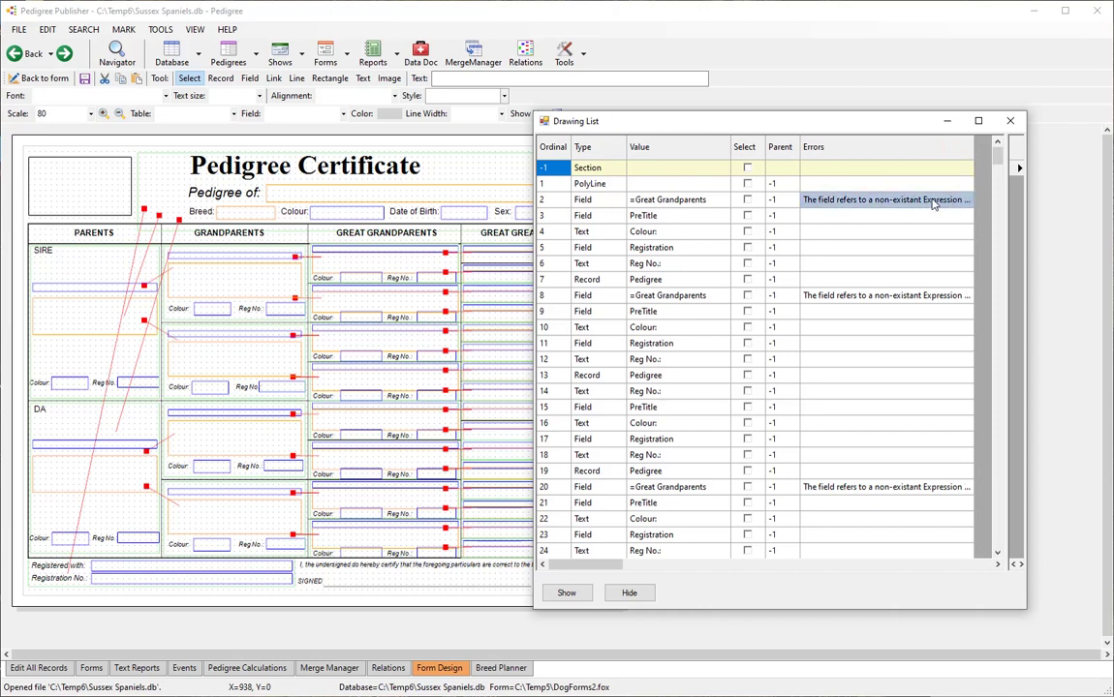
# Look through the drawing list for the other fields flagged with expression errors.
pyautogui.click(669, 215)
pyautogui.click(669, 201)
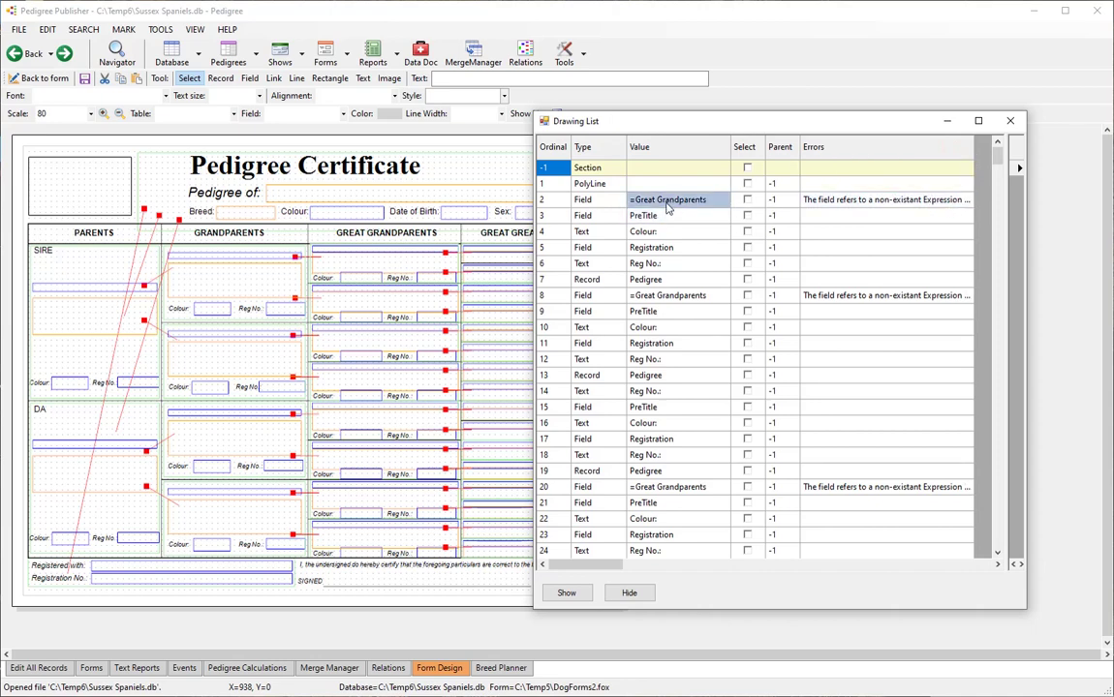
pyautogui.click(800, 320)
pyautogui.scroll(-9, 896, 332)
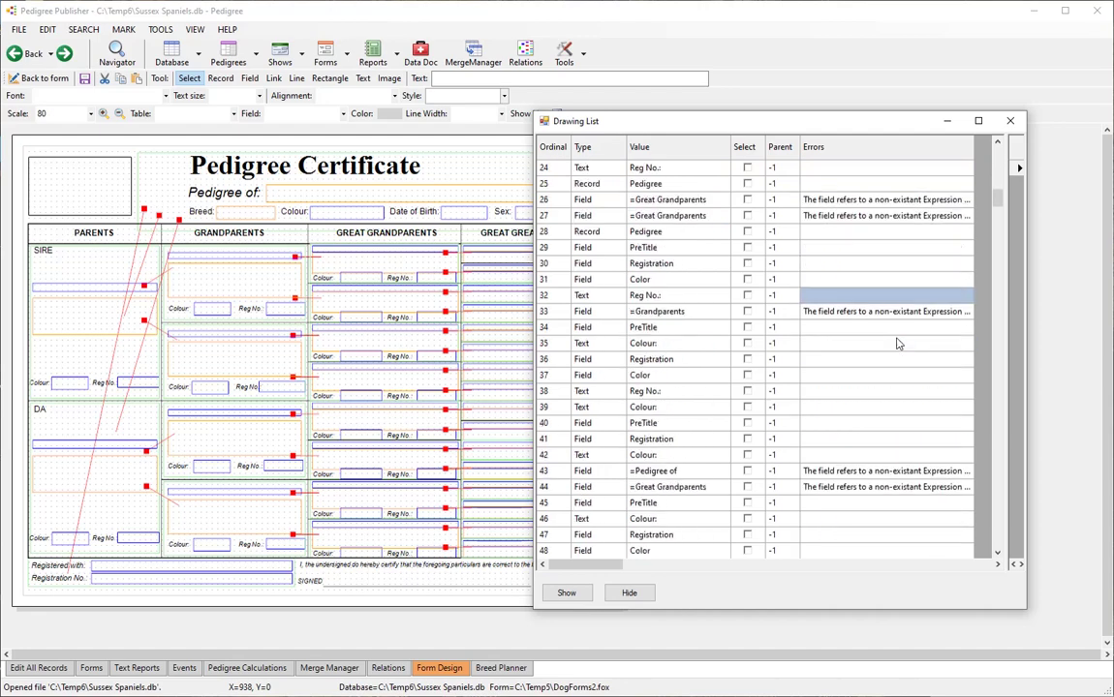
pyautogui.scroll(-15, 893, 329)
pyautogui.scroll(20, 891, 326)
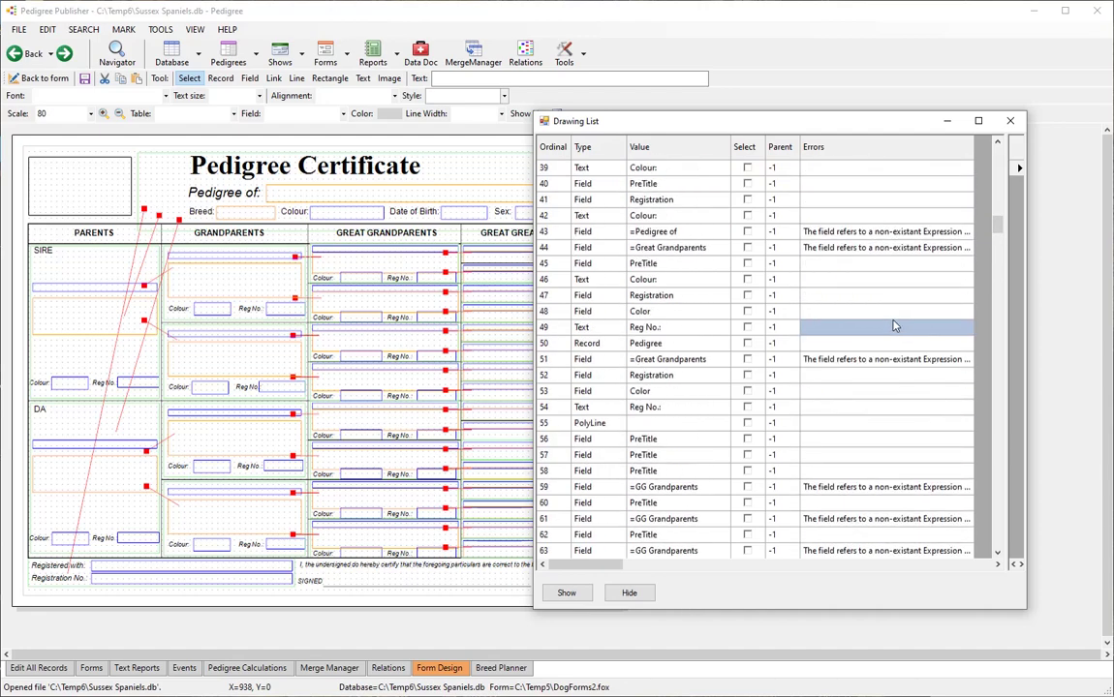
pyautogui.scroll(5, 891, 323)
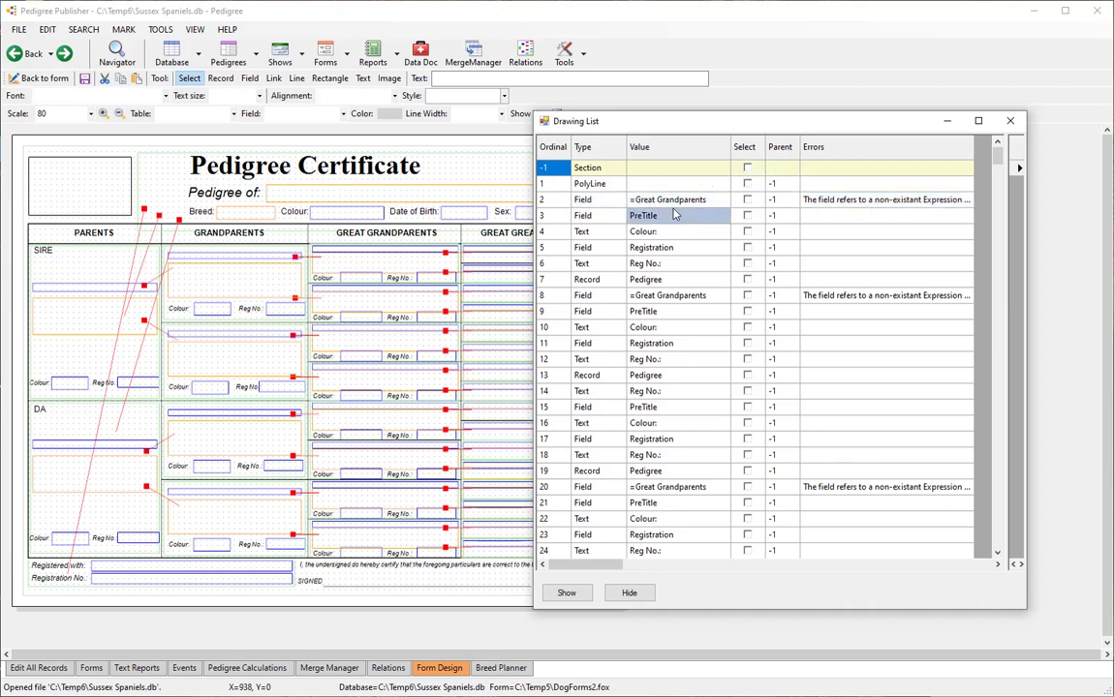
# Select the first "=Great Grandparents" field in the drawing list to locate it on the page.
pyautogui.click(747, 201)
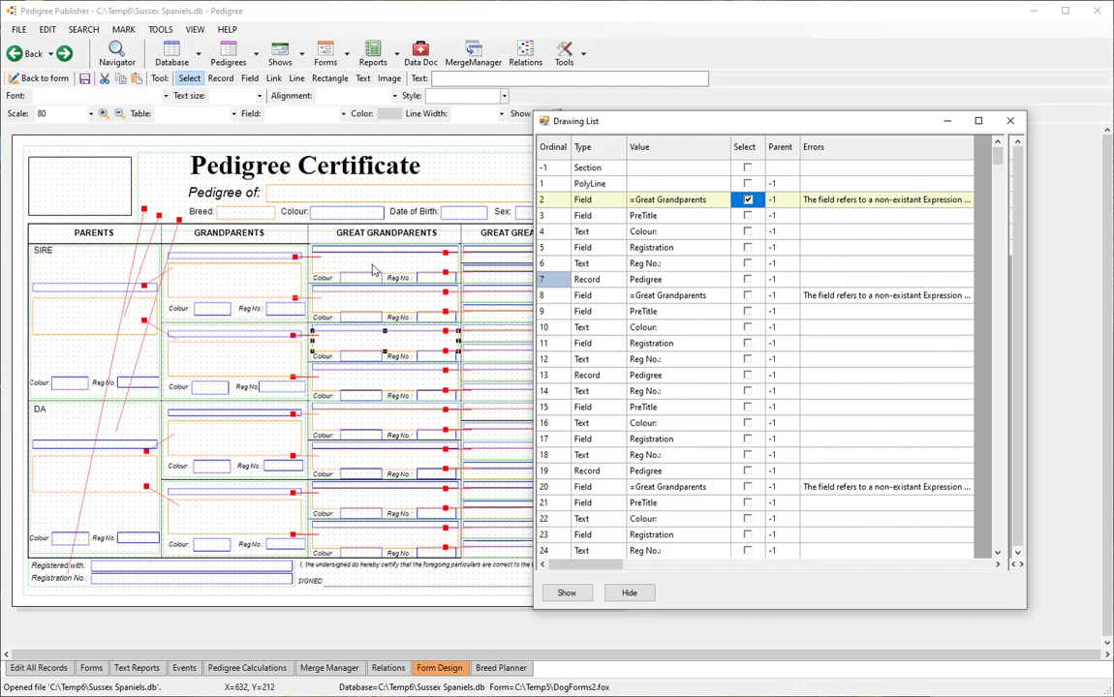
pyautogui.scroll(-8, 772, 312)
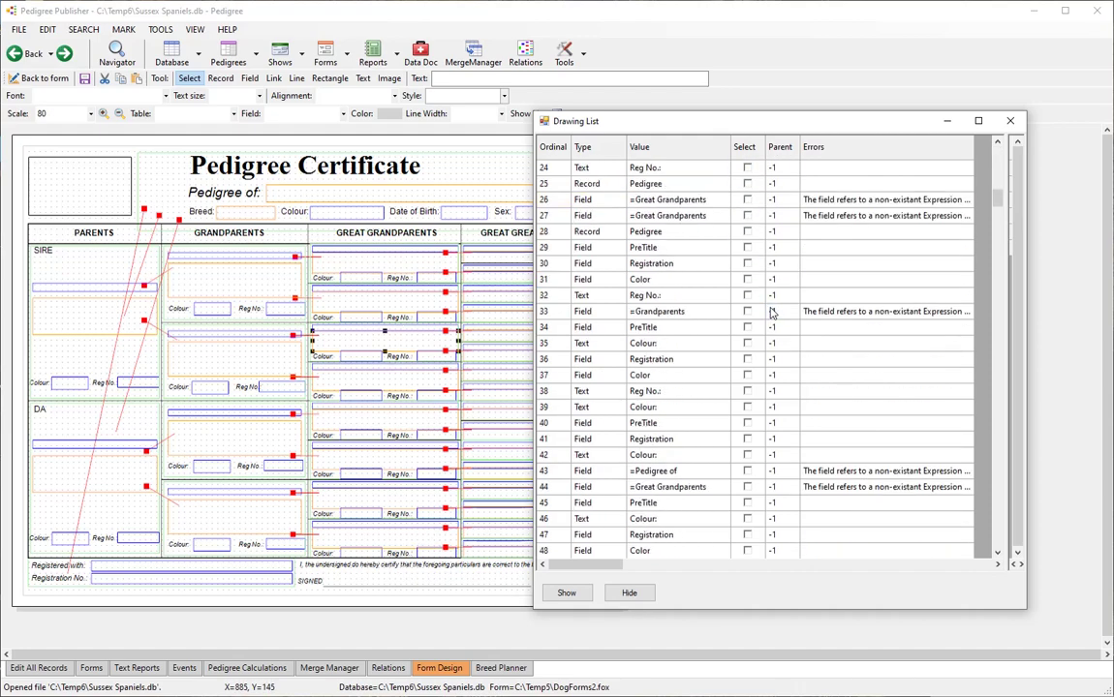
pyautogui.scroll(8, 772, 310)
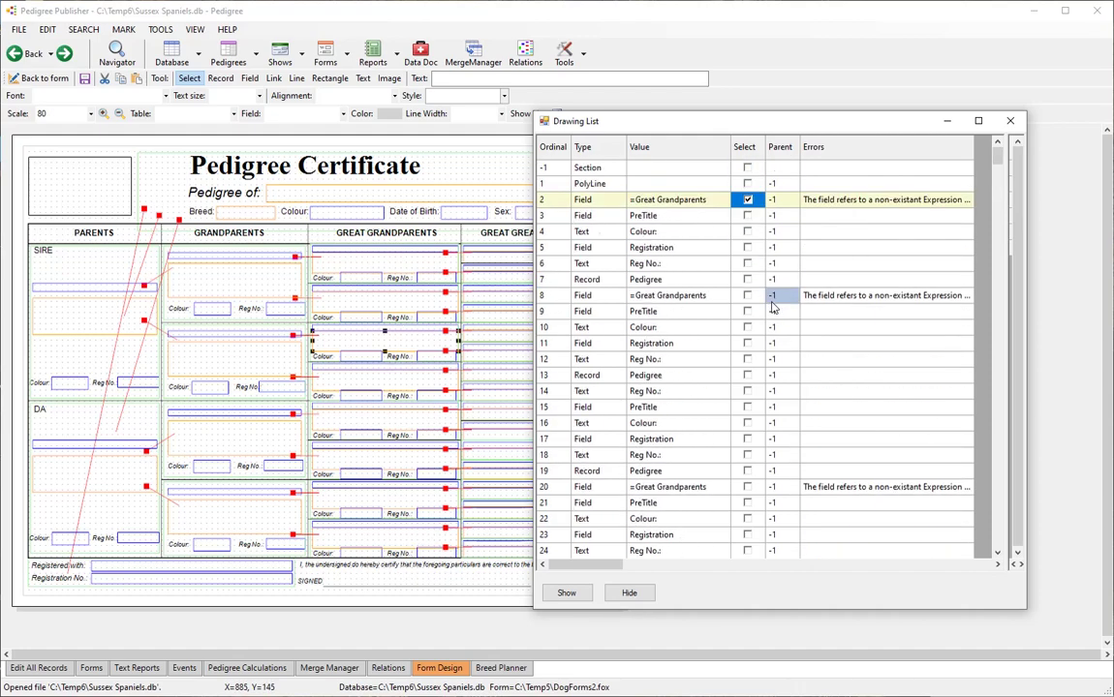
# Select the field beside "Pedigree of:" on the page and find its entry in the drawing list.
pyautogui.click(335, 191)
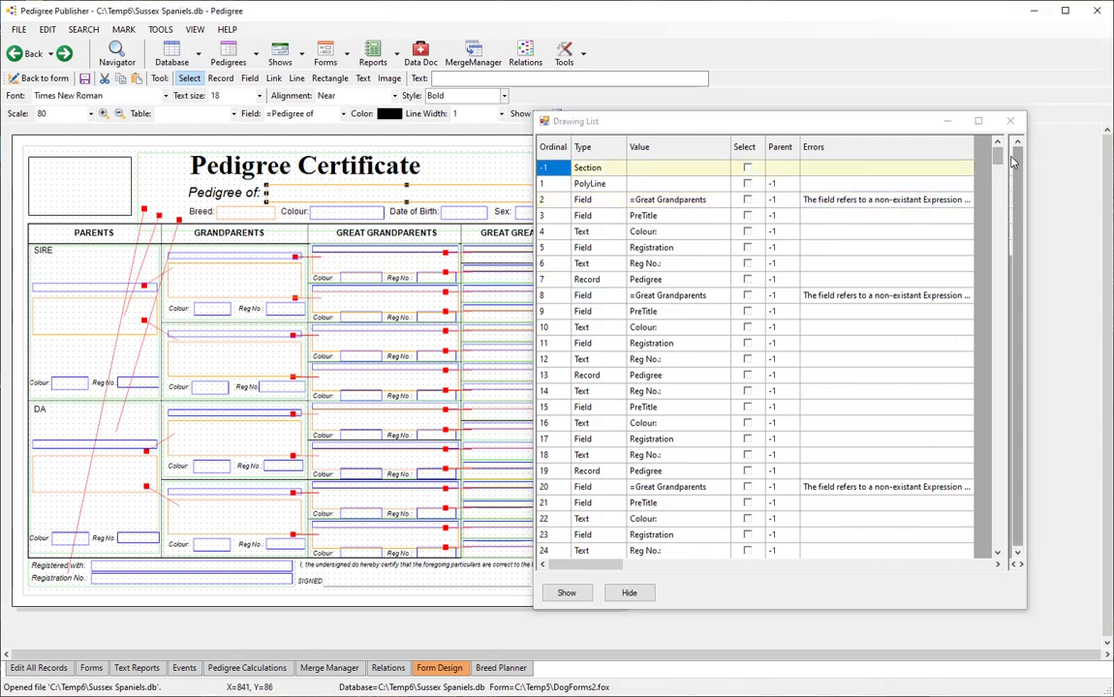
pyautogui.moveTo(998, 155)
pyautogui.mouseDown()
pyautogui.moveTo(1002, 232)
pyautogui.moveTo(1002, 222)
pyautogui.mouseUp()
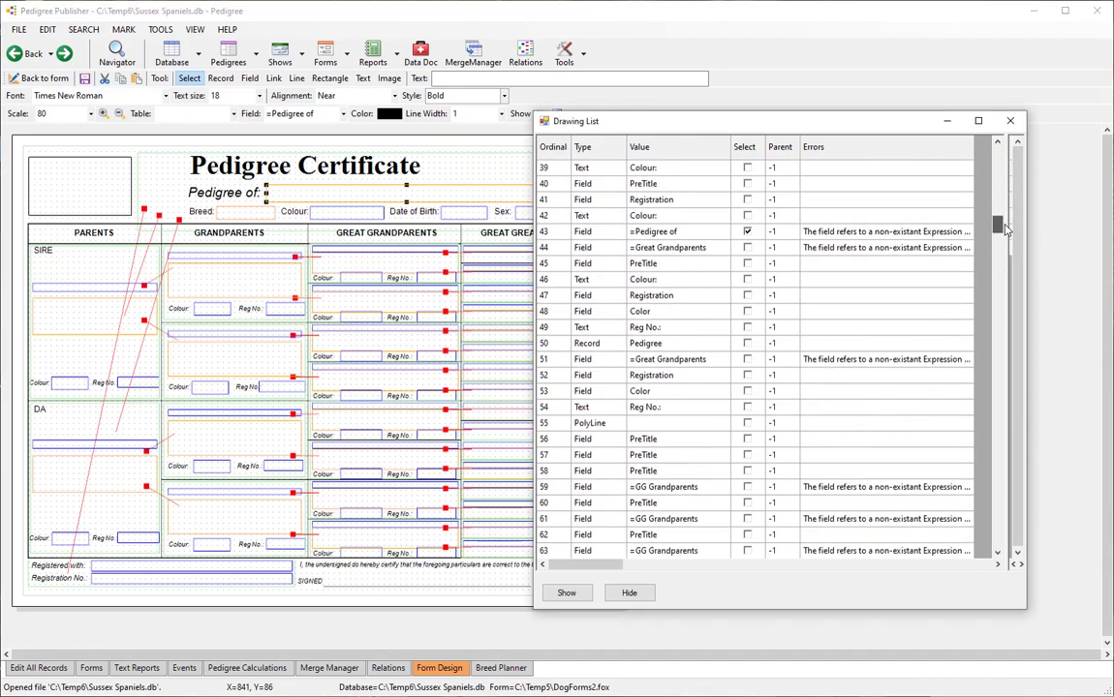
pyautogui.click(654, 234)
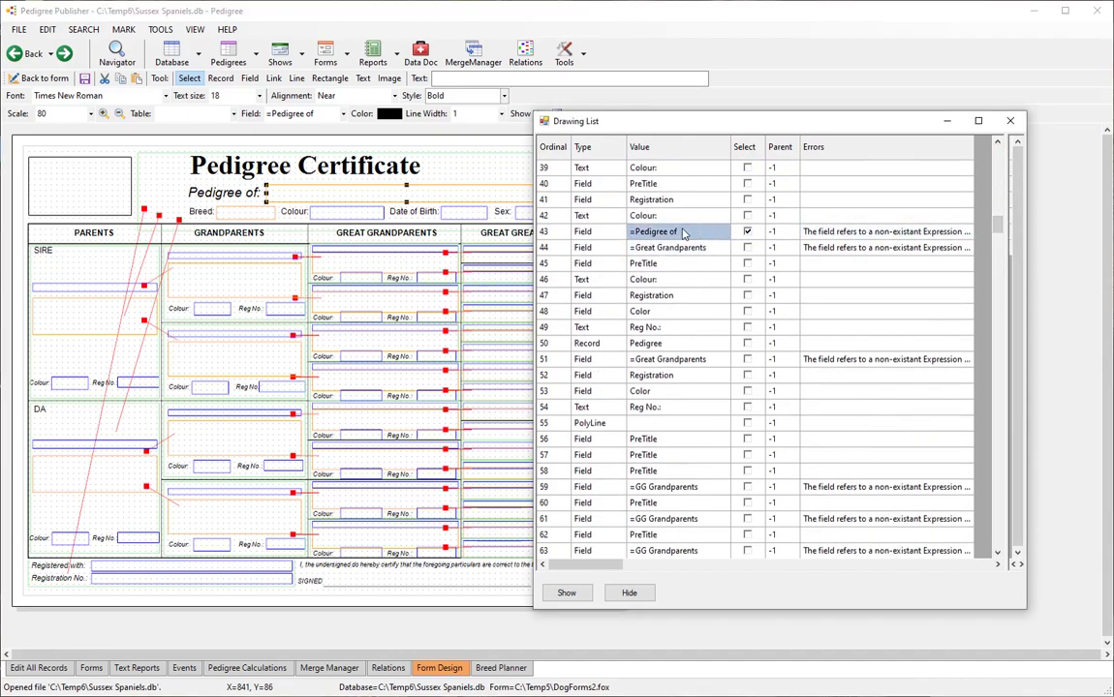
# Add a field expression named "Pedigree of" and assign it to the Pedigree table.
pyautogui.click(46, 31)
pyautogui.click(46, 31)
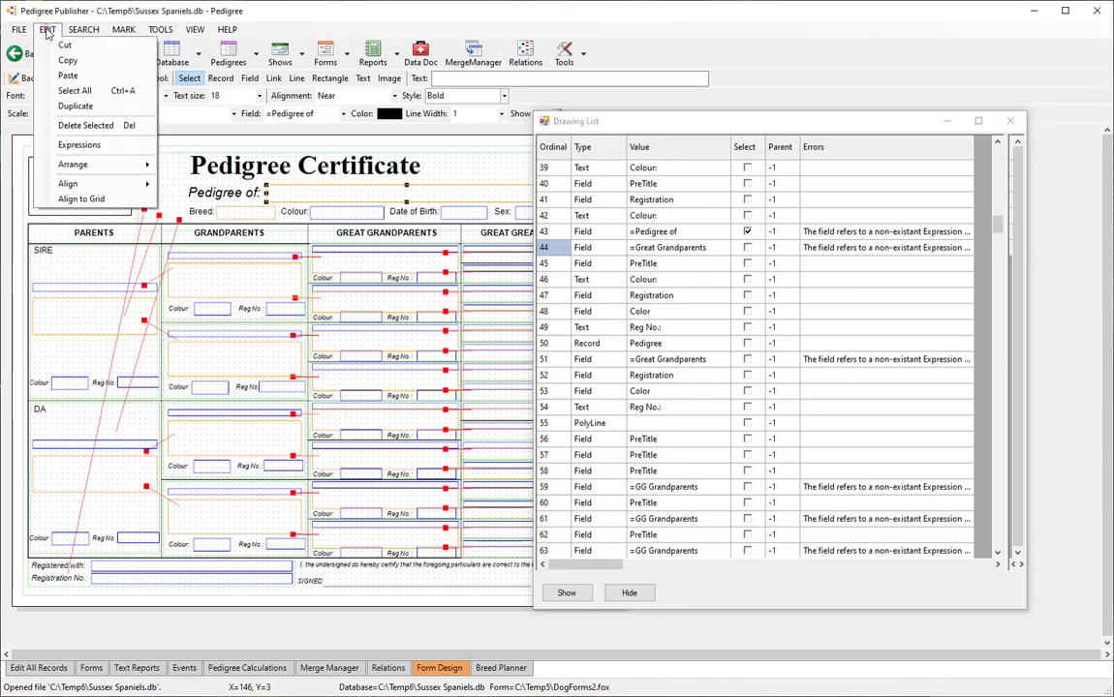
pyautogui.click(73, 144)
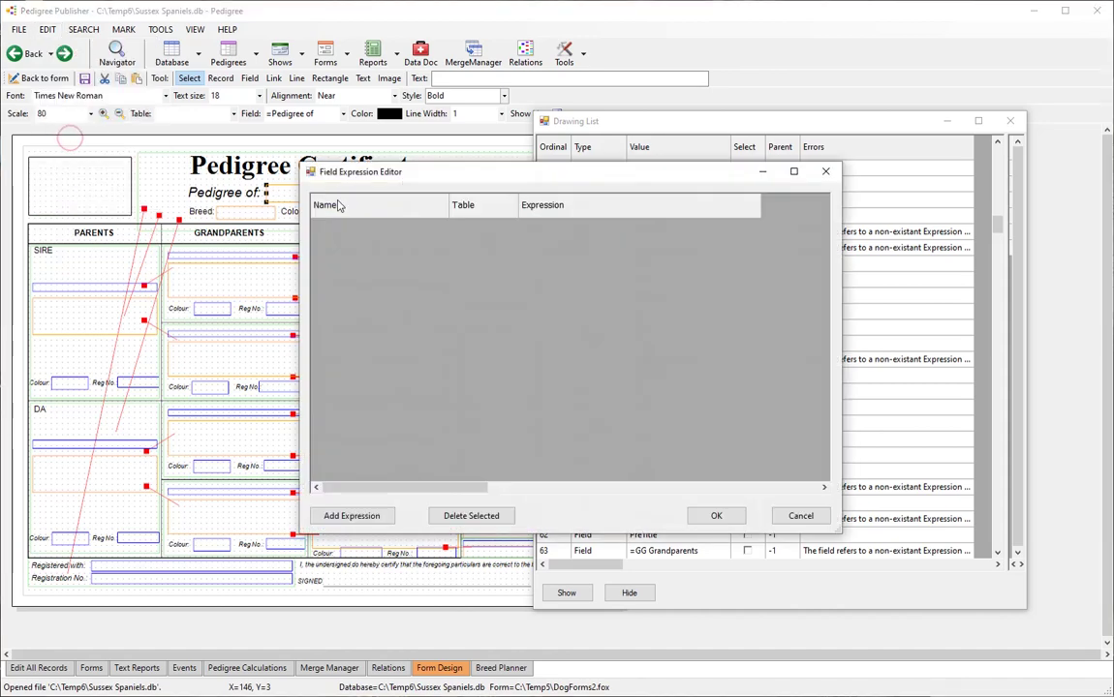
pyautogui.click(364, 519)
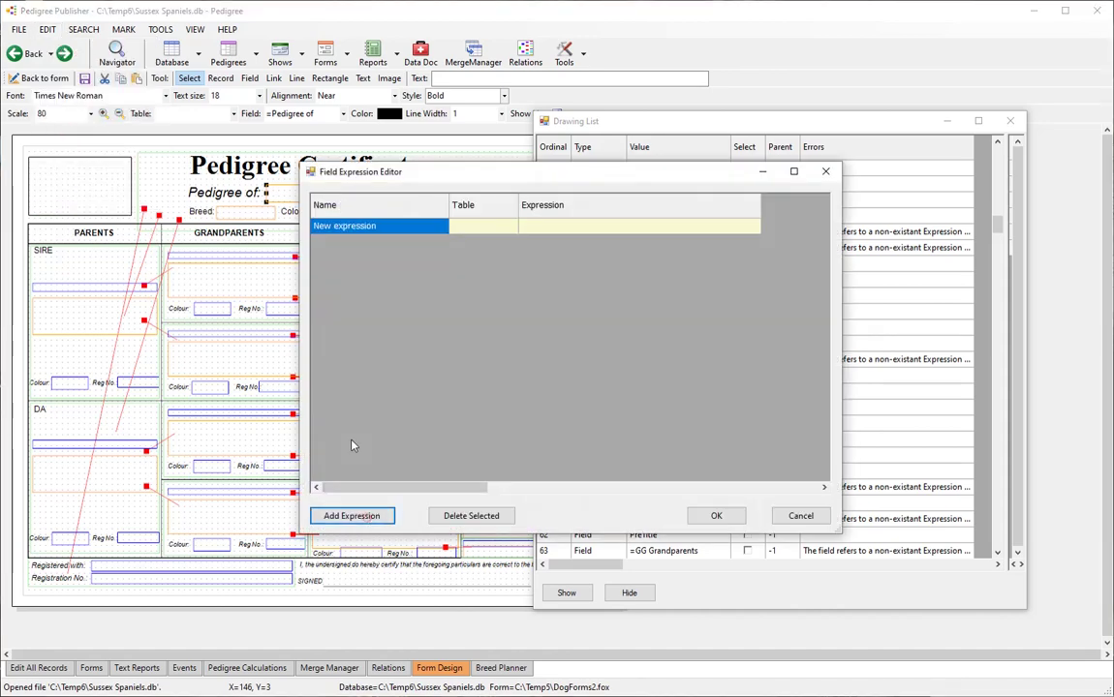
pyautogui.click(380, 229)
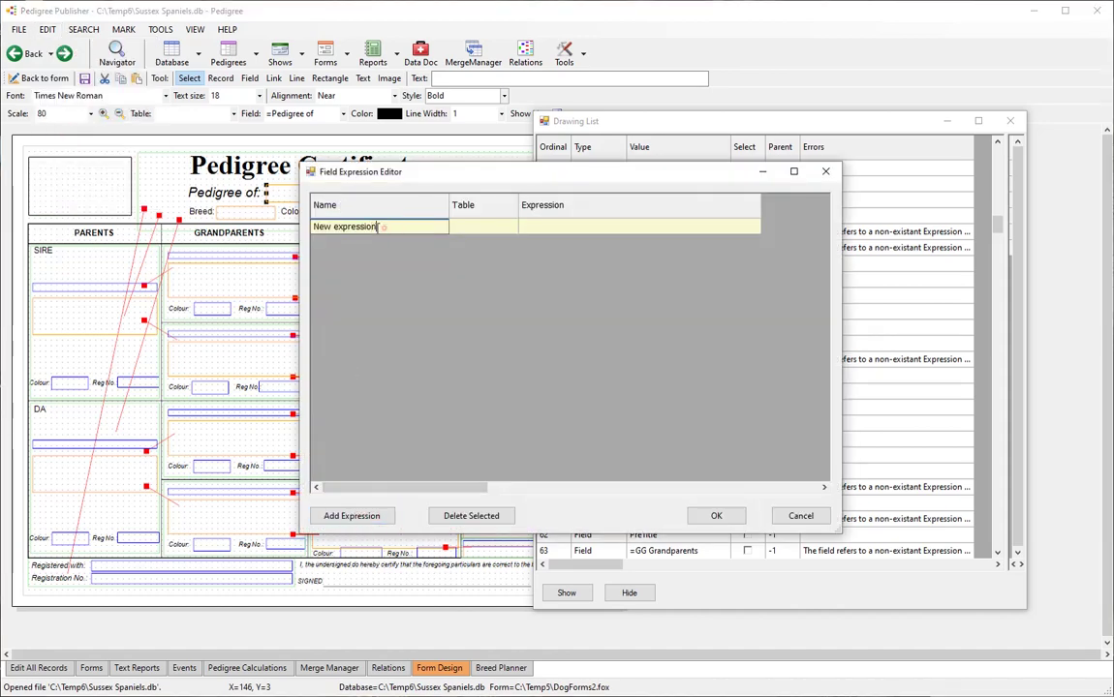
pyautogui.write('Pr')
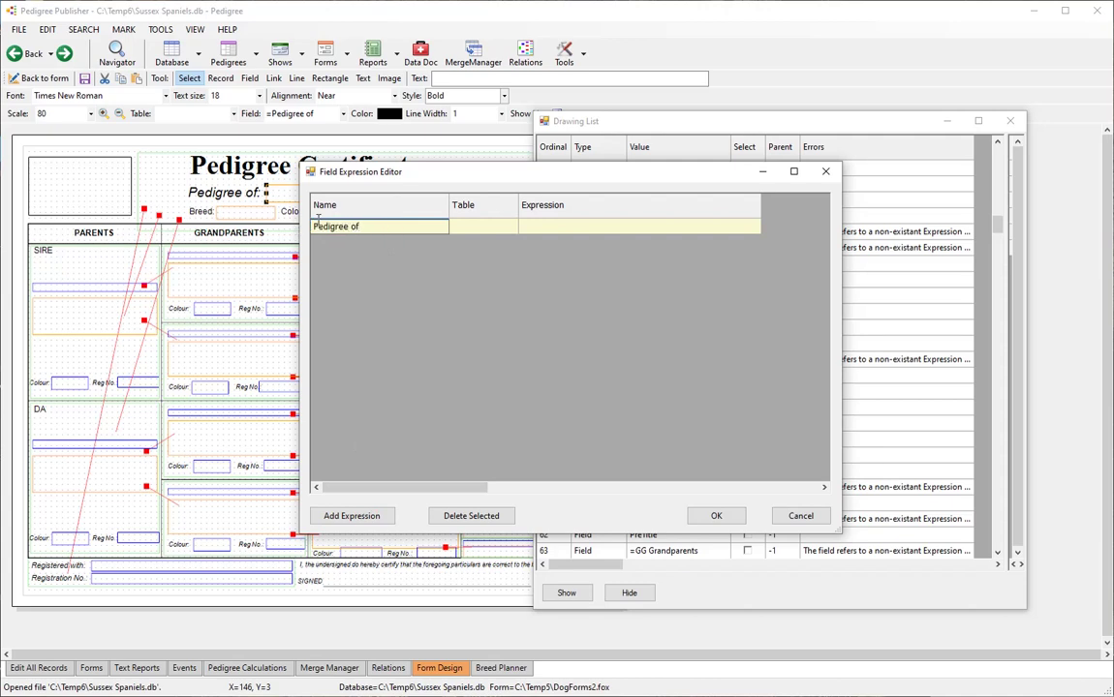
pyautogui.click(494, 229)
pyautogui.click(503, 228)
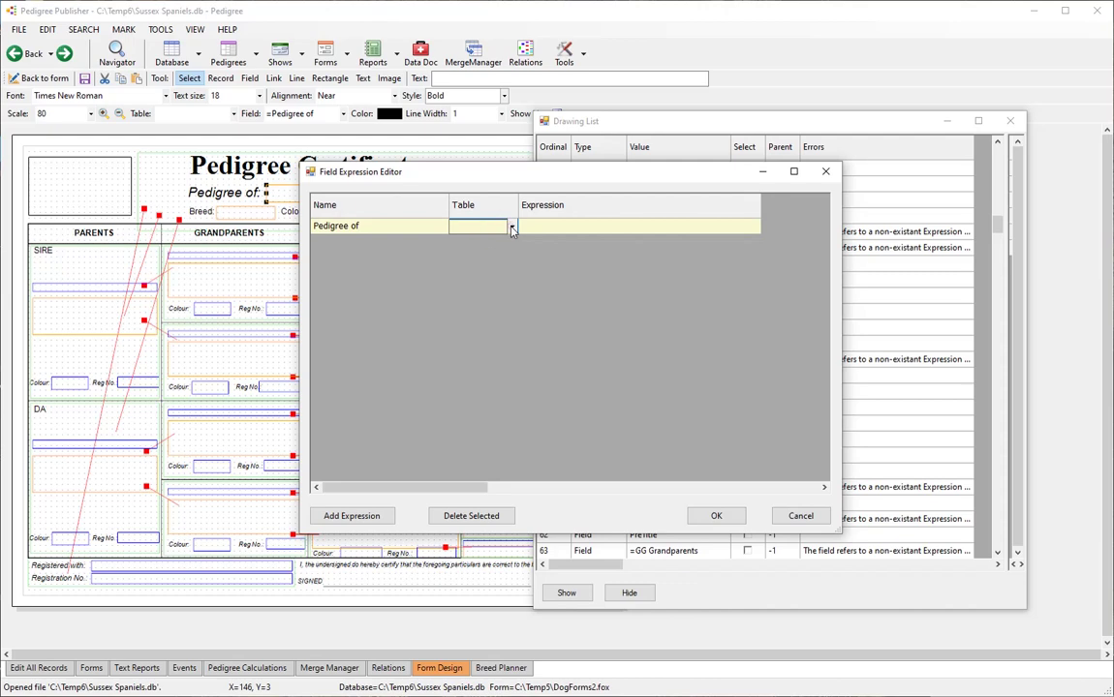
pyautogui.click(512, 229)
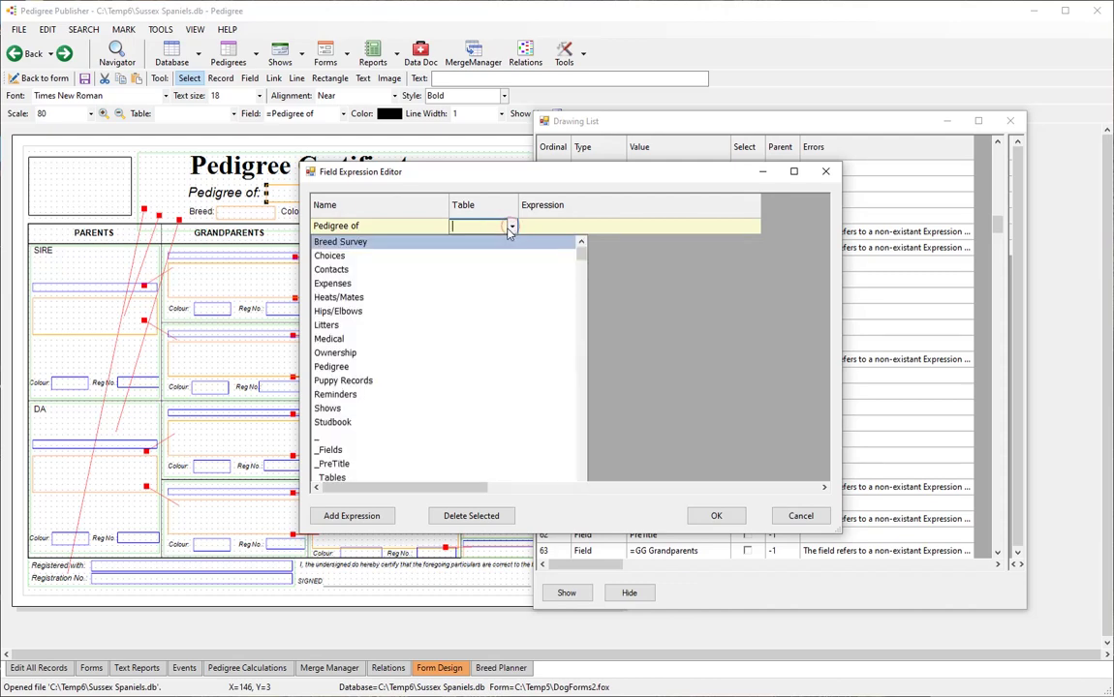
pyautogui.click(368, 367)
# Define the "Pedigree of" expression as [PreTitle] [Name] [PostTitle] and save the field expressions.
pyautogui.click(622, 229)
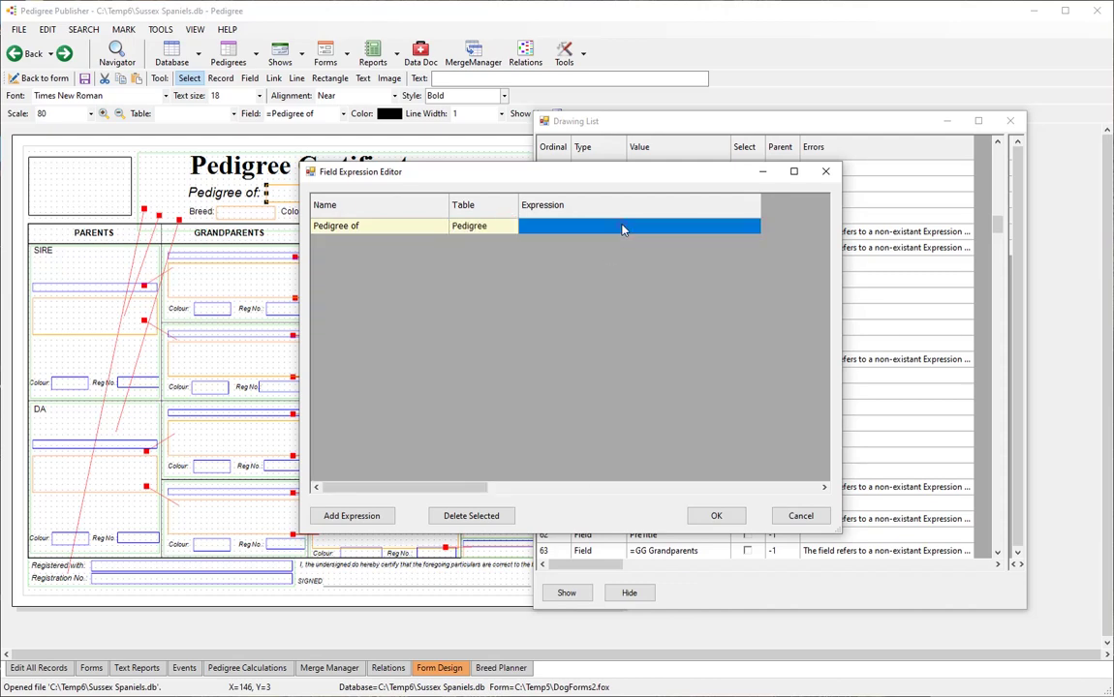
pyautogui.click(622, 229)
pyautogui.click(754, 227)
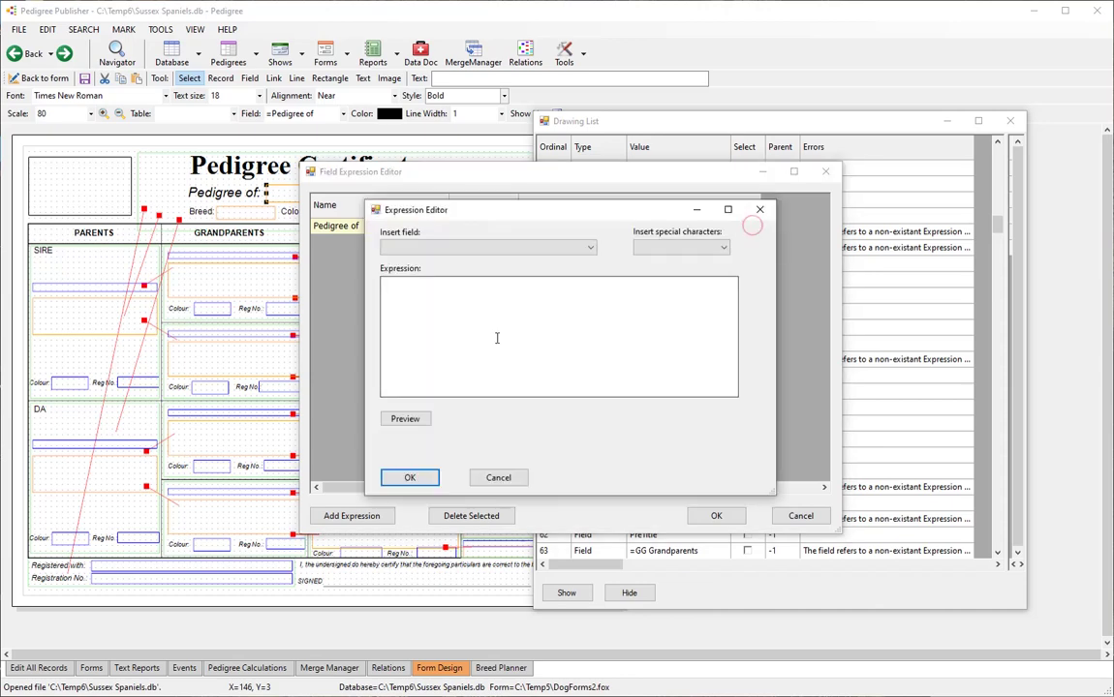
pyautogui.click(590, 248)
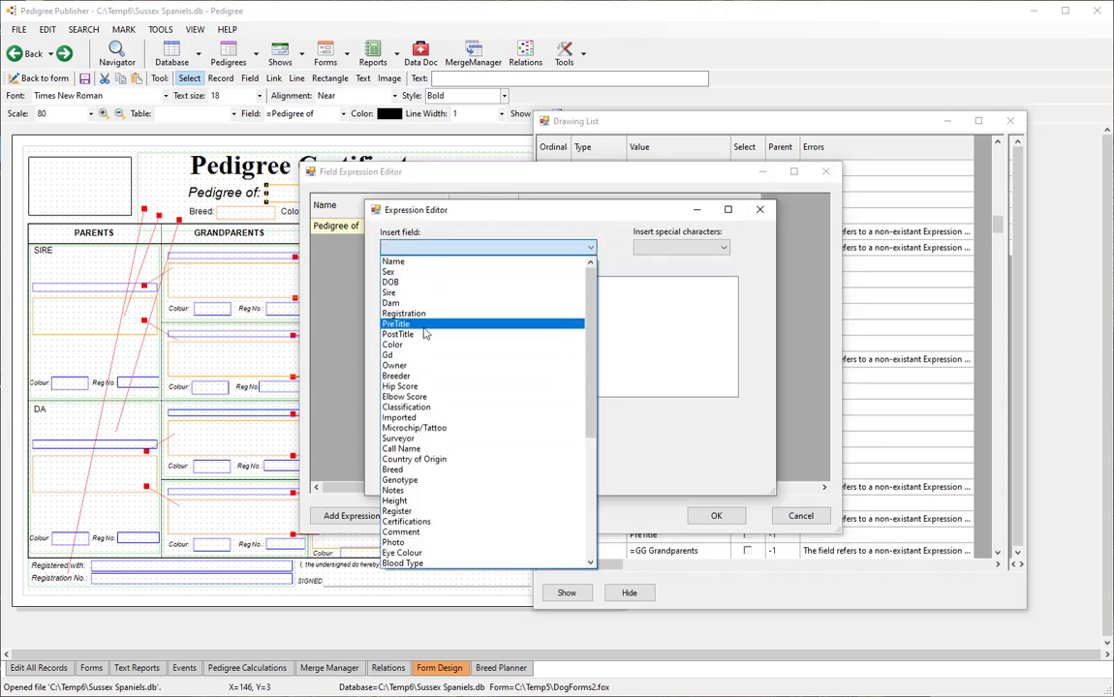
pyautogui.click(424, 329)
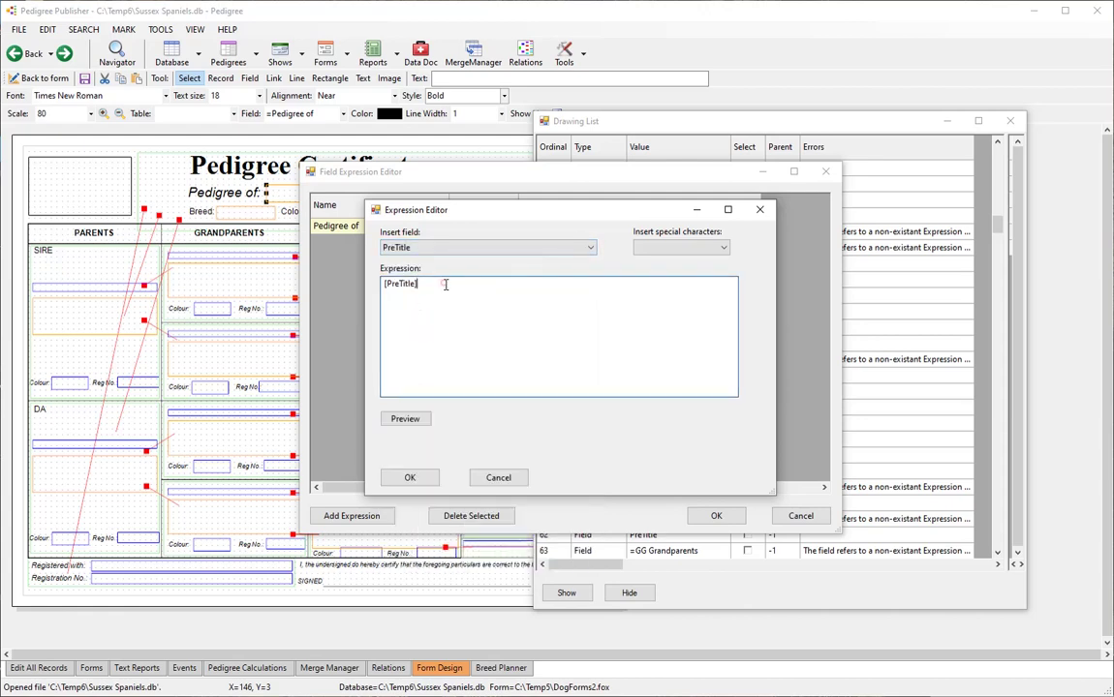
pyautogui.click(590, 248)
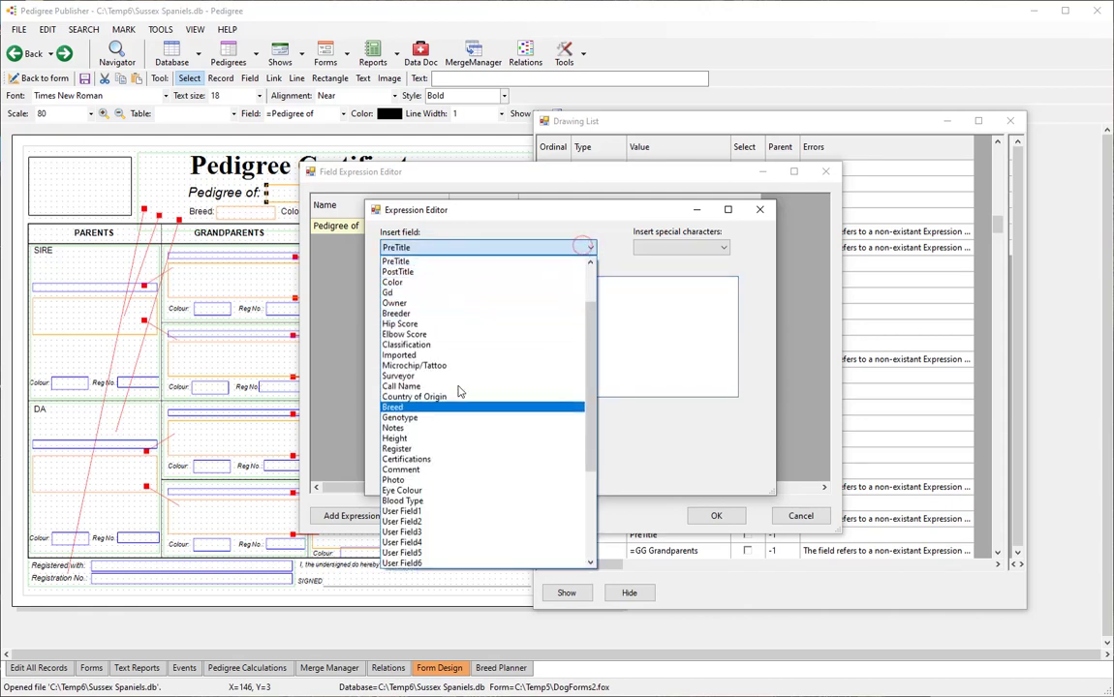
pyautogui.scroll(3, 462, 350)
pyautogui.click(465, 258)
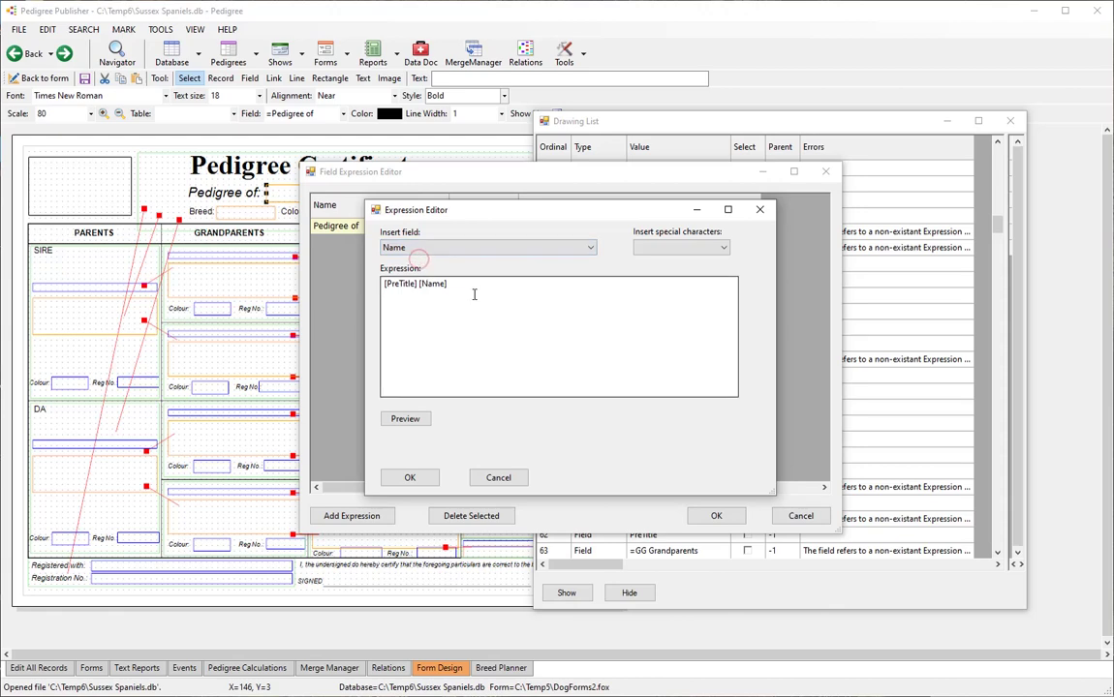
pyautogui.click(590, 248)
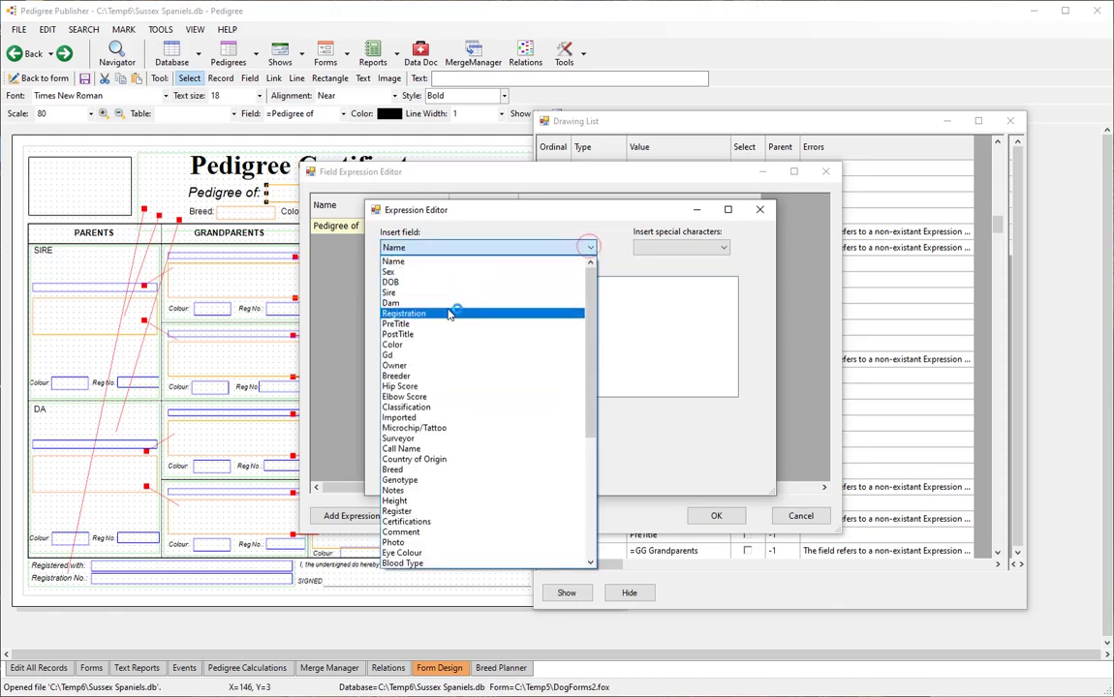
pyautogui.click(434, 335)
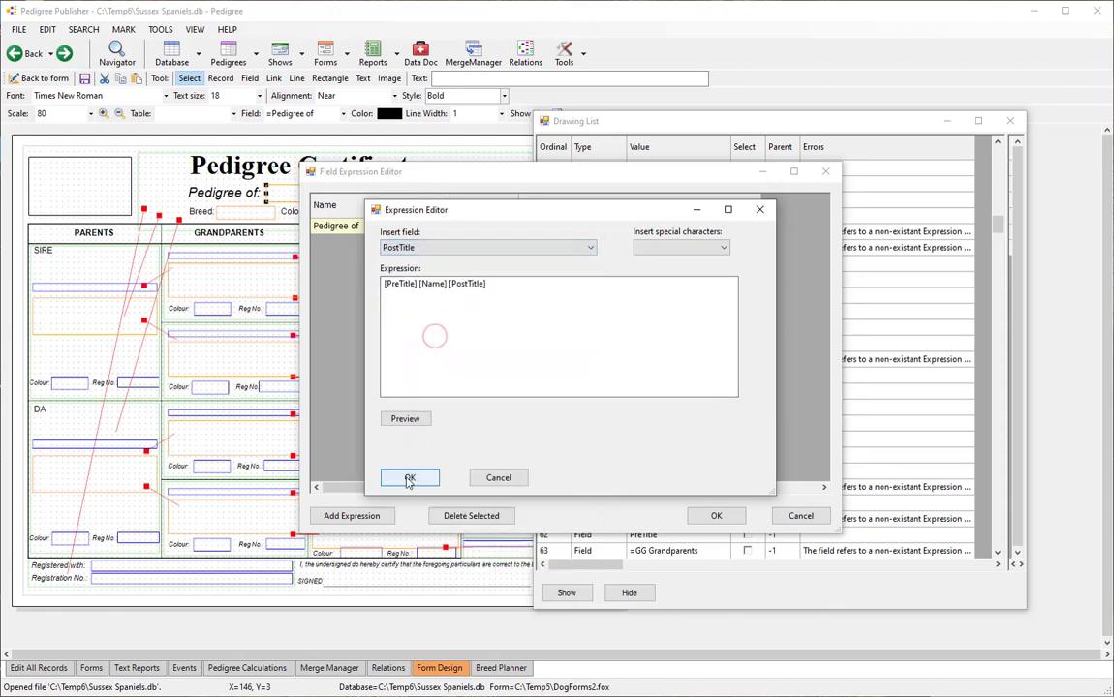
pyautogui.click(409, 479)
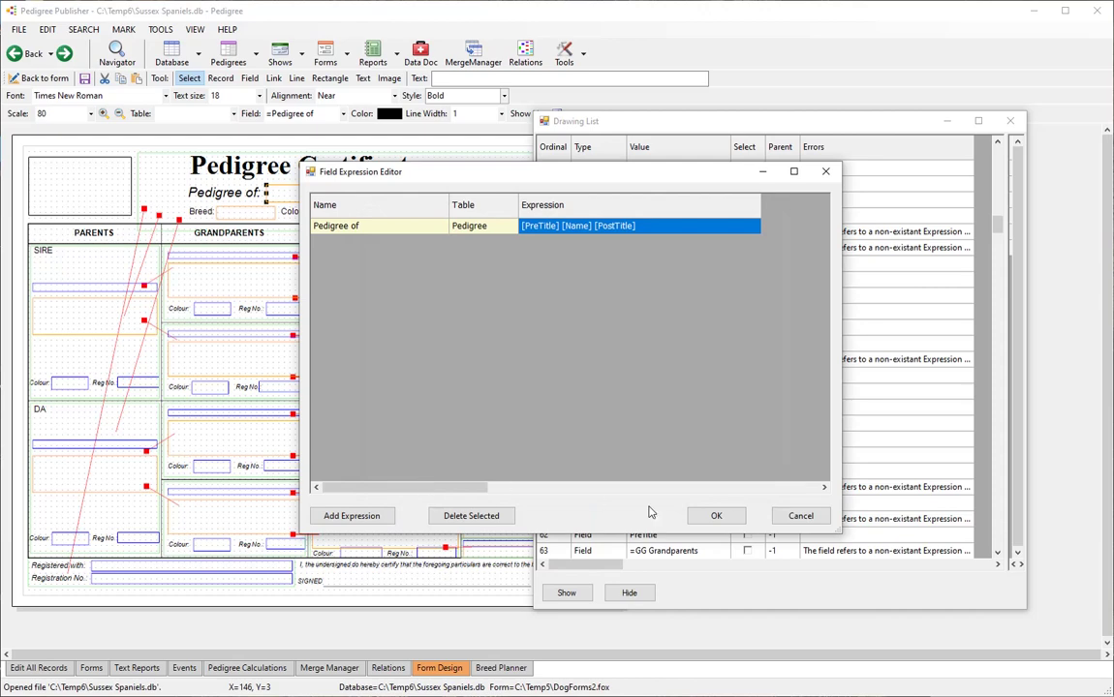
pyautogui.click(714, 516)
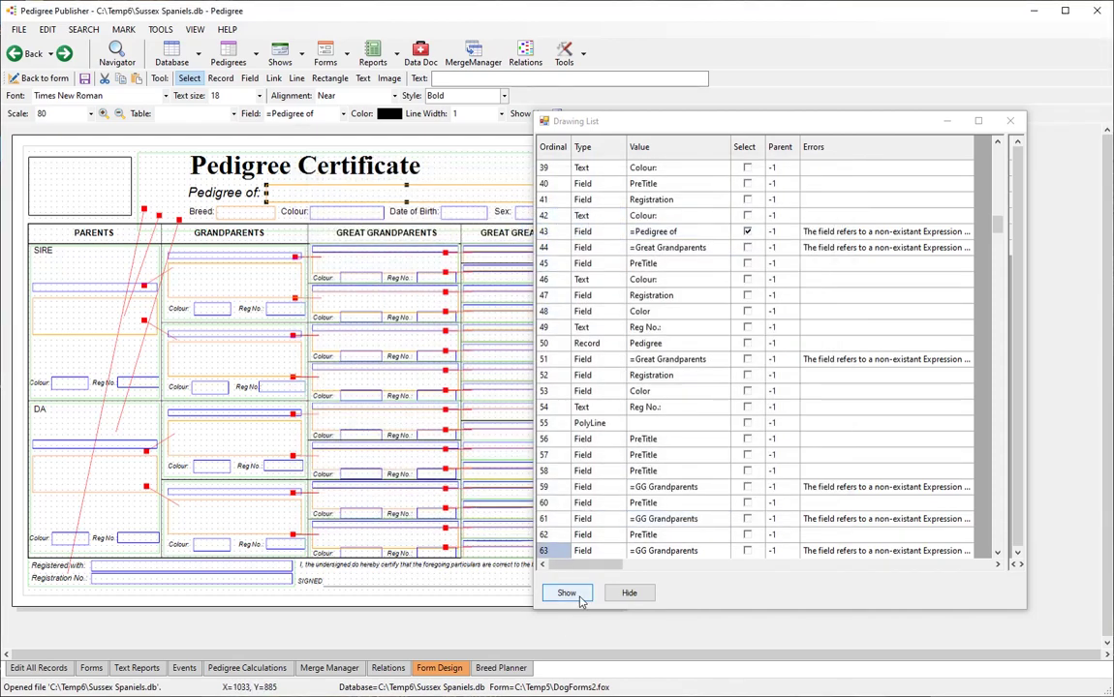
# Close the drawing list, then switch to the finished form and back to its design to refresh the fields.
pyautogui.click(1009, 120)
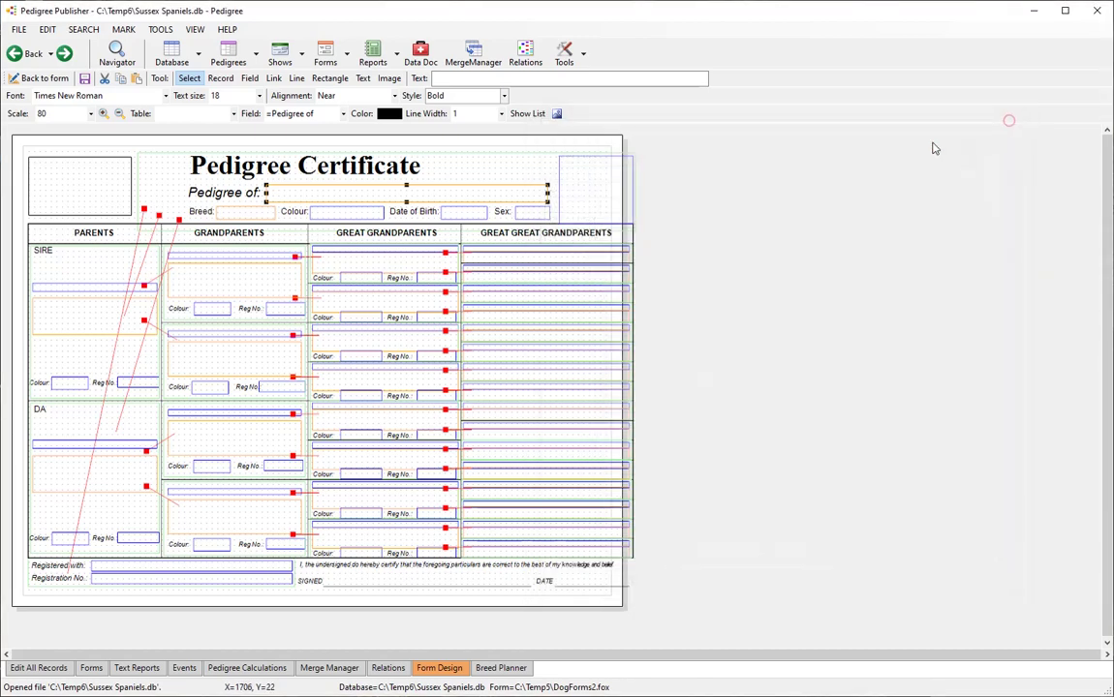
pyautogui.click(38, 77)
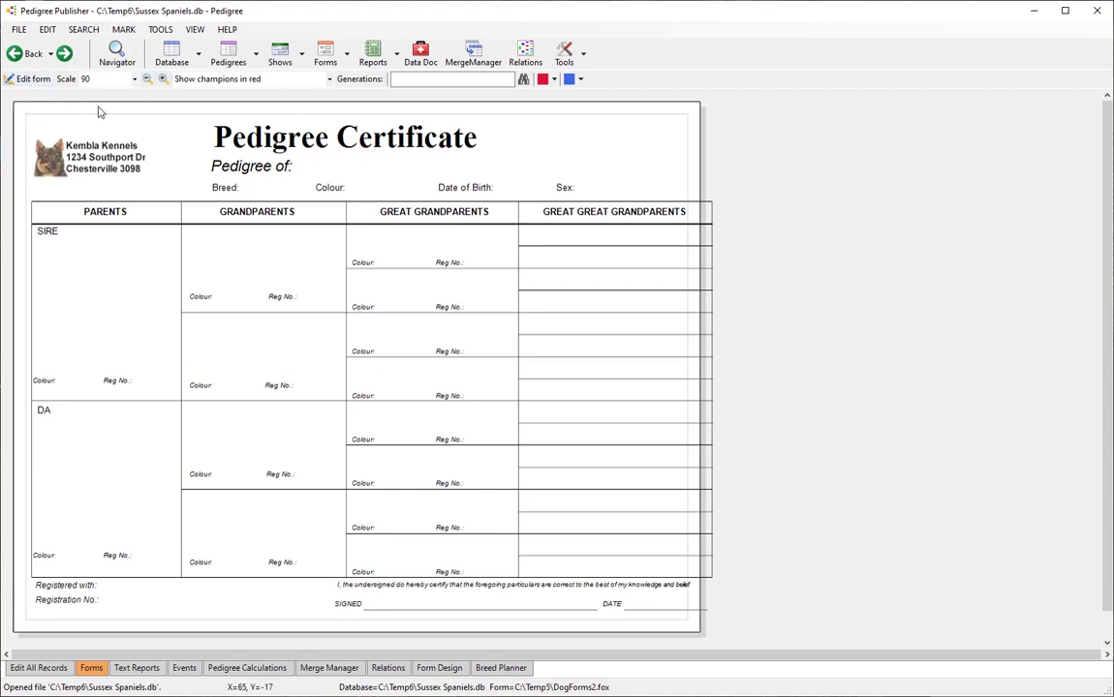
pyautogui.click(31, 81)
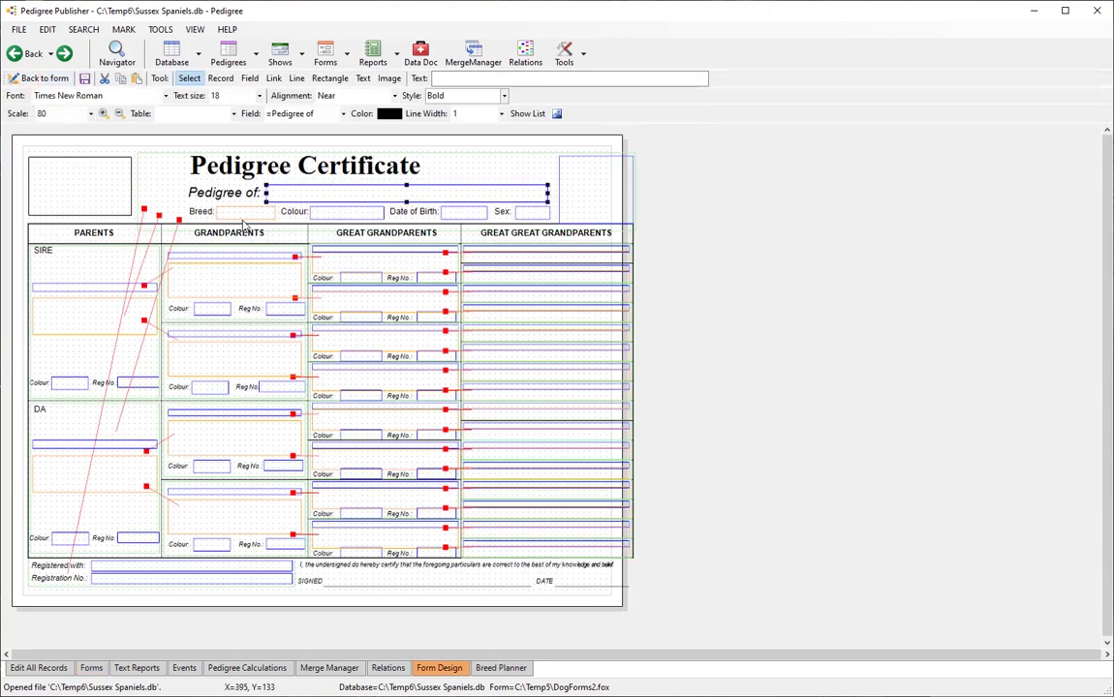
# Check which expressions the orange-outlined Breed, Grandparents and Parents fields refer to.
pyautogui.click(244, 212)
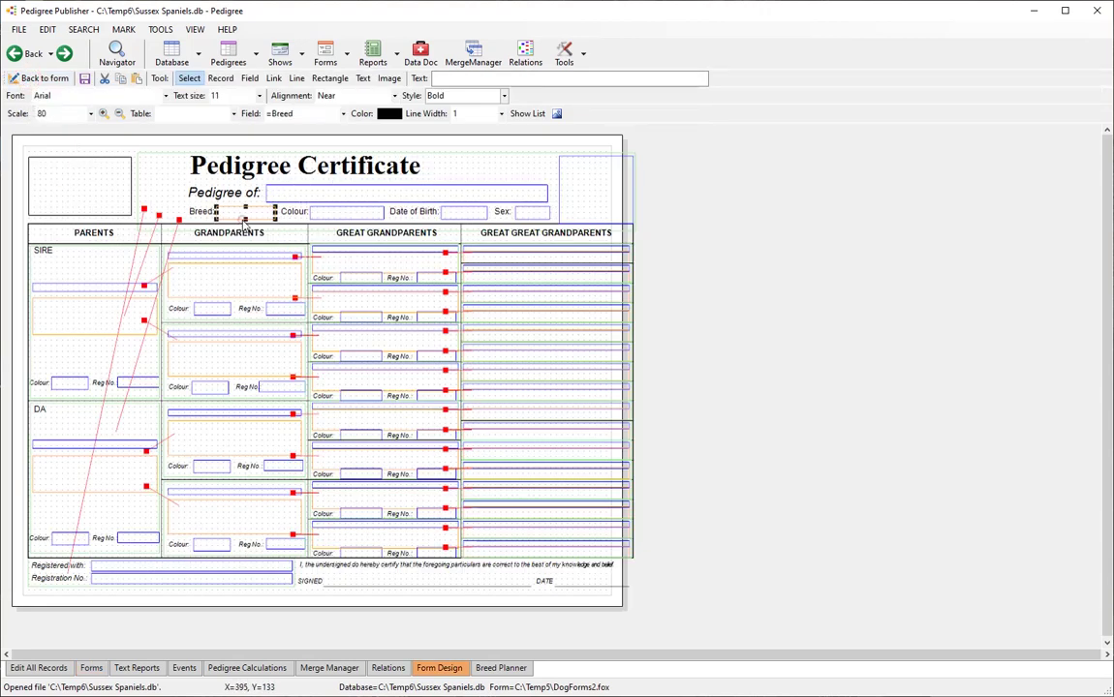
pyautogui.click(223, 343)
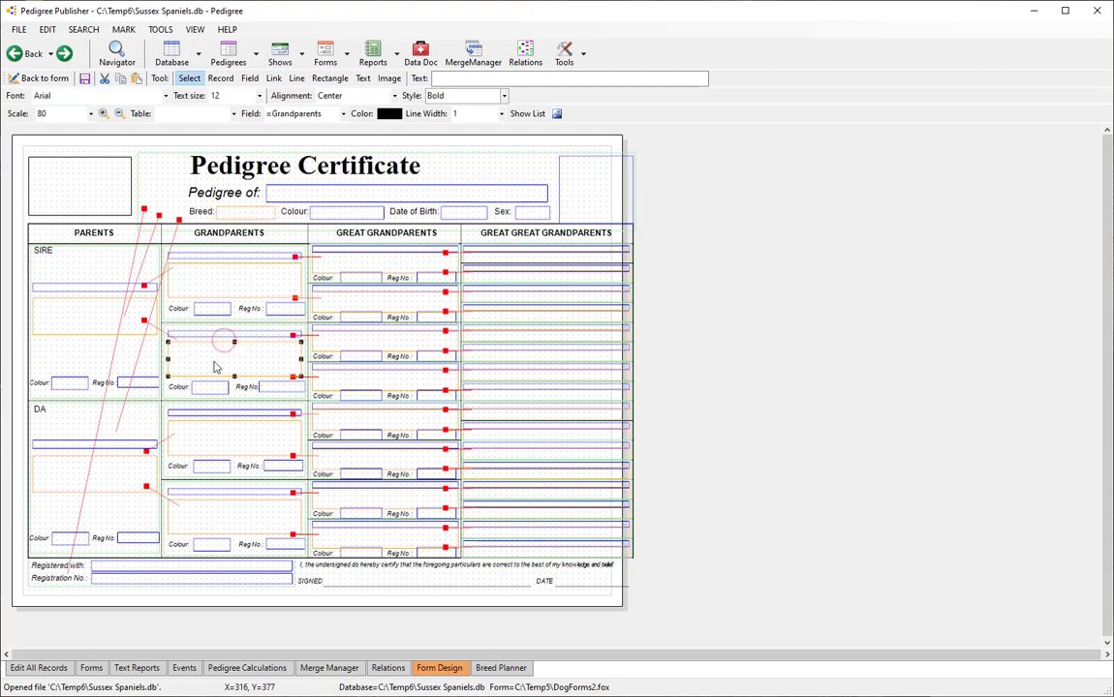
pyautogui.click(70, 302)
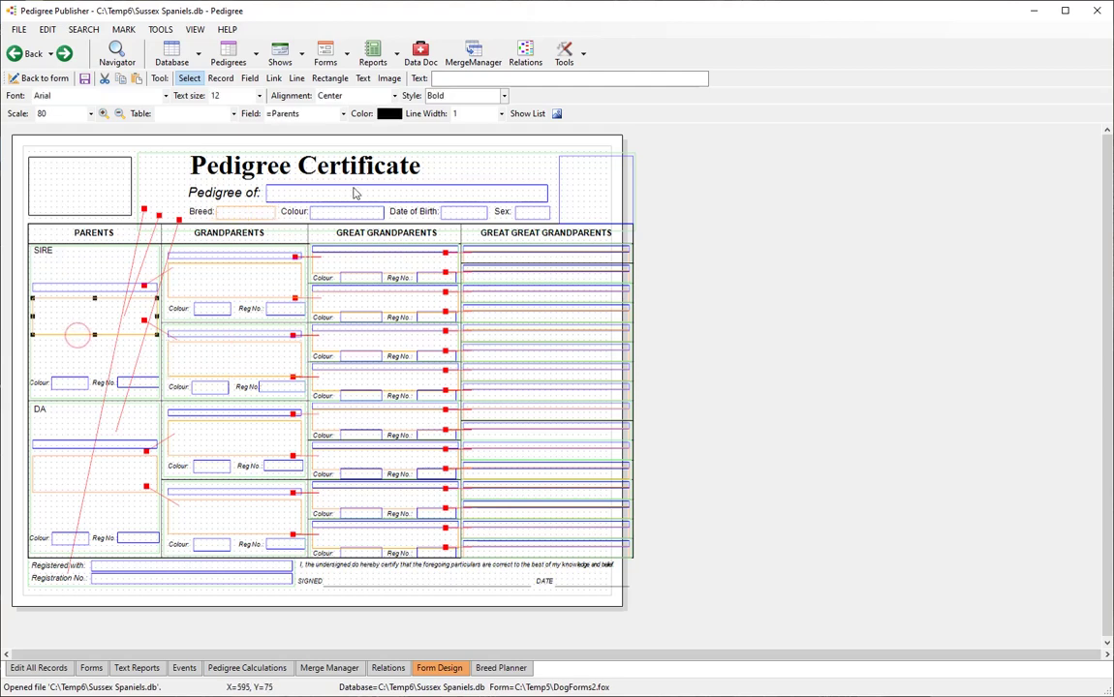
pyautogui.click(663, 174)
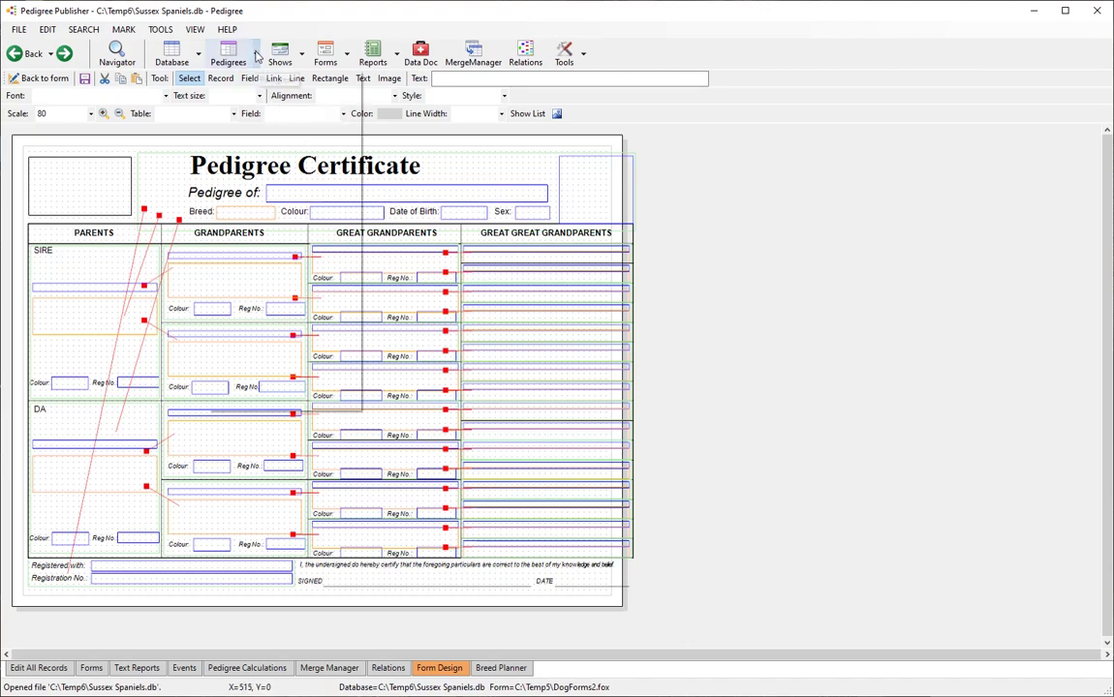
pyautogui.click(255, 54)
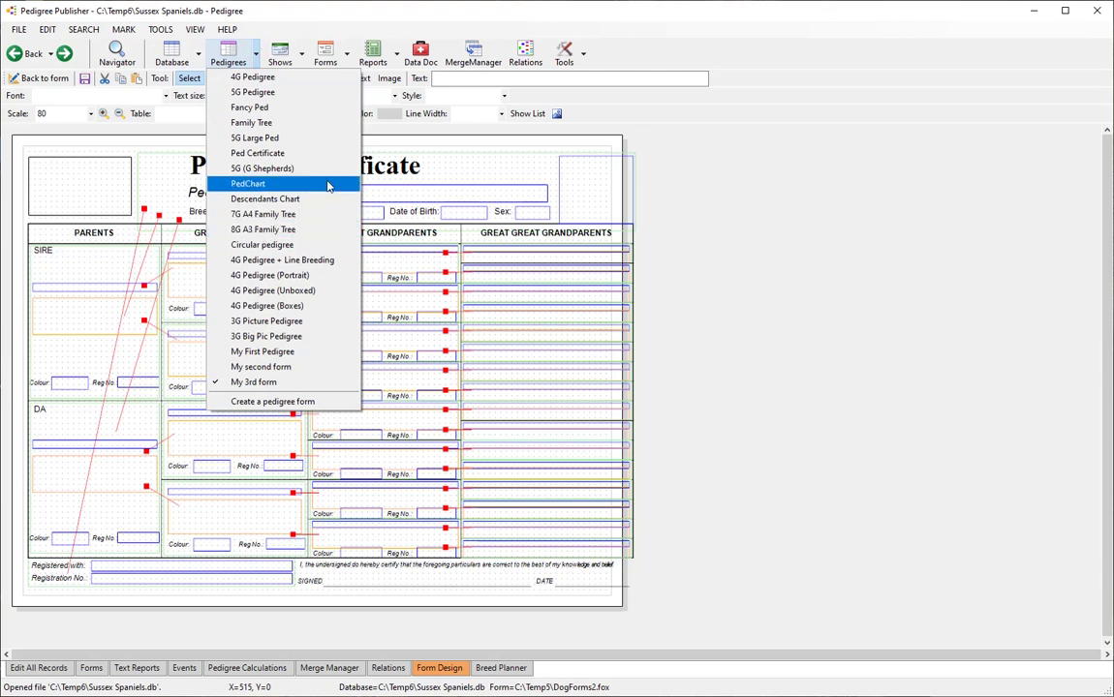
pyautogui.click(706, 184)
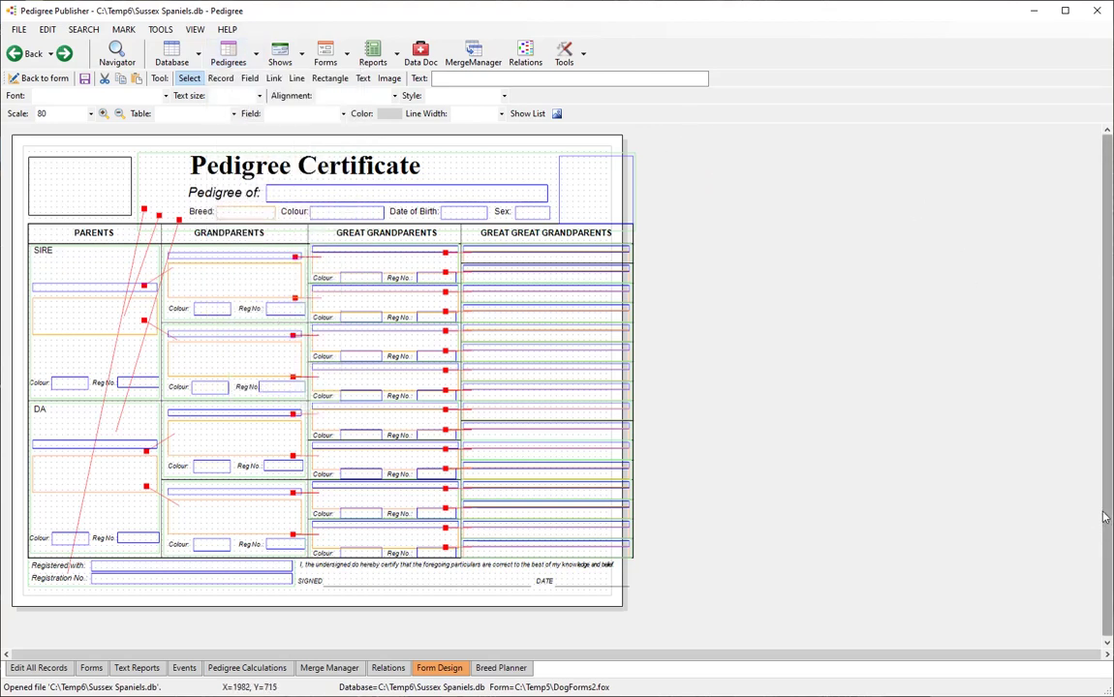